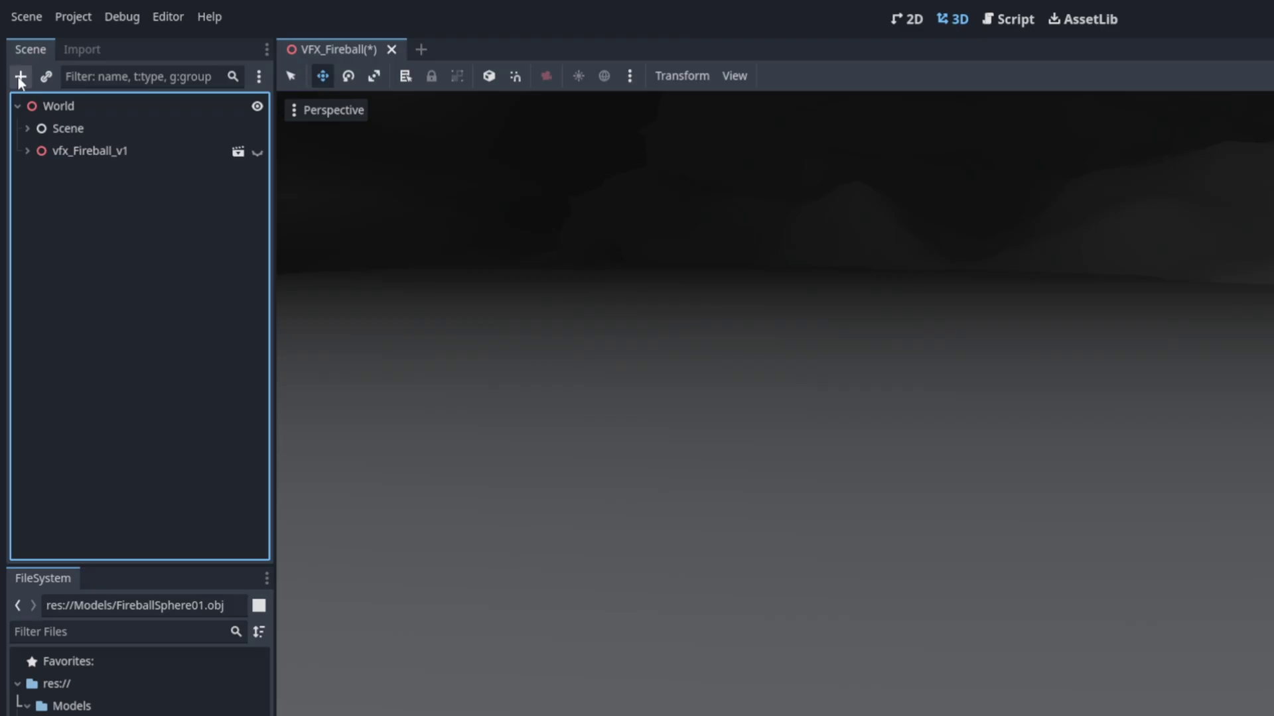
Step: Add a Node3D under World and rename it vfx_Fireball_tut
click(13, 67)
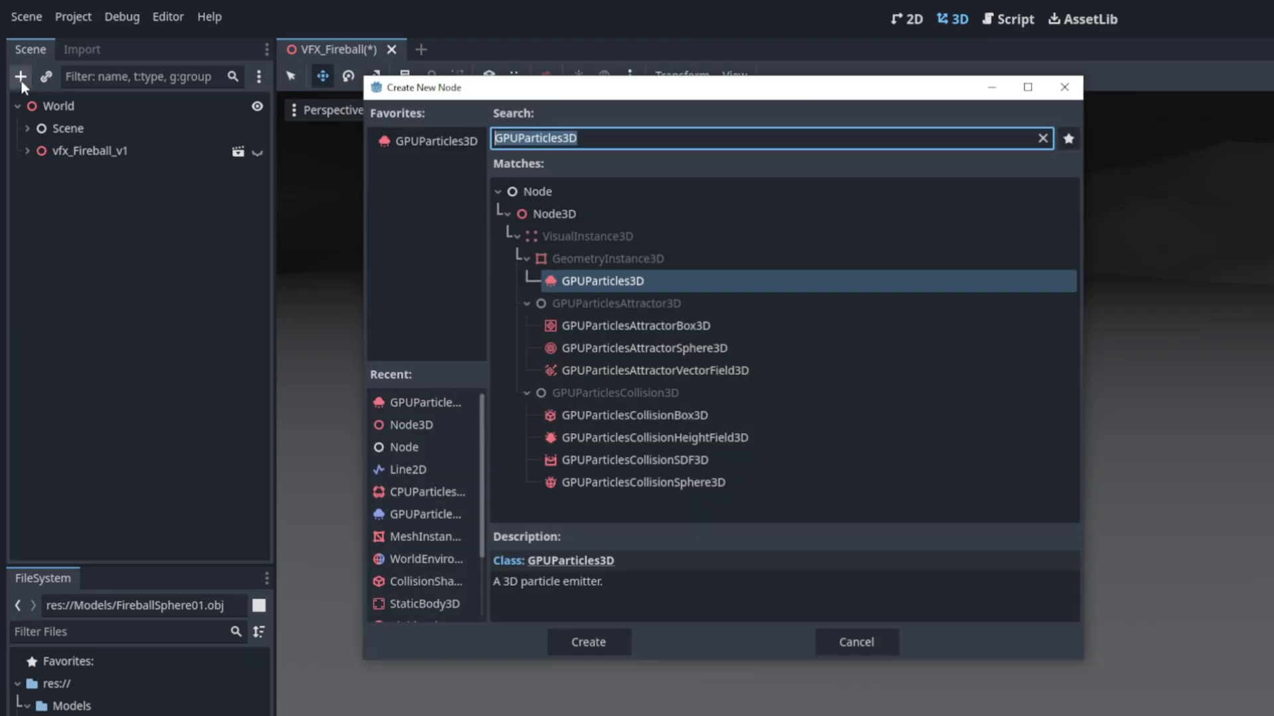
double_click(428, 431)
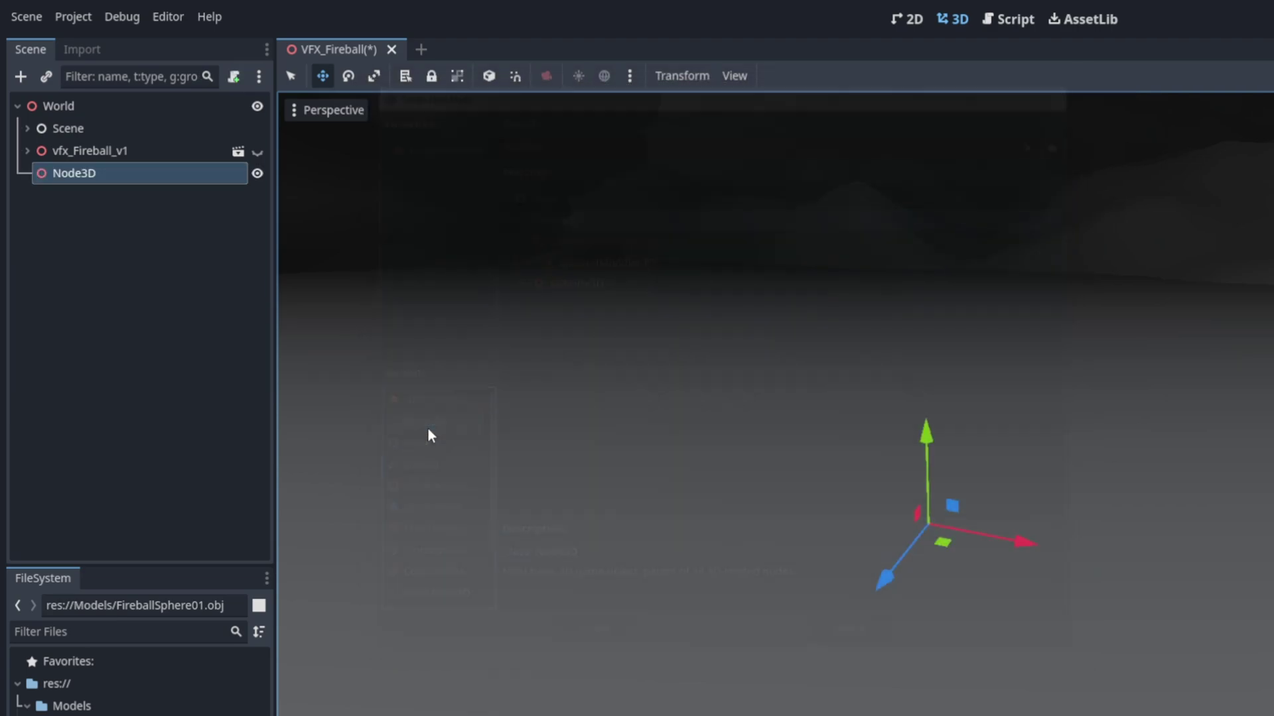
double_click(67, 169)
text(vfx_Fireba)
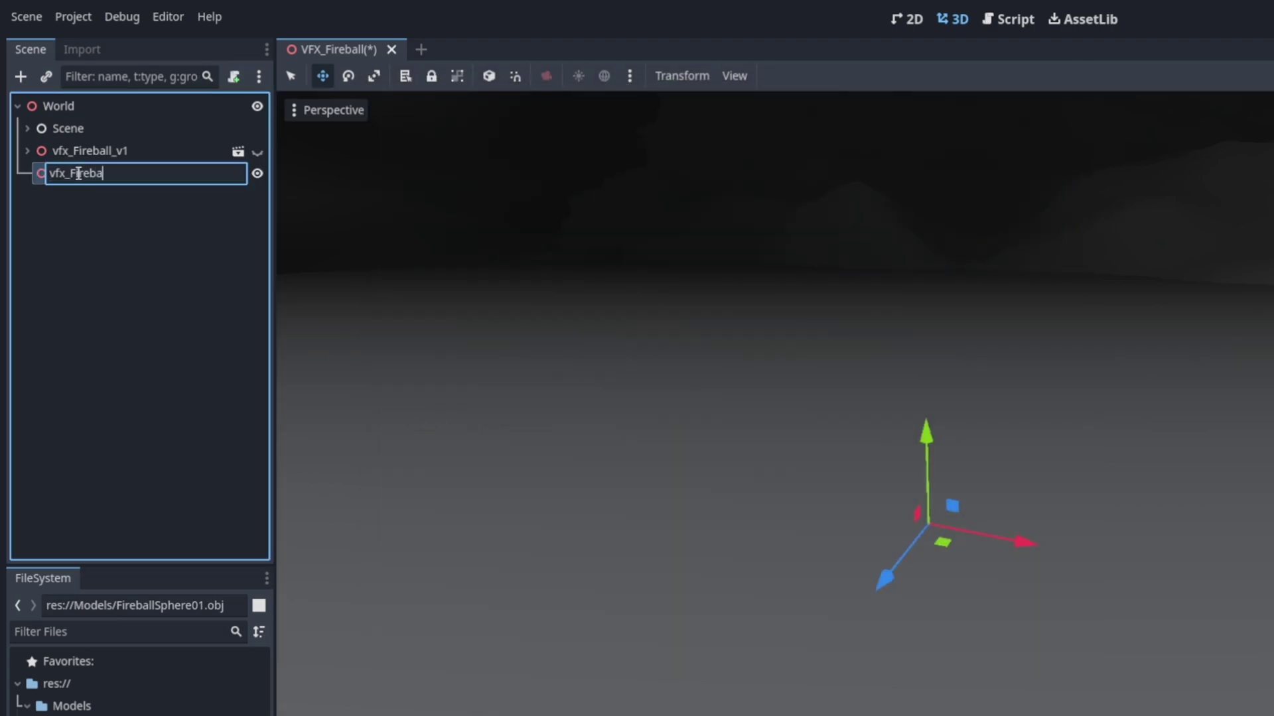
text(ll_tut)
key(Return)
Step: Add a GPUParticles3D child to vfx_Fireball_tut and name it Sphere
right_click(78, 173)
click(102, 183)
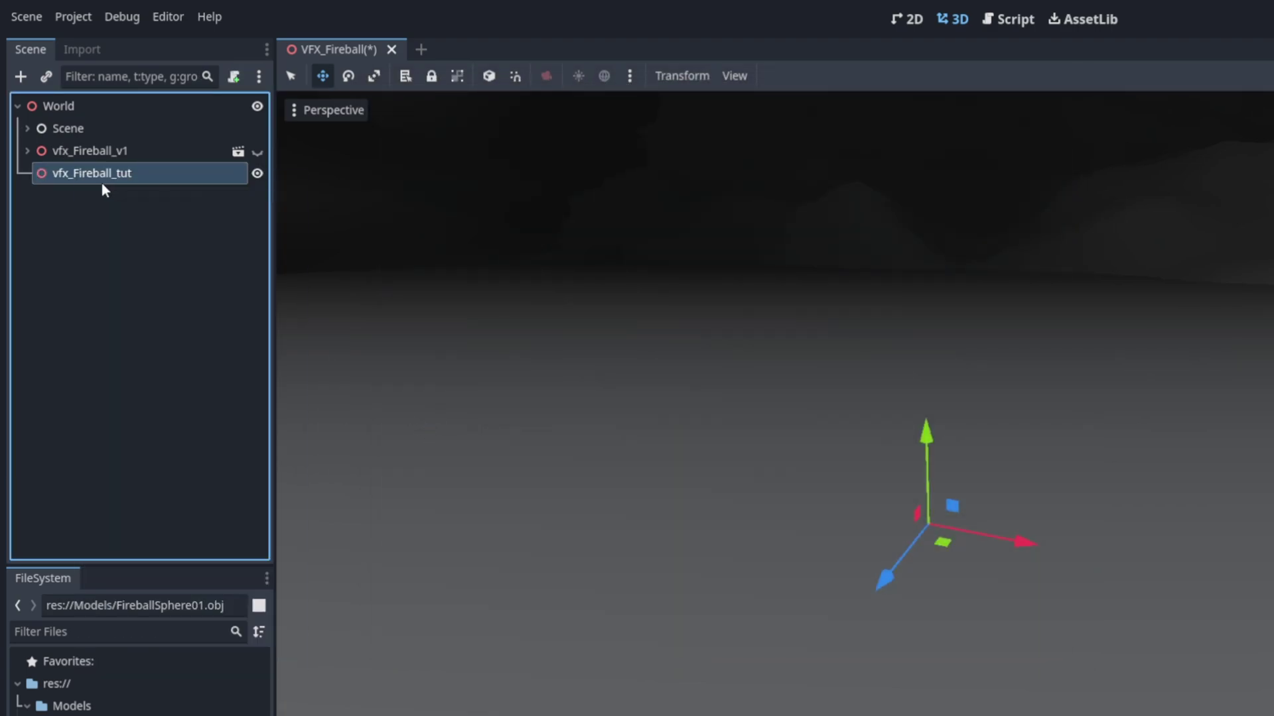
click(428, 424)
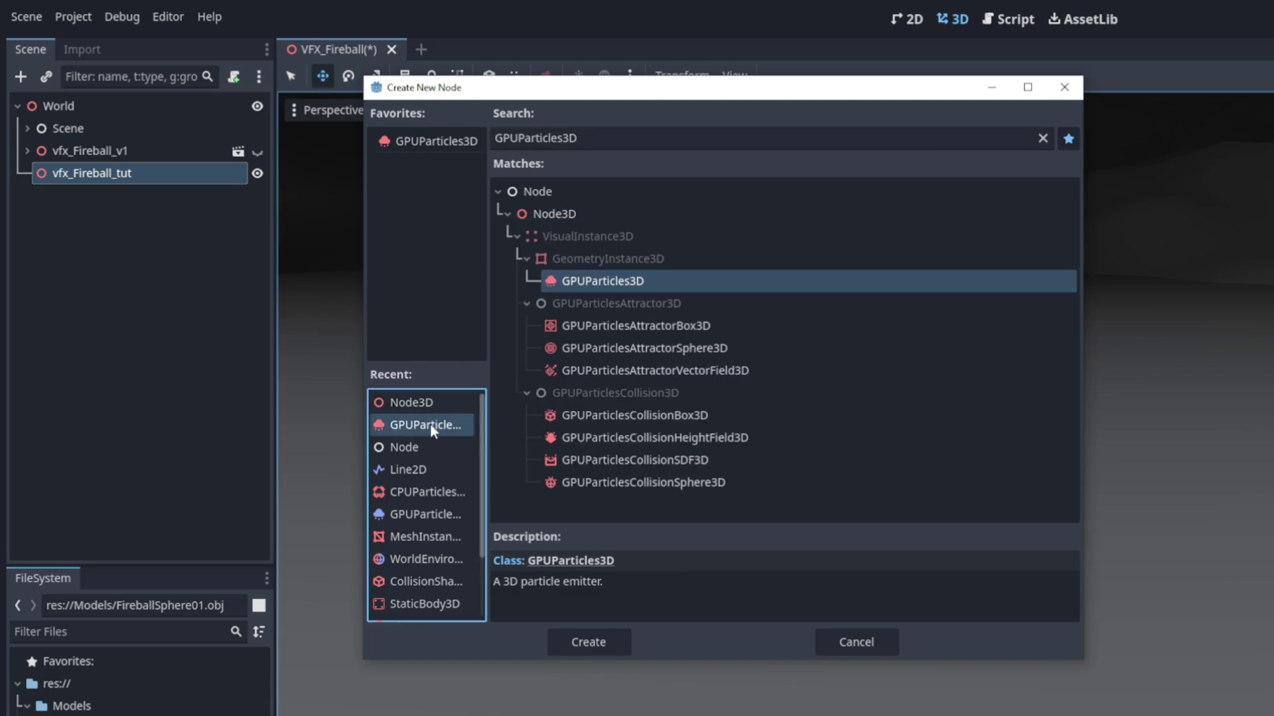
double_click(427, 421)
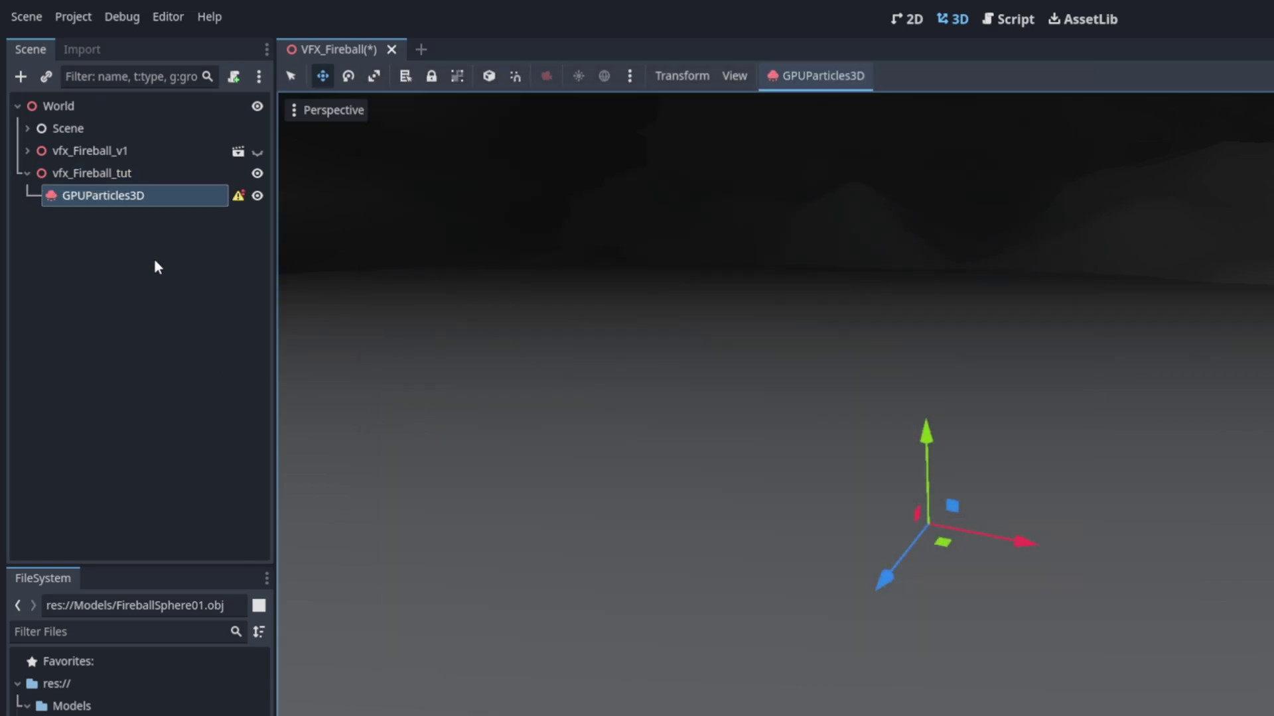
double_click(123, 194)
text(Sphe)
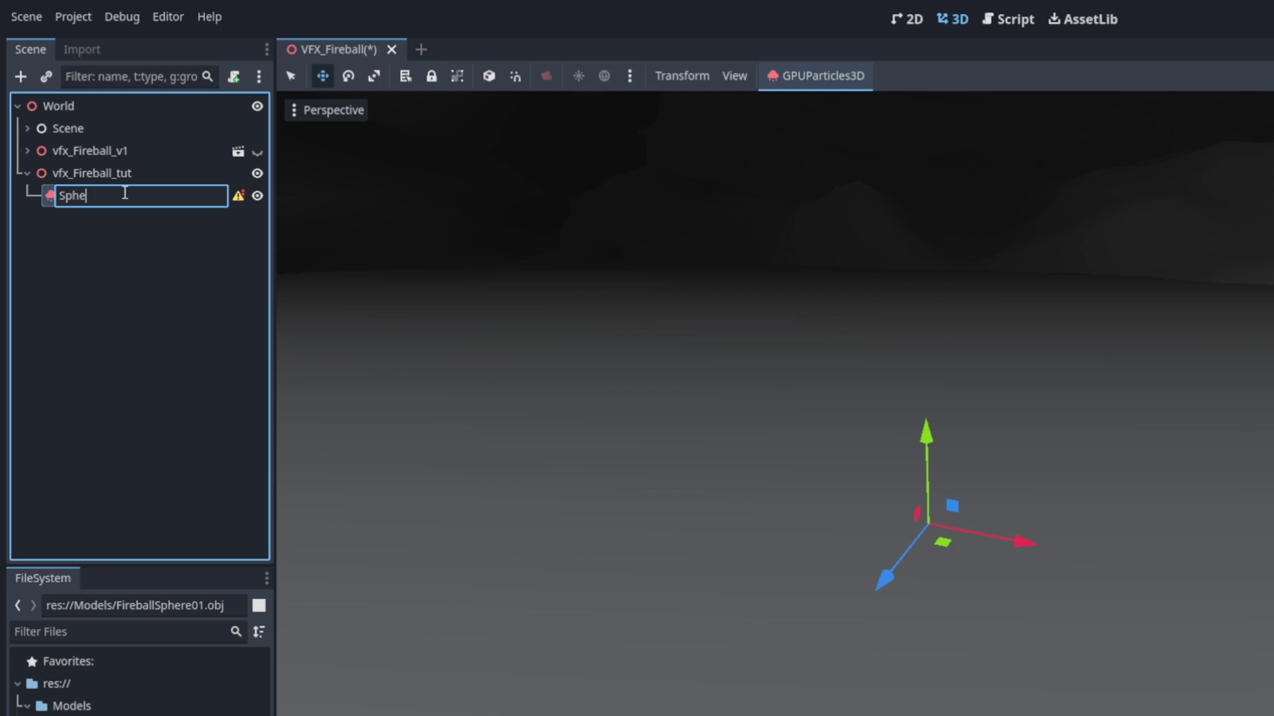
text(re)
key(Return)
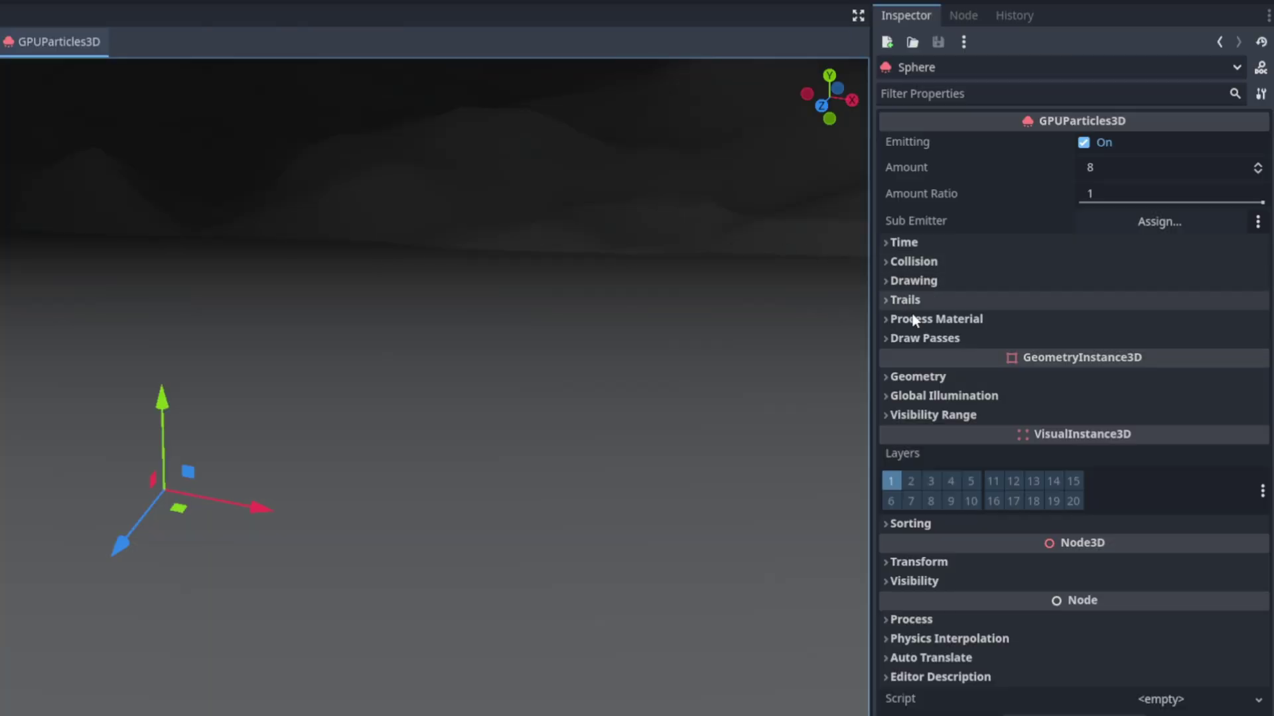
Step: Give Sphere a new ParticleProcessMaterial and a new SphereMesh in its first draw pass
click(998, 322)
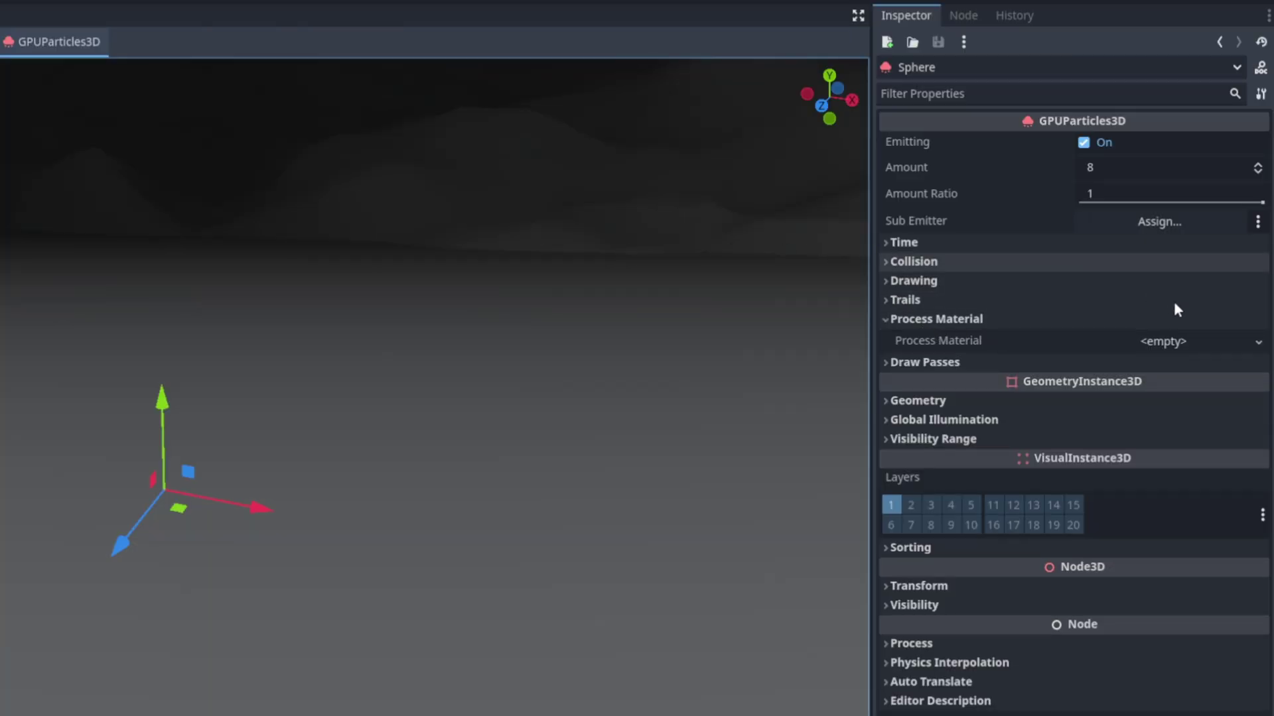
click(1166, 341)
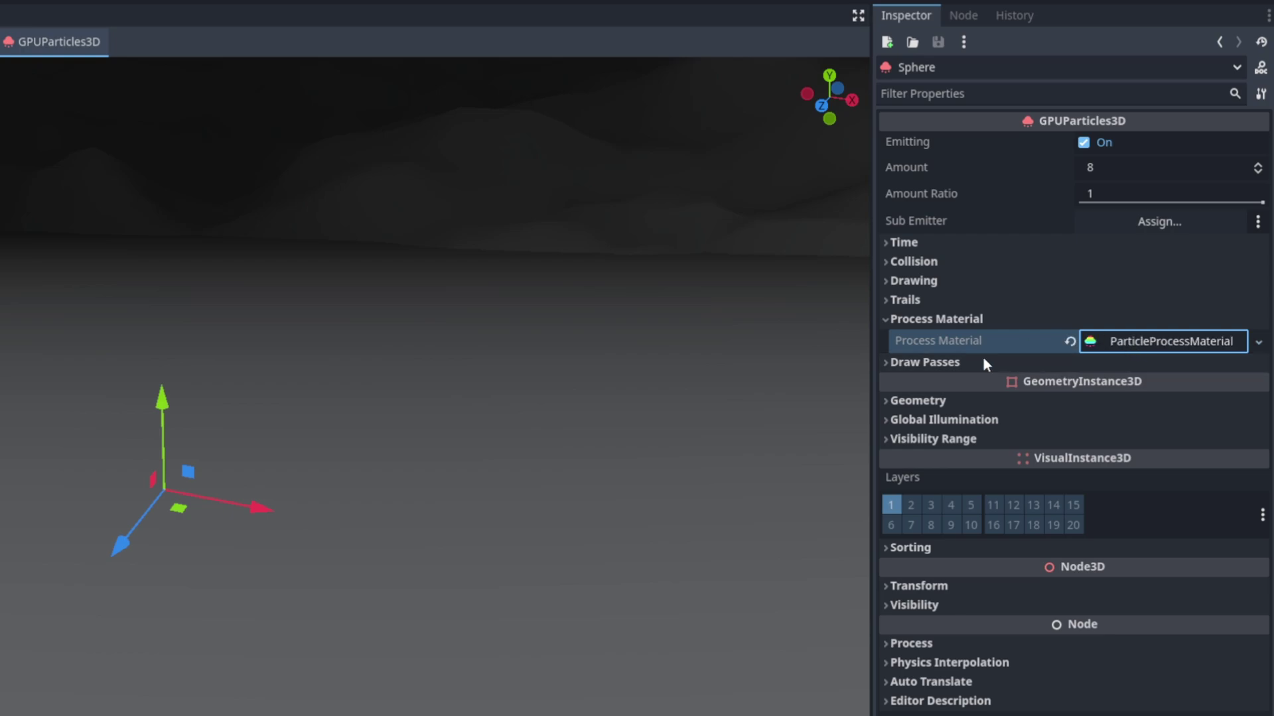
click(931, 365)
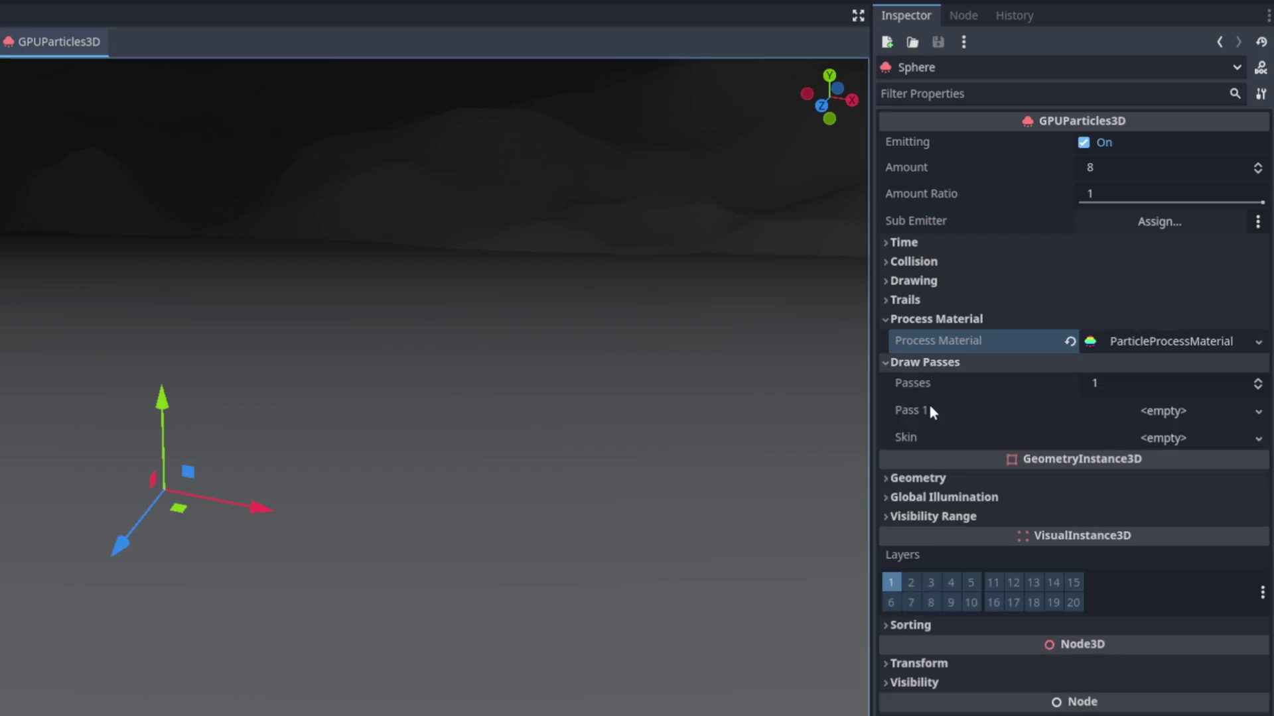
click(1218, 411)
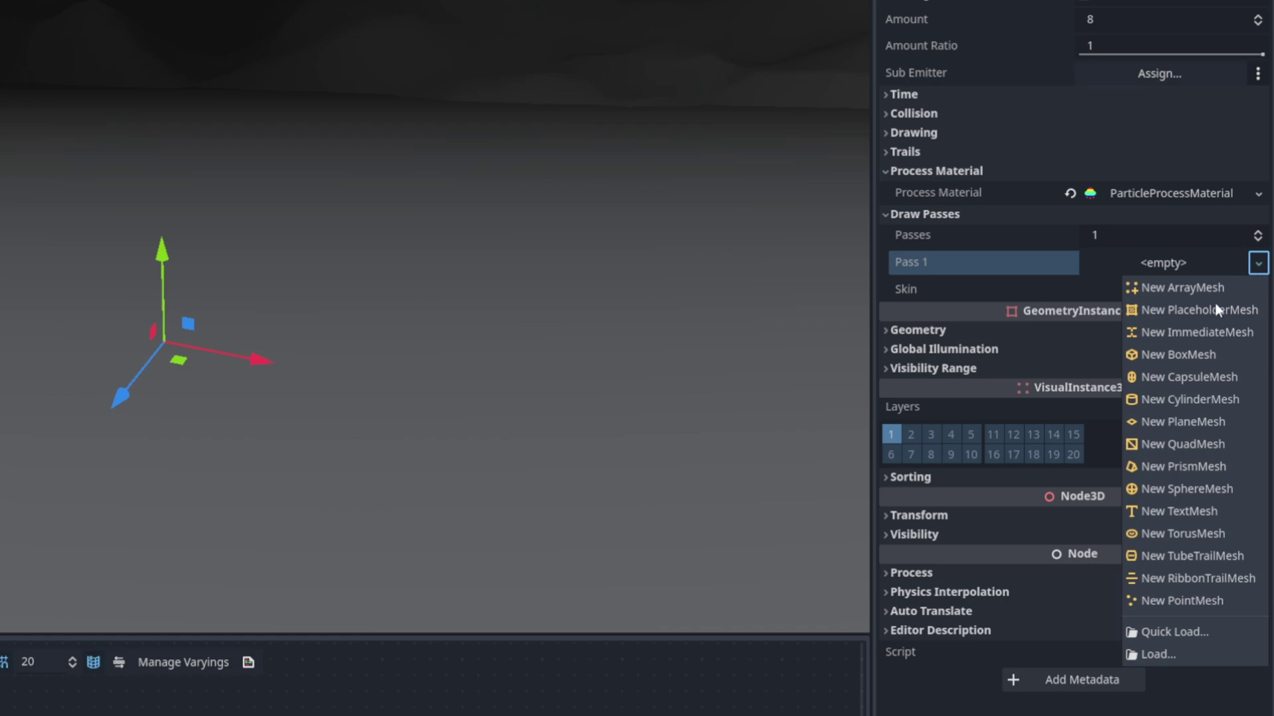
click(1172, 489)
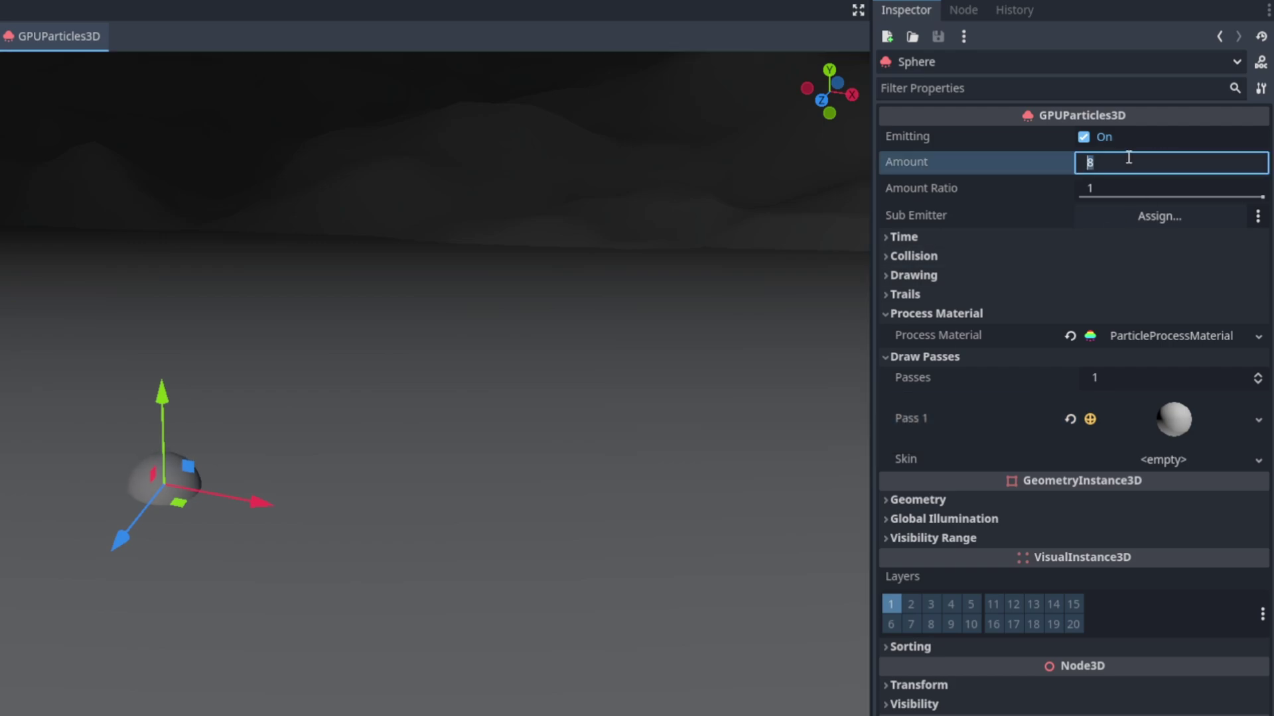
text(1)
Step: Confirm an amount of 1 particle and raise vfx_Fireball_tut to y = 1.5 m
key(Return)
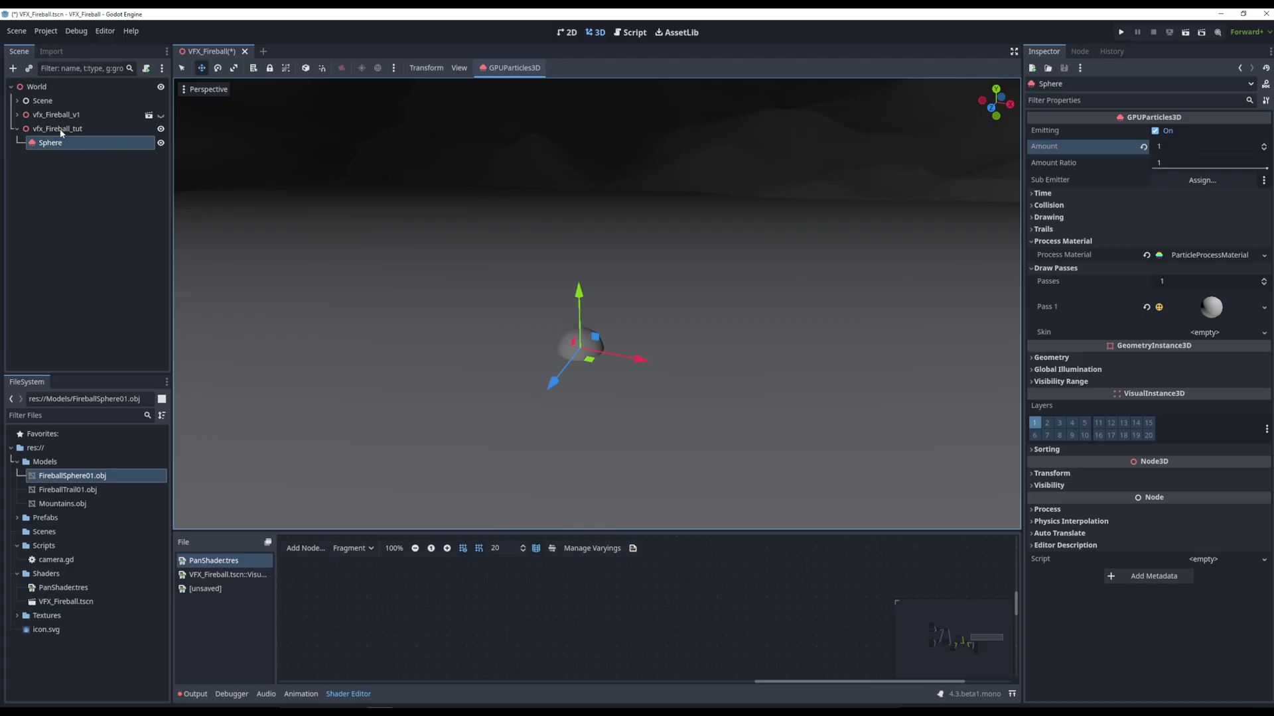
click(57, 129)
click(1051, 132)
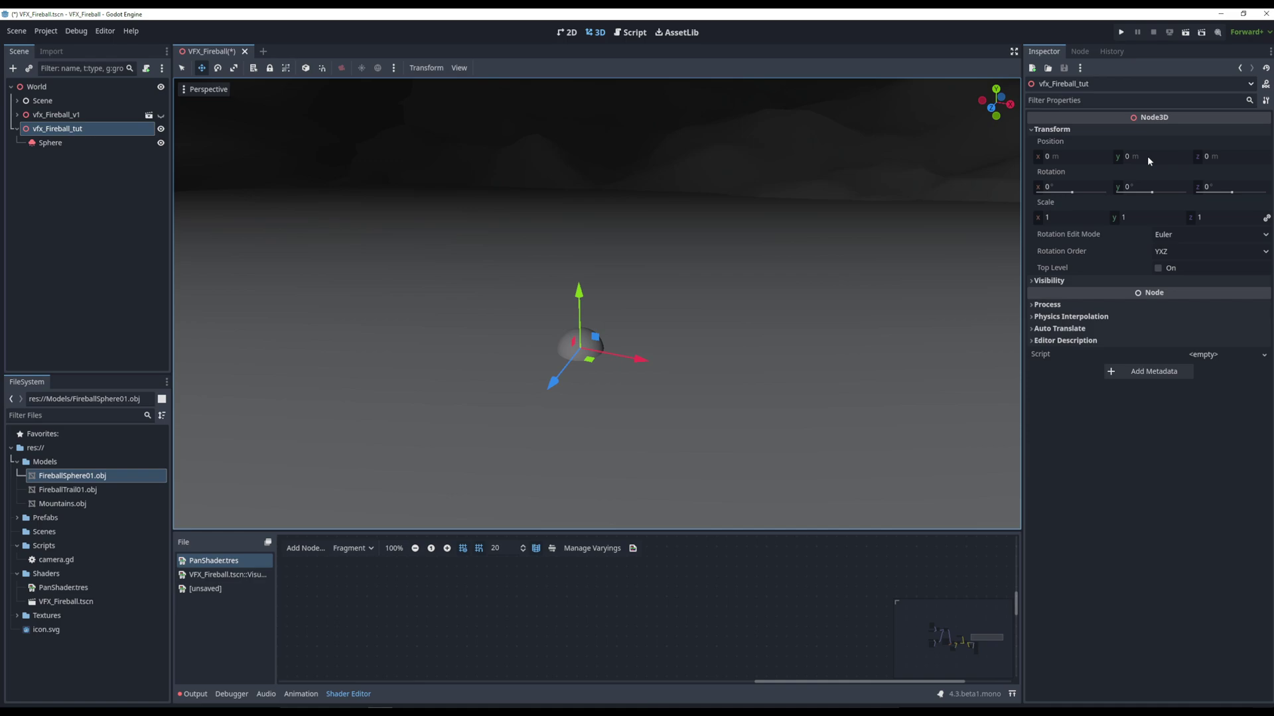
click(1147, 156)
text(1.5)
key(Return)
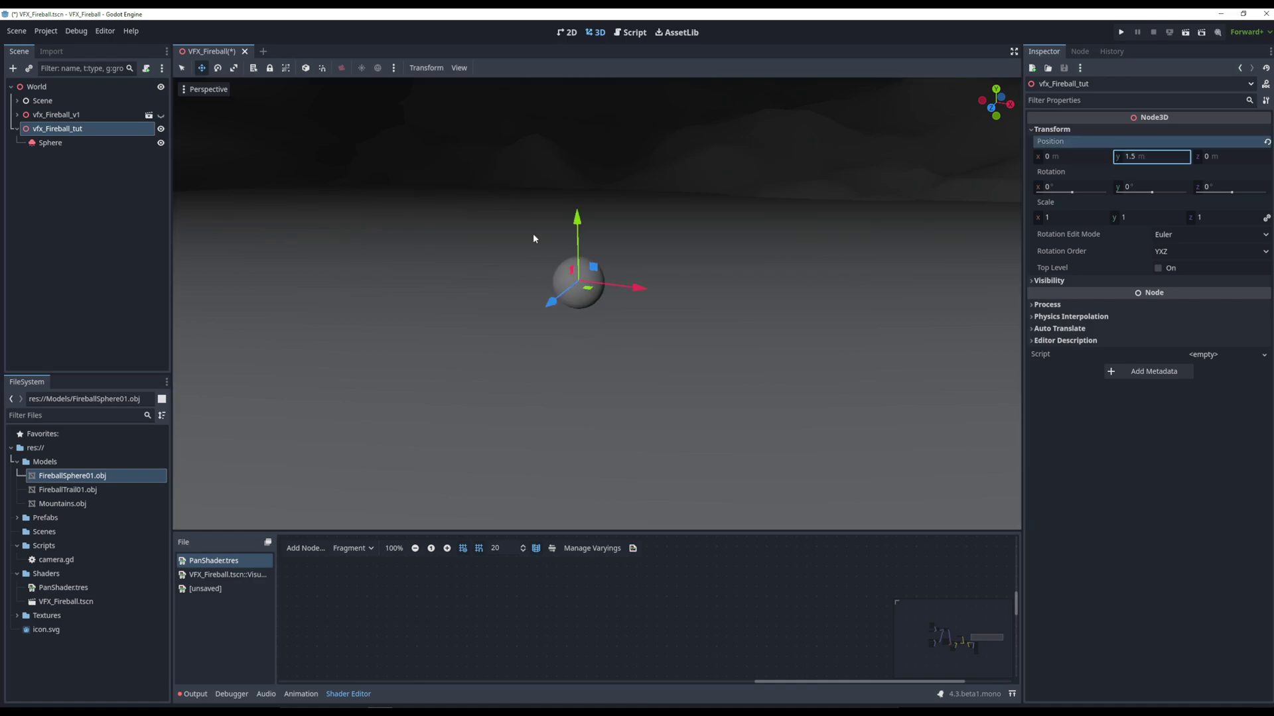
Step: Zero the process material's vertical gravity and test by moving the emitter along X
click(51, 142)
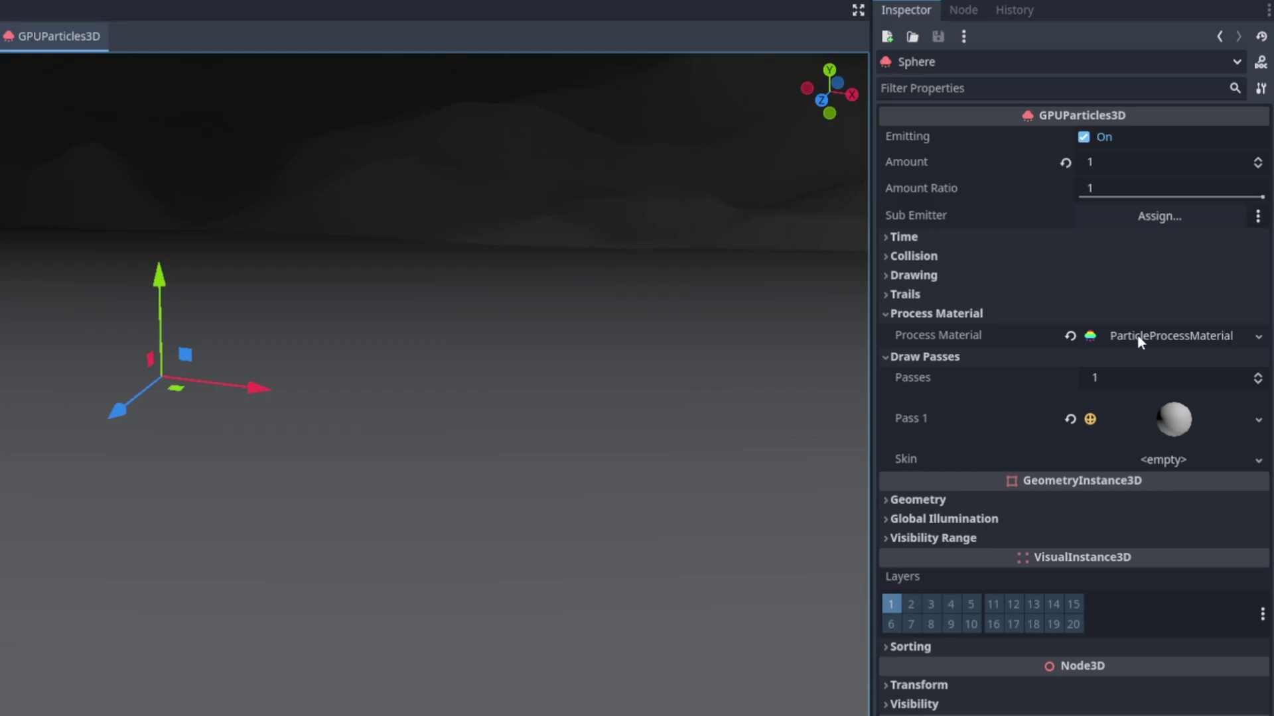
click(1195, 256)
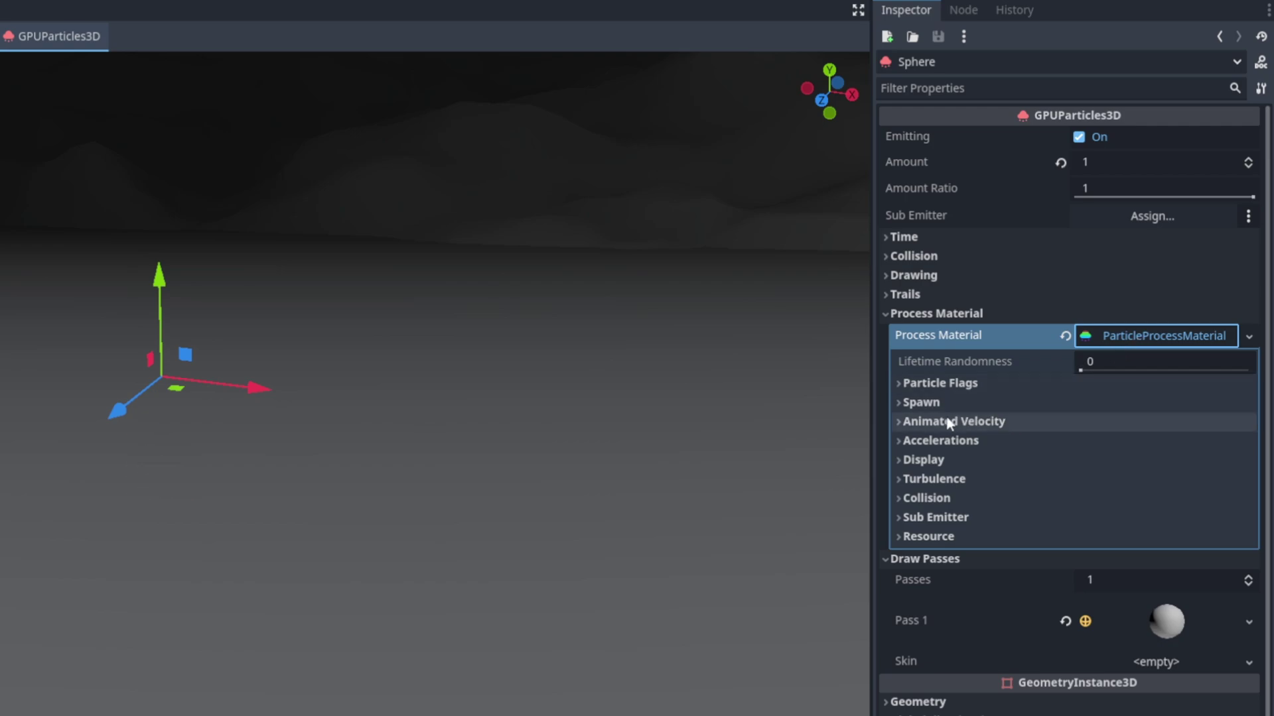
click(941, 441)
click(1064, 504)
text(0)
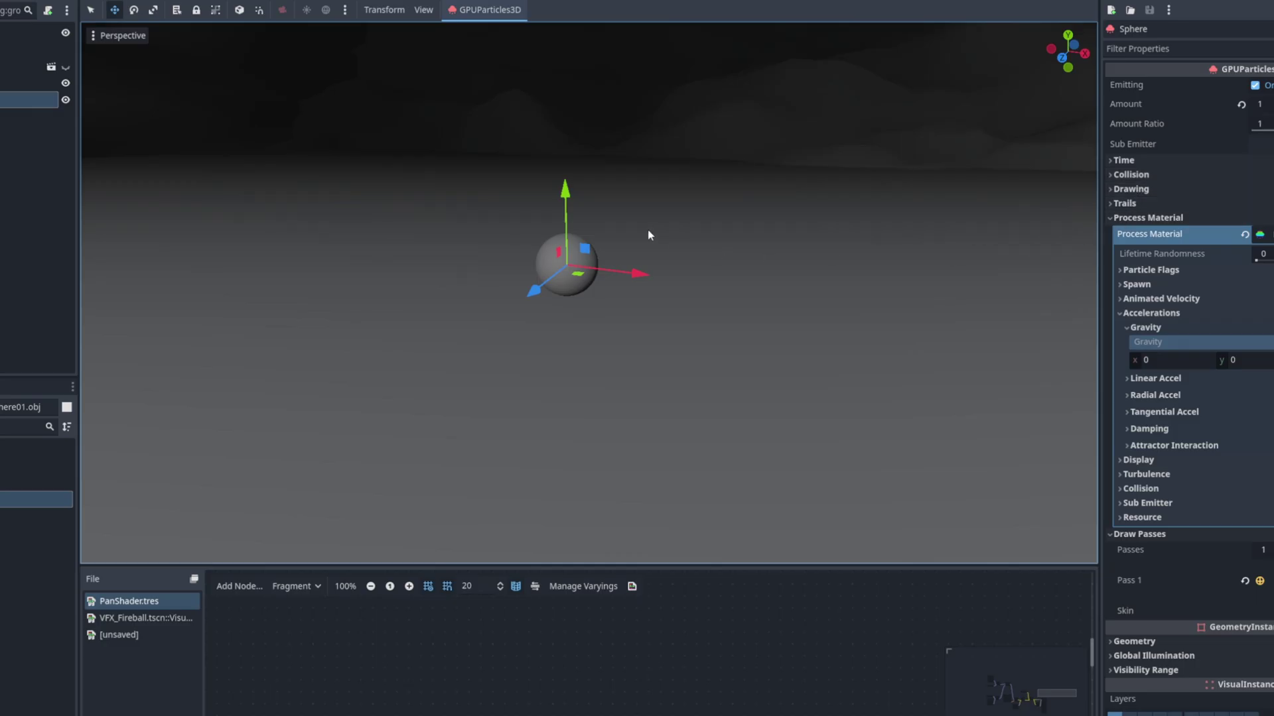
mouse_move(627, 273)
mouse_down()
mouse_move(598, 276)
mouse_move(648, 276)
mouse_up()
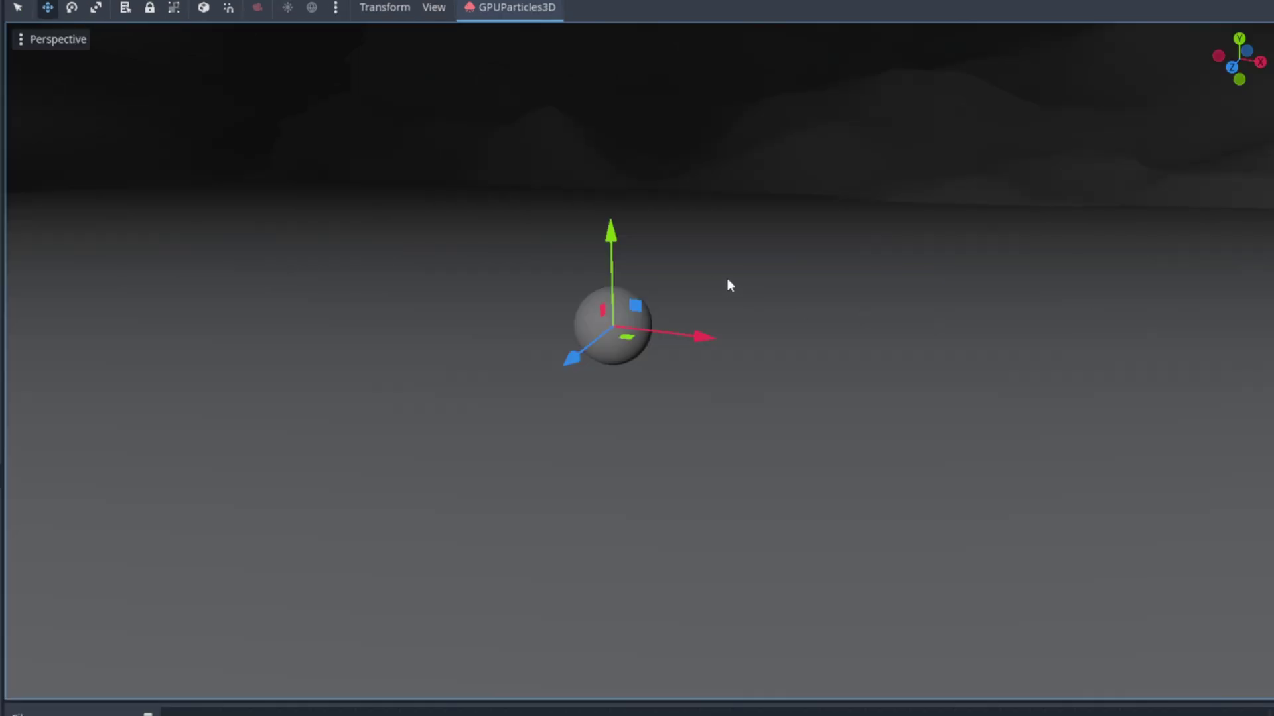
mouse_move(692, 339)
mouse_down()
mouse_move(500, 308)
mouse_move(713, 341)
mouse_up()
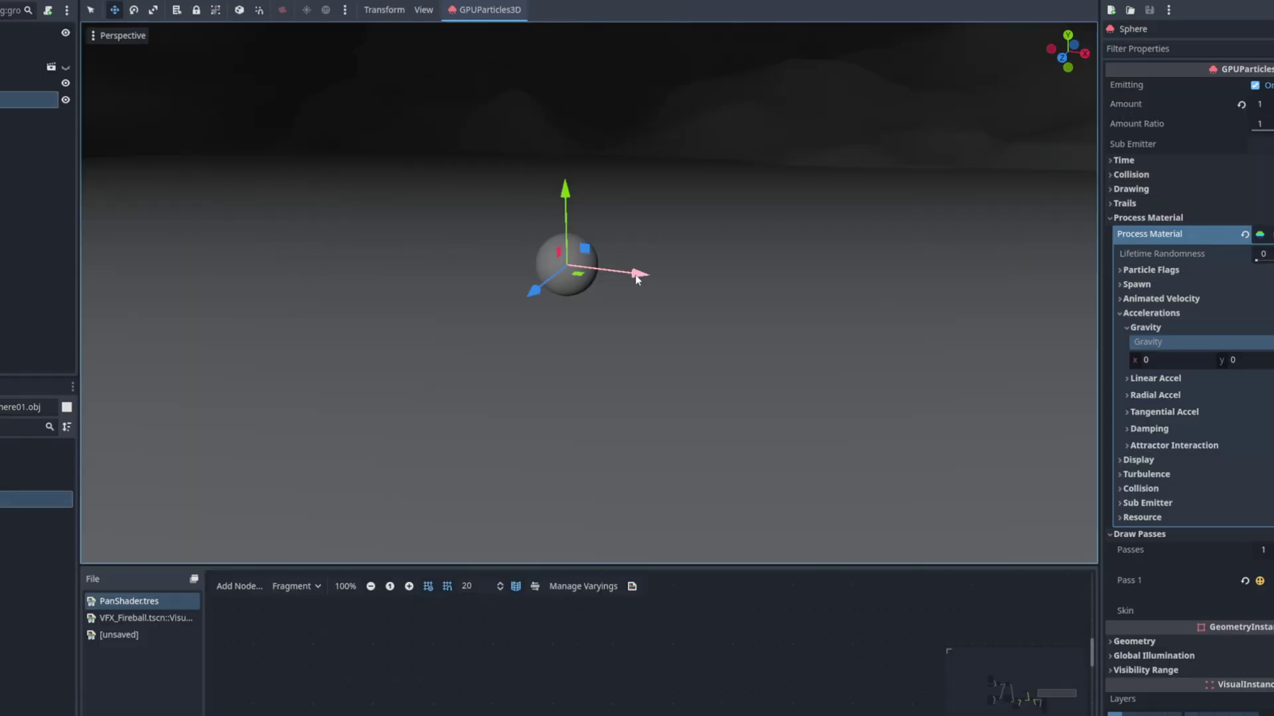
drag(637, 279, 649, 276)
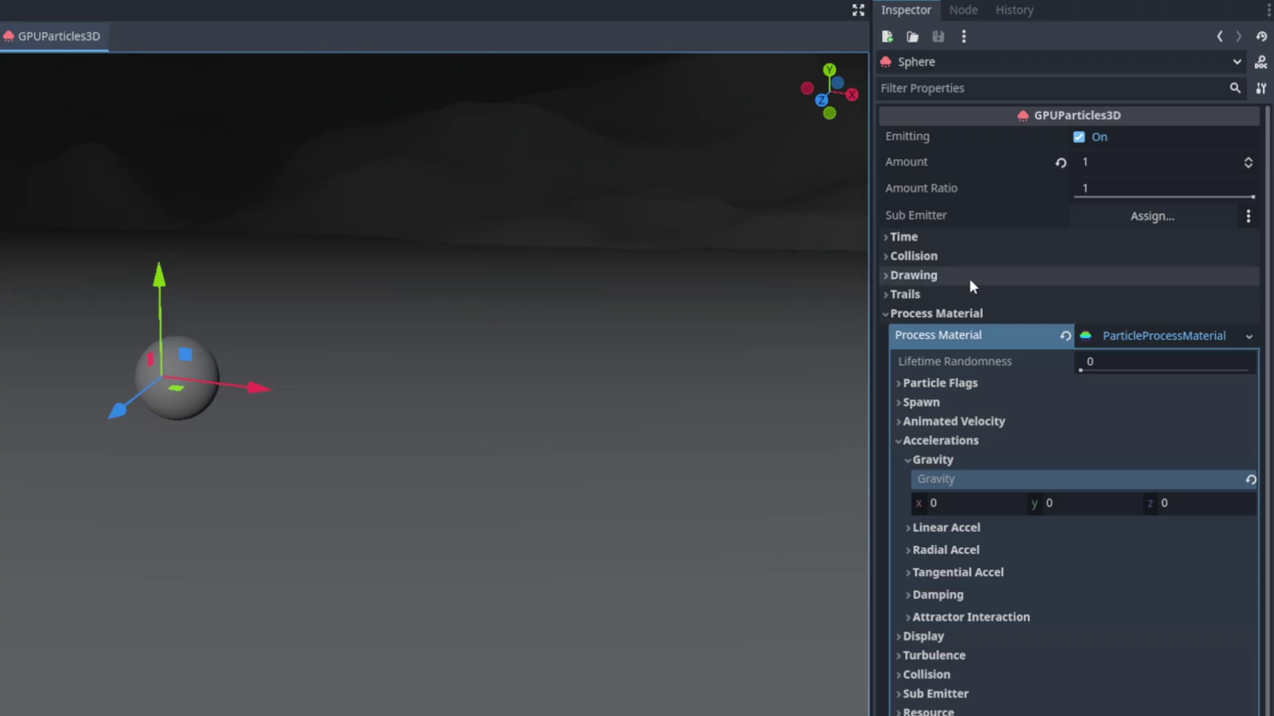
Step: Enable Local Coords under Drawing so the particle follows the emitter, and test it
click(902, 276)
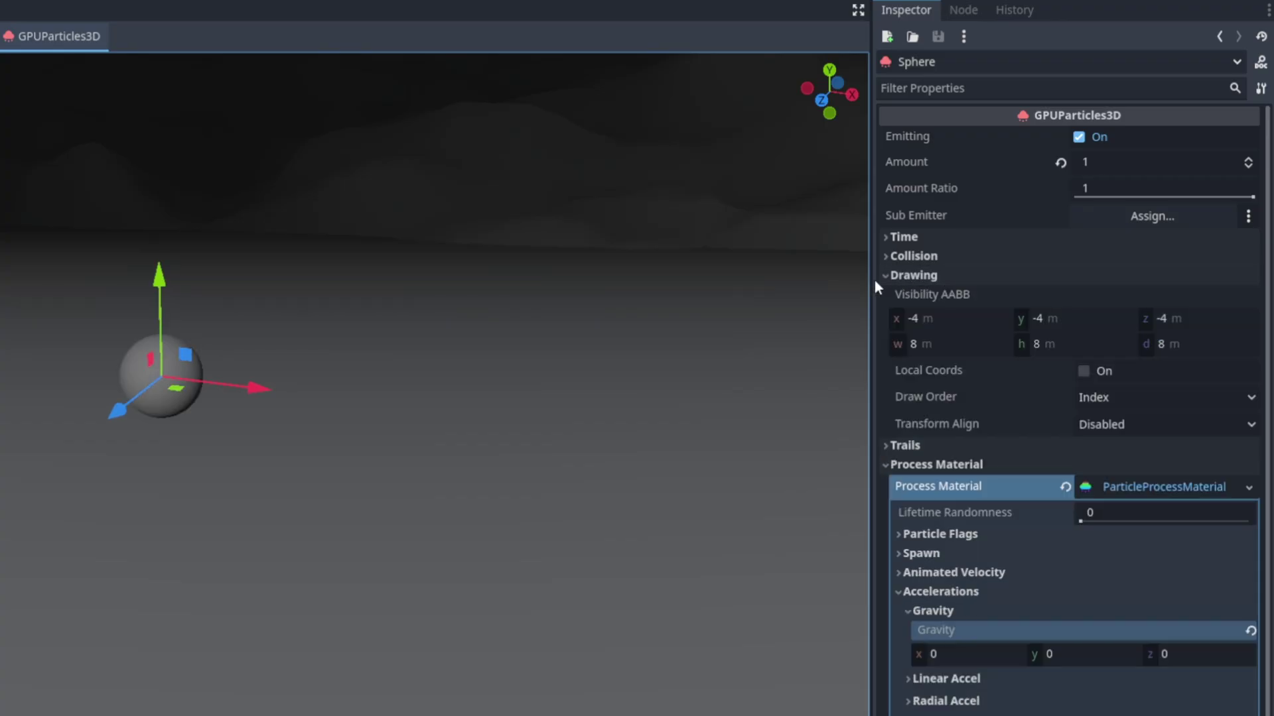
click(1083, 371)
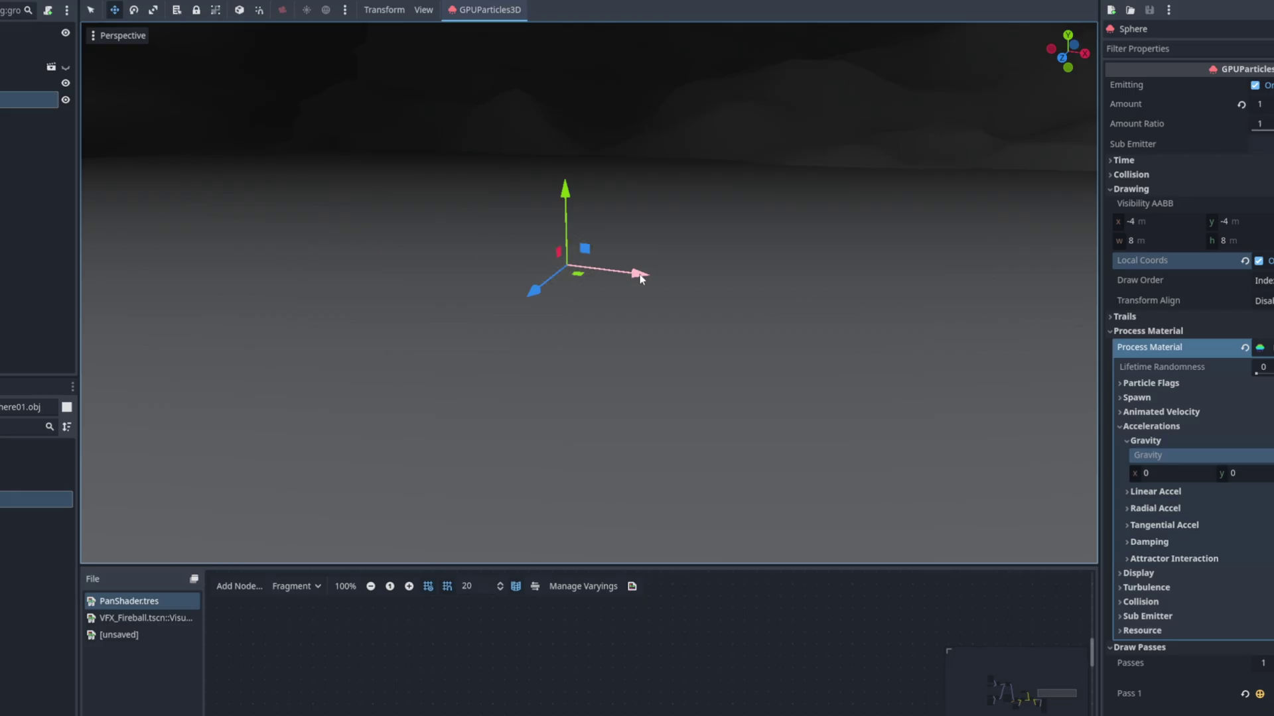
drag(257, 388, 557, 255)
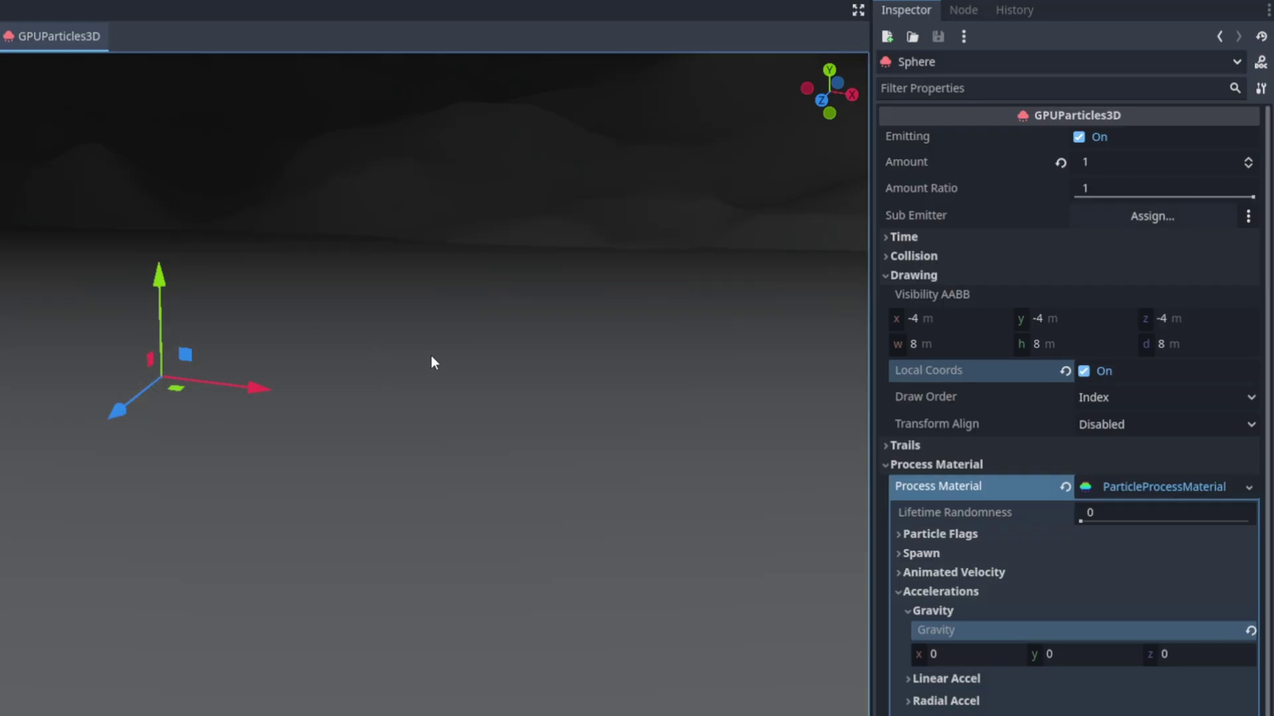
Step: Set the emitter's fixed frame rate to 60 under Timing
click(914, 274)
click(905, 237)
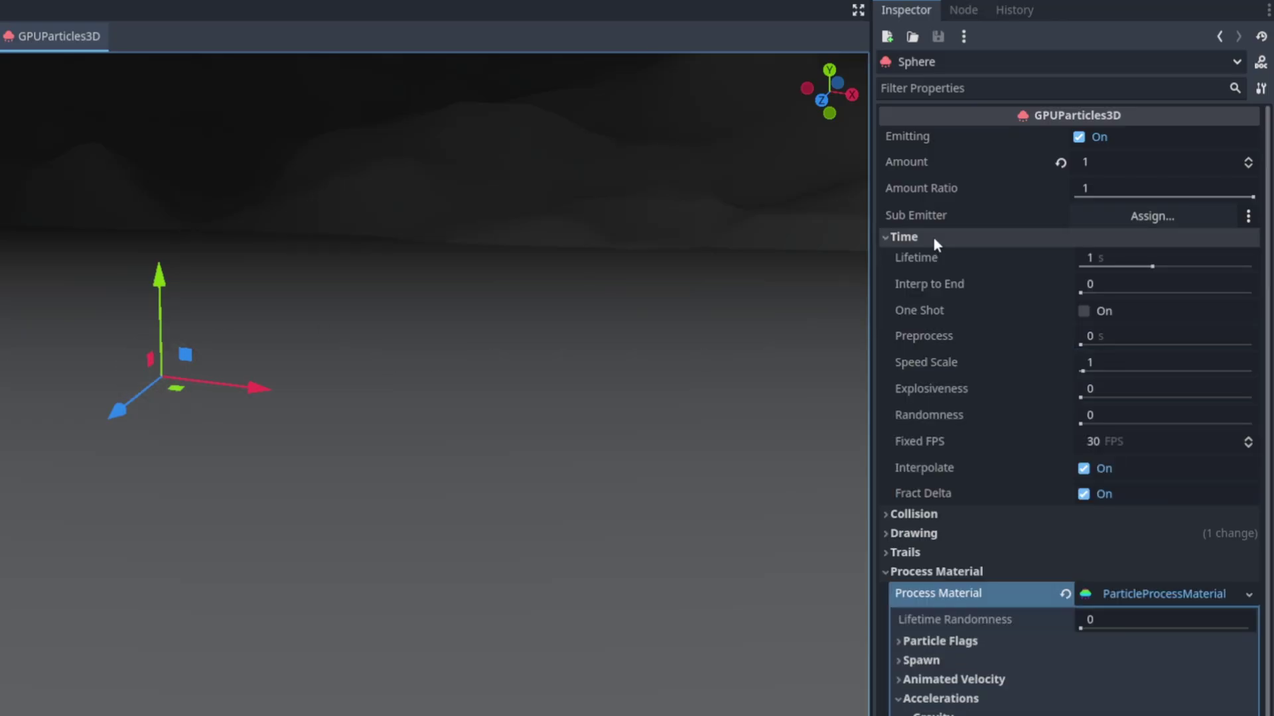
click(1118, 441)
text(6)
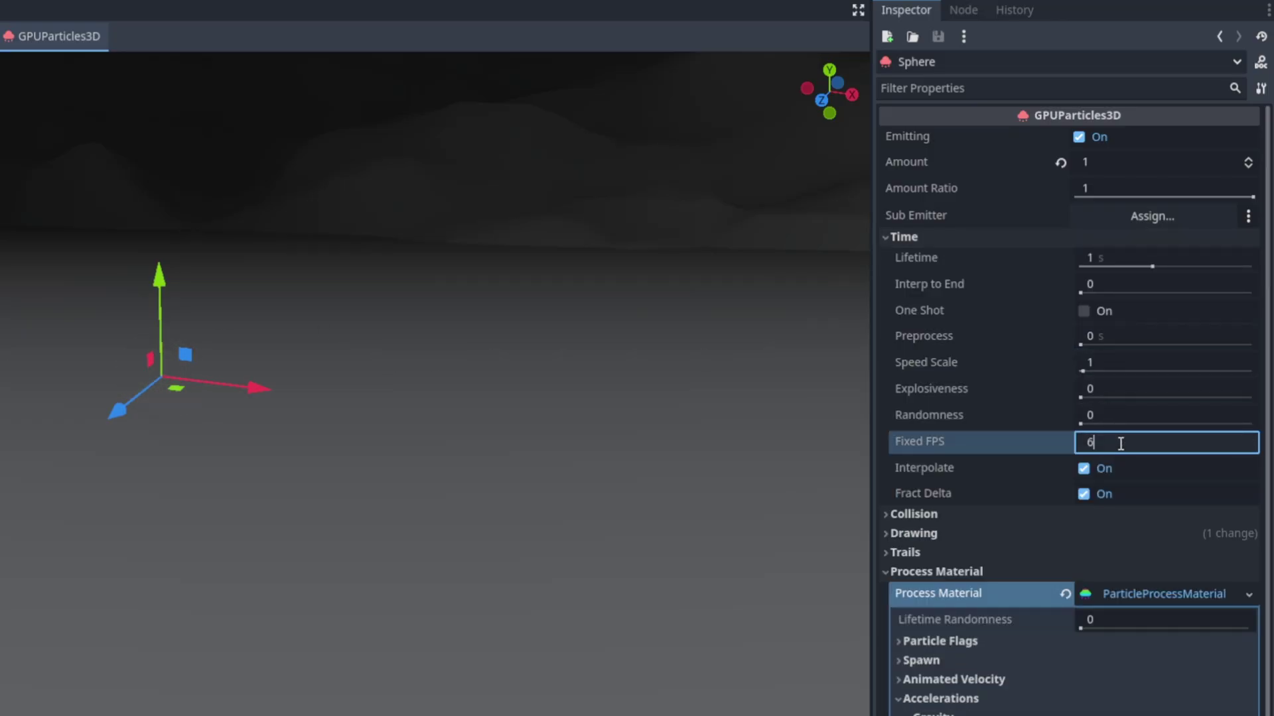
text(0)
key(Return)
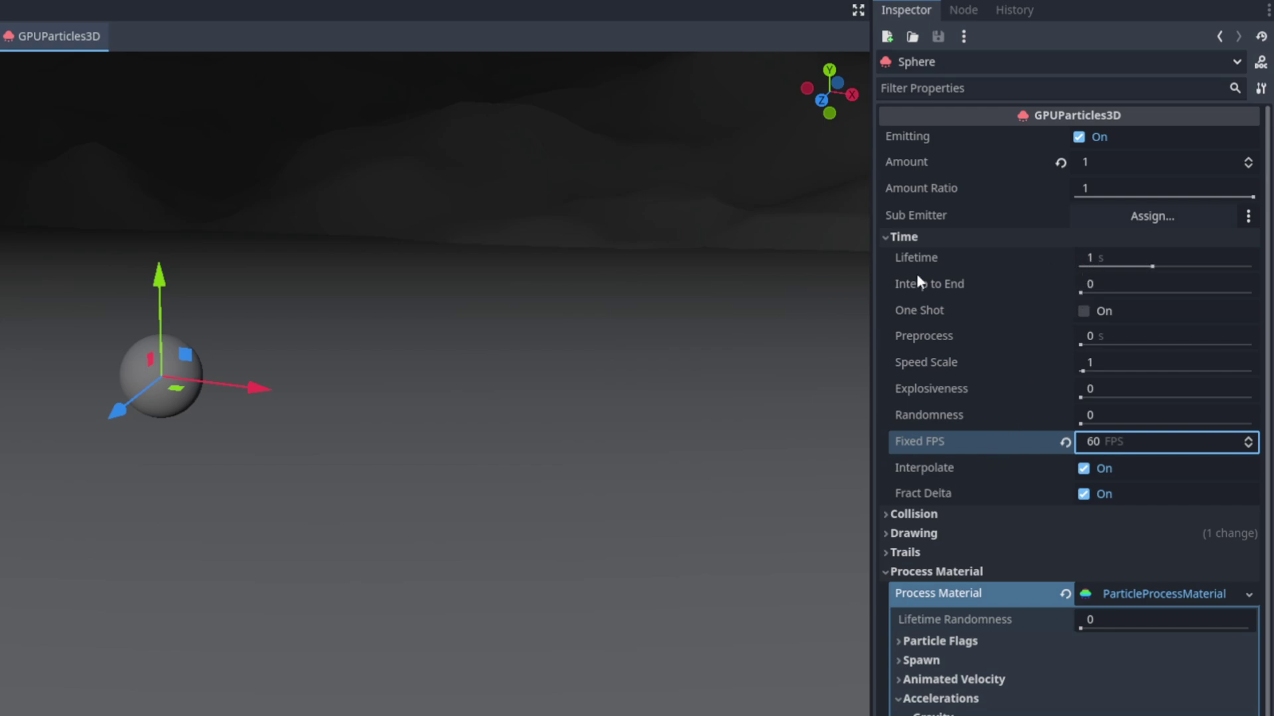
click(919, 242)
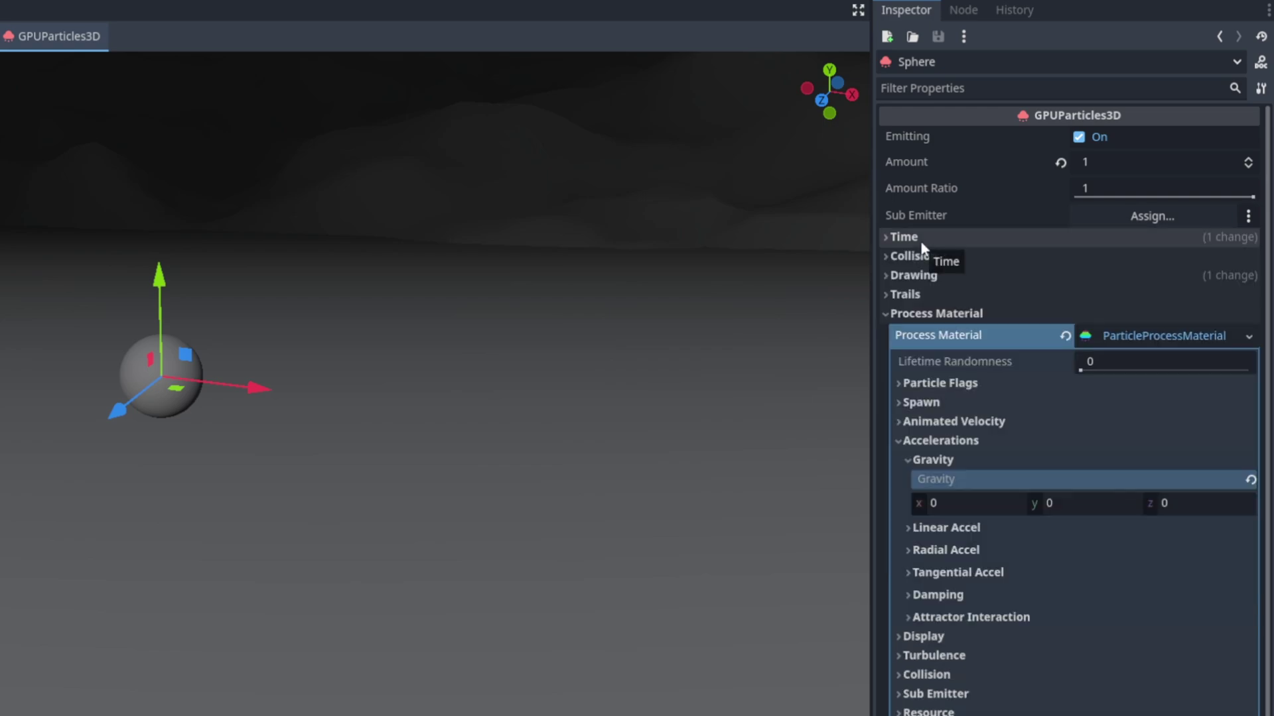
scroll(956, 438, down, 3)
Step: Set the particle scale min and max both to 0.7 under Display > Scale
click(955, 522)
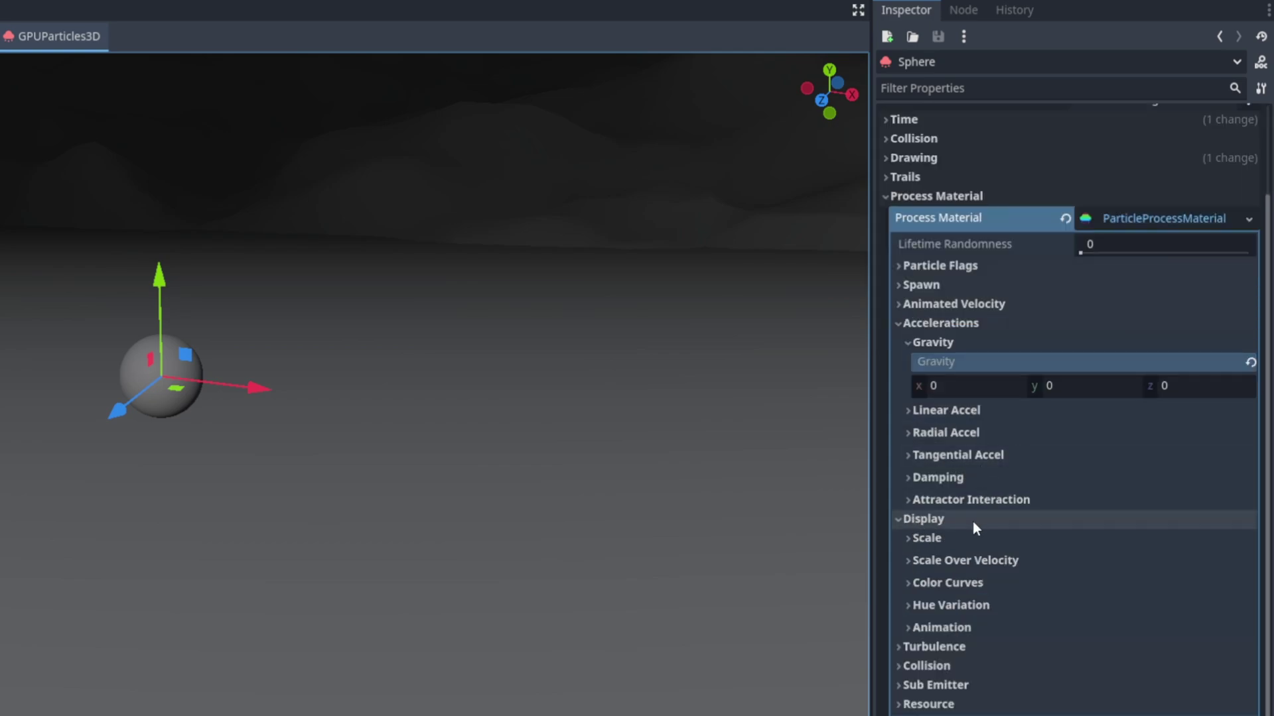
click(927, 538)
click(1035, 601)
text(0.3)
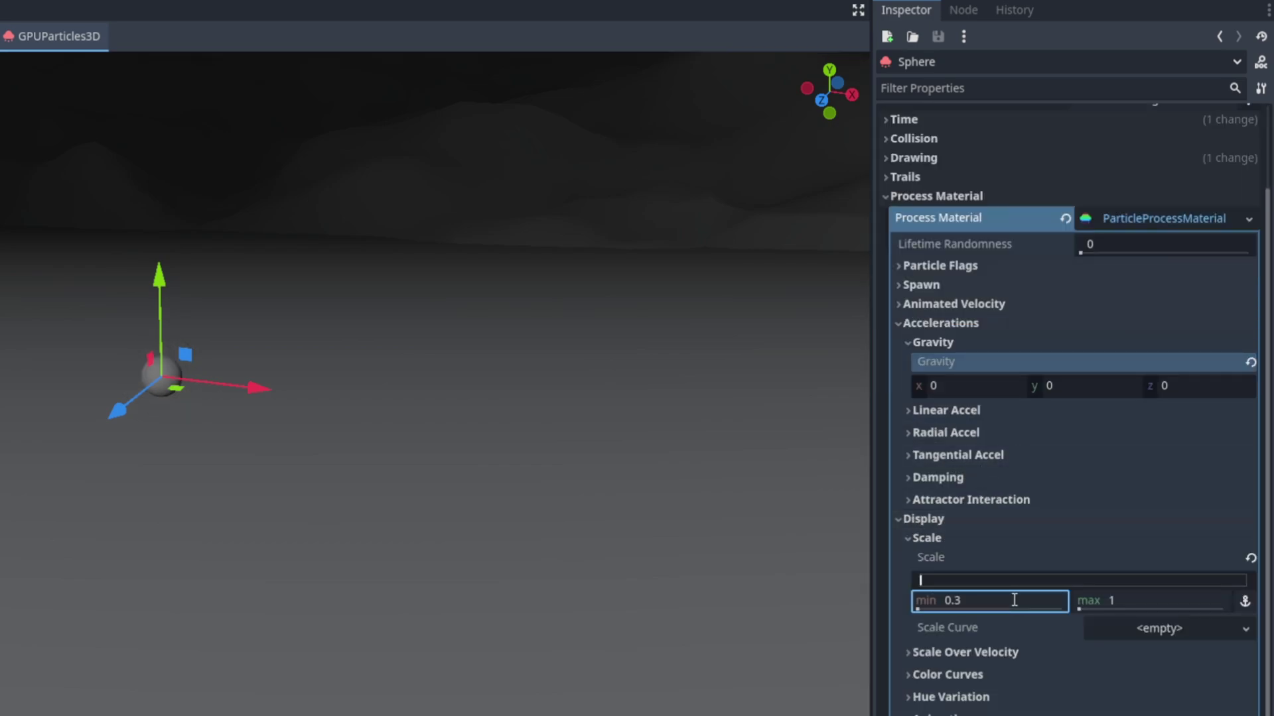
click(1114, 608)
text(0.3)
key(Return)
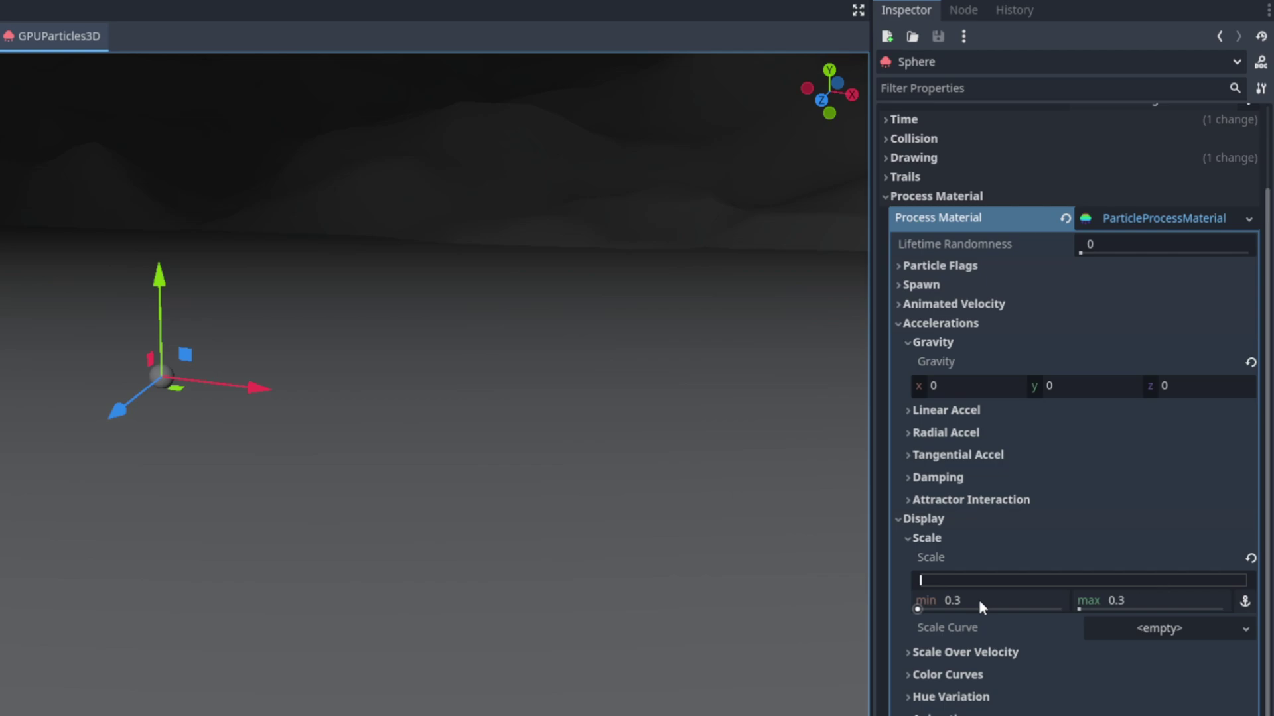
click(978, 600)
key(BackSpace)
click(1106, 604)
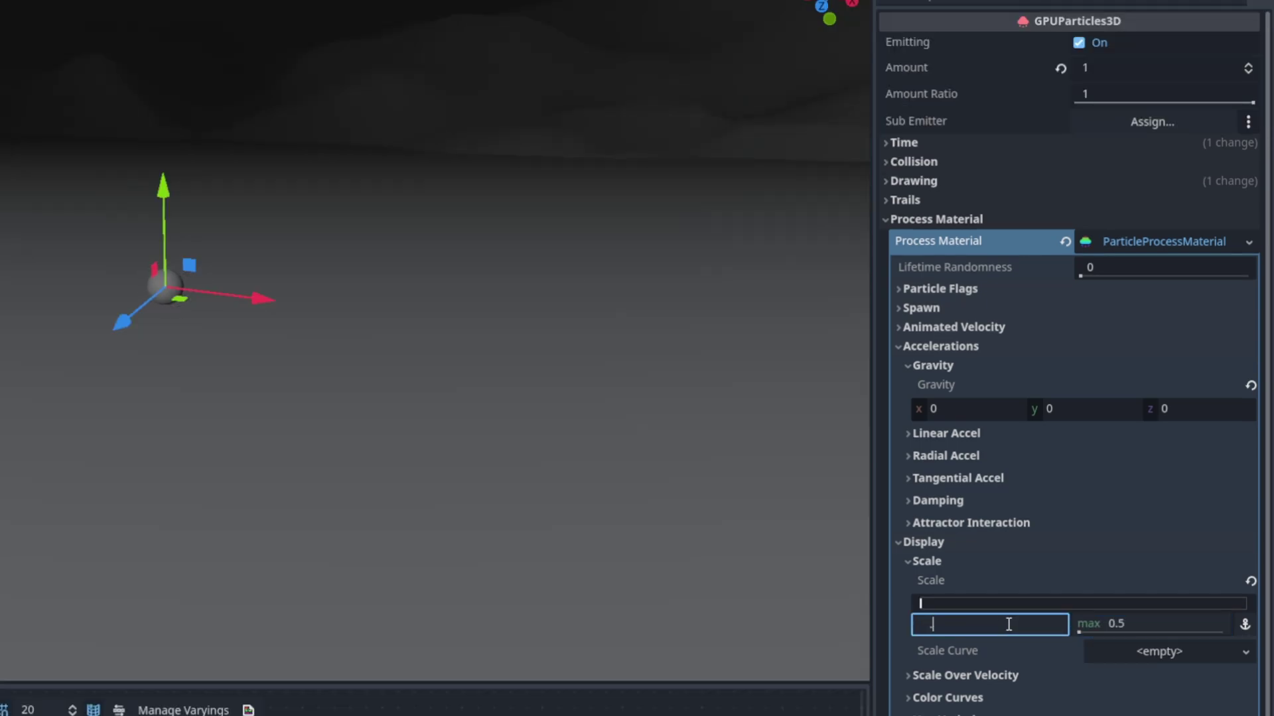
text(0.7)
click(1140, 633)
key(Return)
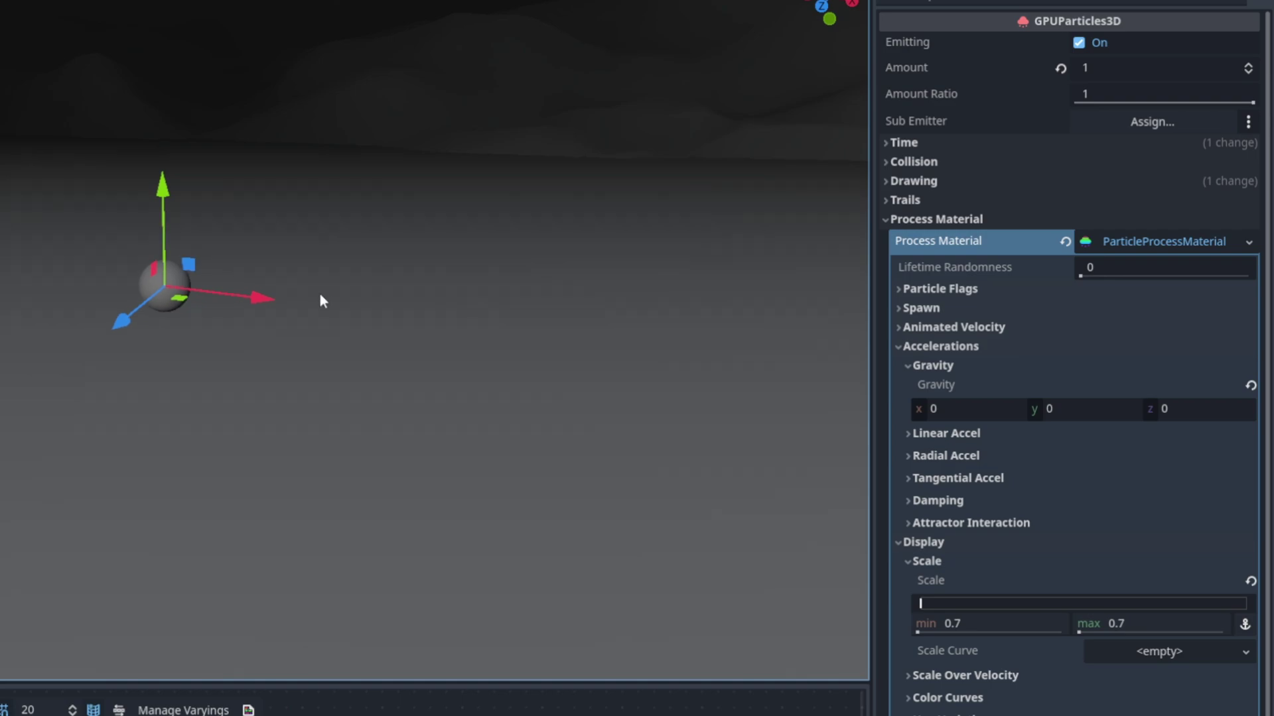
scroll(1035, 581, down, 3)
Step: Create a new ShaderMaterial override with a new shader PanShaderTut.tres and open it for editing
click(983, 589)
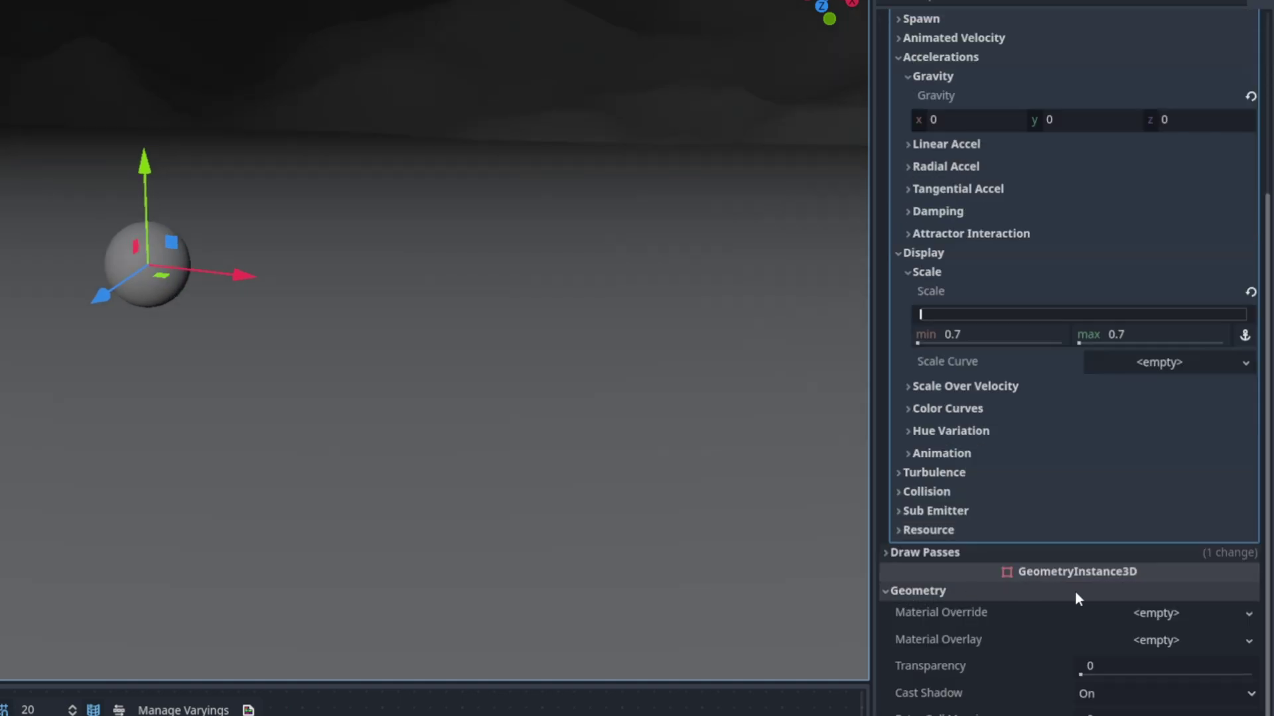
click(1149, 613)
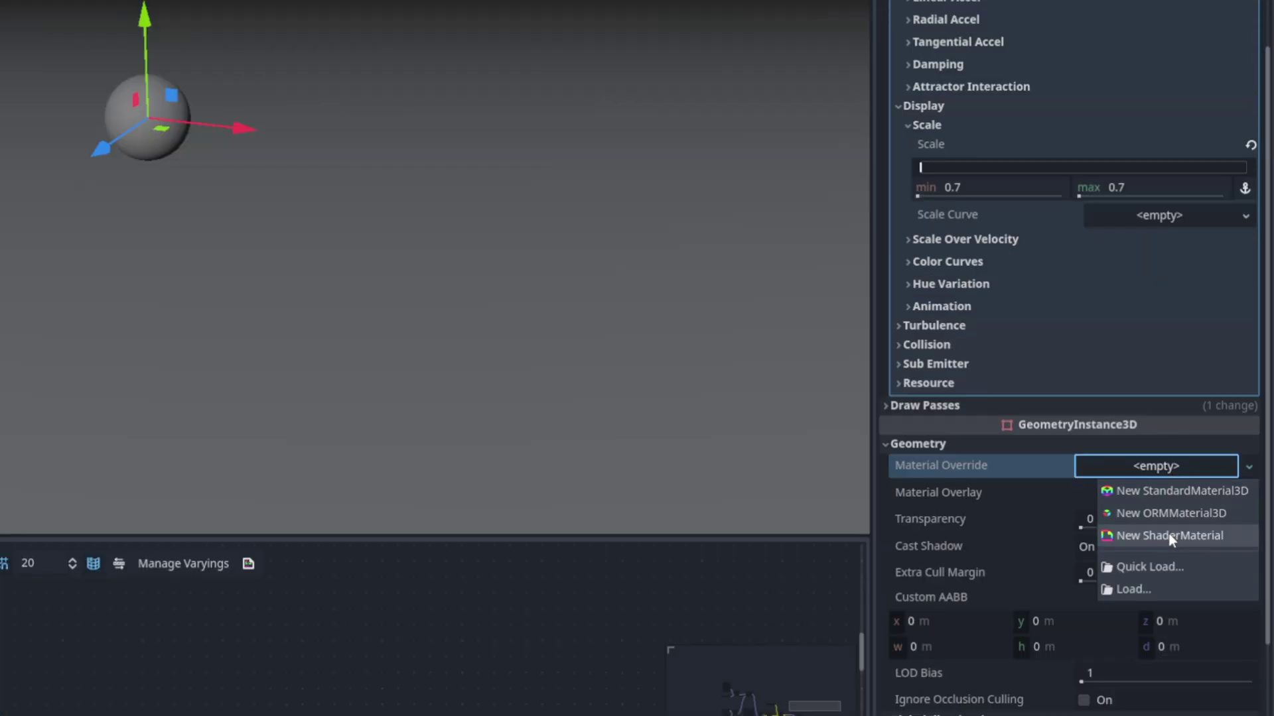
click(1169, 535)
scroll(1161, 522, down, 3)
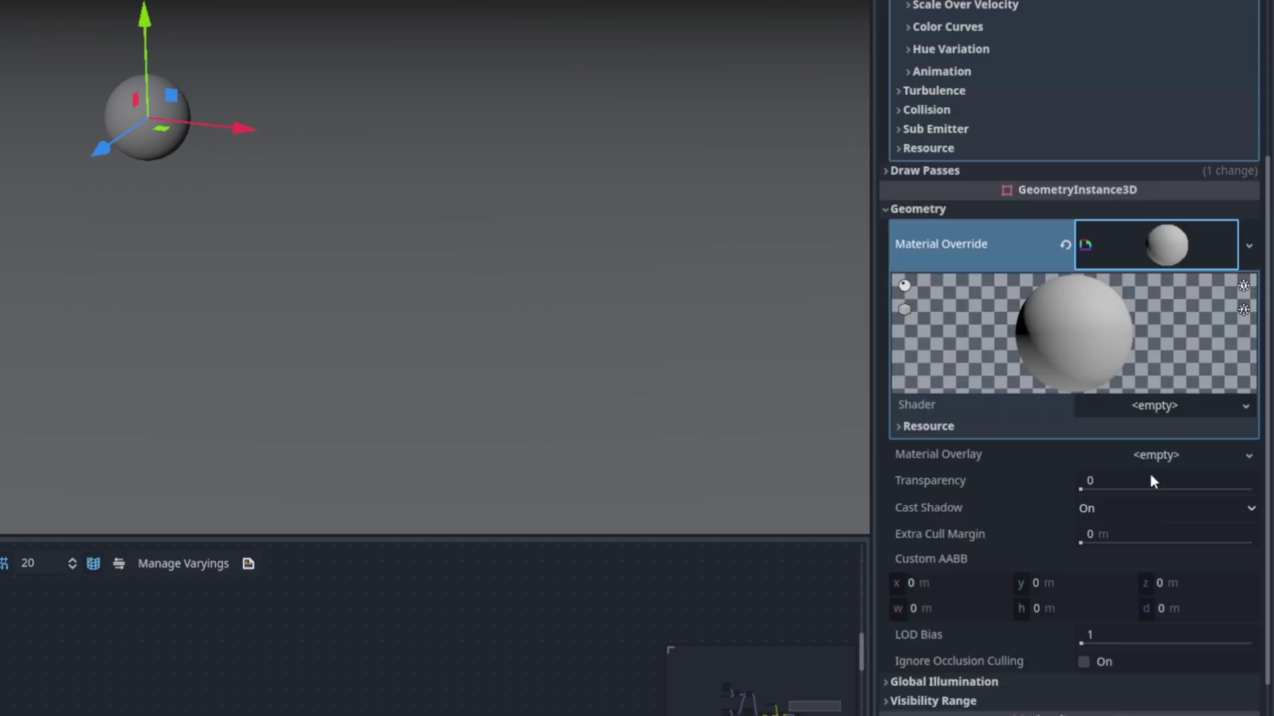
click(1143, 408)
click(1197, 430)
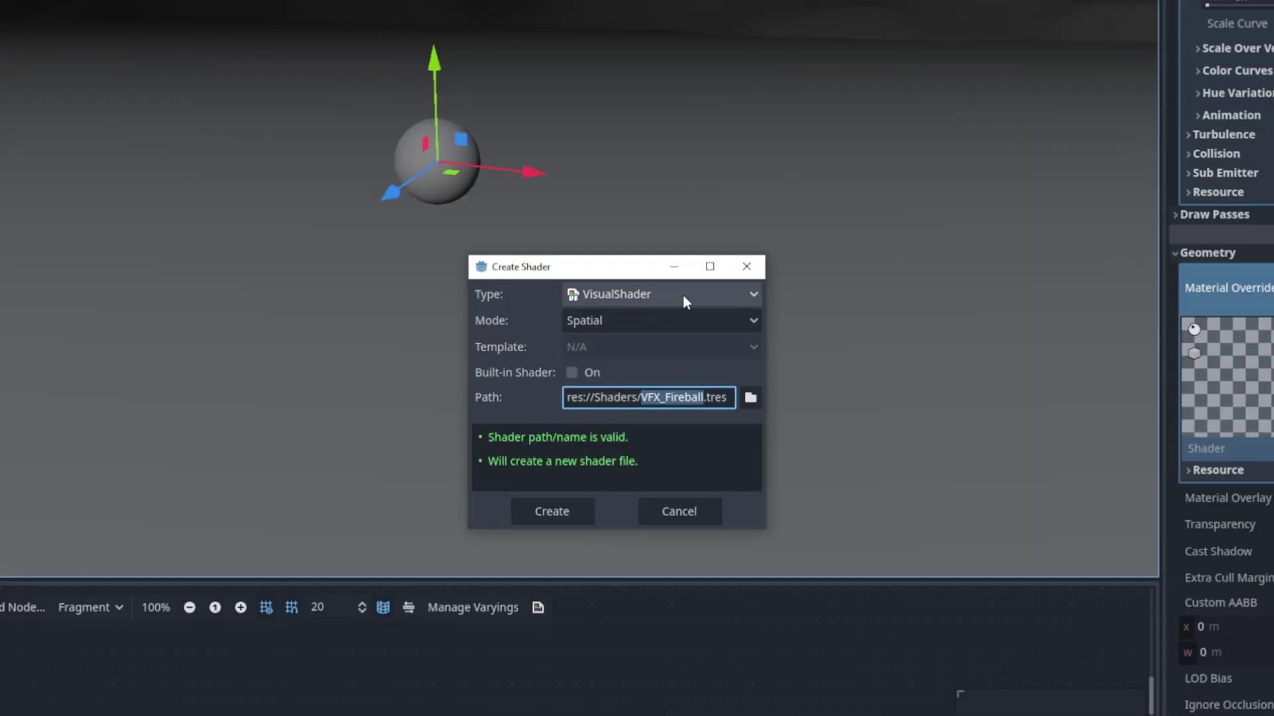
text(PanShaderTu)
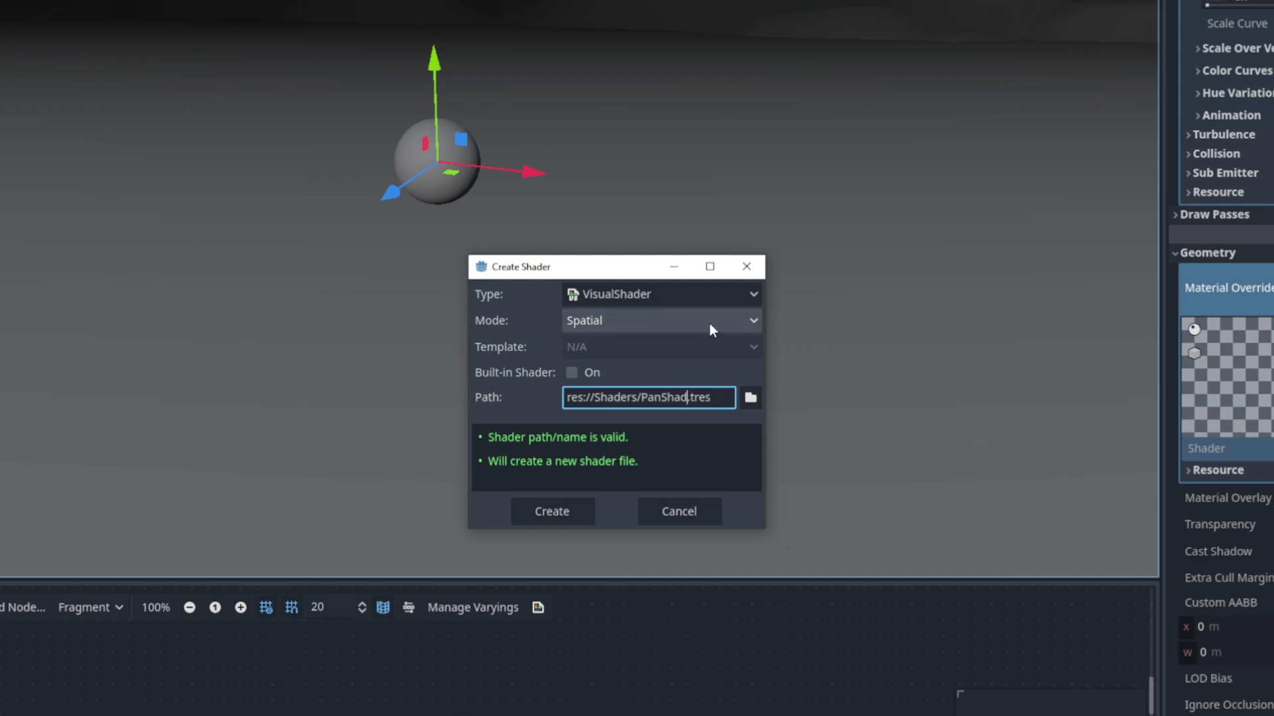
text(t)
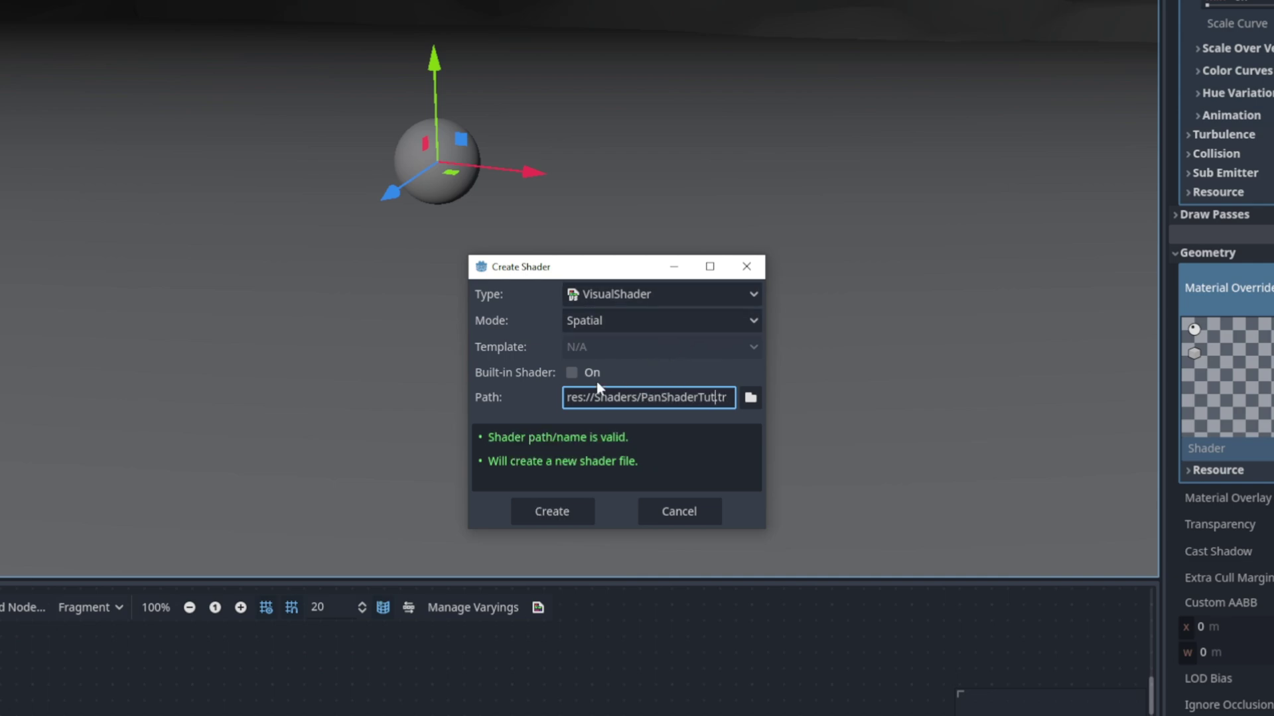
click(574, 501)
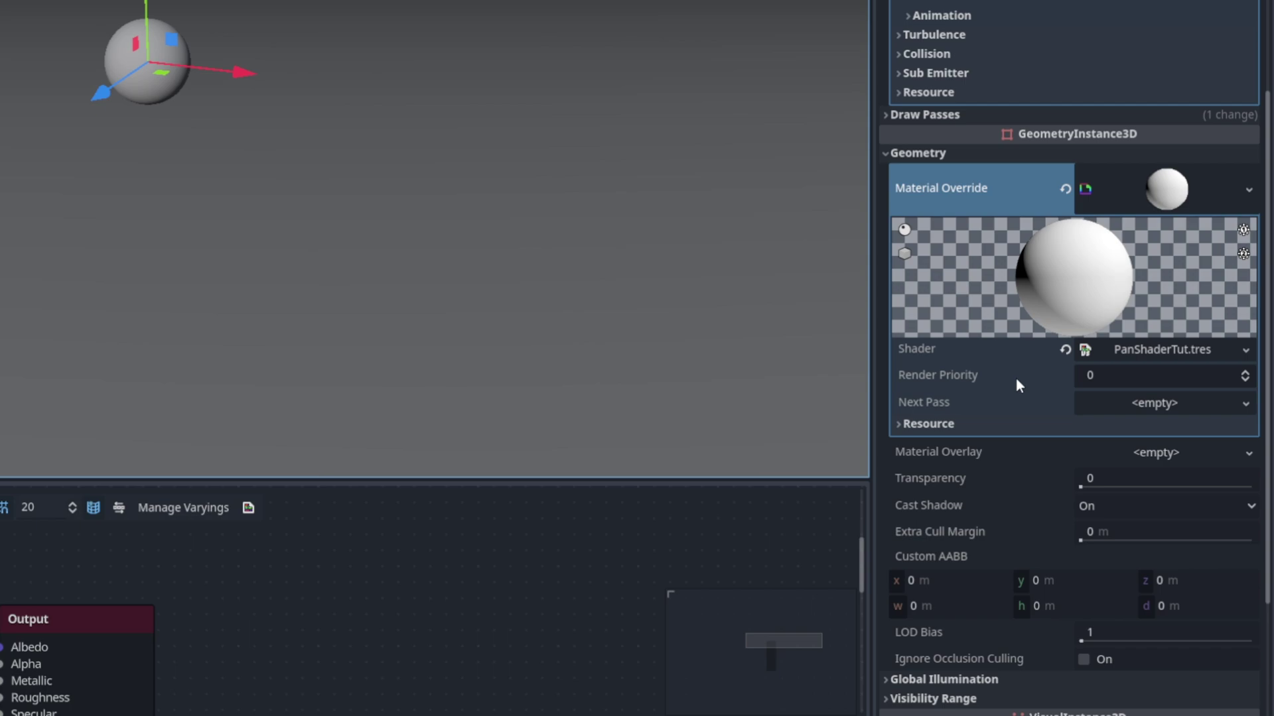
click(1174, 350)
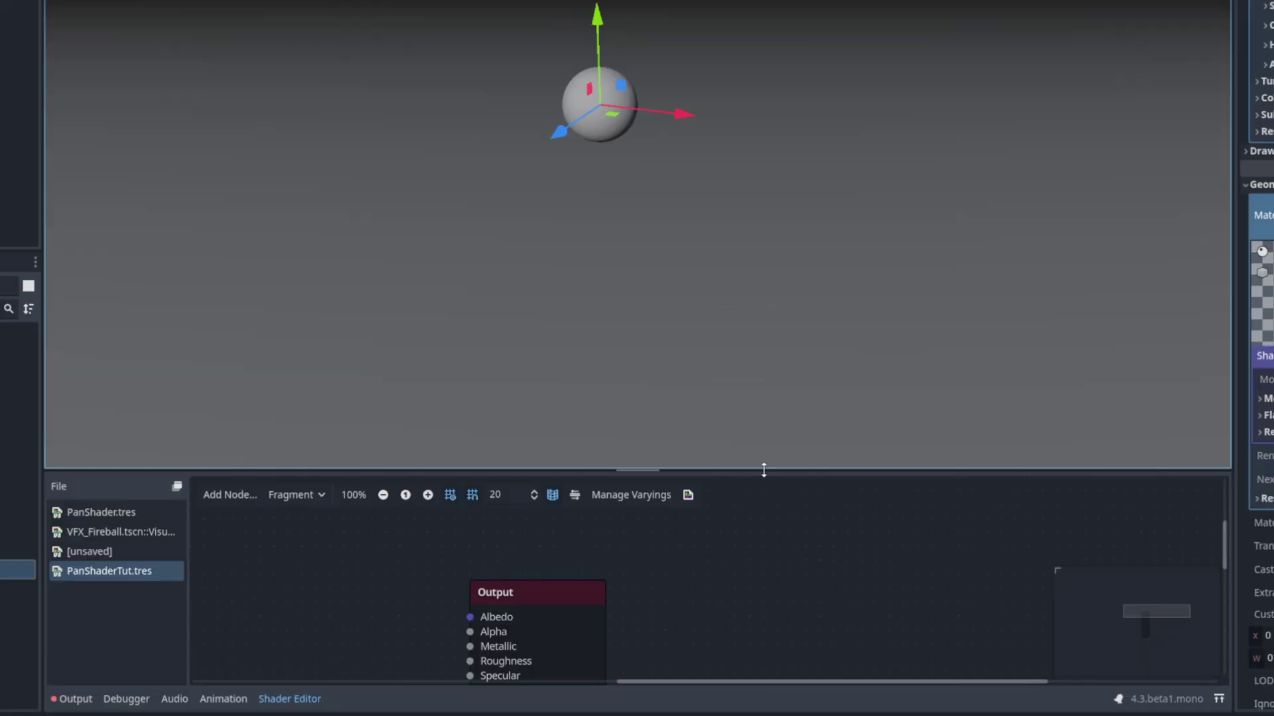
Step: Add a Texture2DParameter node named MainTex to the shader graph
drag(764, 472, 645, 384)
middle_drag(645, 389, 887, 347)
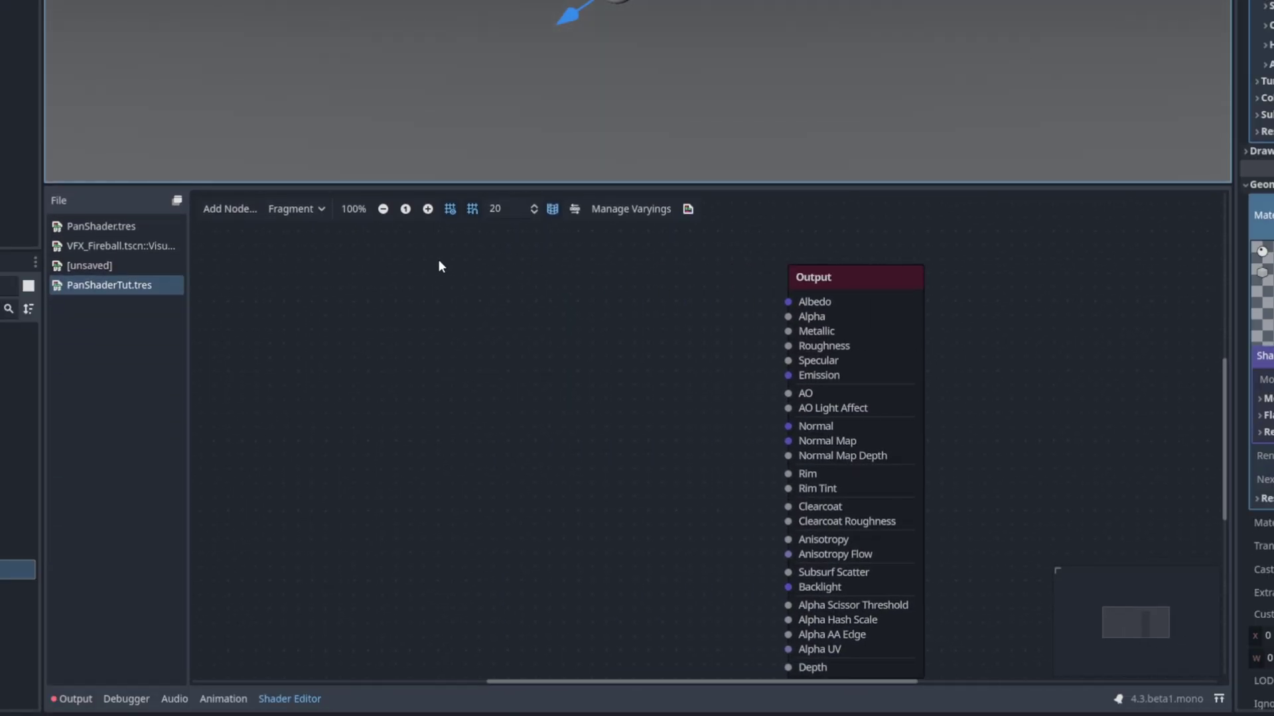
right_click(557, 292)
text(texture2d)
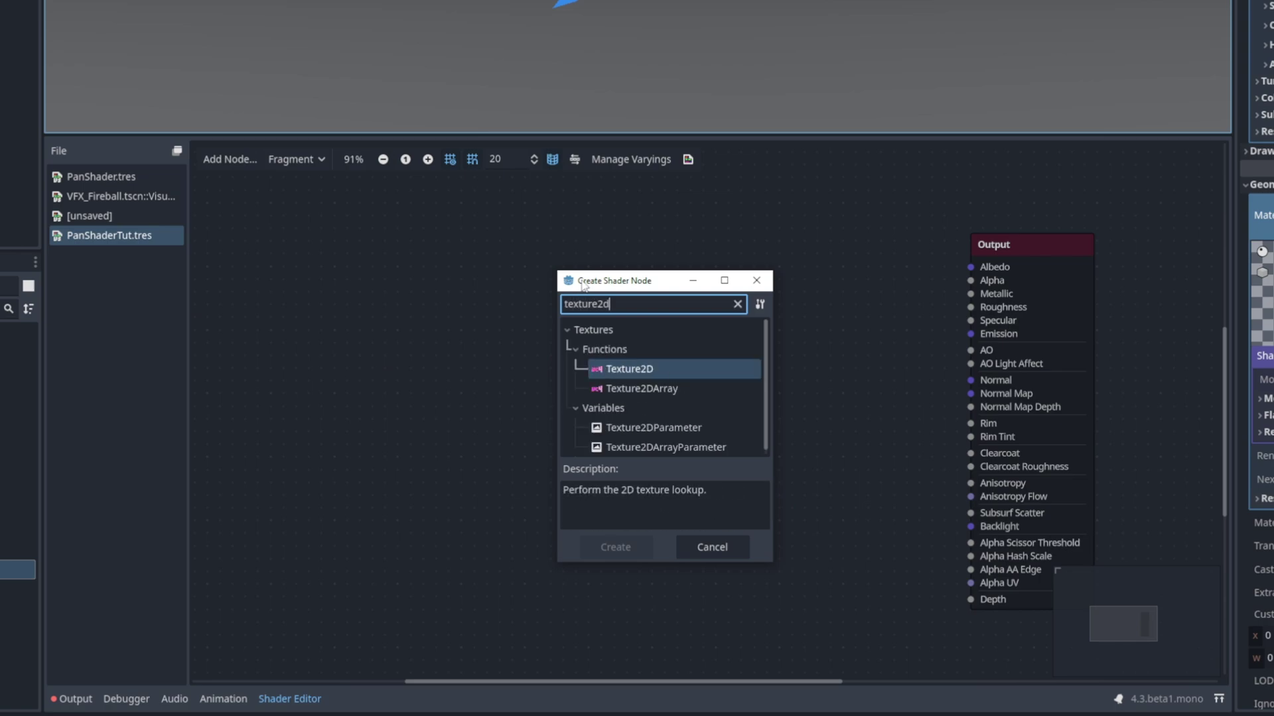
click(663, 428)
double_click(664, 426)
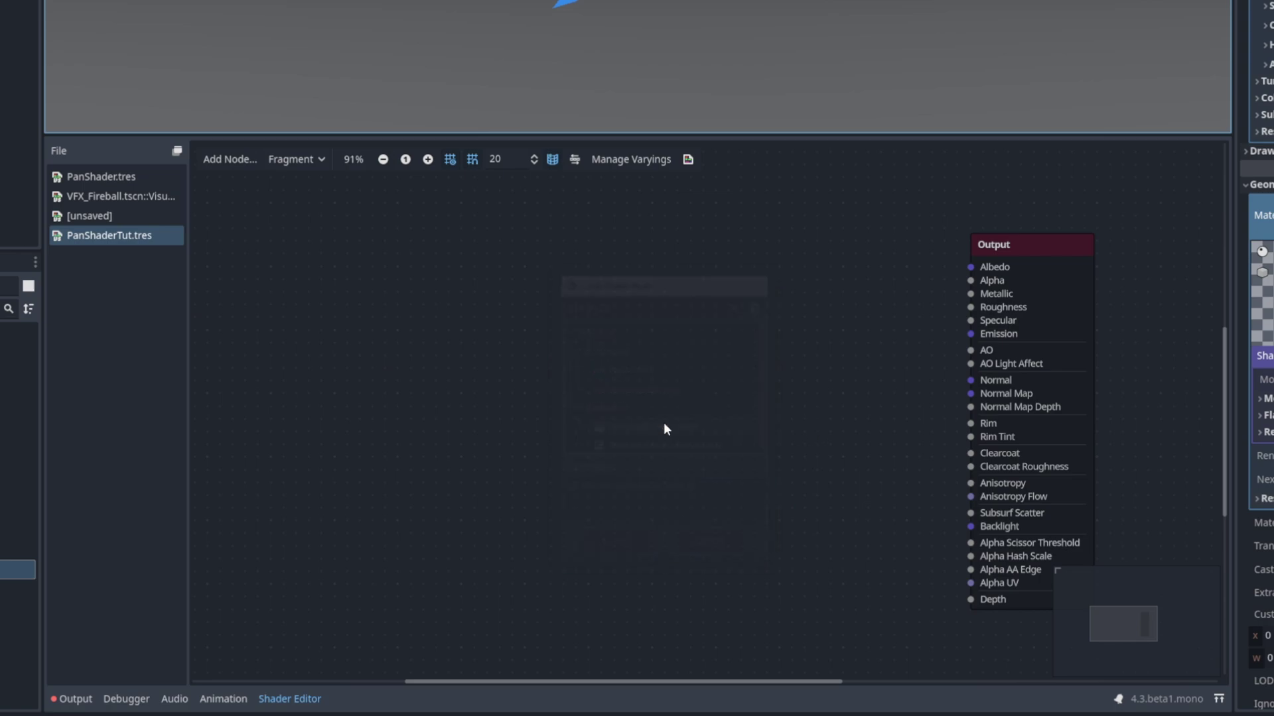
drag(611, 286, 527, 288)
double_click(491, 313)
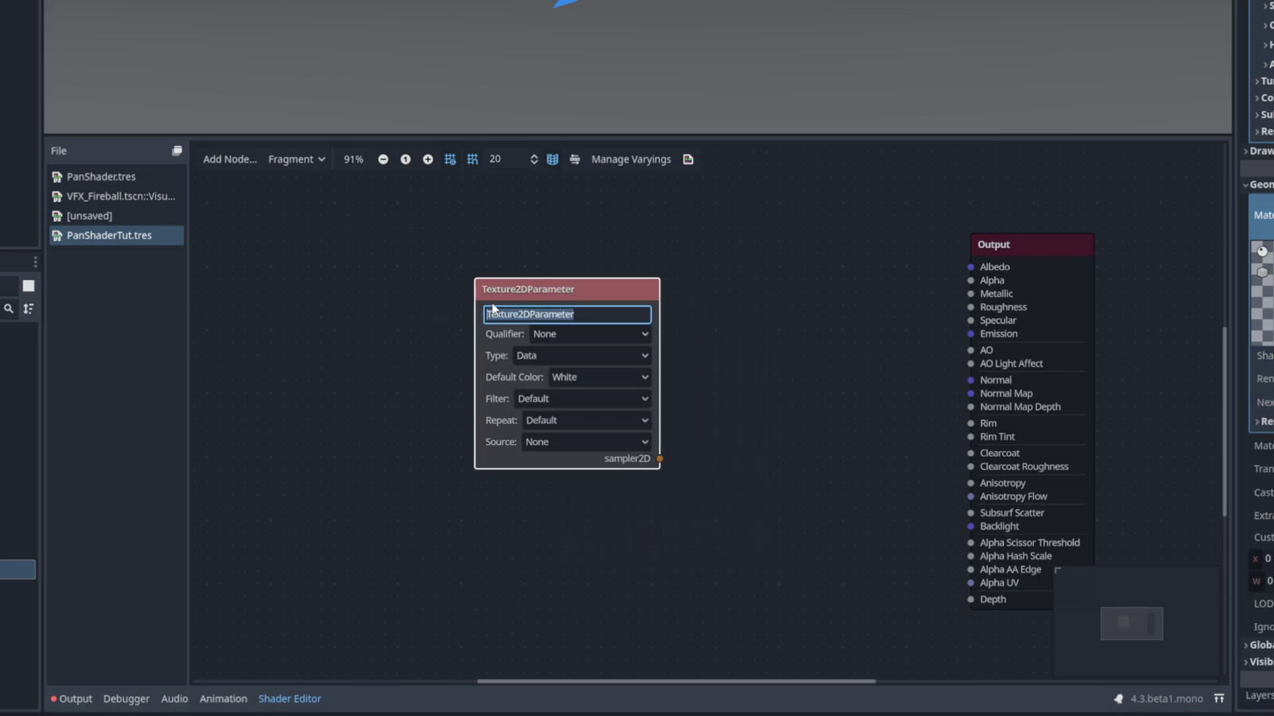
text(MainTex)
key(Return)
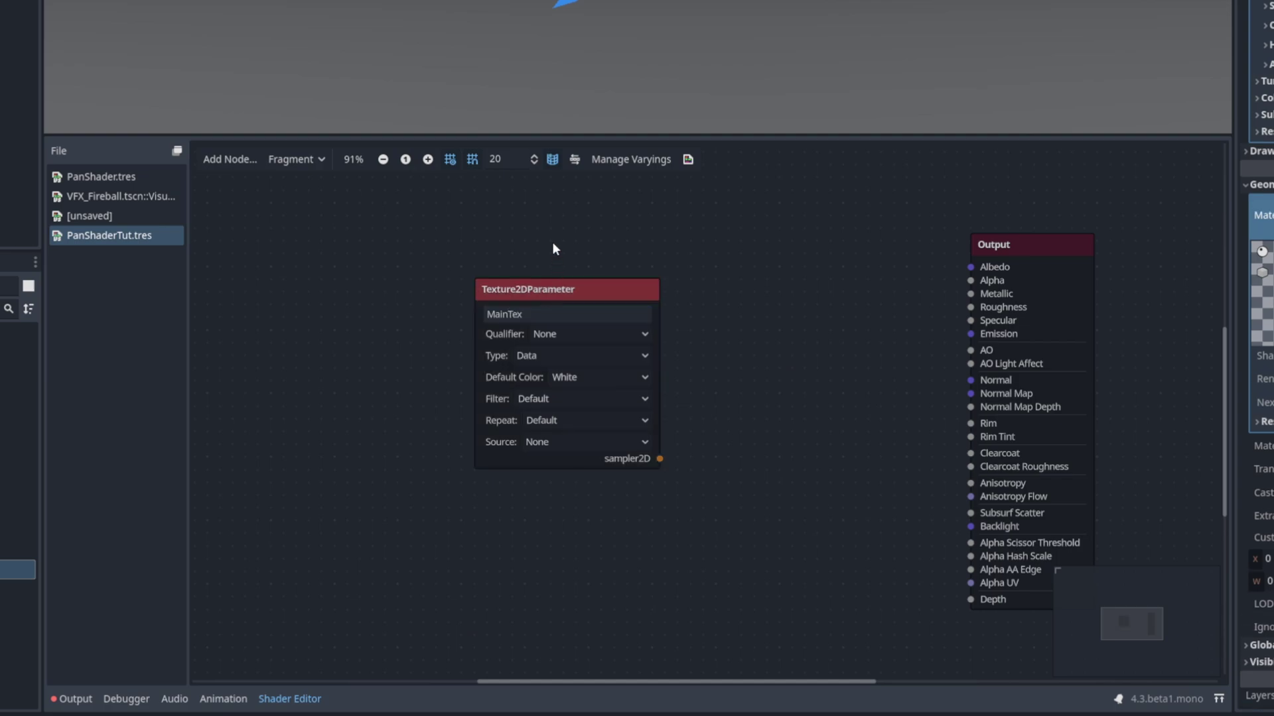
Step: Wire MainTex into a new Texture2D sampler node and arrange the graph
drag(658, 458, 688, 417)
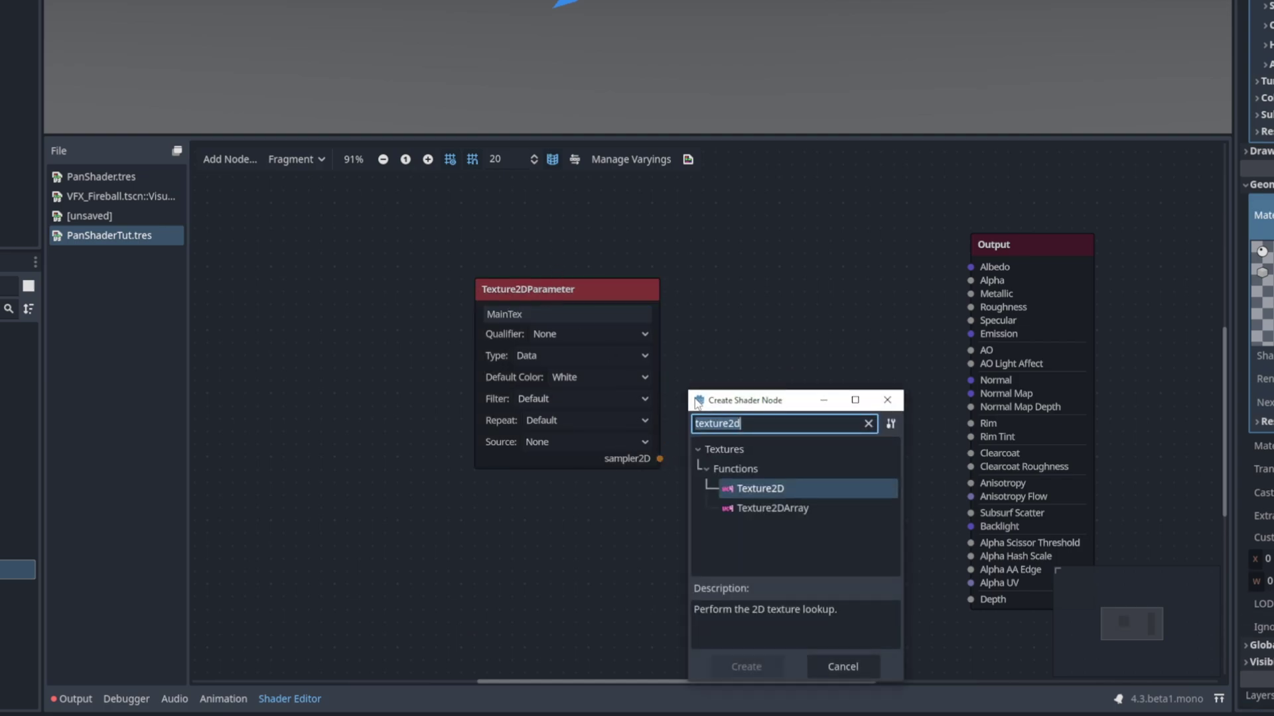
click(770, 483)
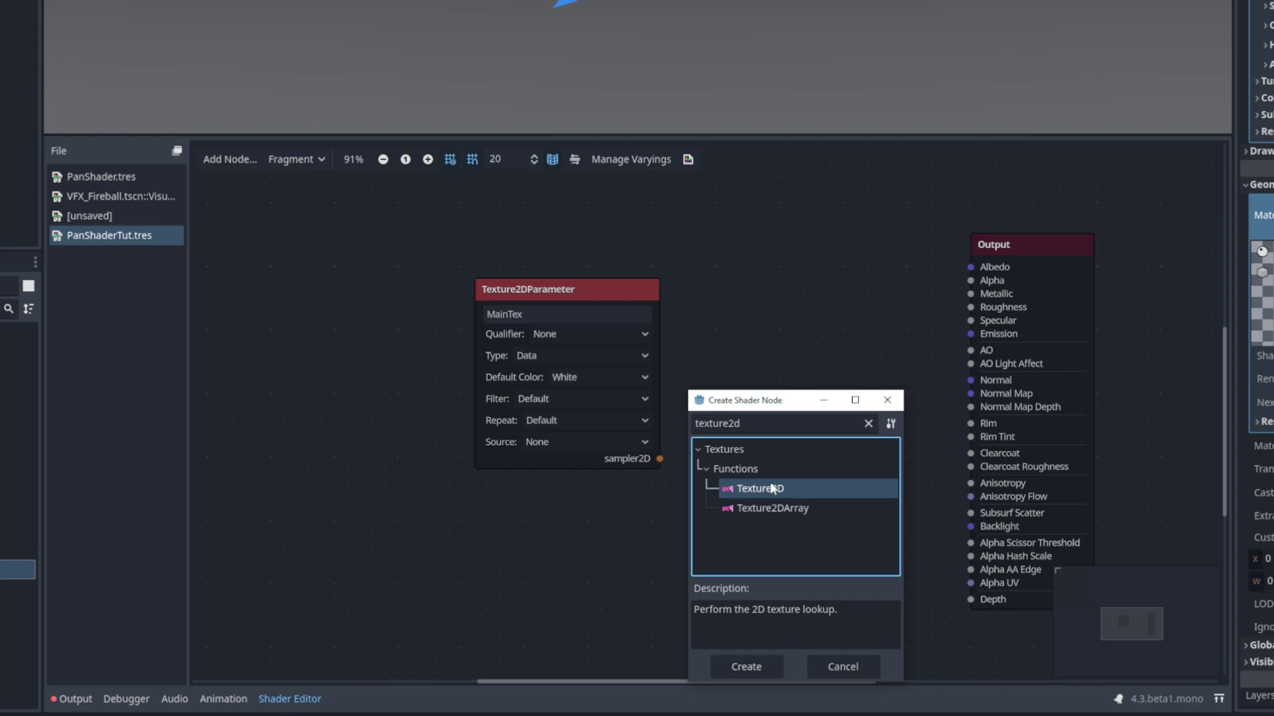
double_click(772, 488)
drag(769, 420, 807, 340)
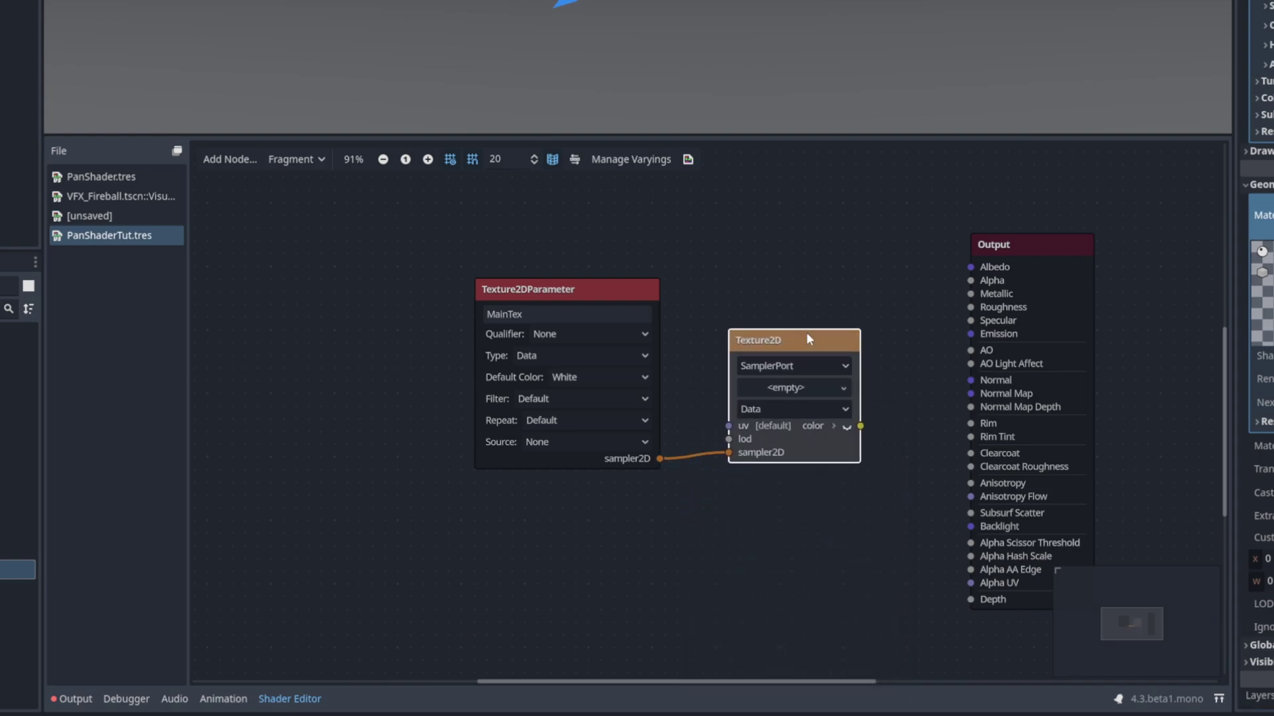
drag(995, 243, 1091, 248)
middle_drag(1010, 236, 839, 258)
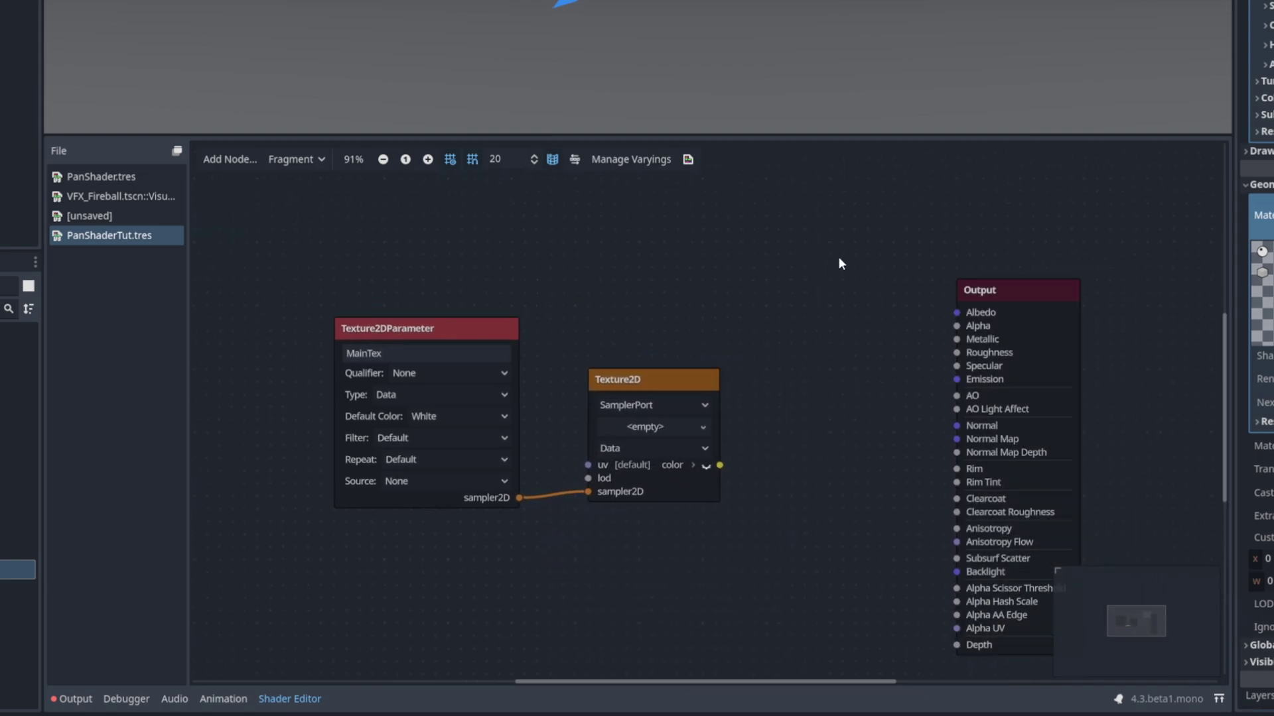
Step: Multiply the texture sample by a vertex color input and connect the result to Albedo
right_click(839, 258)
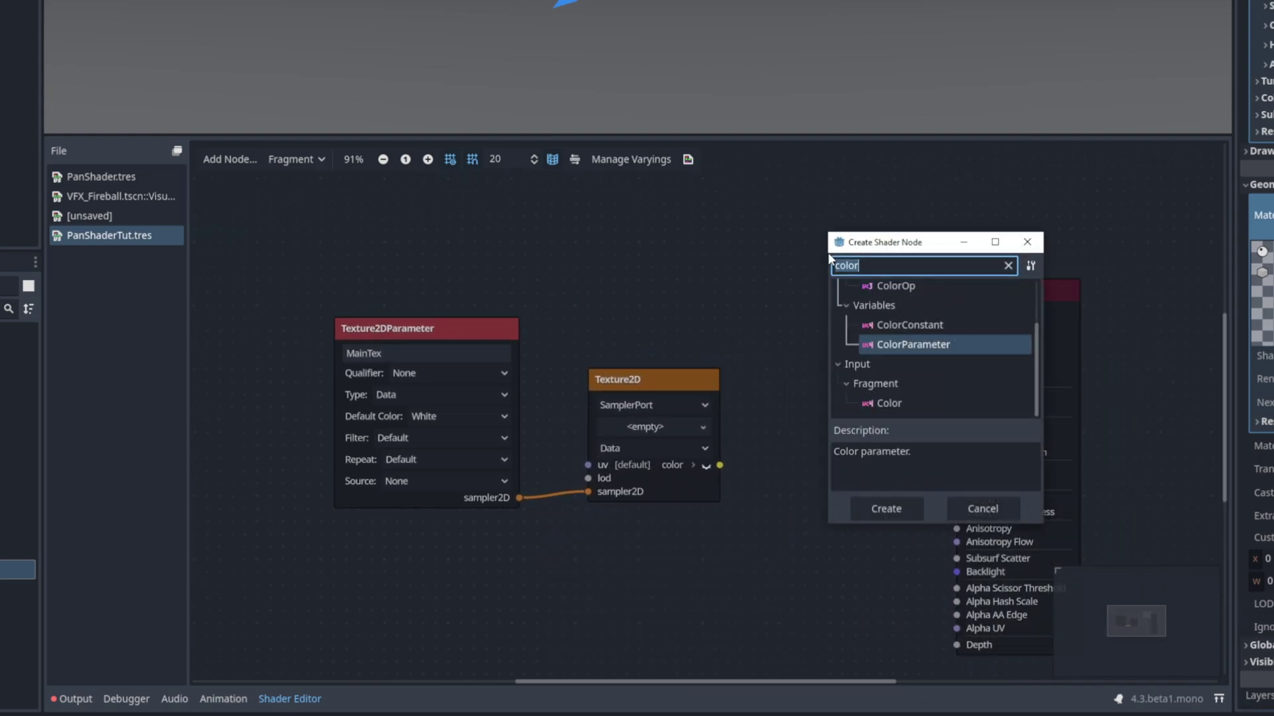
double_click(905, 400)
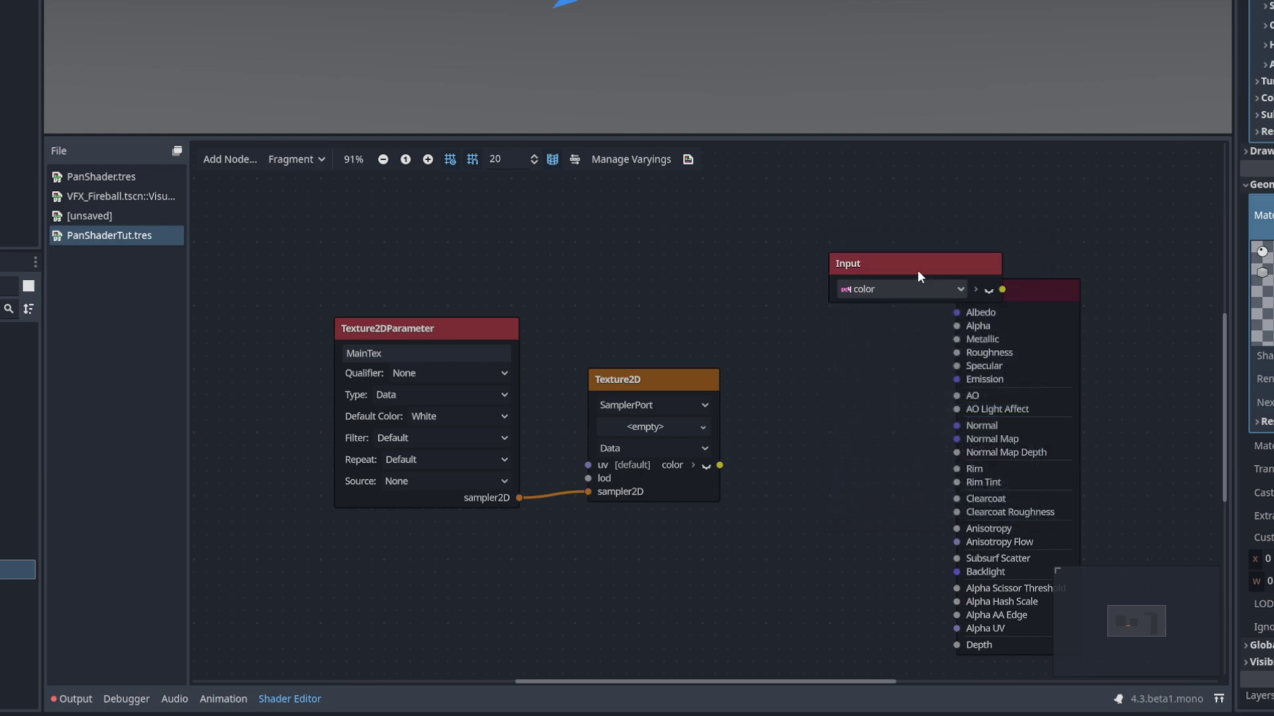
drag(917, 275, 652, 211)
drag(735, 227, 800, 286)
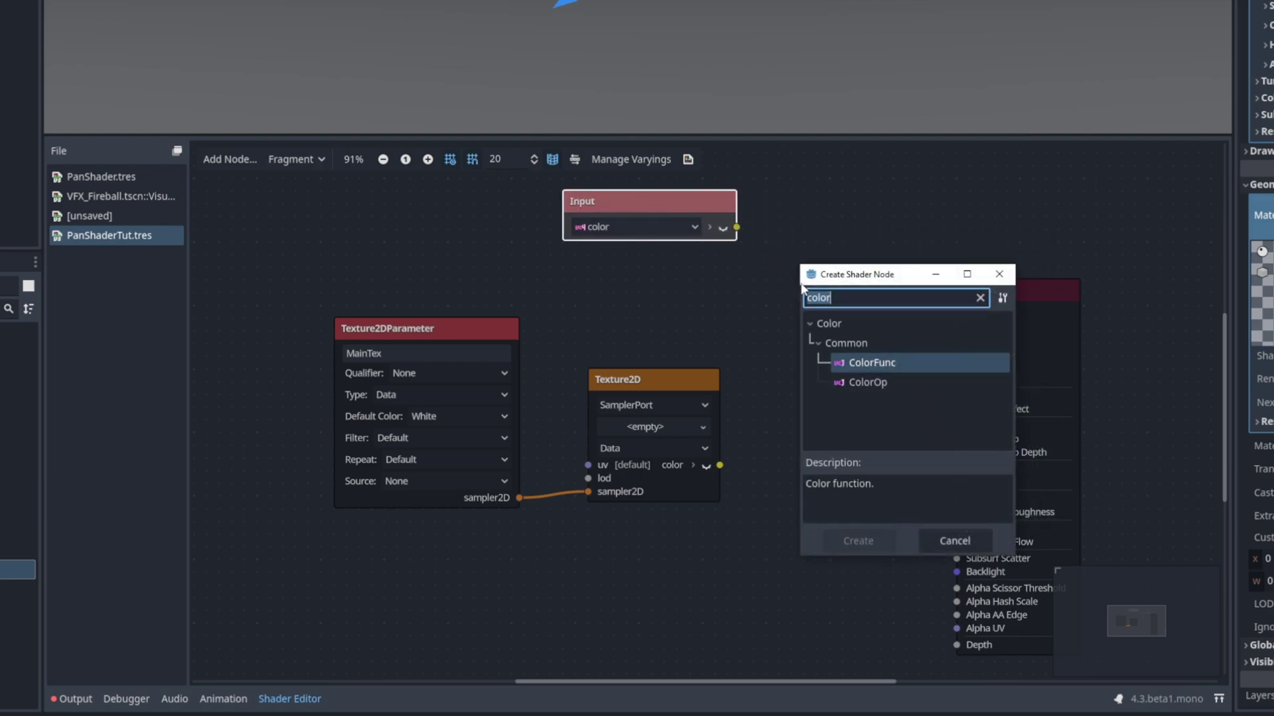
text(mult)
scroll(915, 410, down, 2)
scroll(920, 415, down, 2)
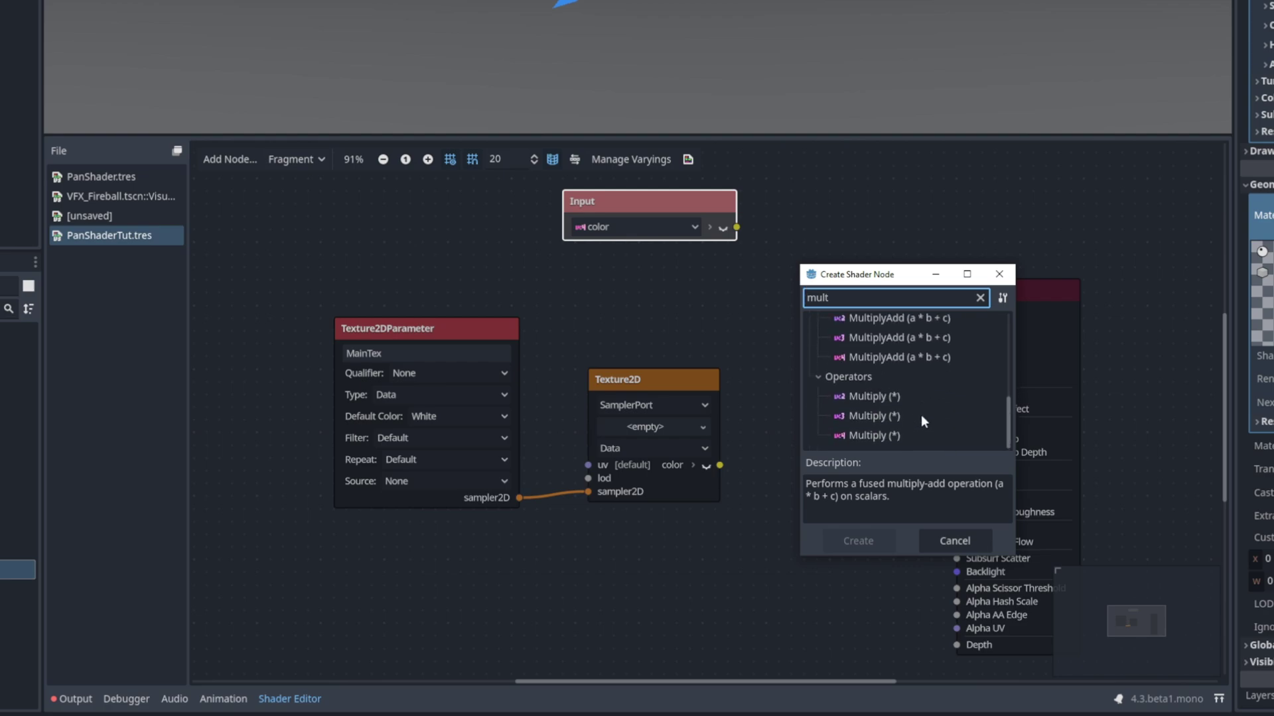
click(895, 440)
double_click(894, 440)
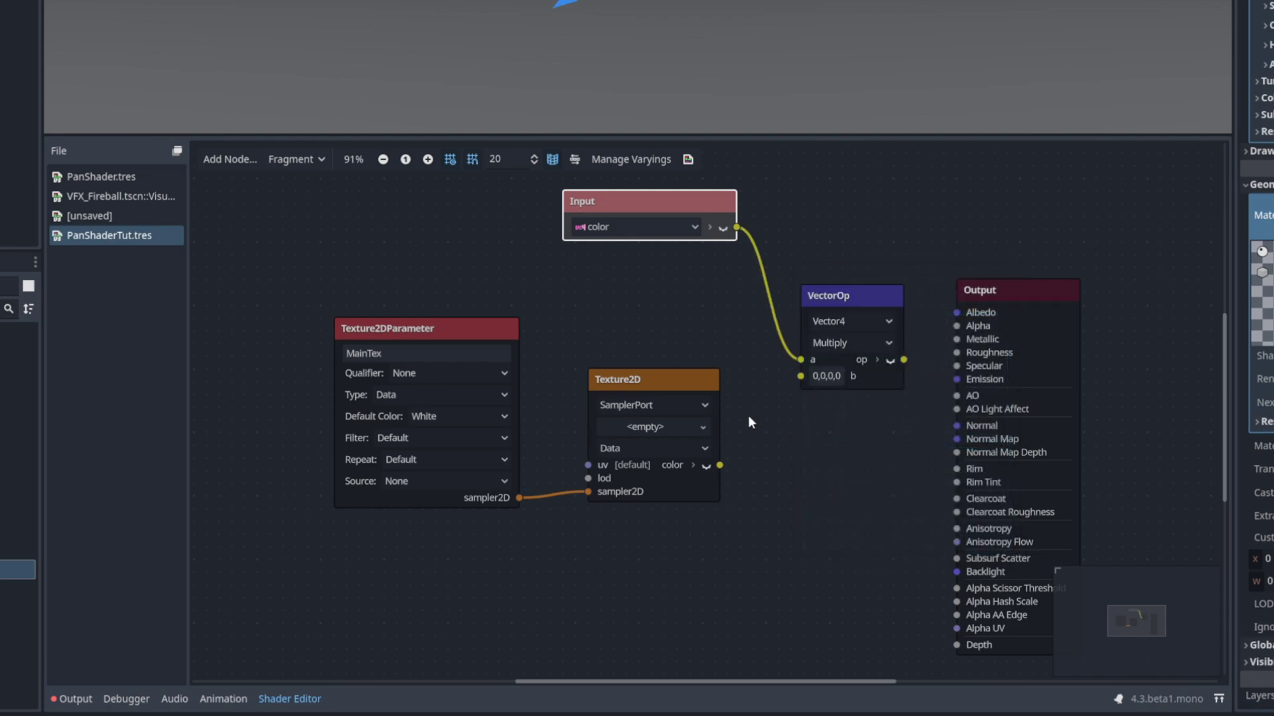
drag(778, 380, 800, 374)
mouse_move(903, 359)
mouse_down()
mouse_move(946, 309)
mouse_move(1095, 340)
mouse_up()
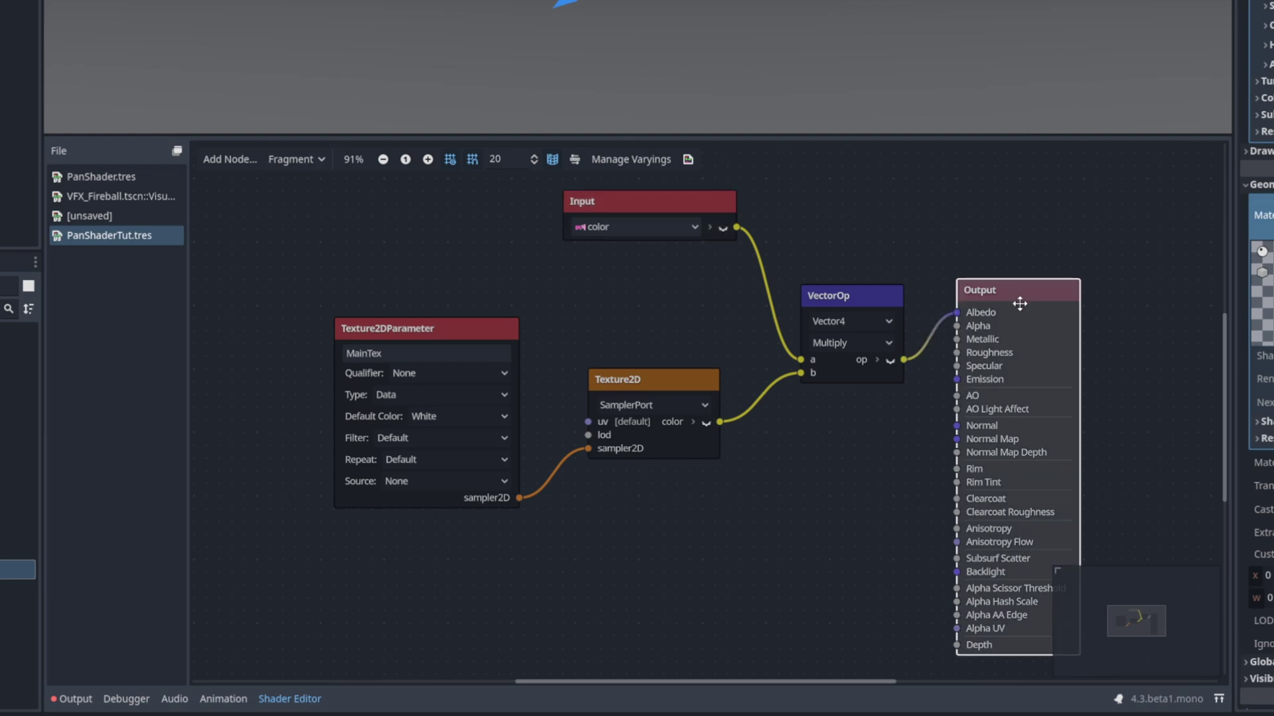
Step: Decompose the multiply result and feed its fourth channel into the Output's Alpha
middle_drag(882, 243, 710, 199)
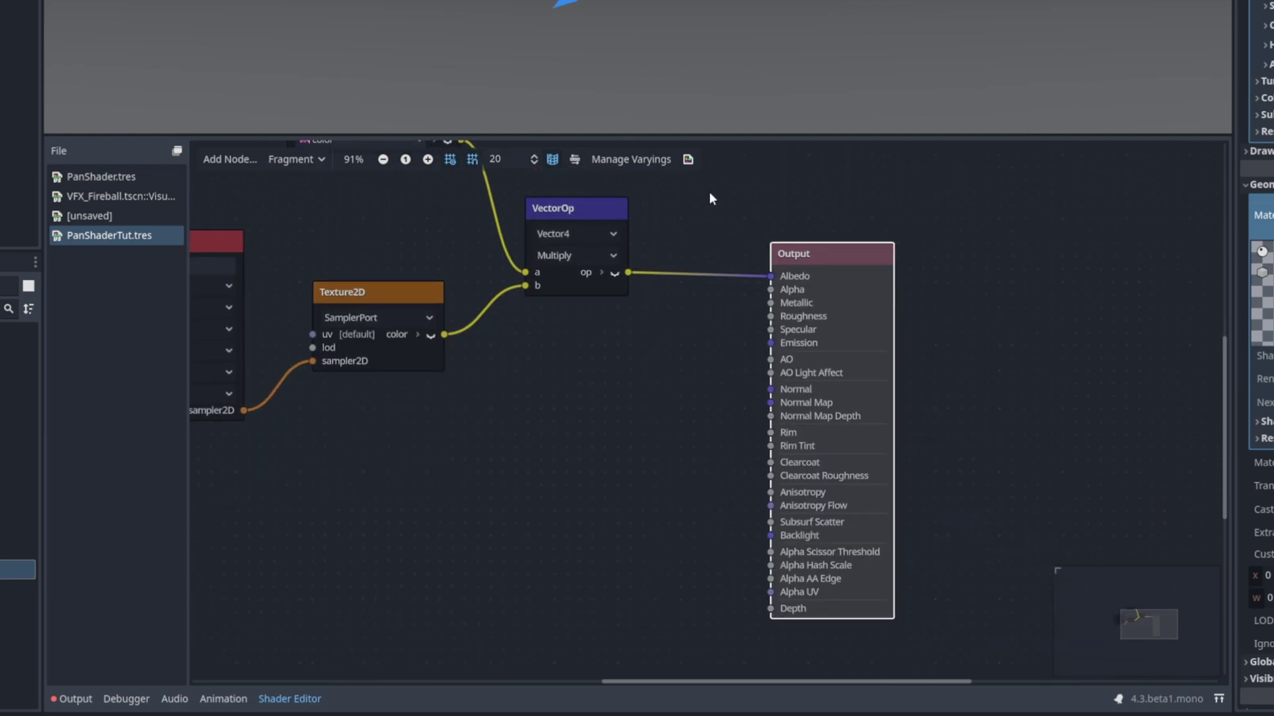
drag(628, 272, 679, 336)
text(de)
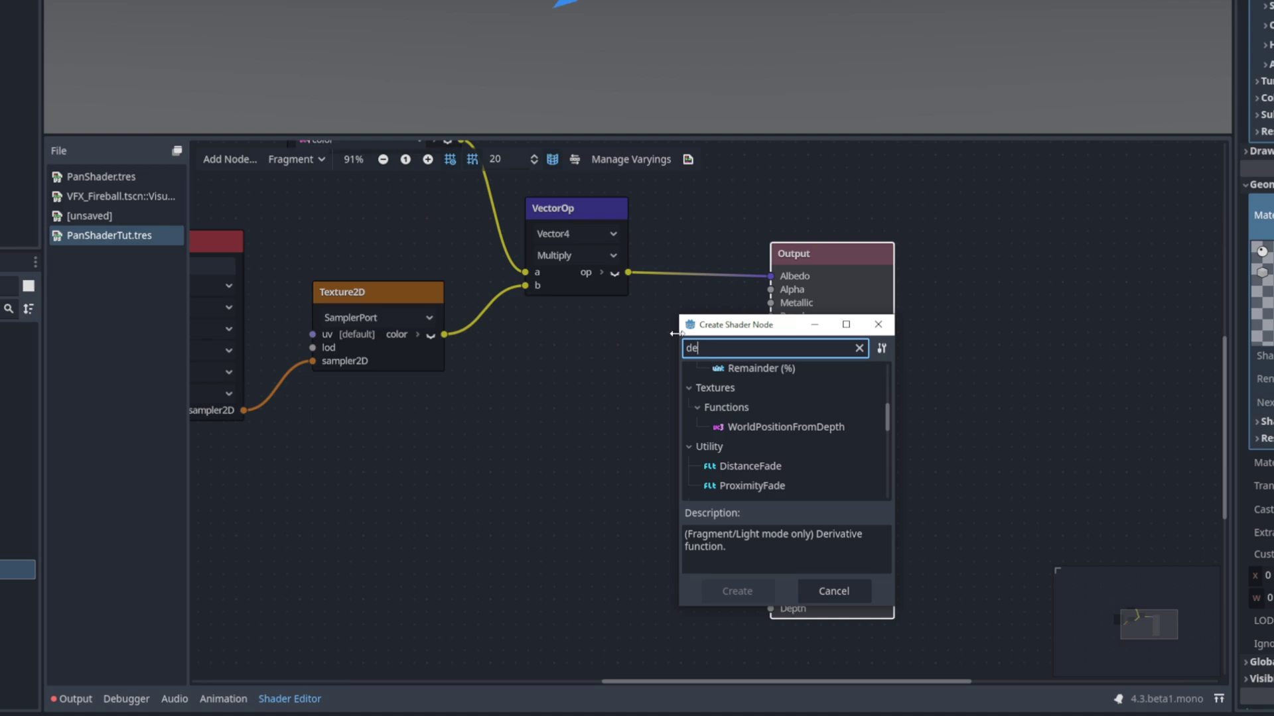
text(com)
click(763, 486)
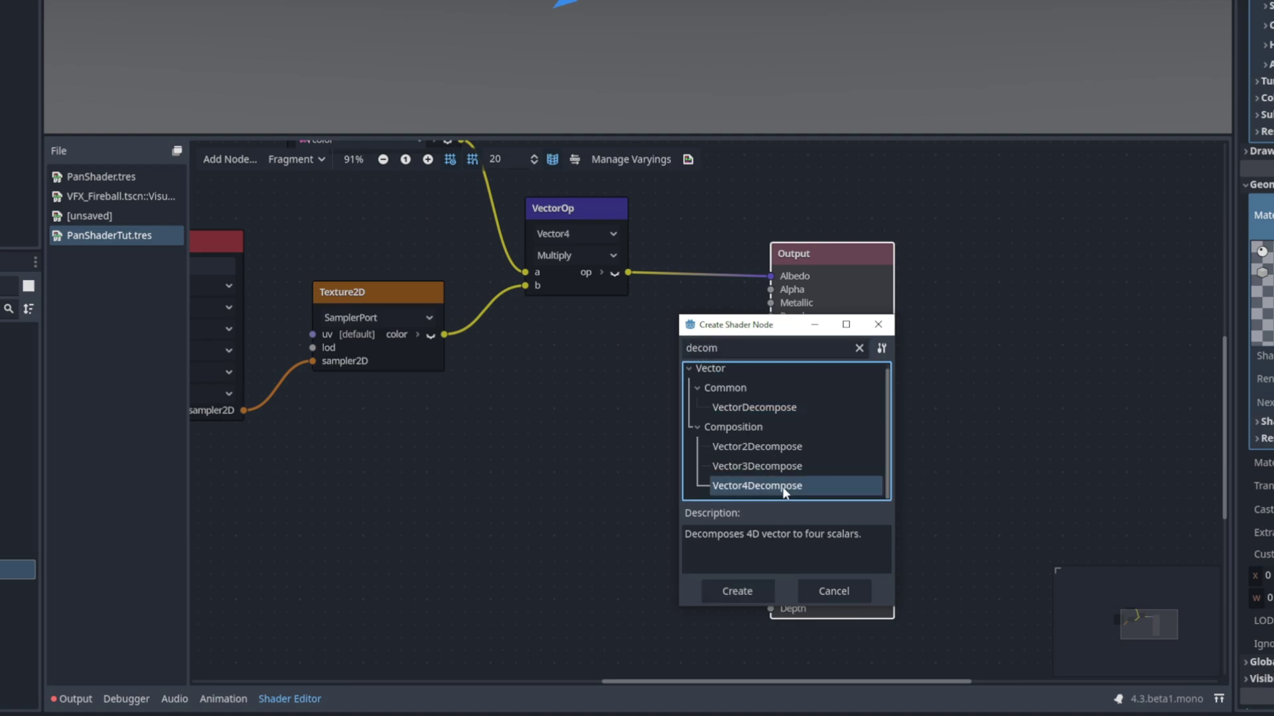
double_click(782, 487)
drag(765, 345, 681, 351)
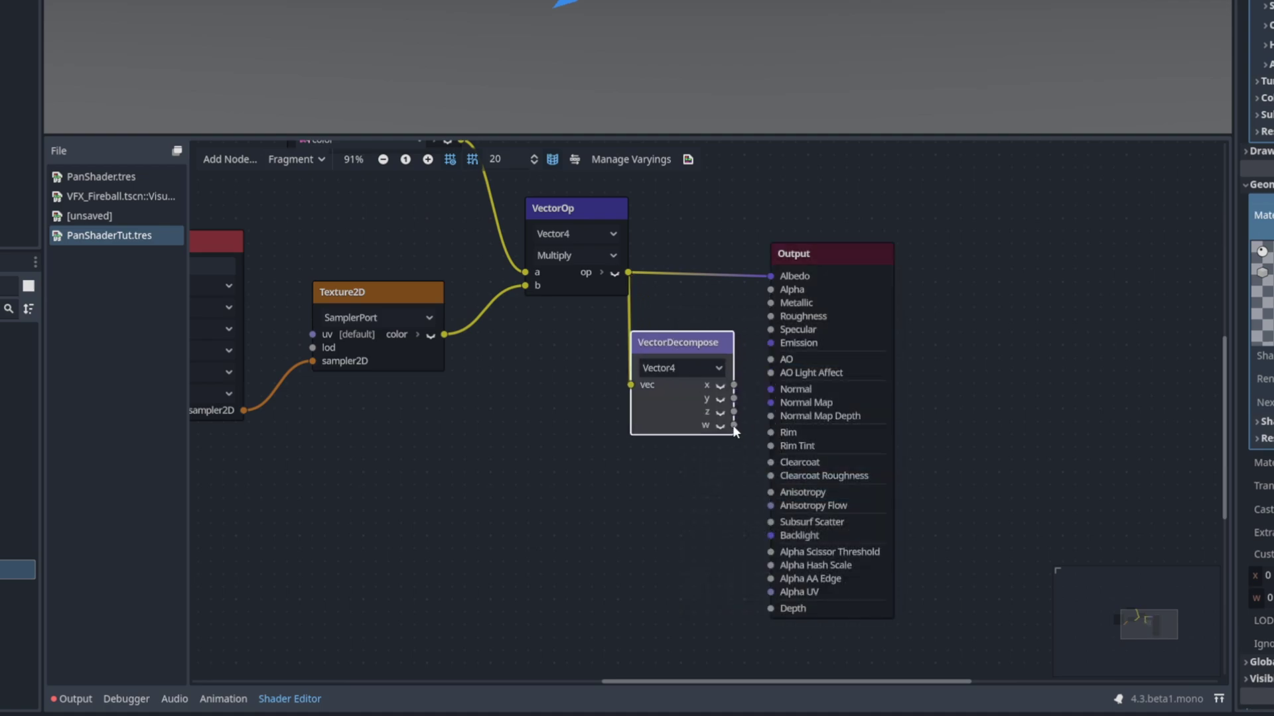
drag(732, 425, 774, 289)
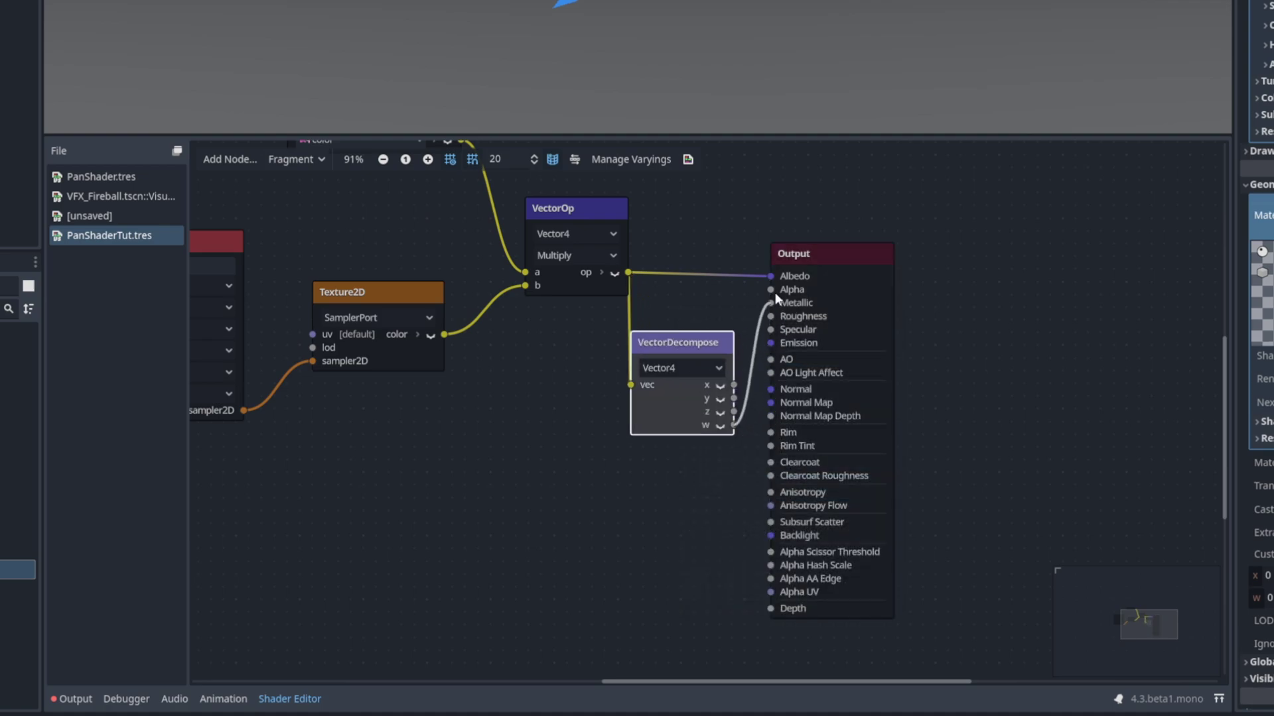
click(810, 258)
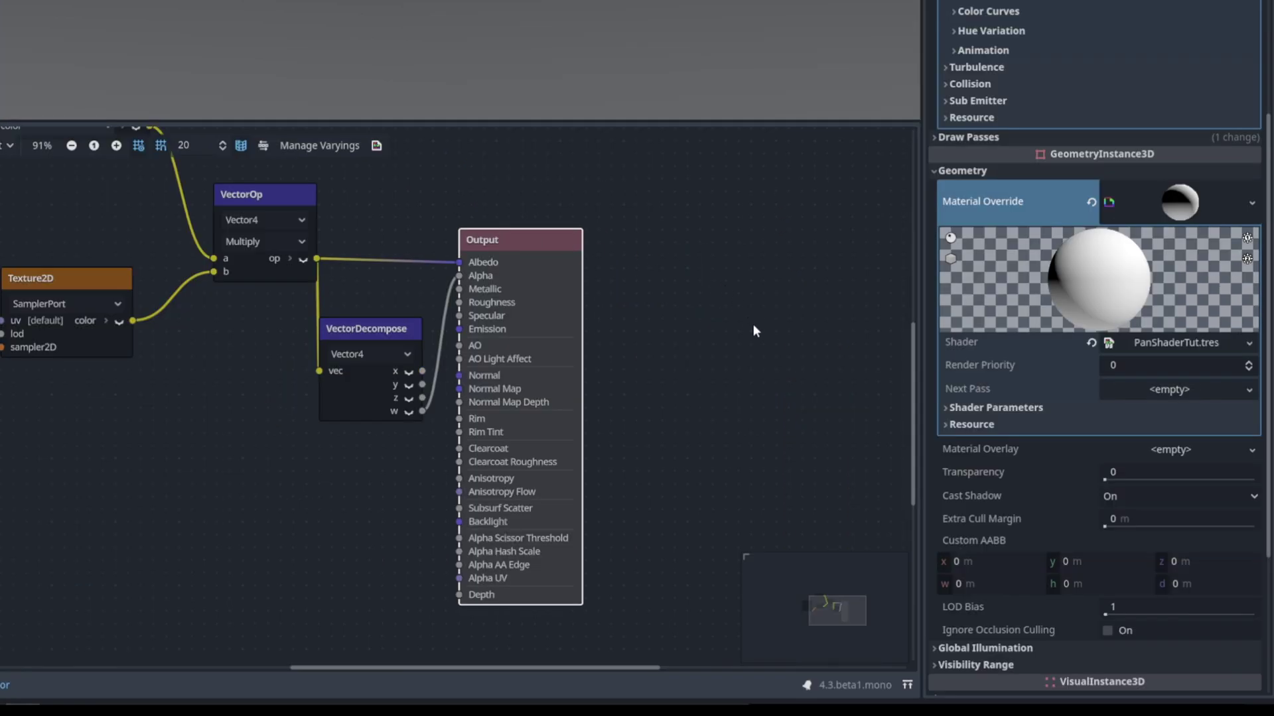
Step: Expand Shader Parameters and choose Quick Load for the Main Tex slot
click(1000, 408)
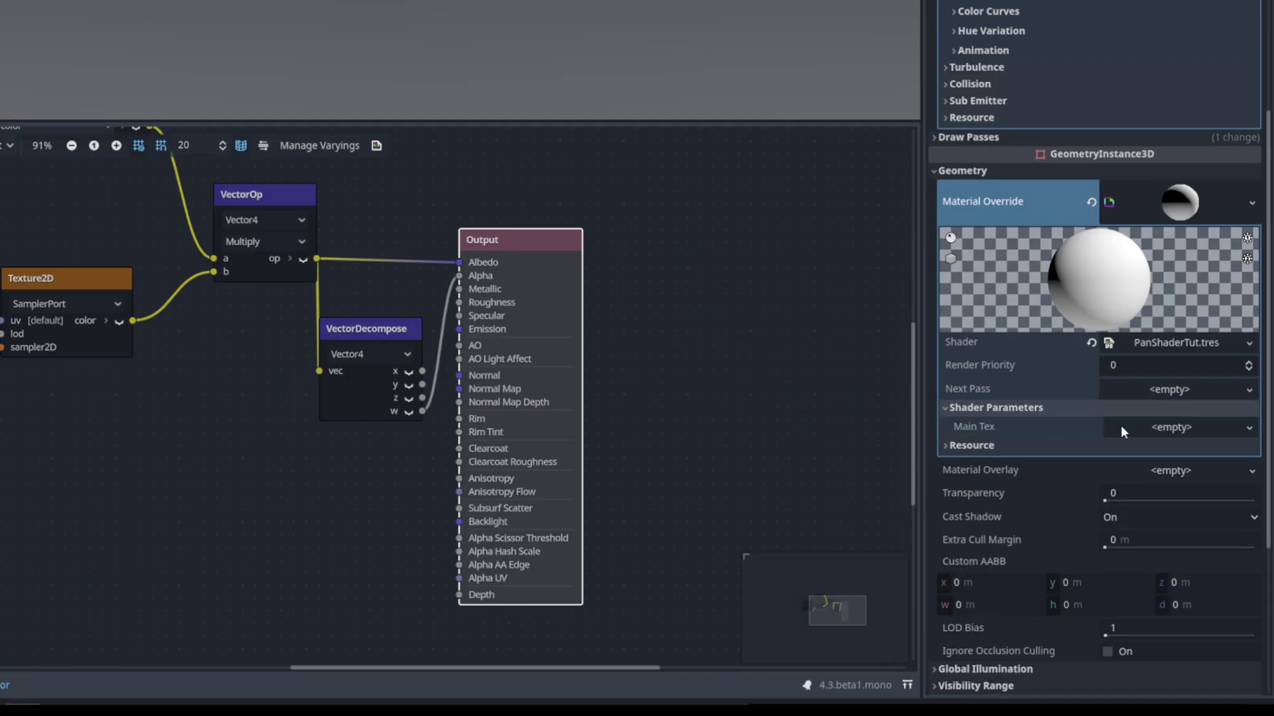
click(1175, 428)
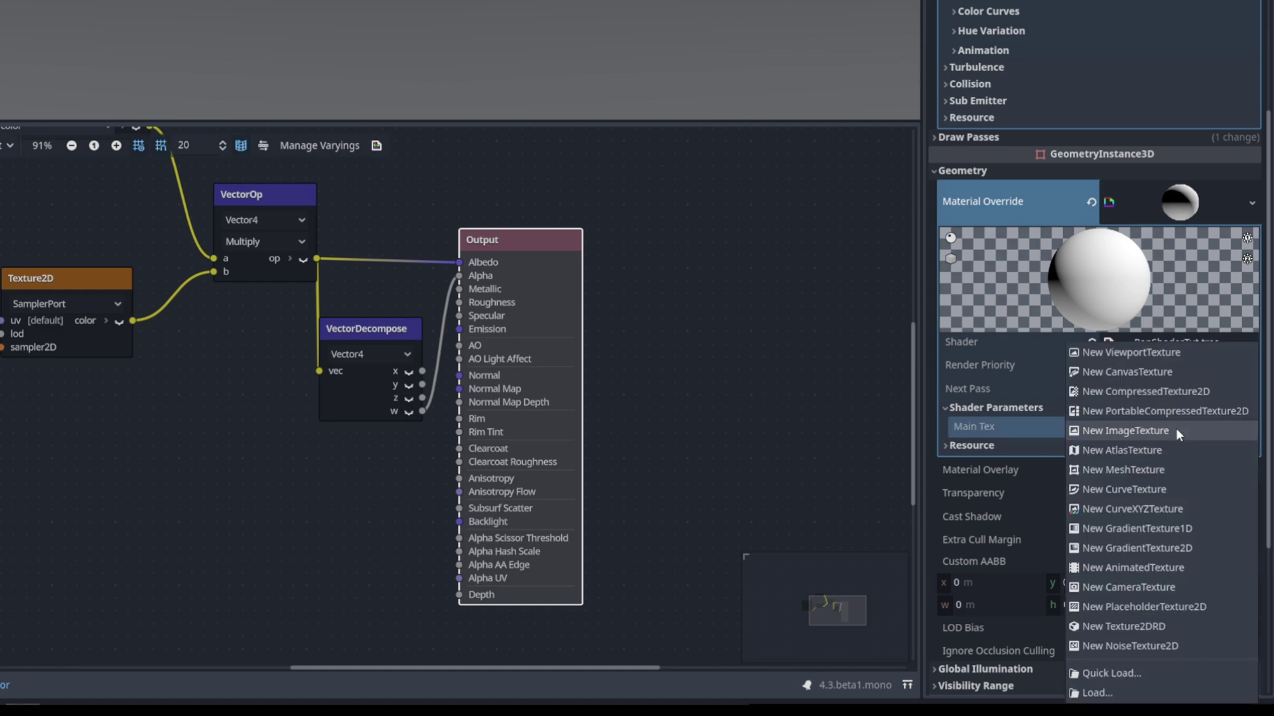
click(1119, 672)
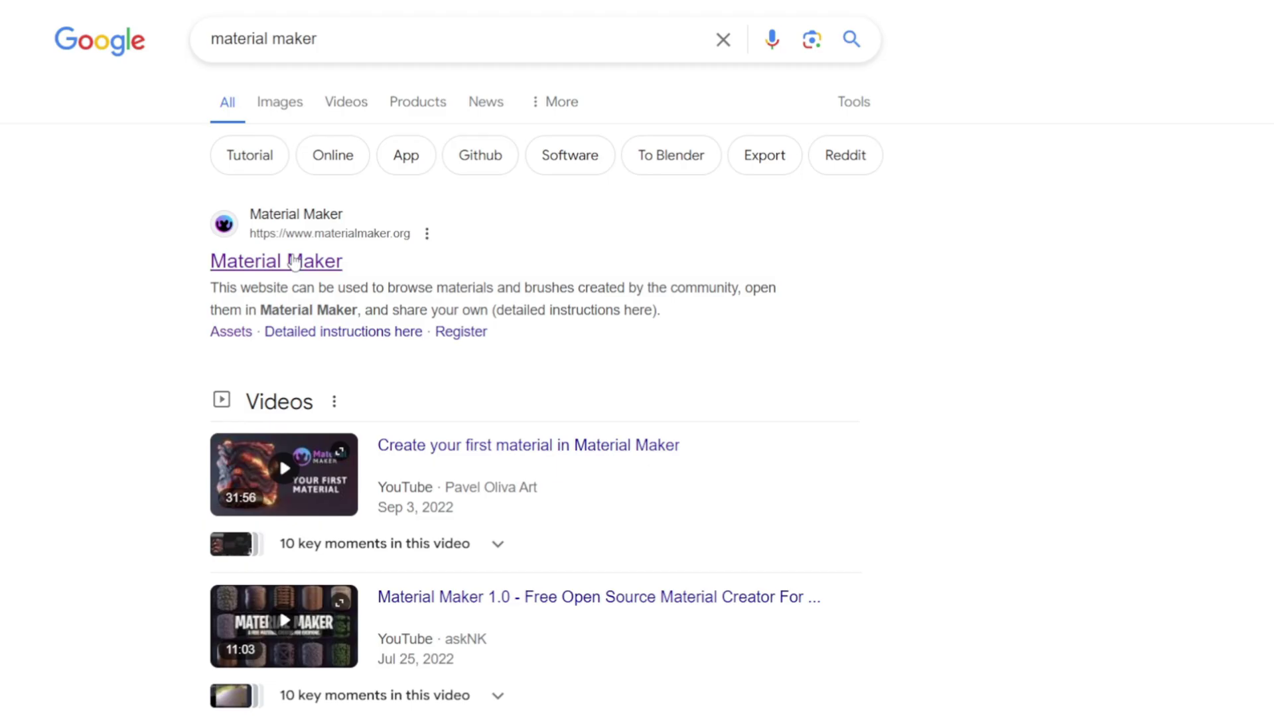
Step: Open the Material Maker website from the Google search results
click(293, 261)
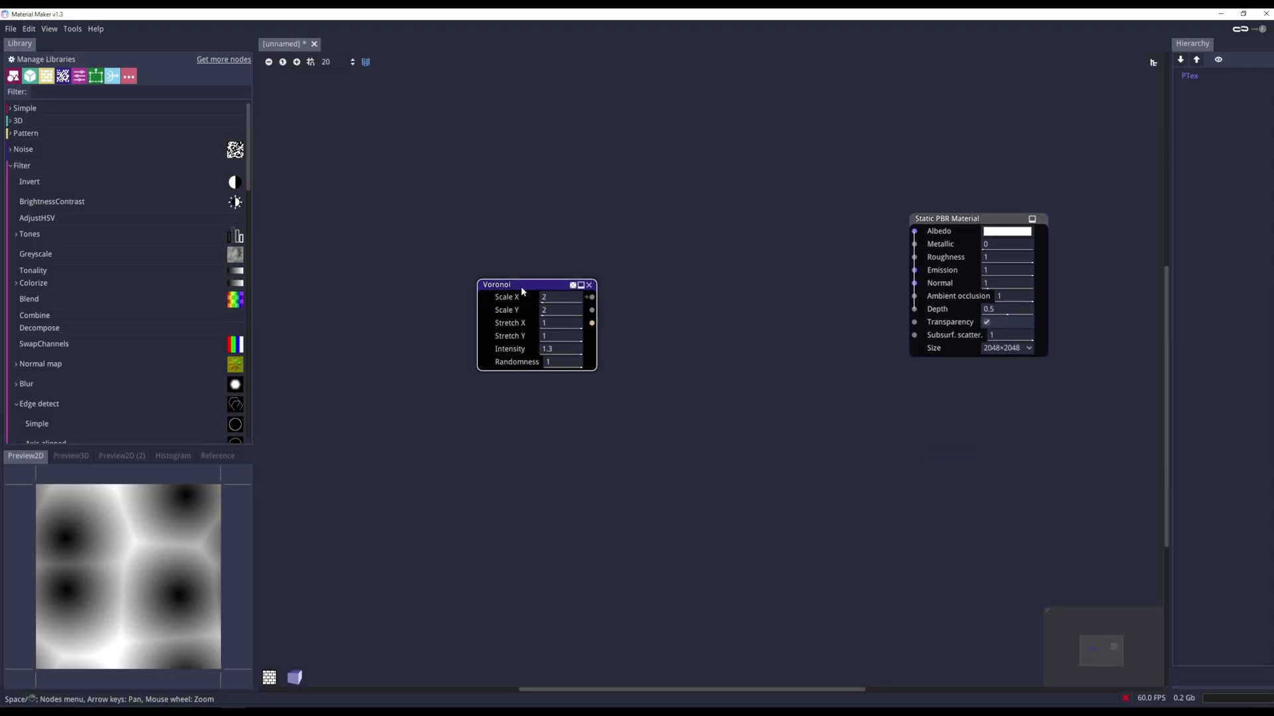
Step: Add a Voronoi node with scale 4, intensity 1.1 and randomness 1
drag(513, 289, 416, 55)
key(space)
text(vo)
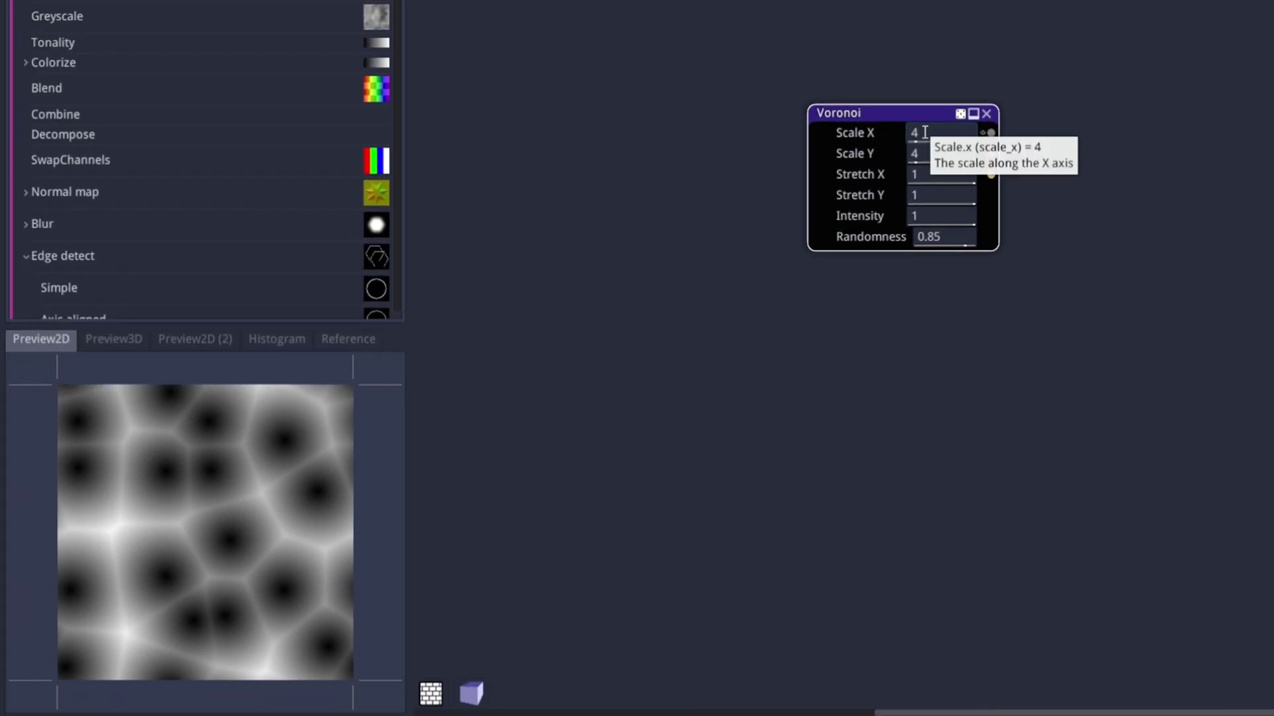
double_click(925, 132)
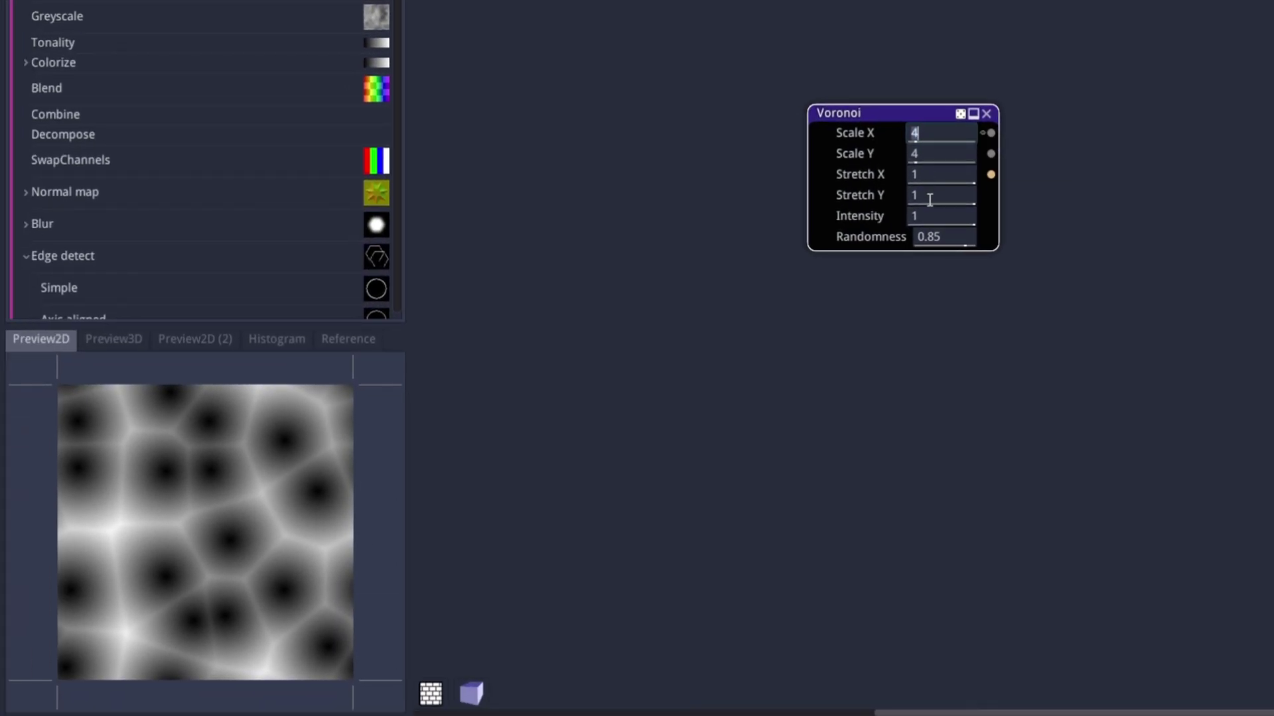
drag(926, 214, 1131, 234)
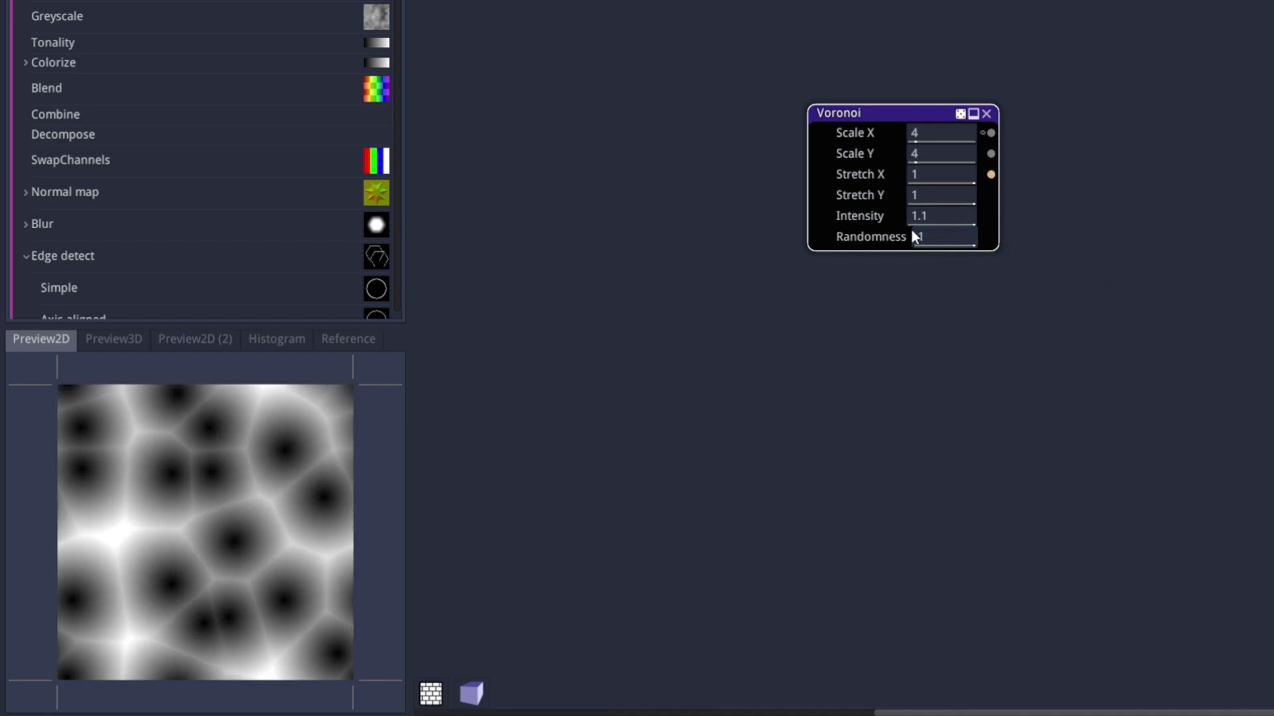
Step: Export the Voronoi preview as an image file
right_click(276, 508)
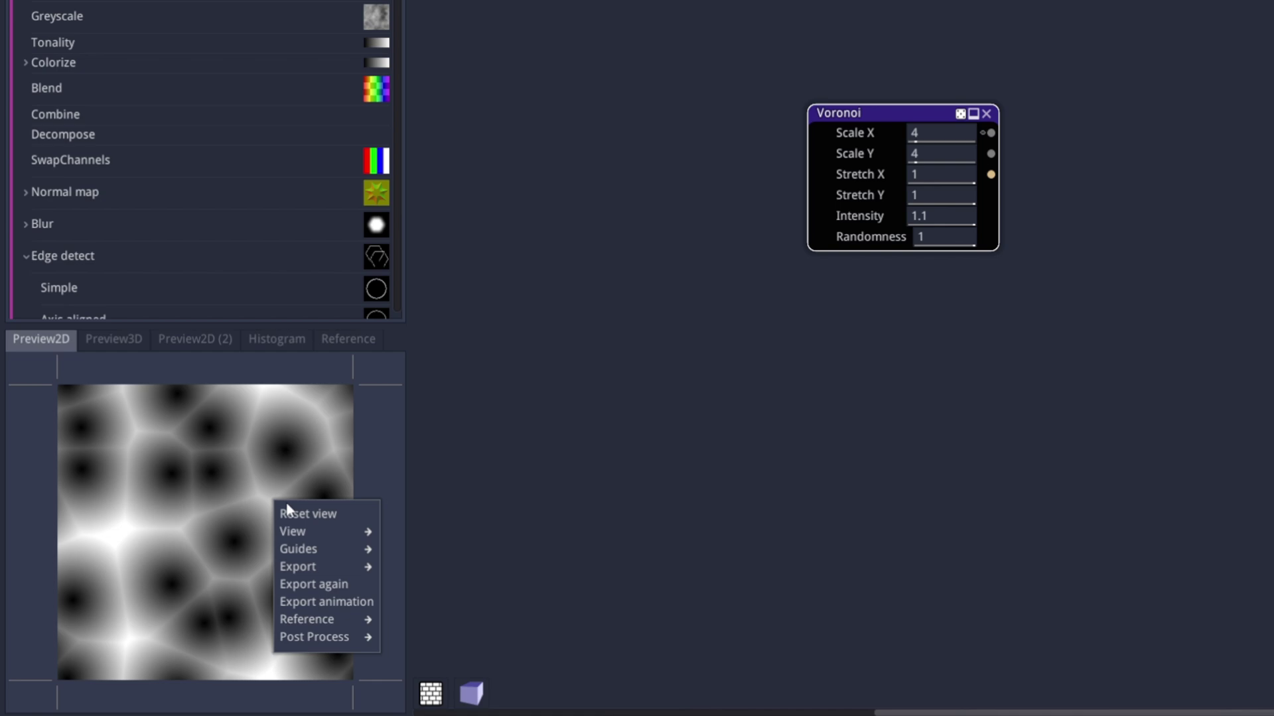
mouse_move(299, 566)
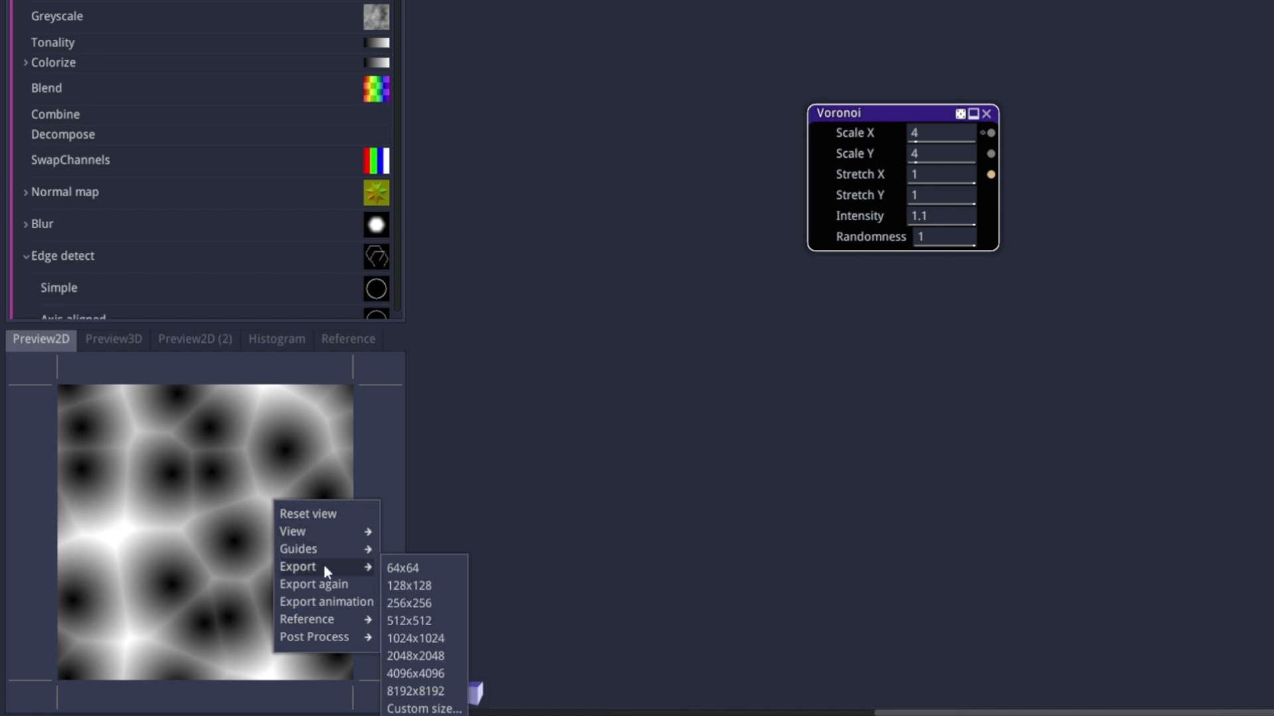
click(425, 653)
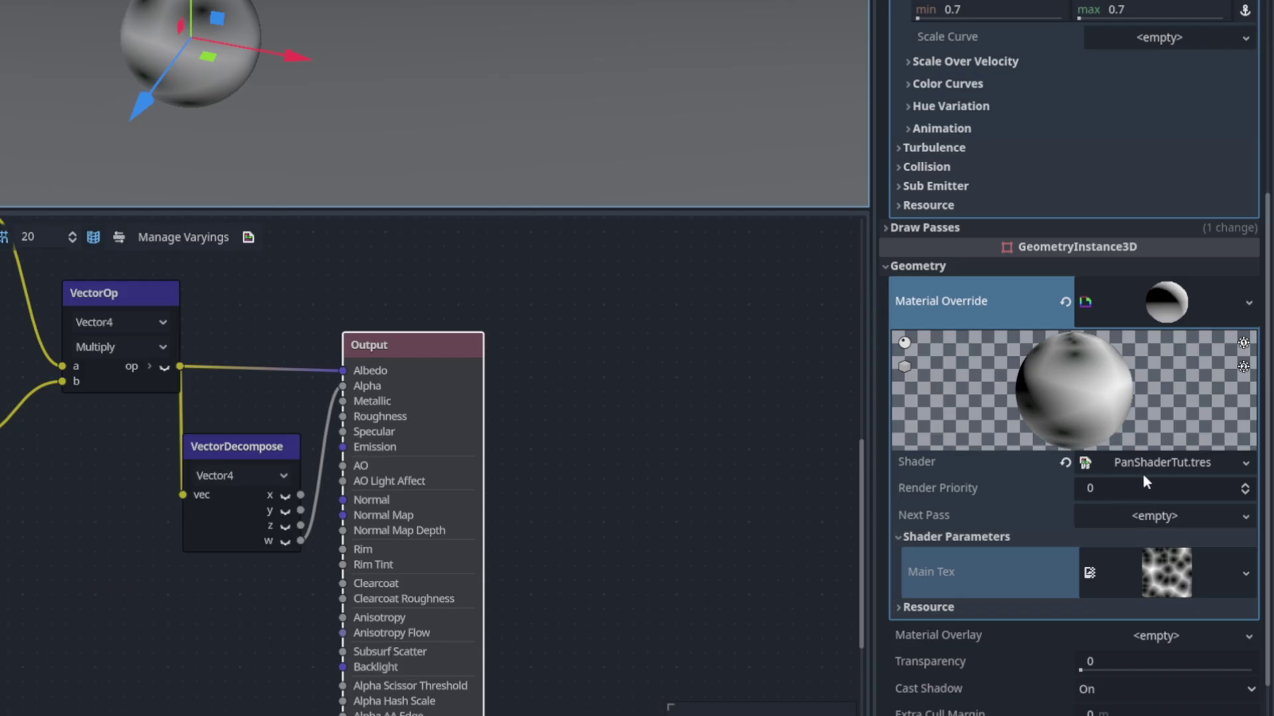
Step: Set PanShaderTut's Blend mode to Add under Shader > Modes and view the glowing sphere
click(1157, 463)
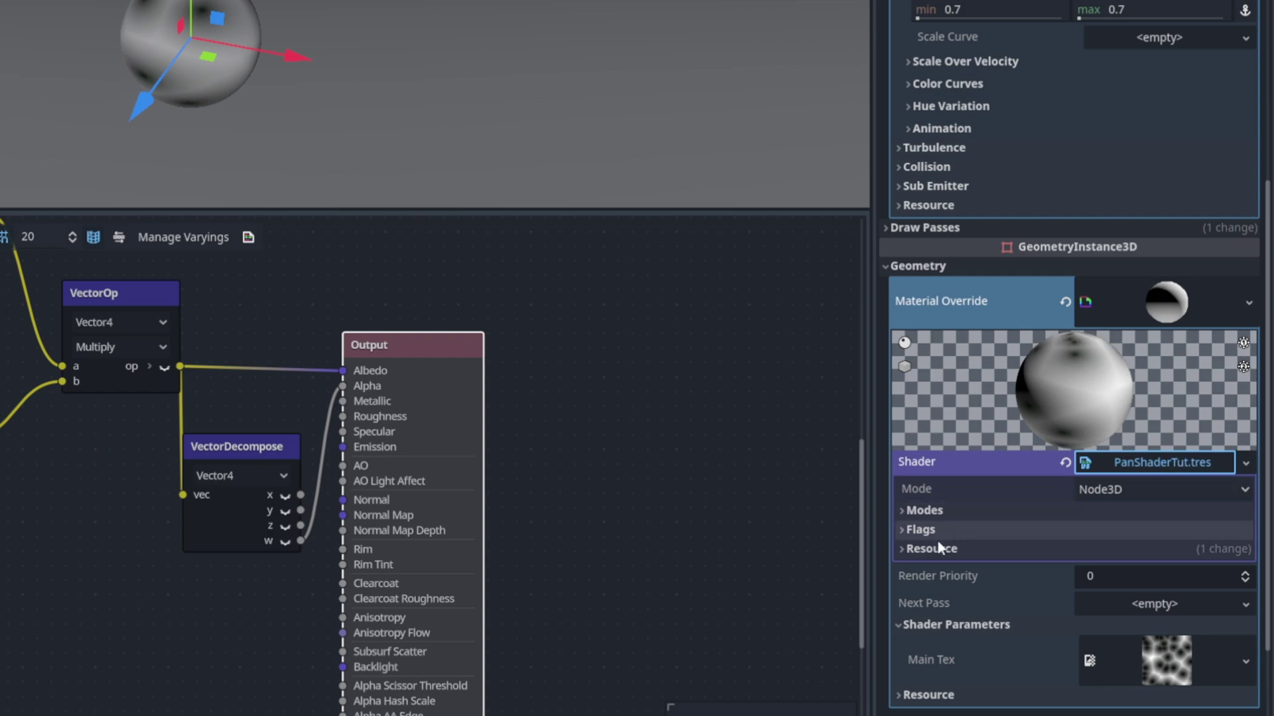
click(926, 511)
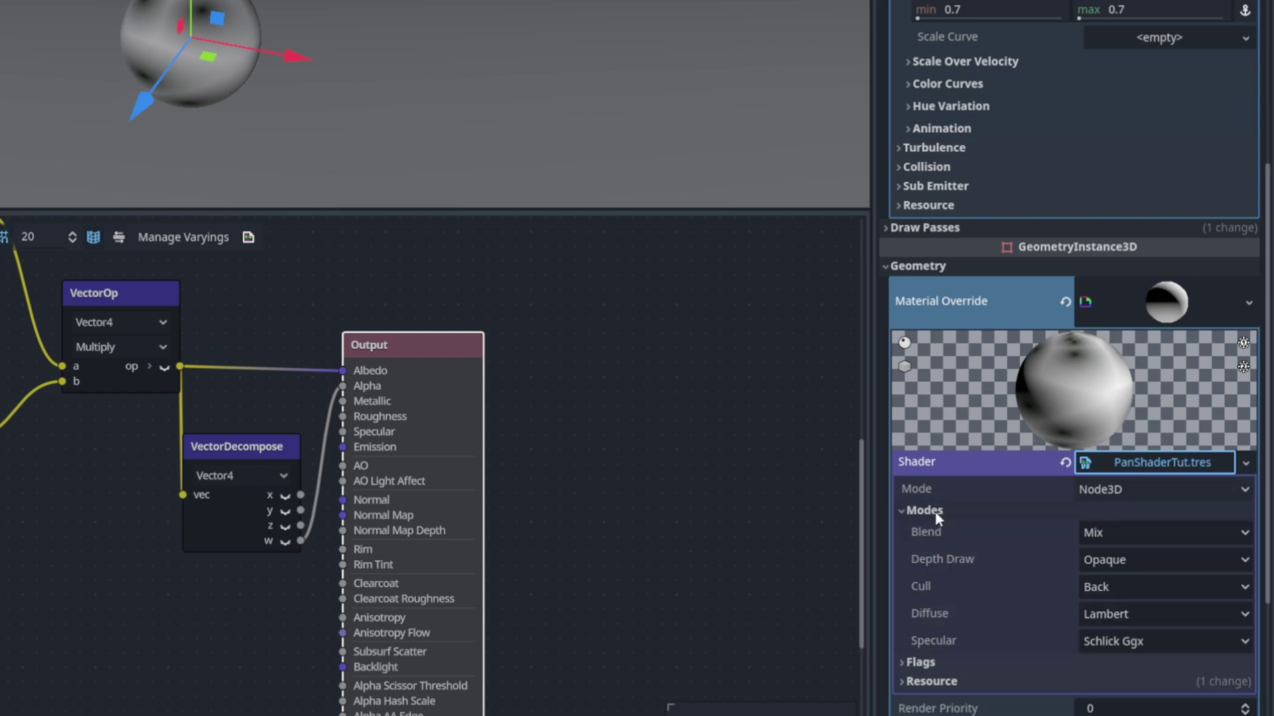
click(1135, 533)
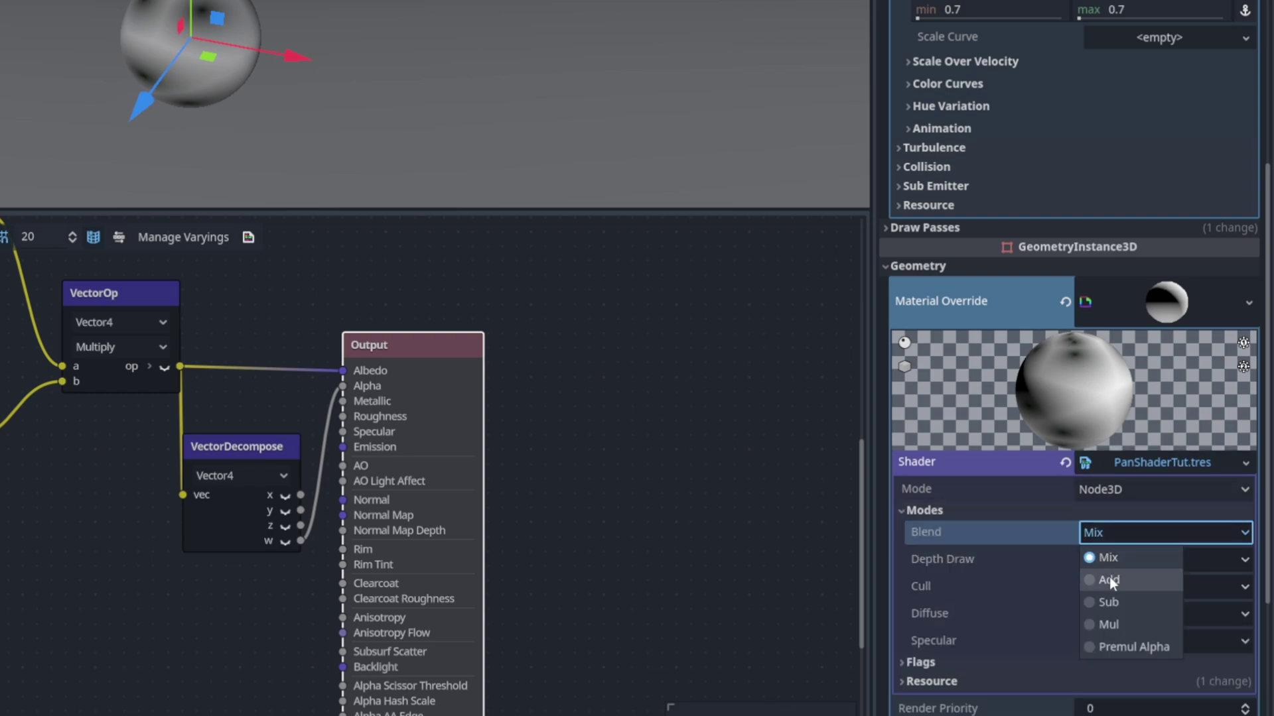
key(Escape)
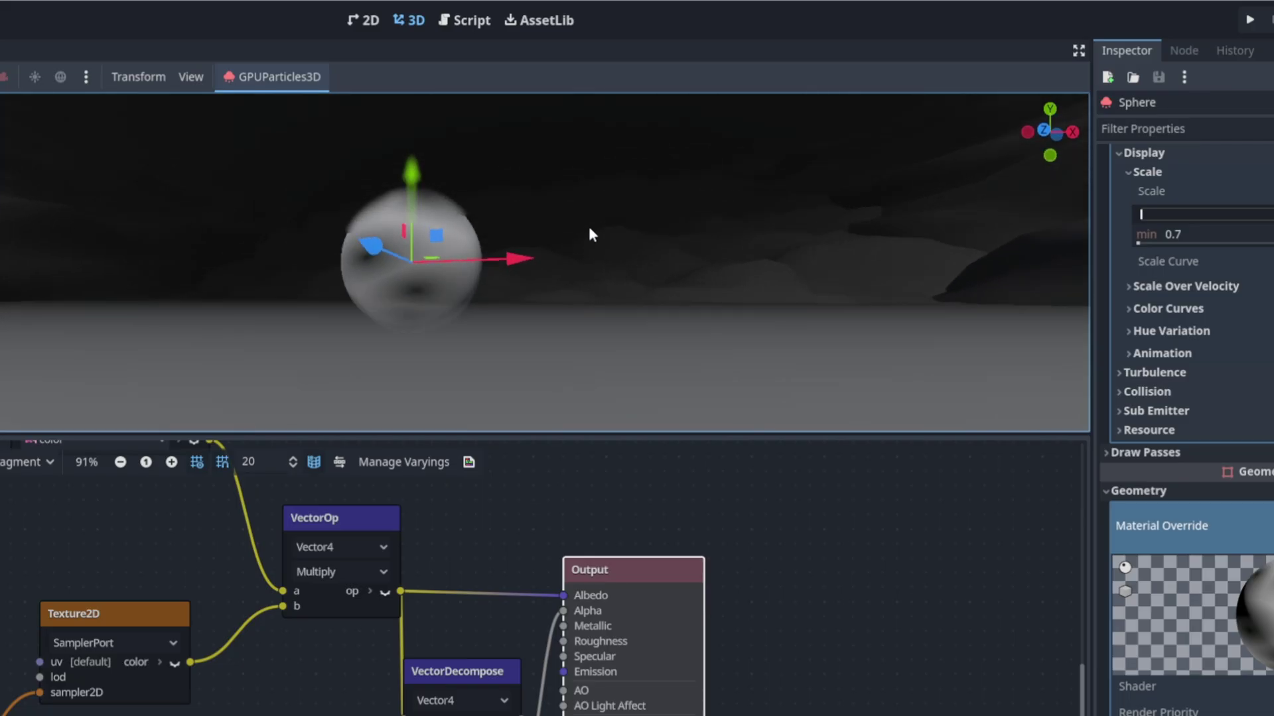
middle_drag(668, 204, 536, 376)
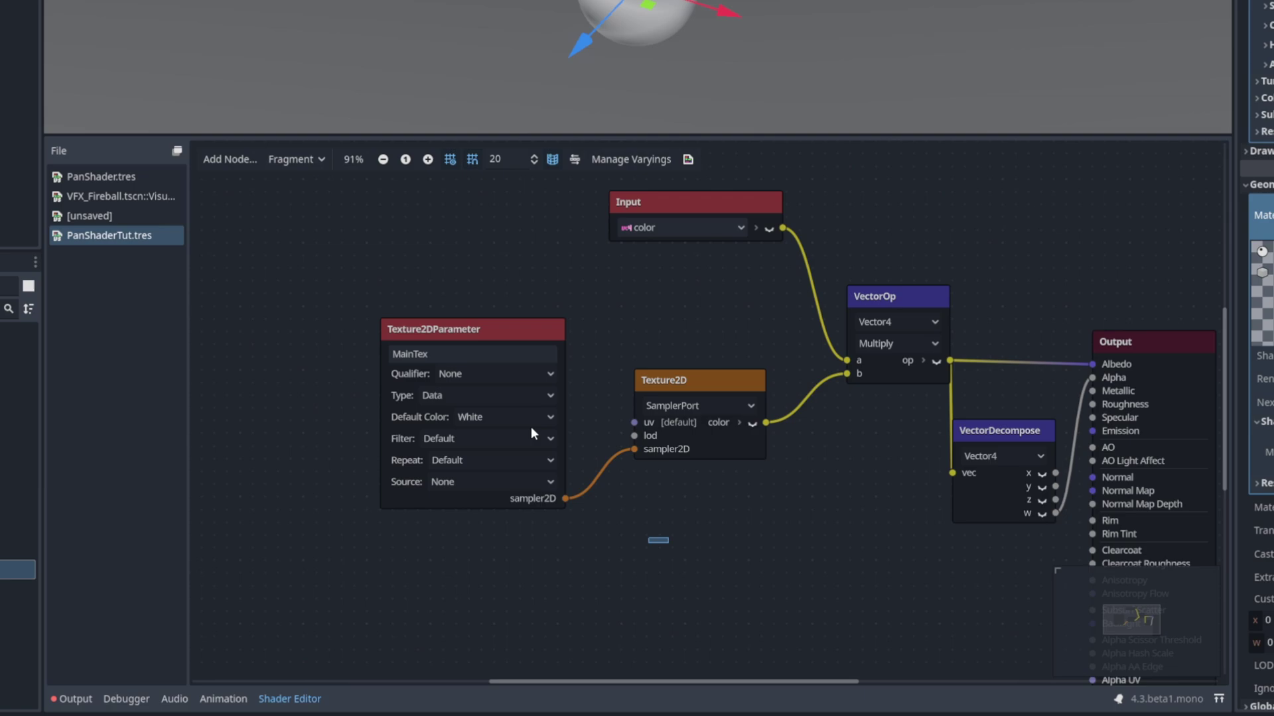
Step: Insert a Power node between the Texture2D output and the multiply's b input
drag(712, 379, 522, 365)
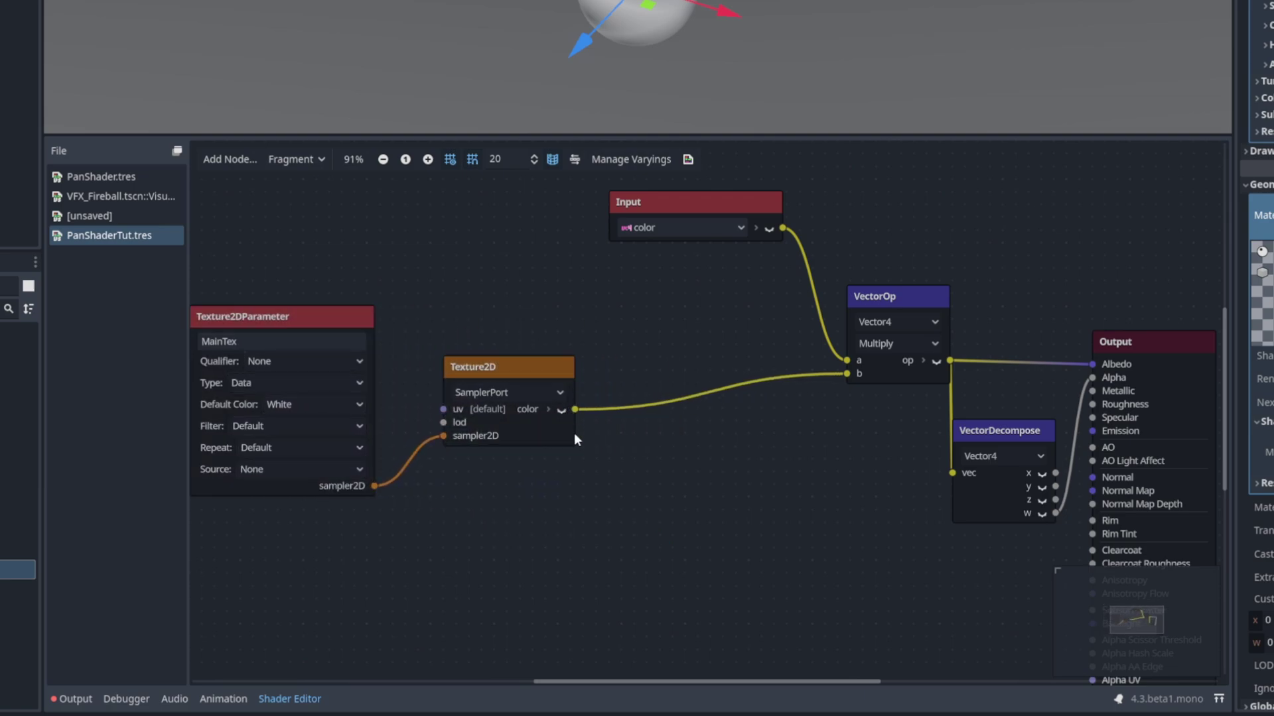
right_click(574, 439)
text(pow)
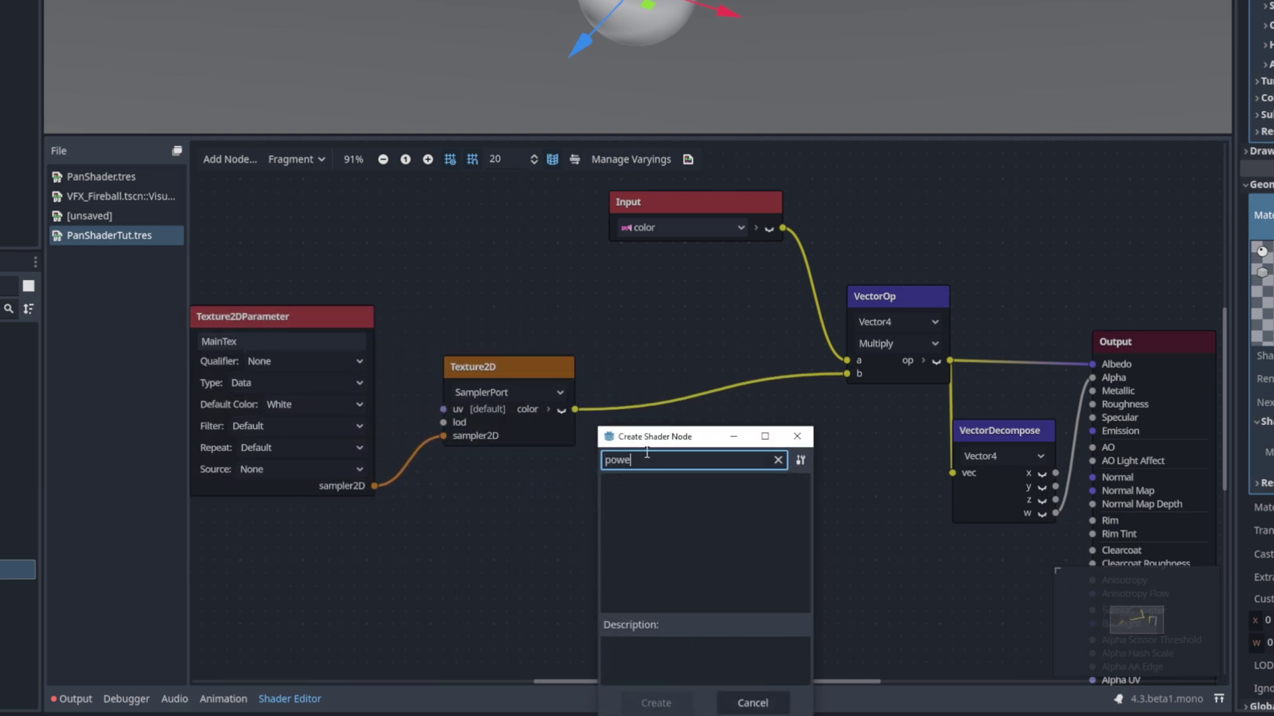
key(Return)
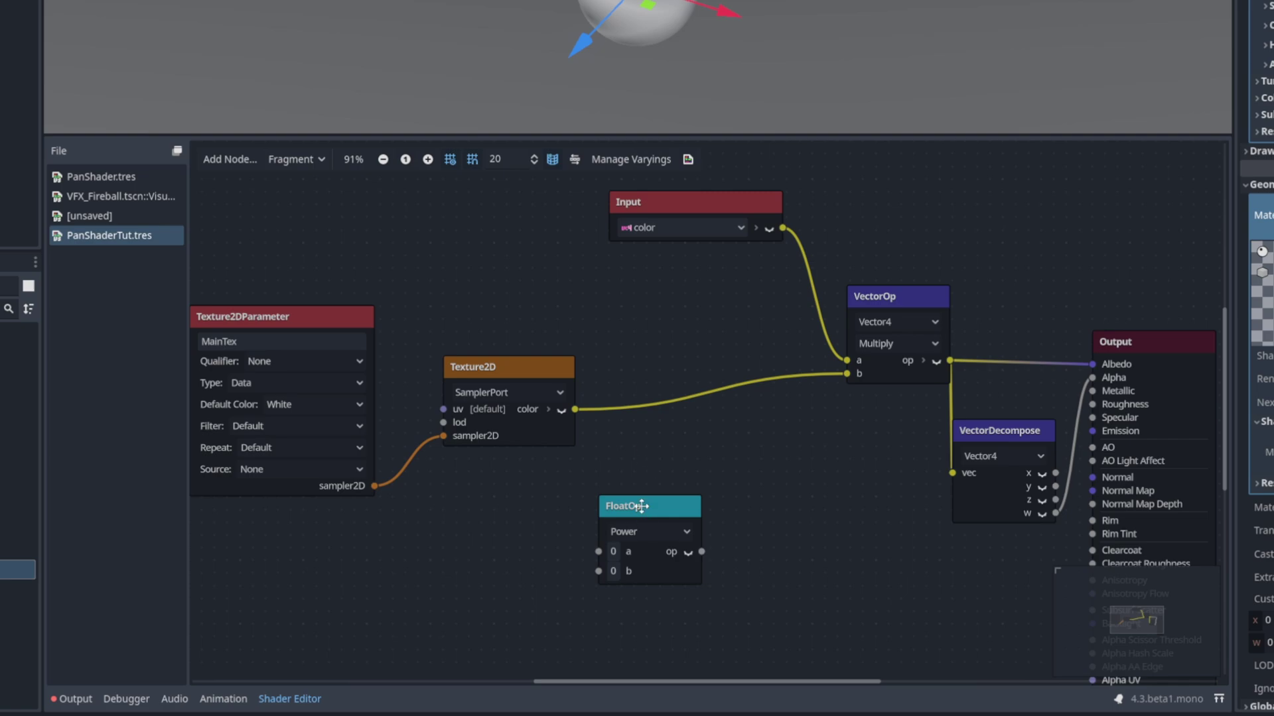
drag(642, 506, 677, 443)
drag(574, 408, 633, 485)
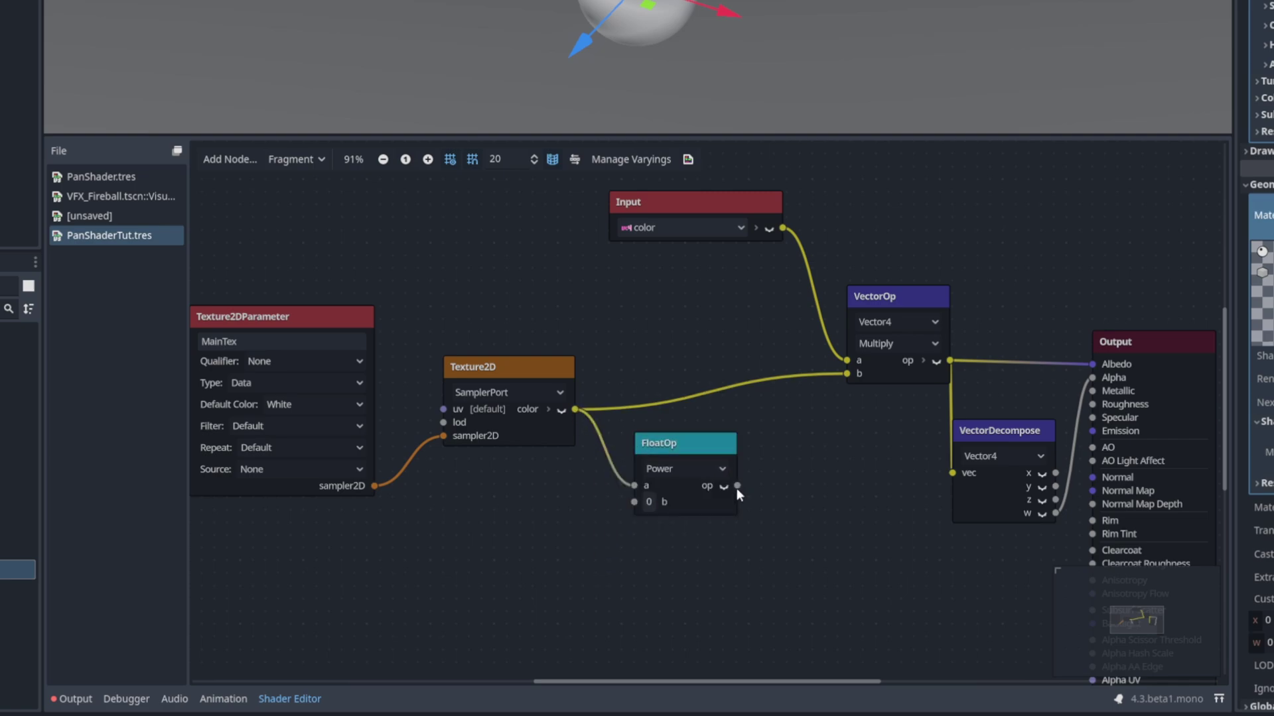
drag(829, 395, 847, 373)
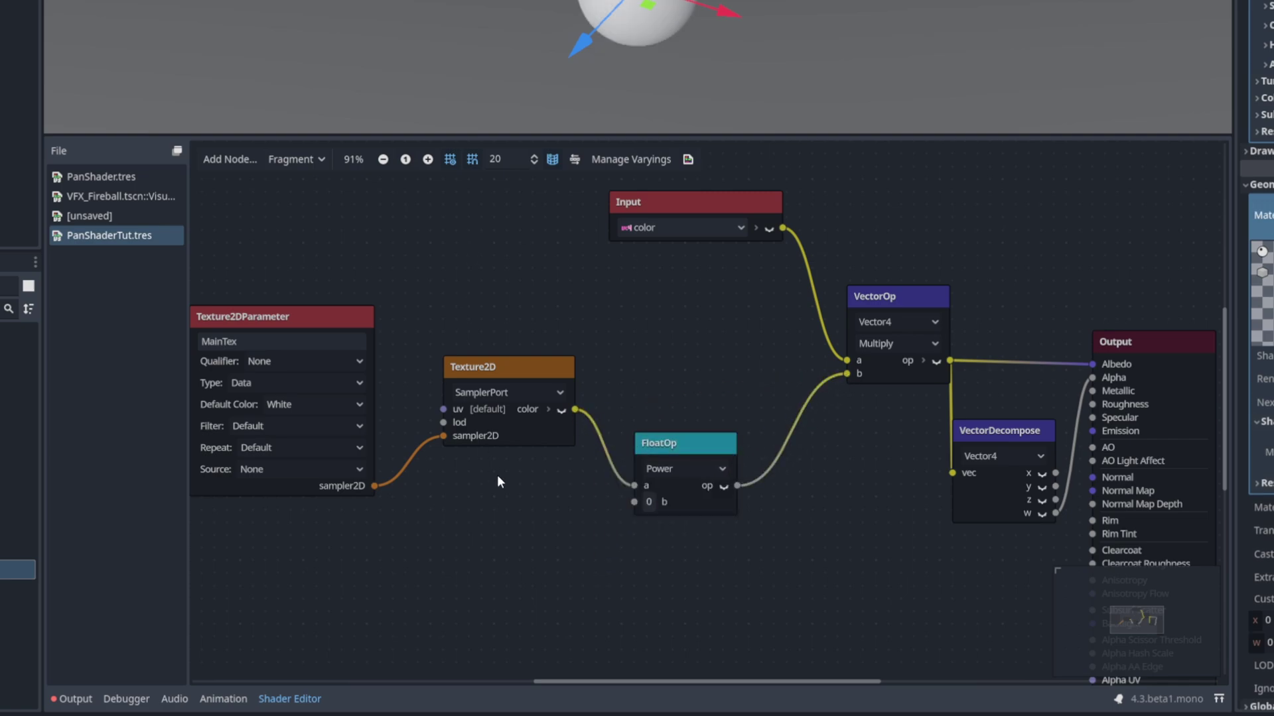
Step: Add a FloatParameter MainTexPower with default 1 and plug it into the Power exponent
right_click(469, 564)
text(floatpar)
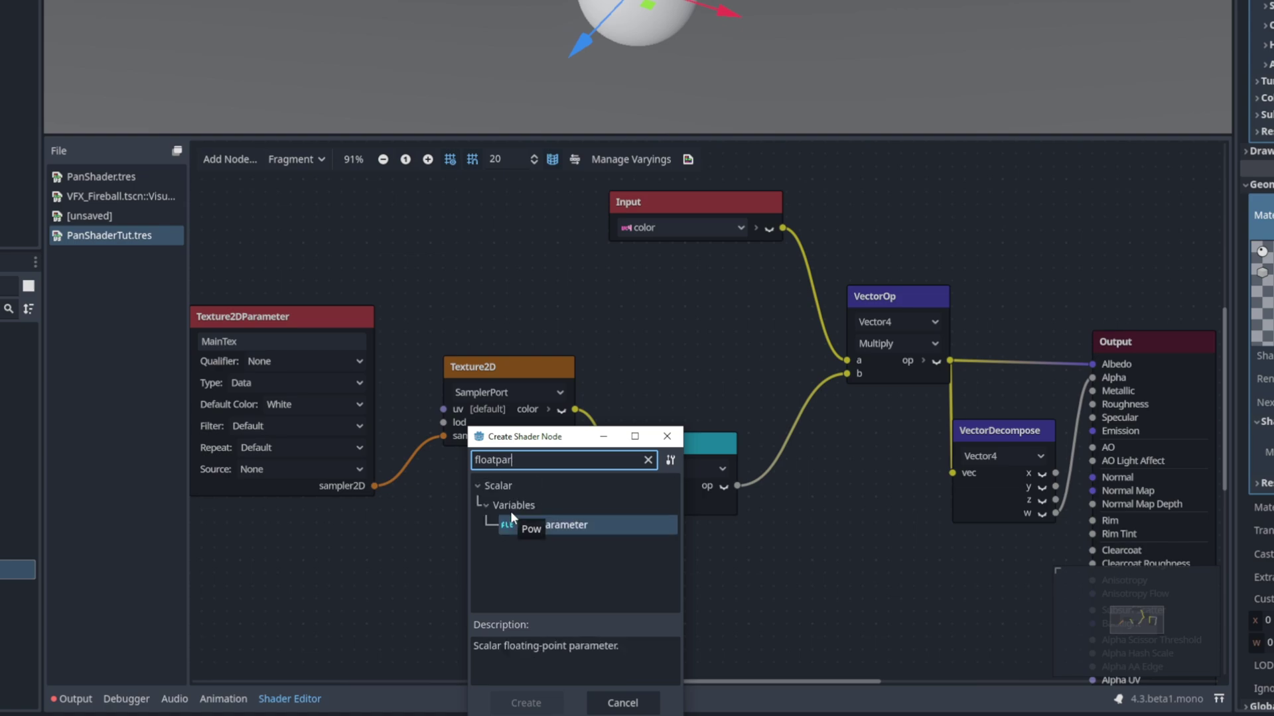
double_click(560, 525)
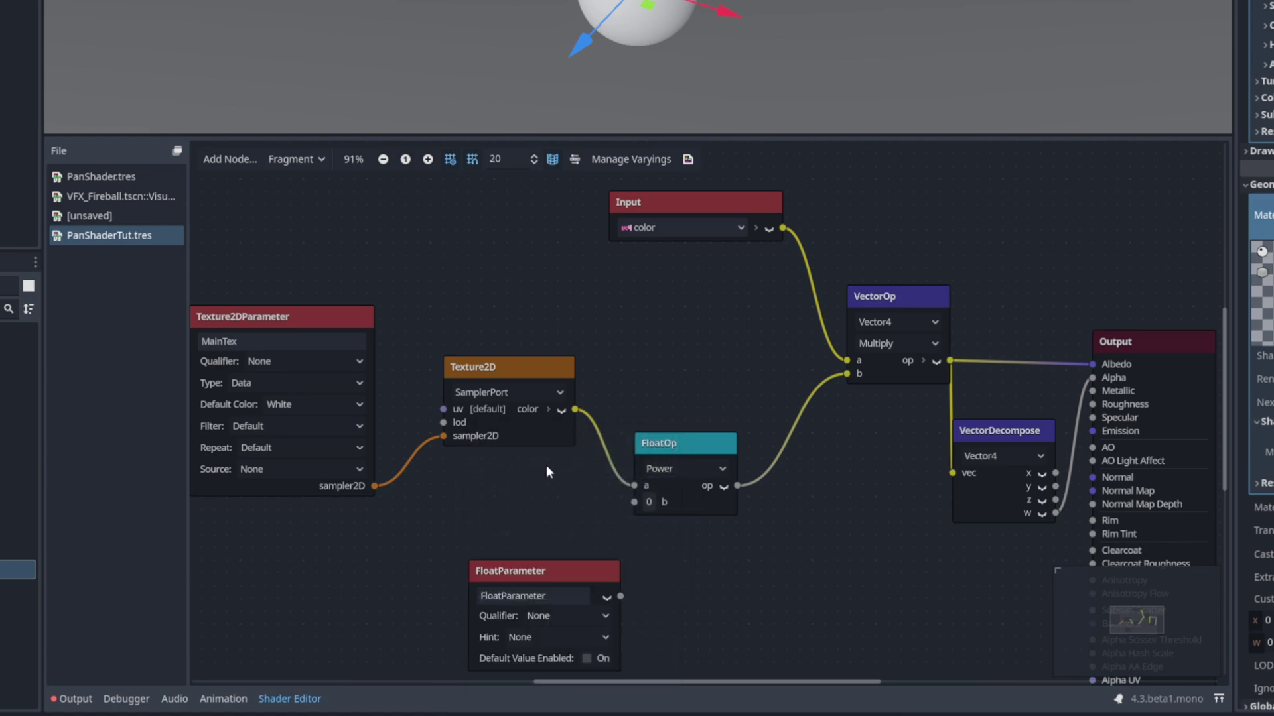
scroll(552, 418, down, 3)
double_click(528, 468)
text(M)
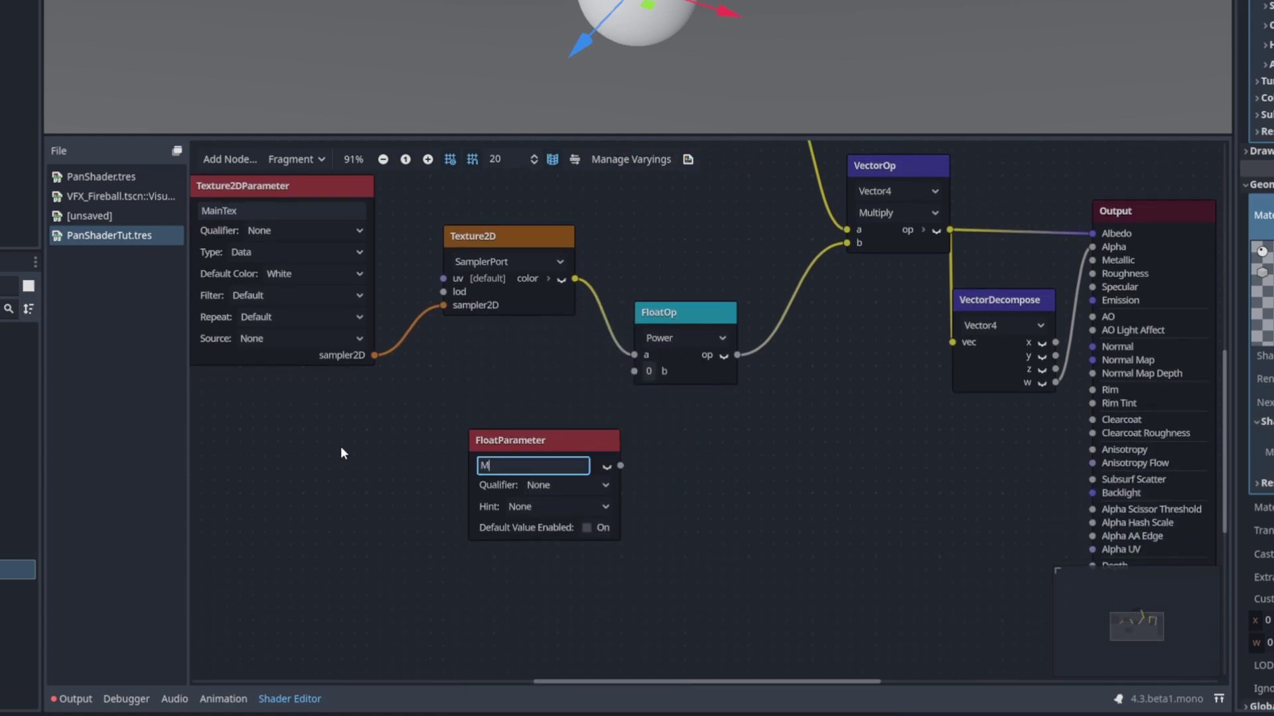
text(ainTexPower)
key(Return)
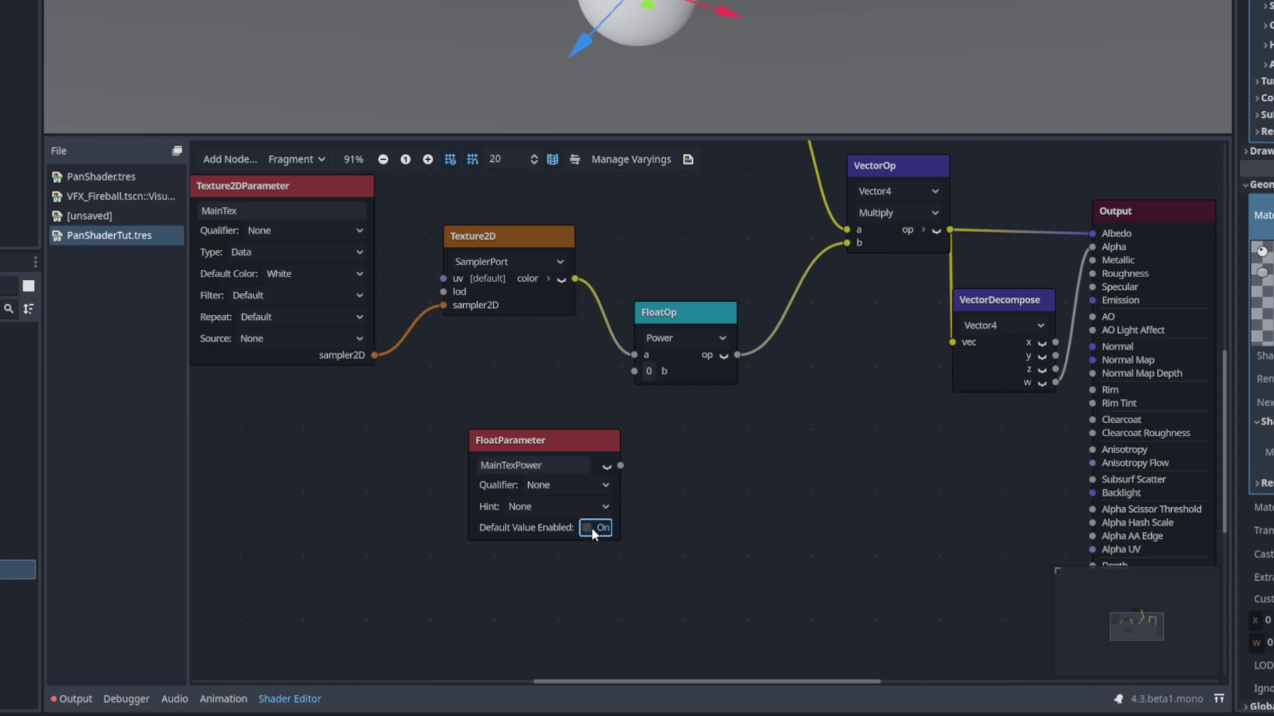
click(588, 528)
click(581, 549)
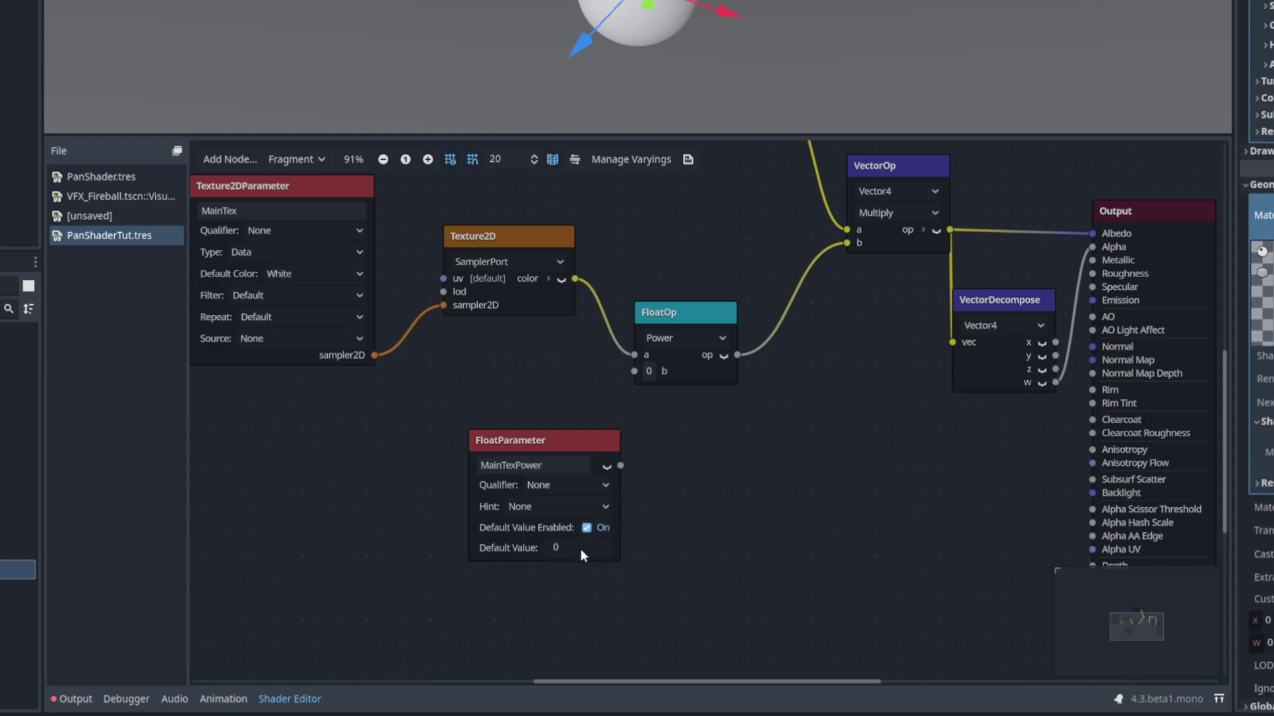
text(1)
key(Return)
drag(647, 370, 633, 377)
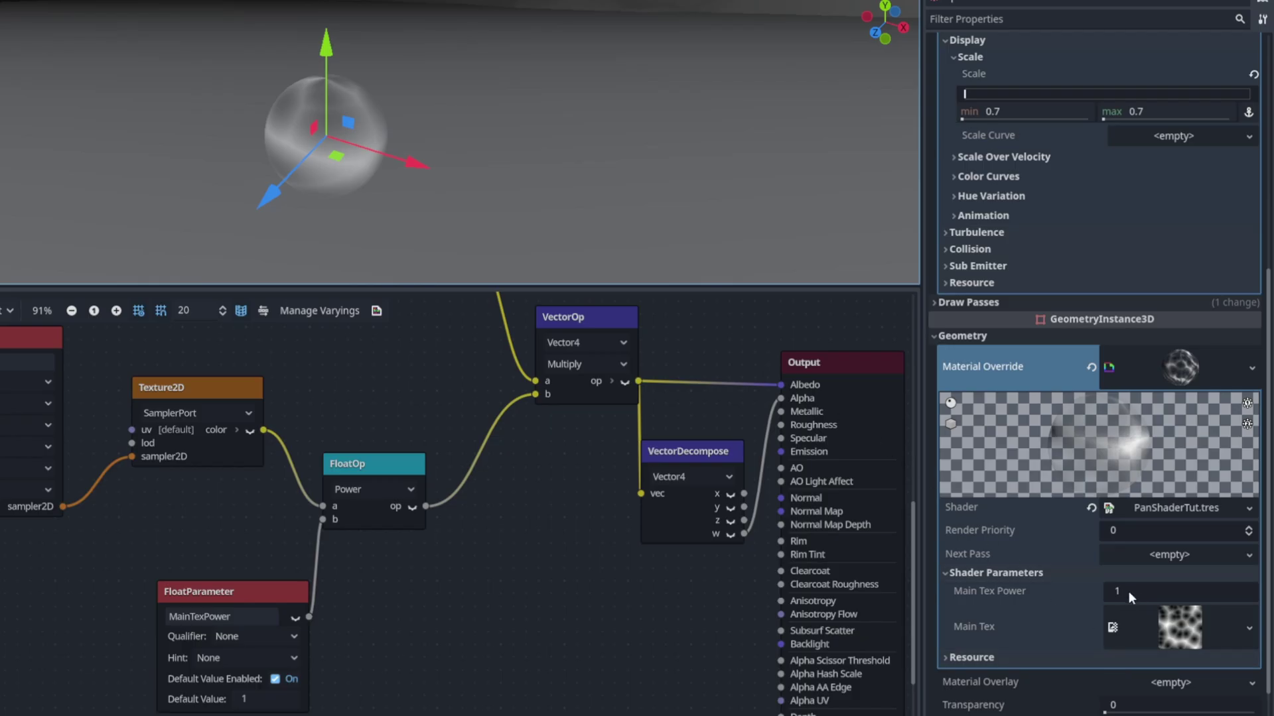
Step: Set the material's Main Tex Power to 5
click(1126, 591)
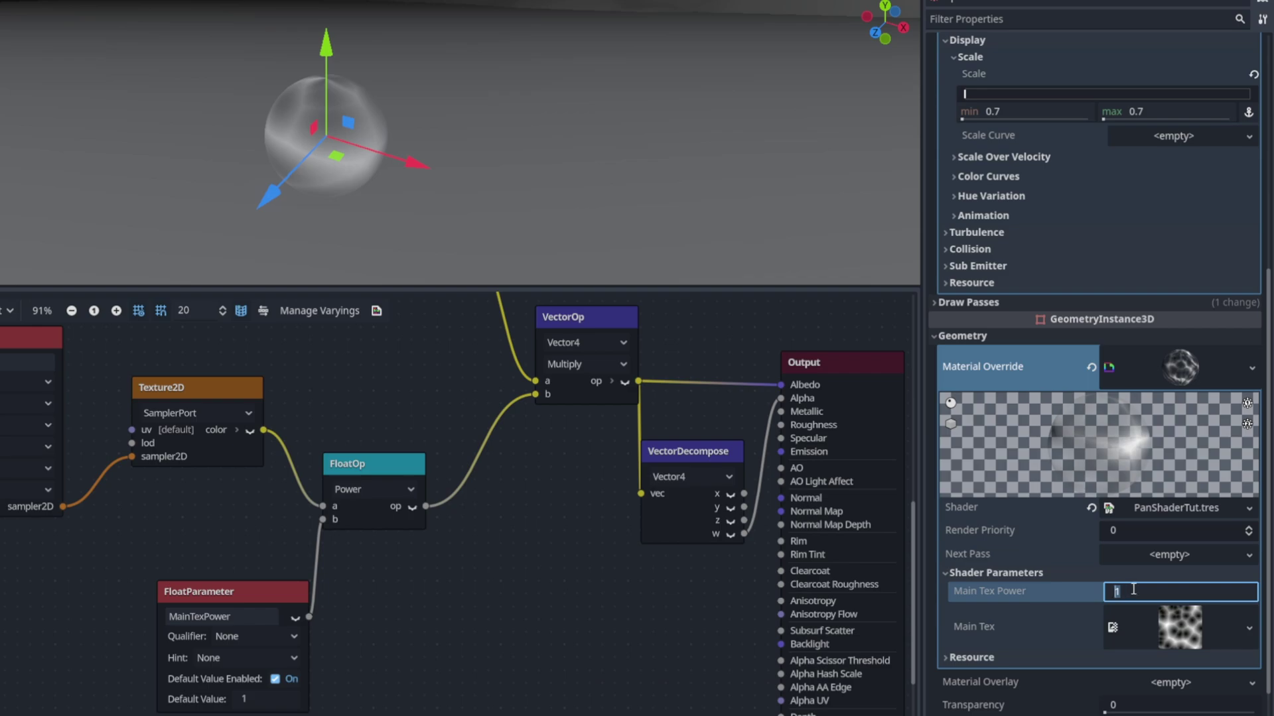
text(5)
key(Return)
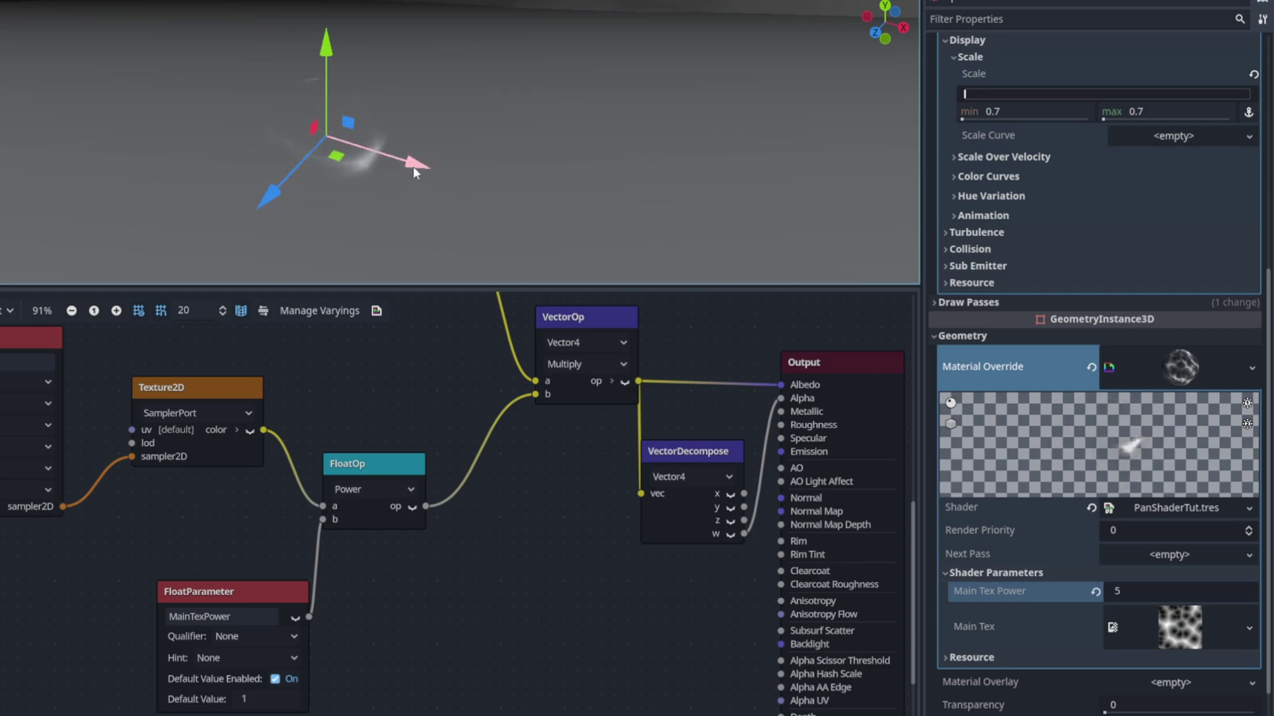
scroll(1143, 448, up, 3)
Step: Set the particle colour to an overbright orange in RAW mode with R at 5 and adjusted G
click(989, 280)
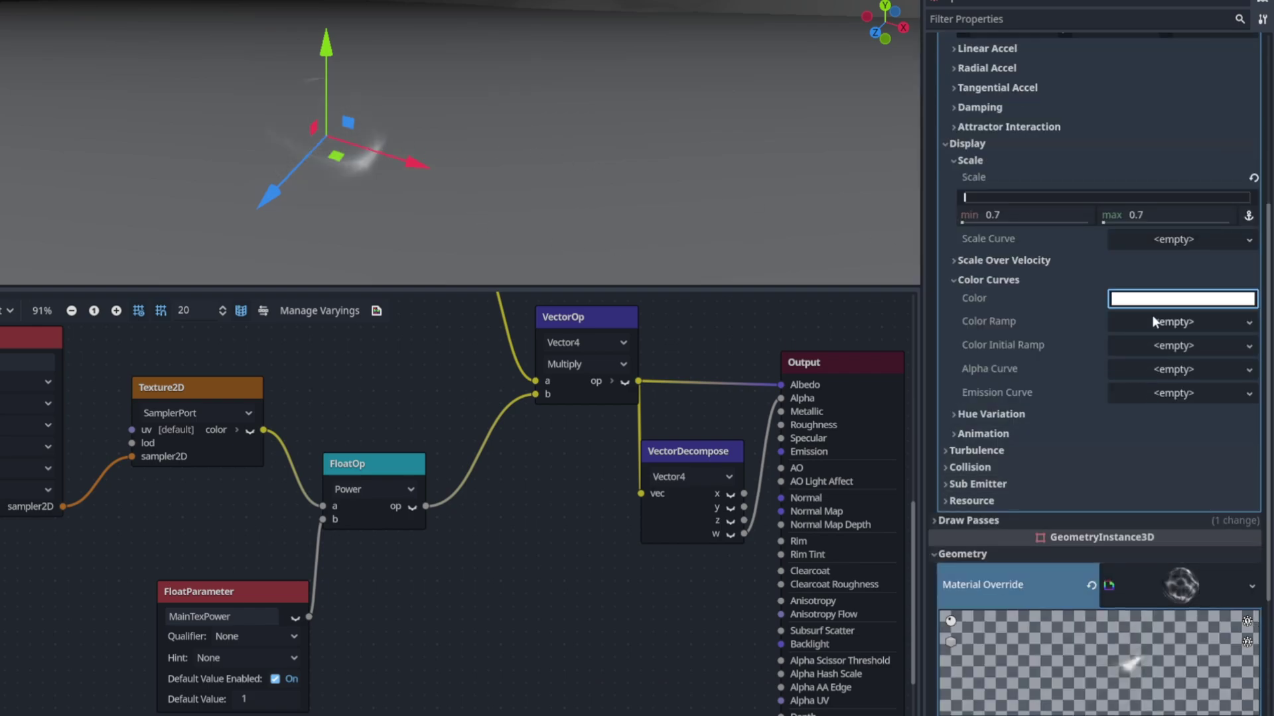
click(1158, 303)
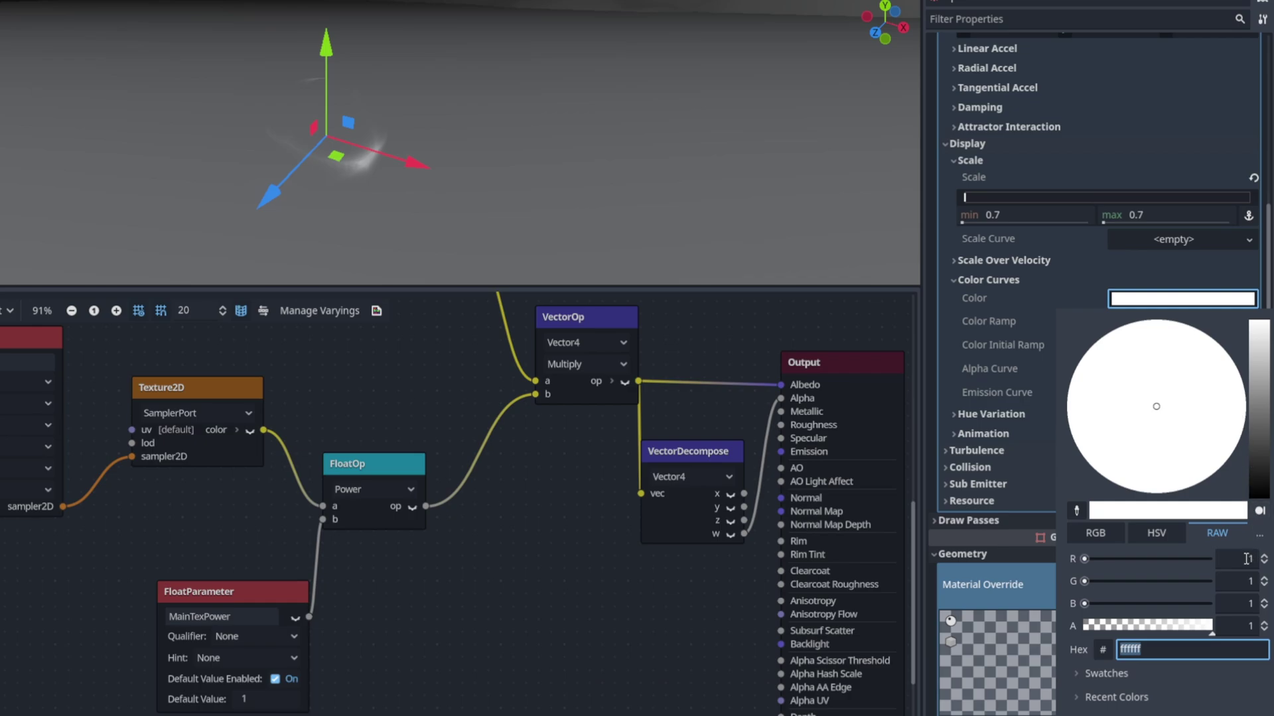
click(1246, 558)
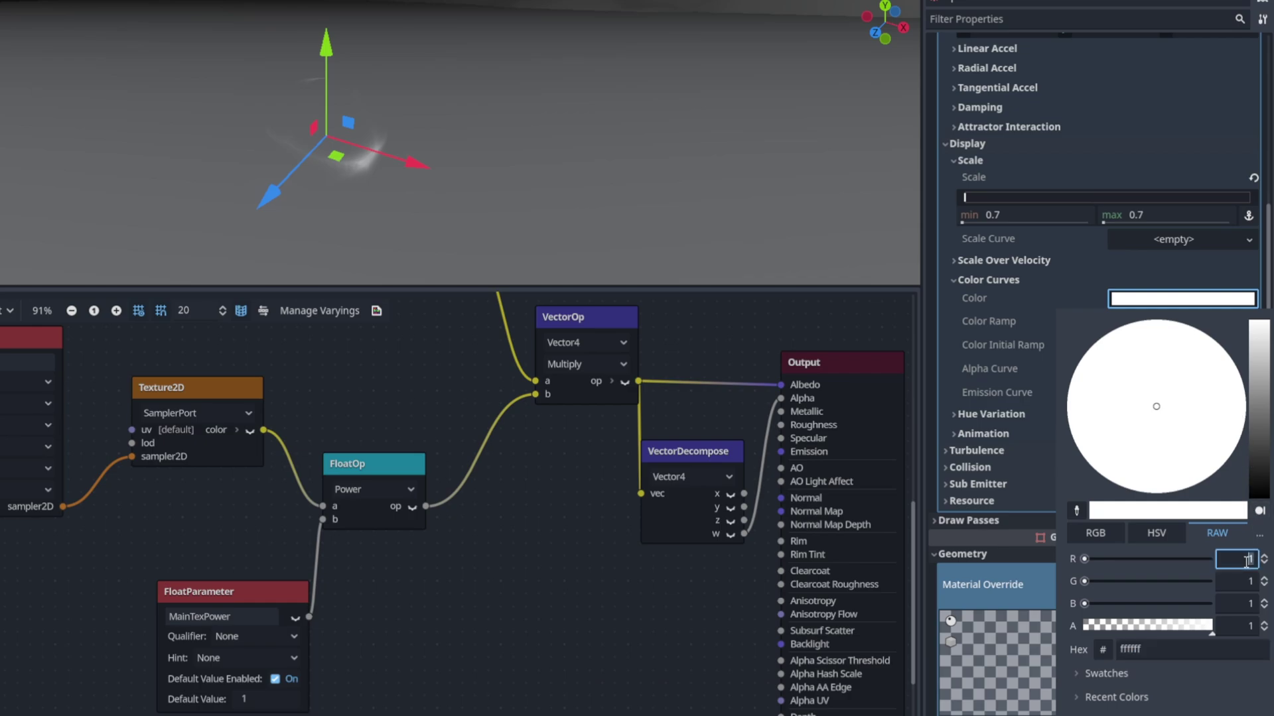
text(5)
click(1246, 579)
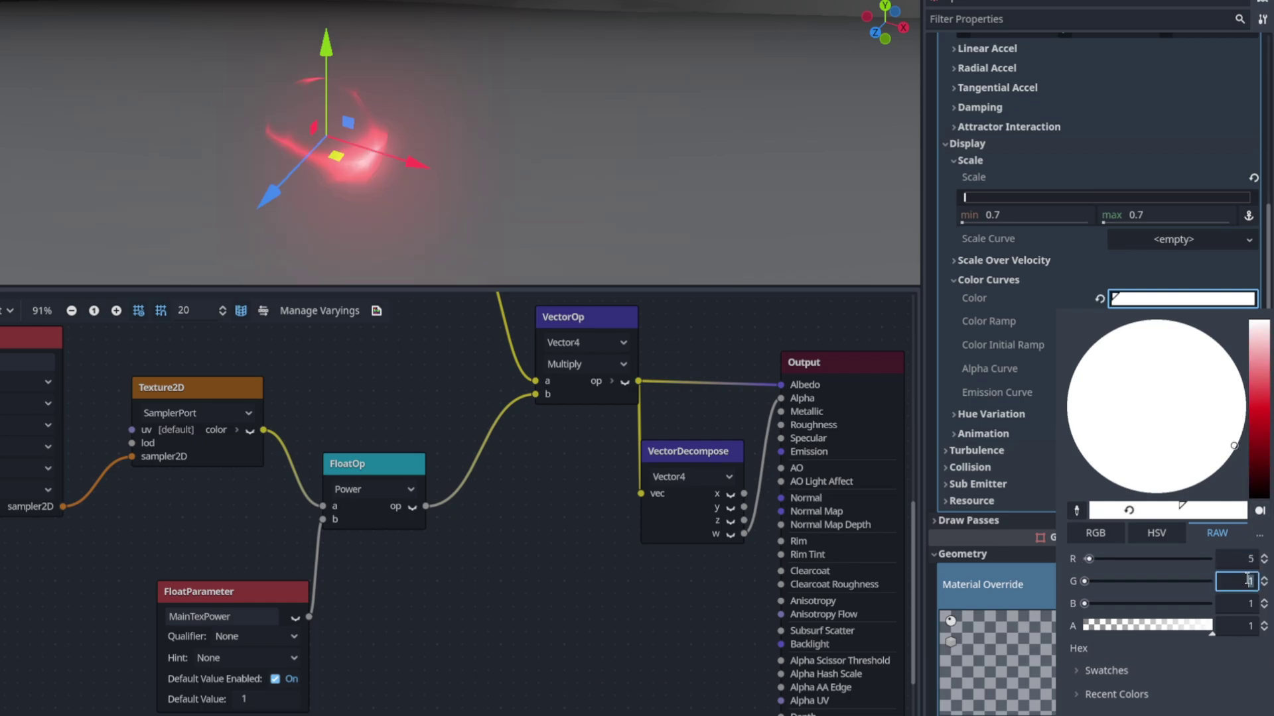
click(585, 261)
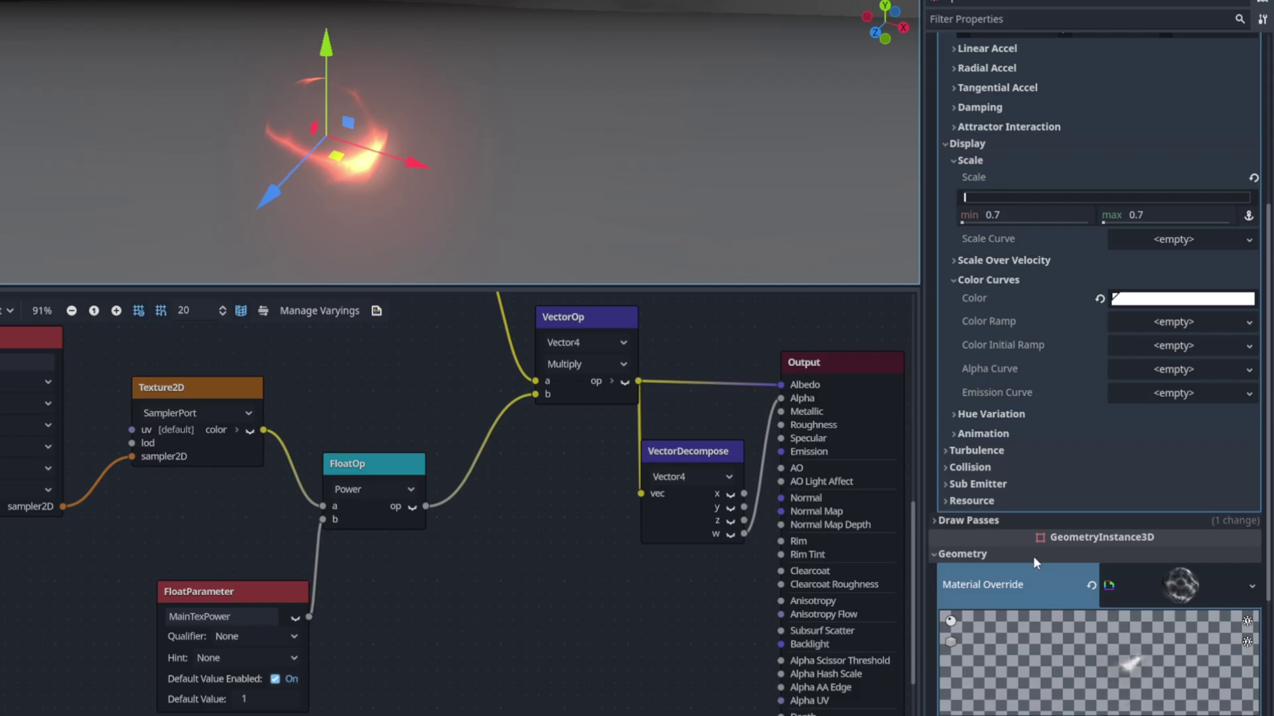
scroll(1035, 566, down, 5)
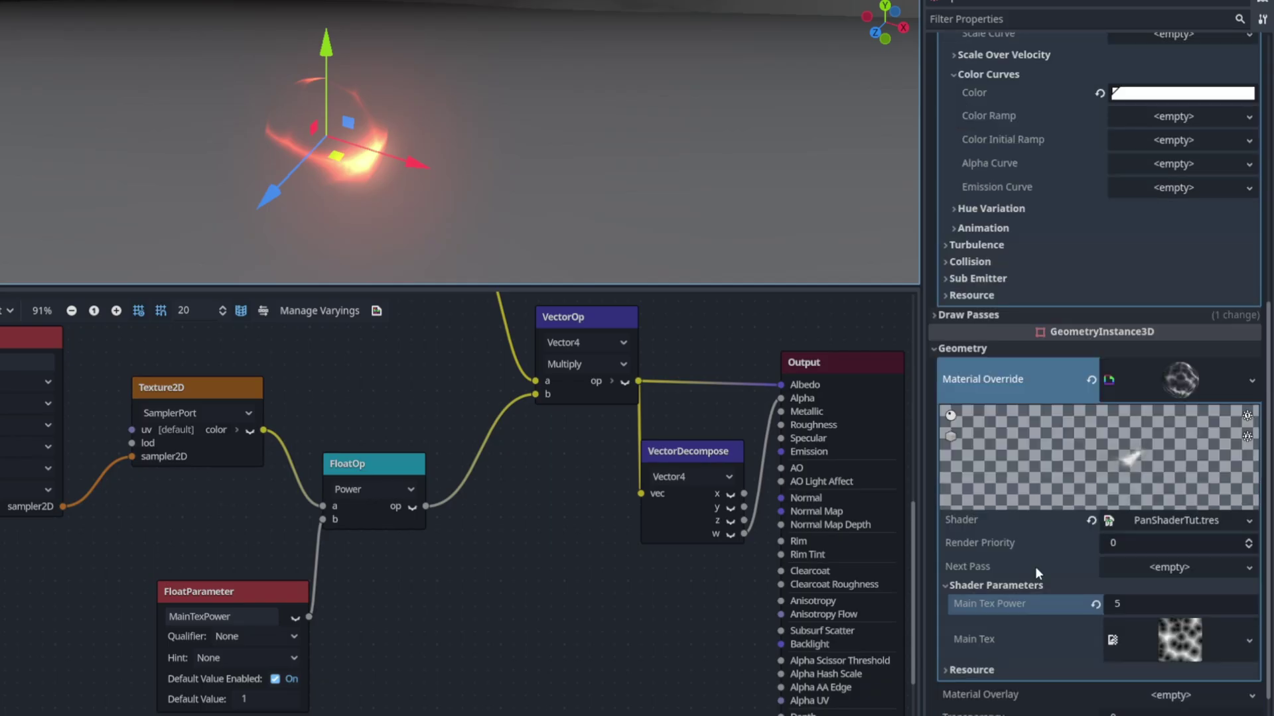
scroll(1057, 531, down, 3)
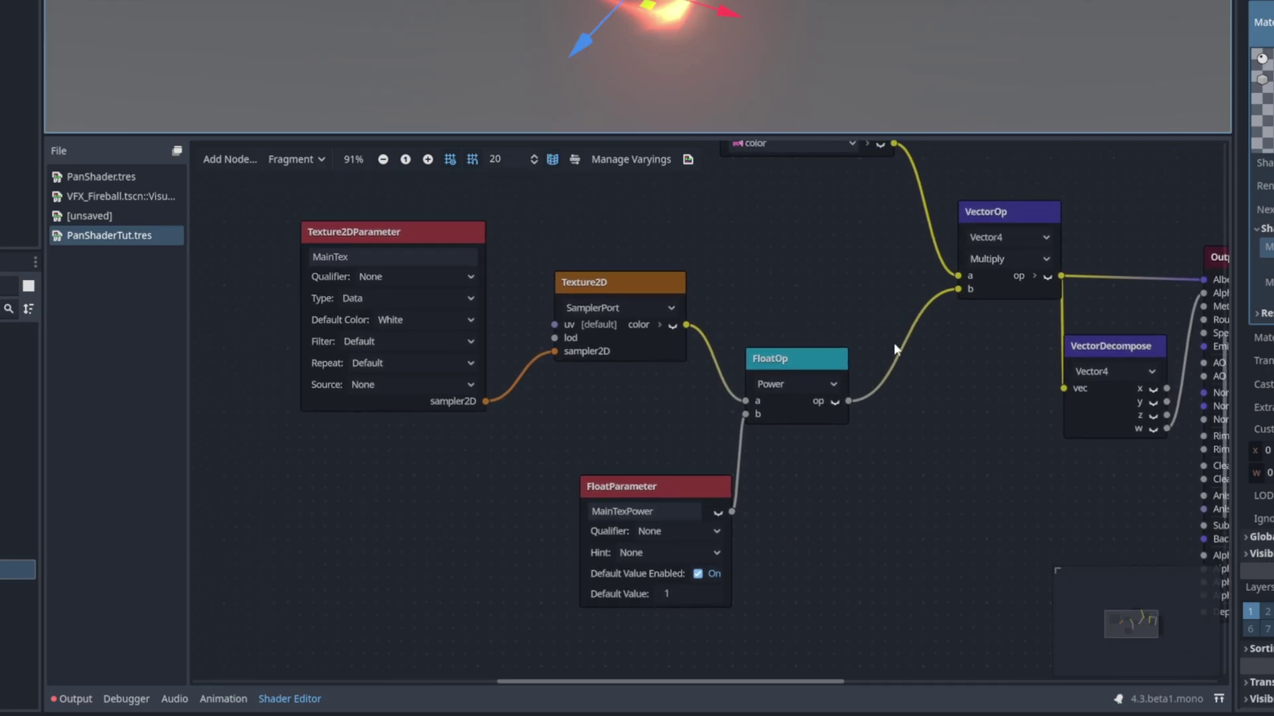
Step: Add a UVFunc (Panning) node in empty space of the shader graph
middle_drag(649, 501, 855, 592)
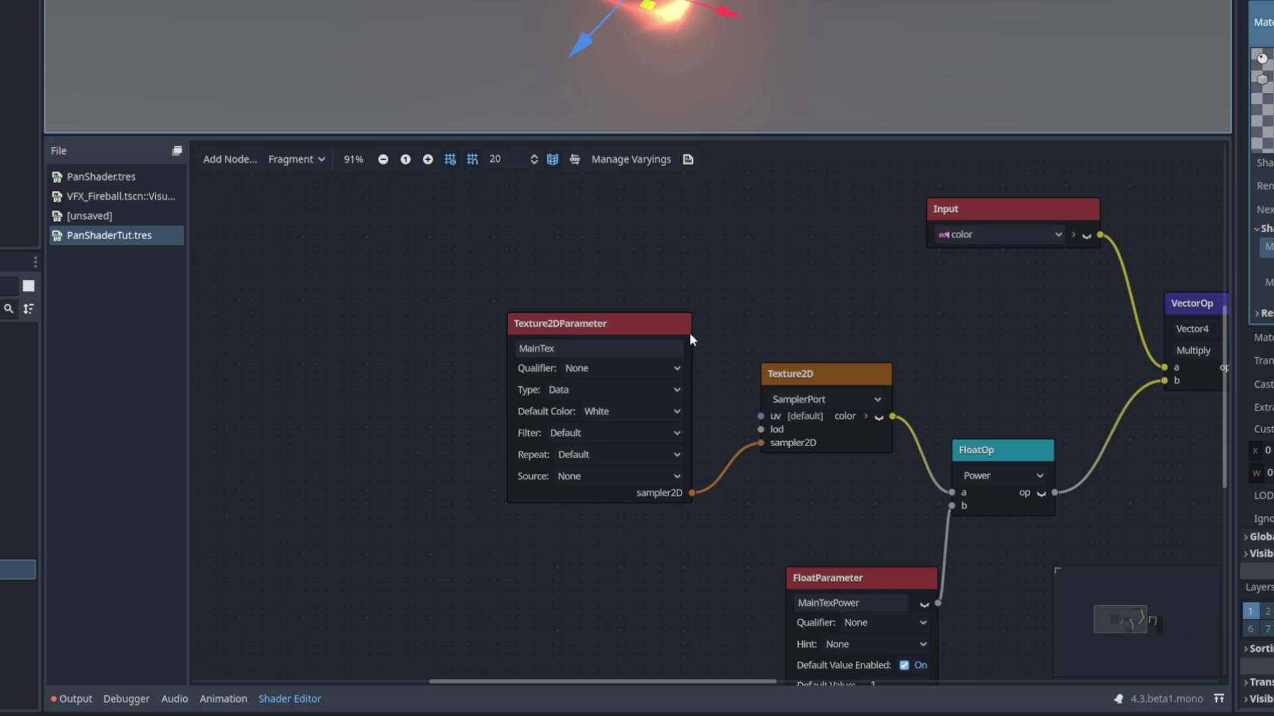
middle_drag(617, 243, 623, 465)
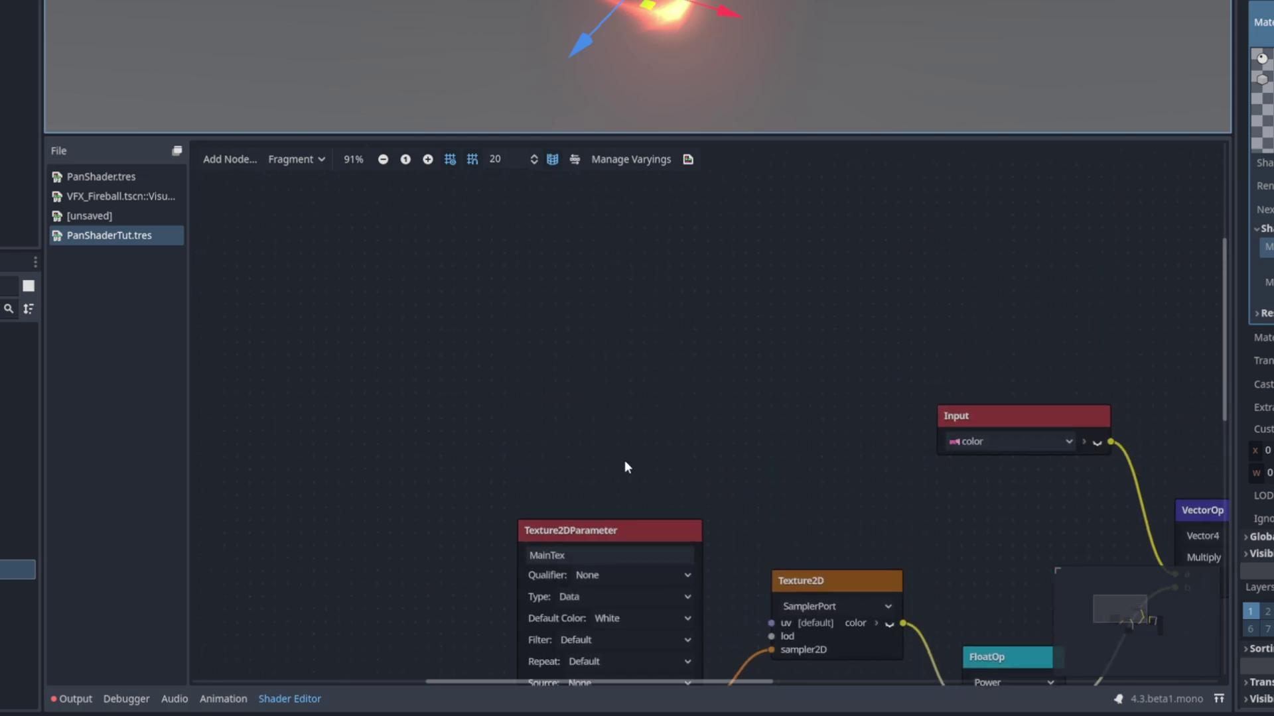
right_click(605, 364)
text(uv)
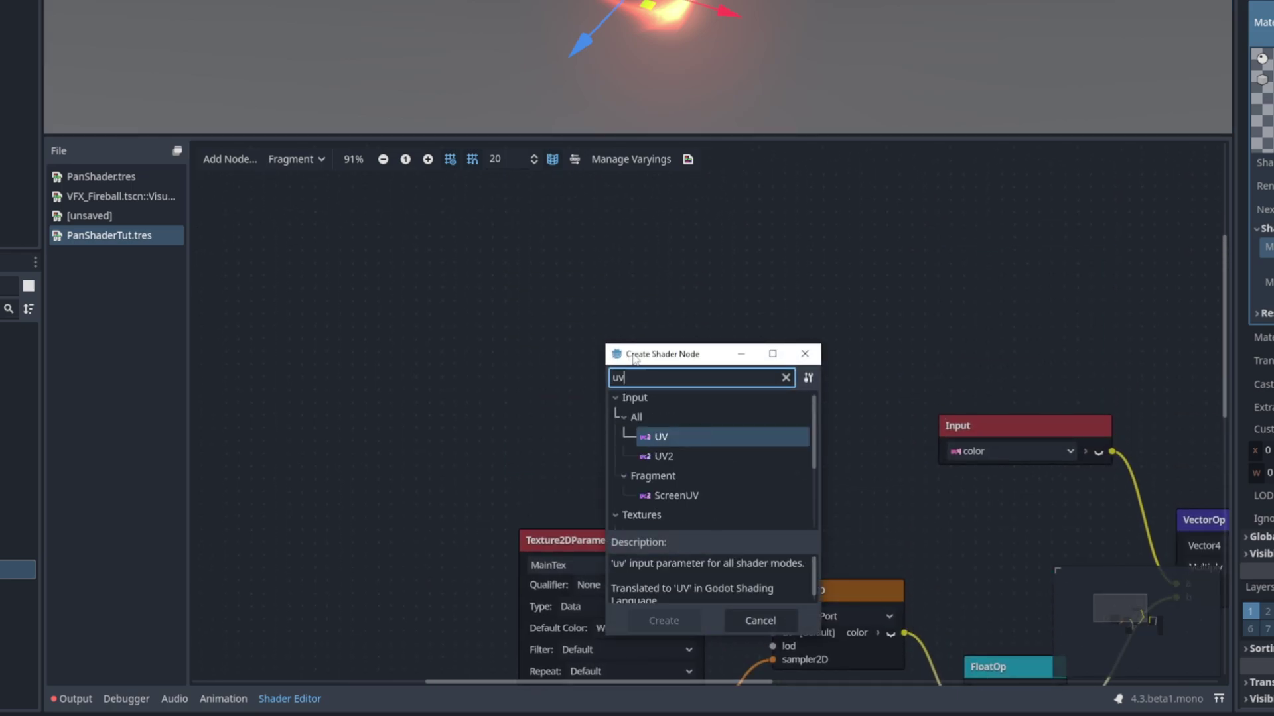
text(fu)
key(Return)
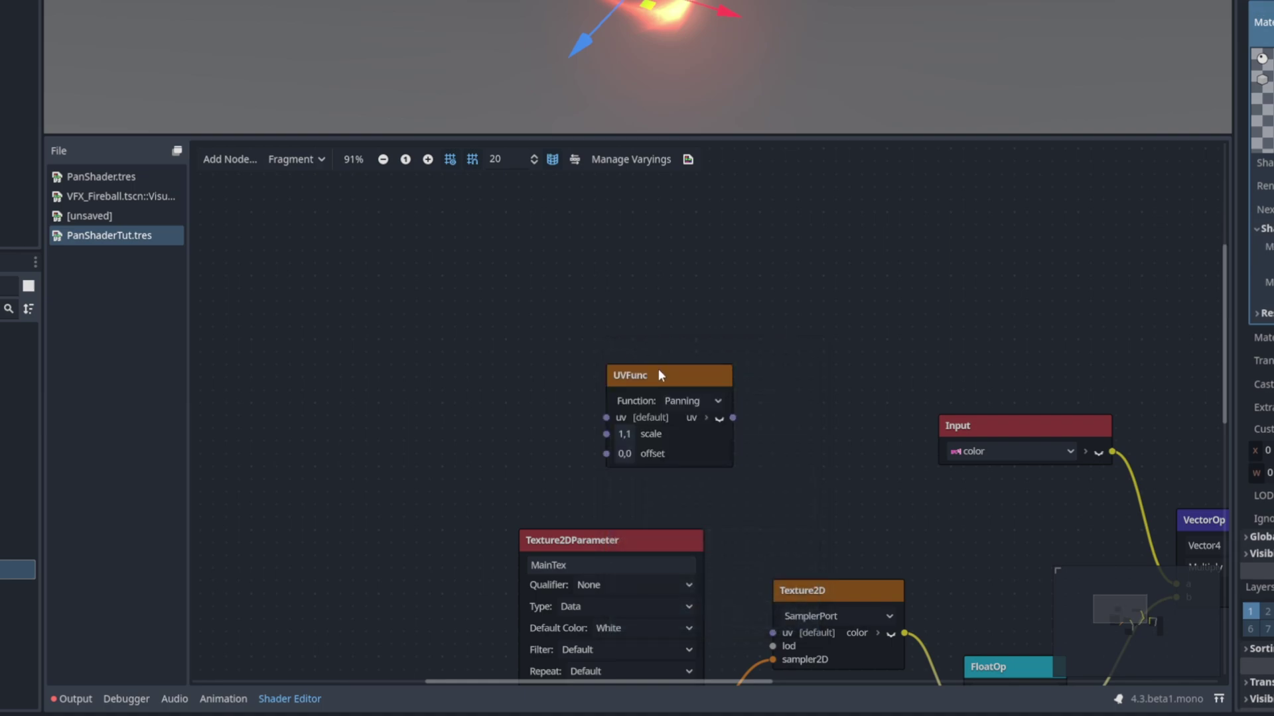
drag(658, 369, 597, 320)
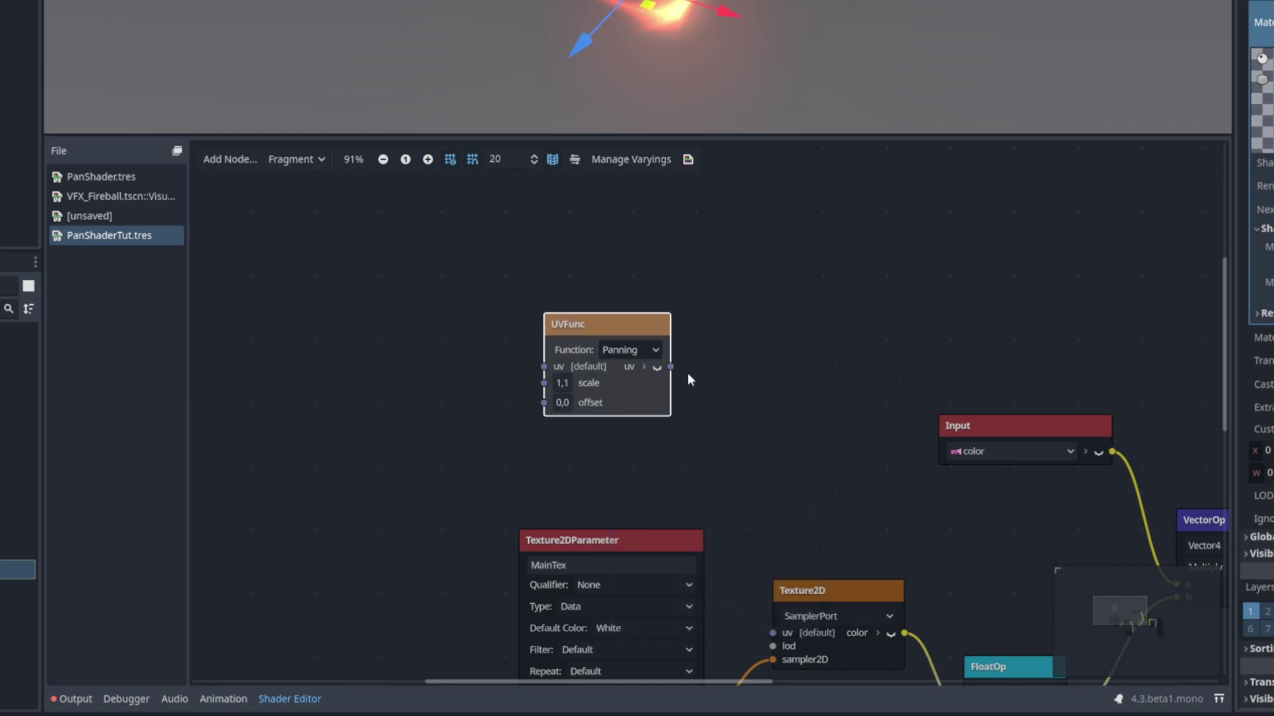
scroll(688, 373, left, 2)
scroll(783, 366, left, 2)
scroll(718, 385, left, 4)
scroll(793, 388, left, 2)
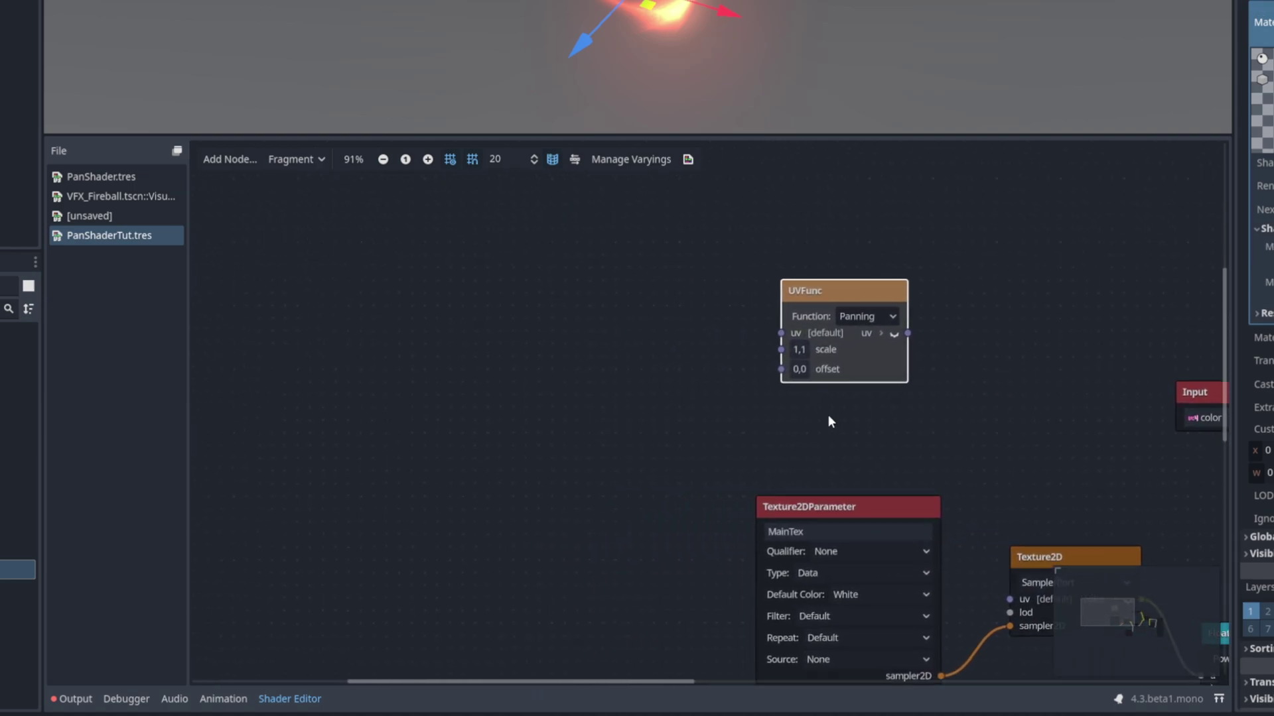
scroll(756, 421, up, 1)
Step: Add a Vector2Parameter named MainTexSpeed with a default value enabled
right_click(433, 379)
text(vec)
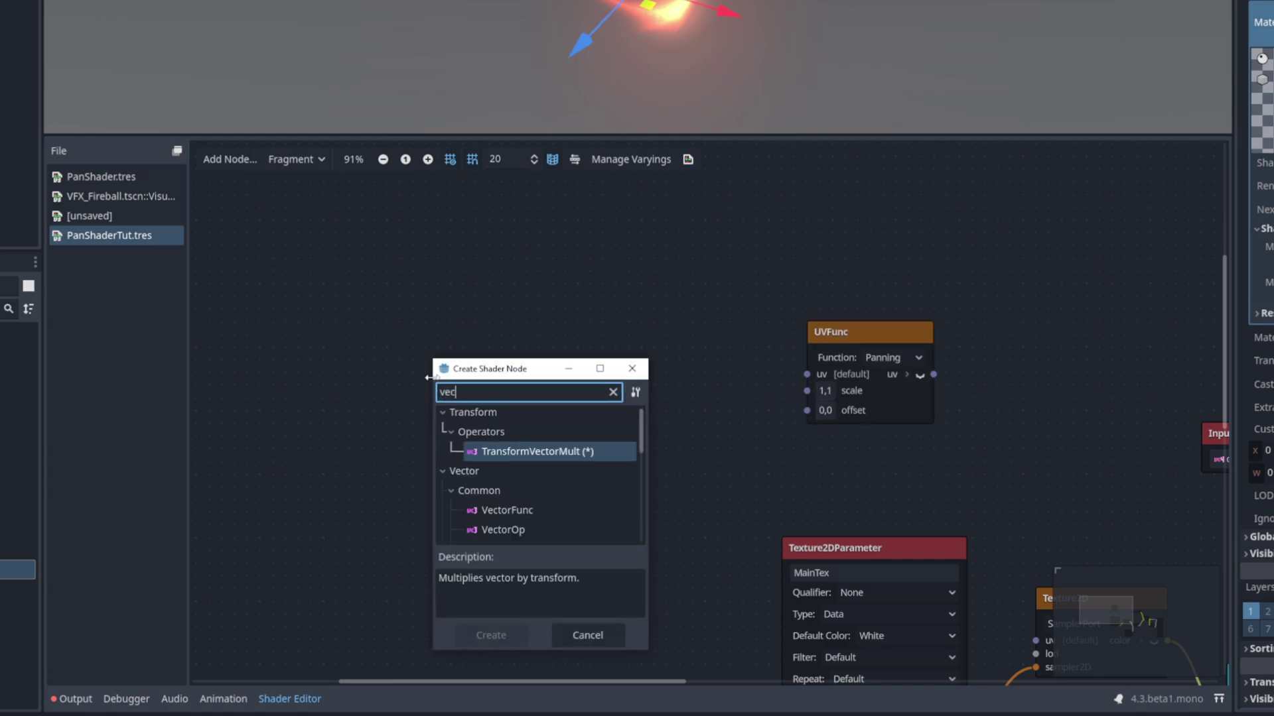
text(tor2p)
key(Return)
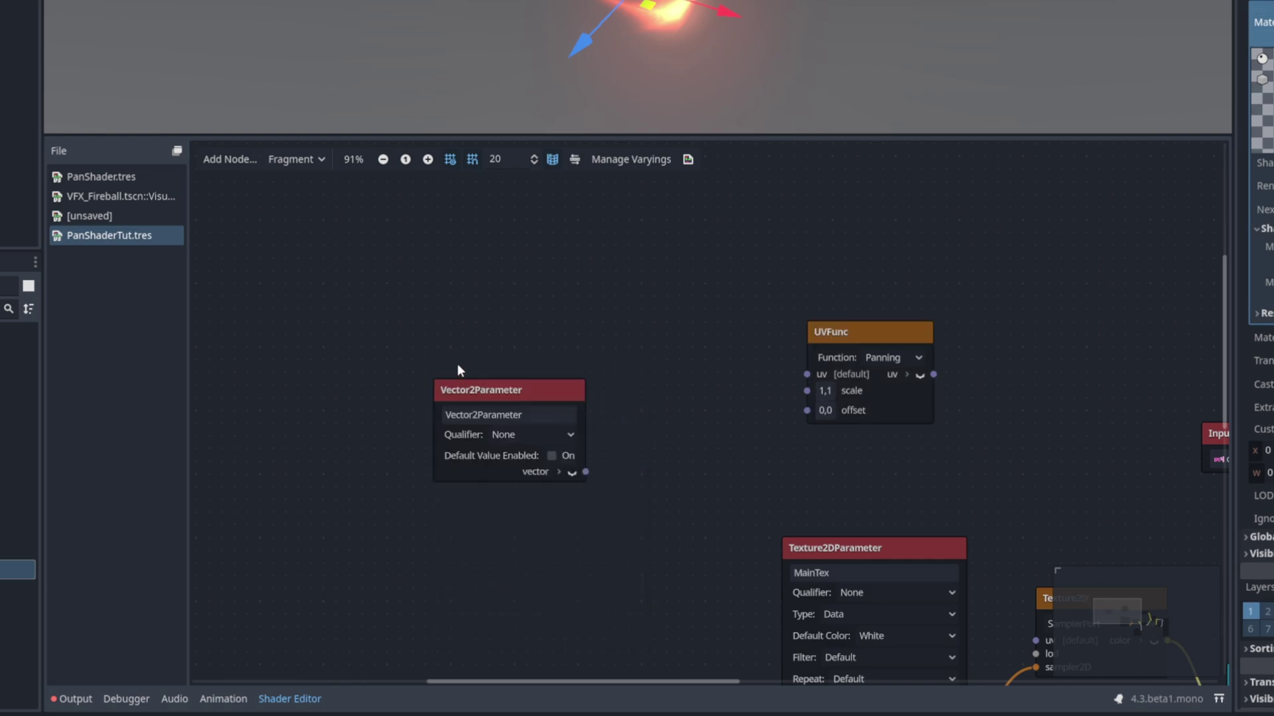
click(552, 455)
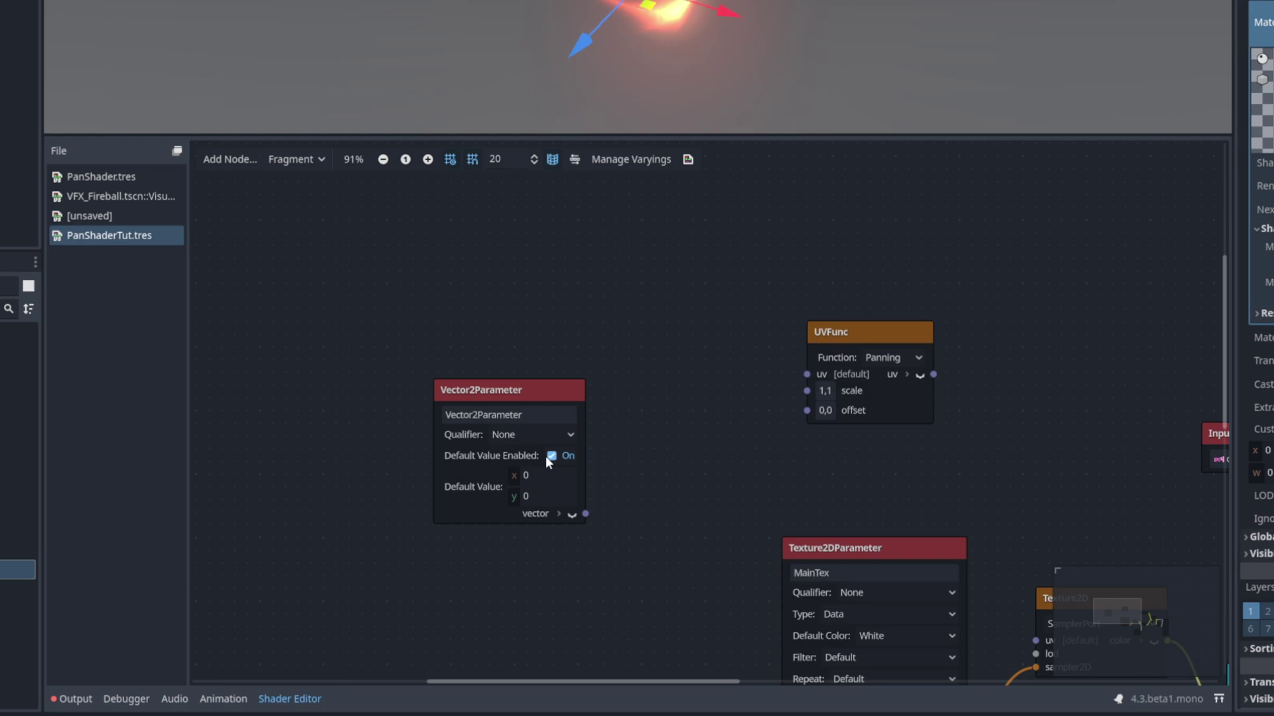
drag(523, 414, 337, 392)
text(MainTex)
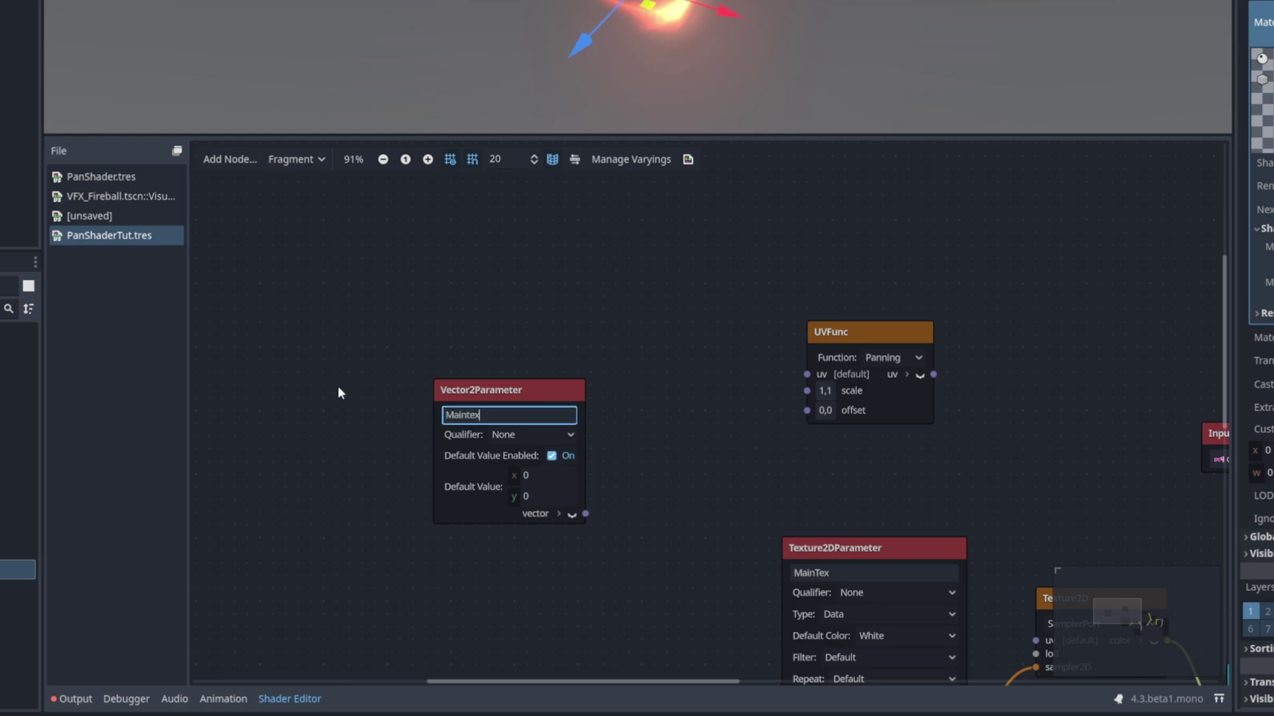
key(BackSpace)
key(BackSpace)
key(BackSpace)
text(TexSpeed)
key(Return)
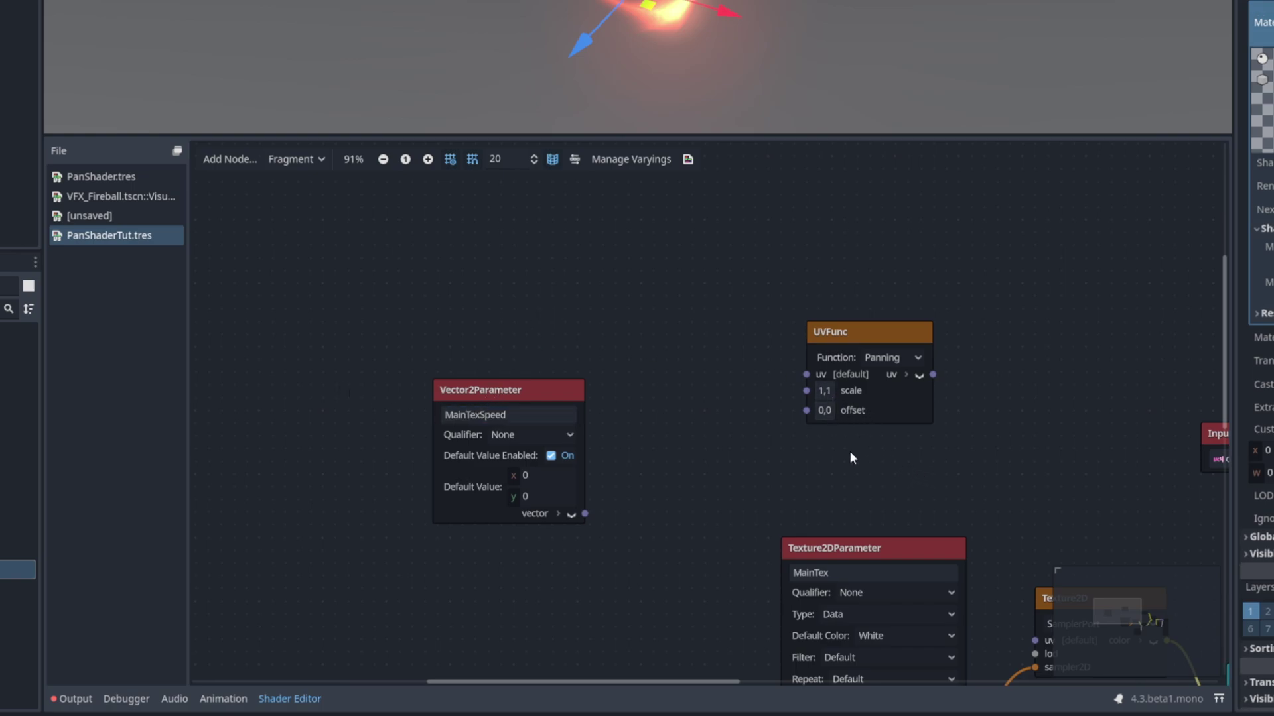
Step: Add a time Input and multiply it by MainTexSpeed with a Vector2 Multiply node
right_click(515, 316)
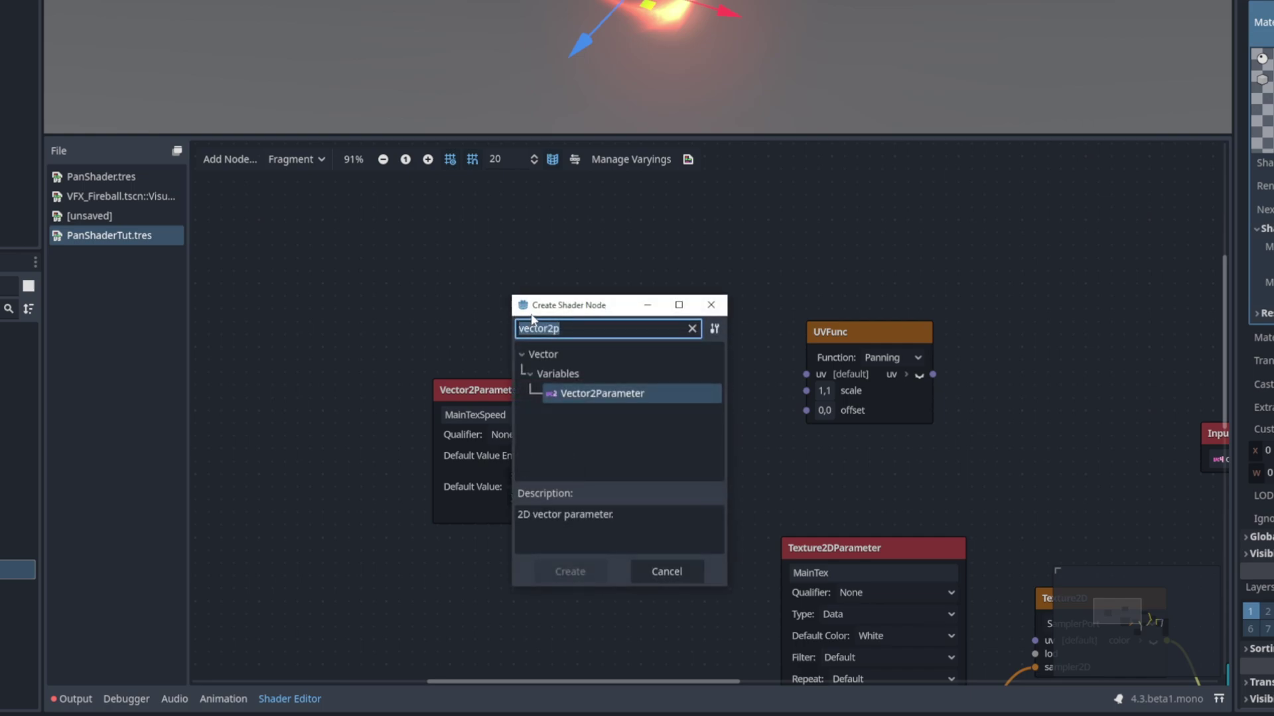
text(time)
key(Return)
drag(538, 331, 463, 290)
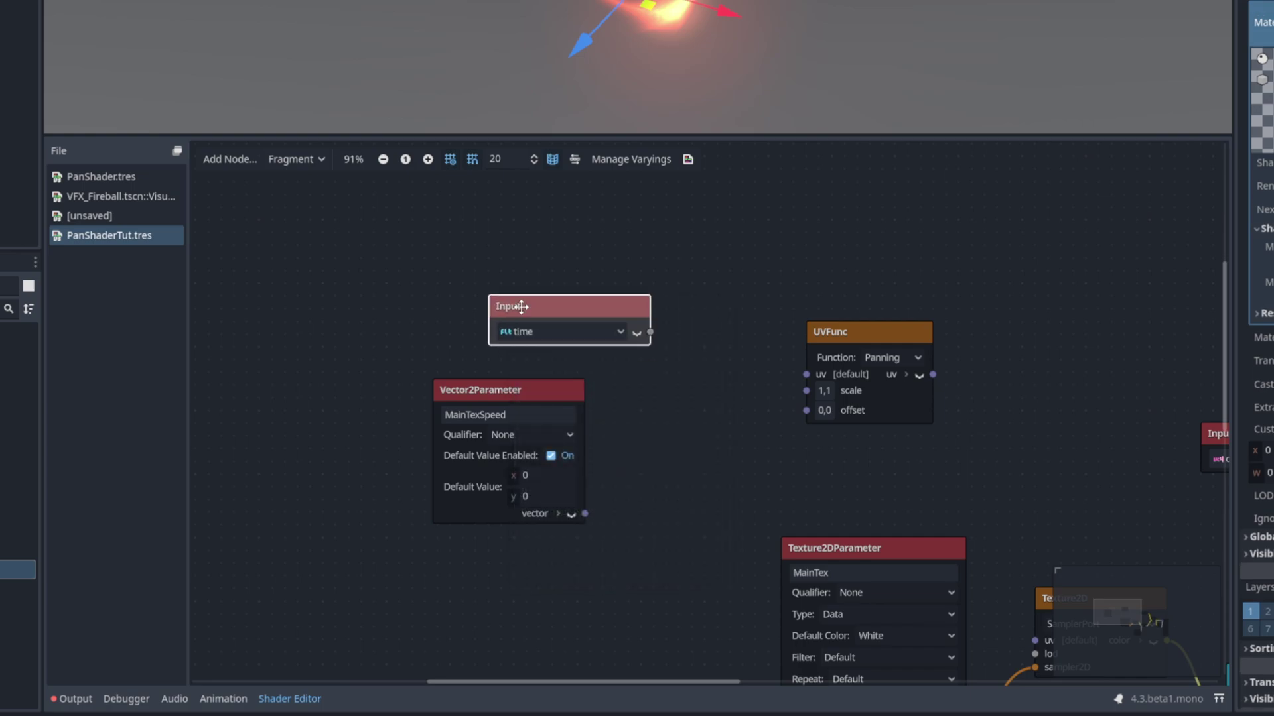
drag(597, 318, 704, 393)
text(mu)
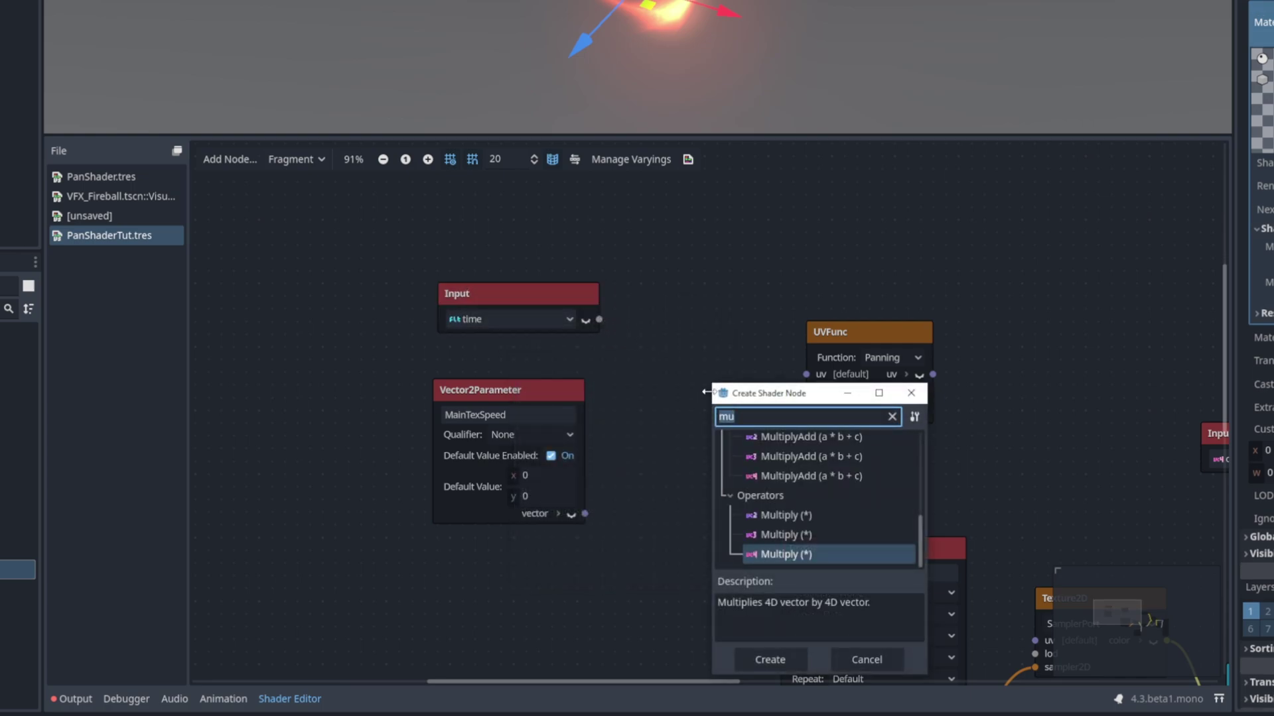
click(811, 518)
double_click(805, 518)
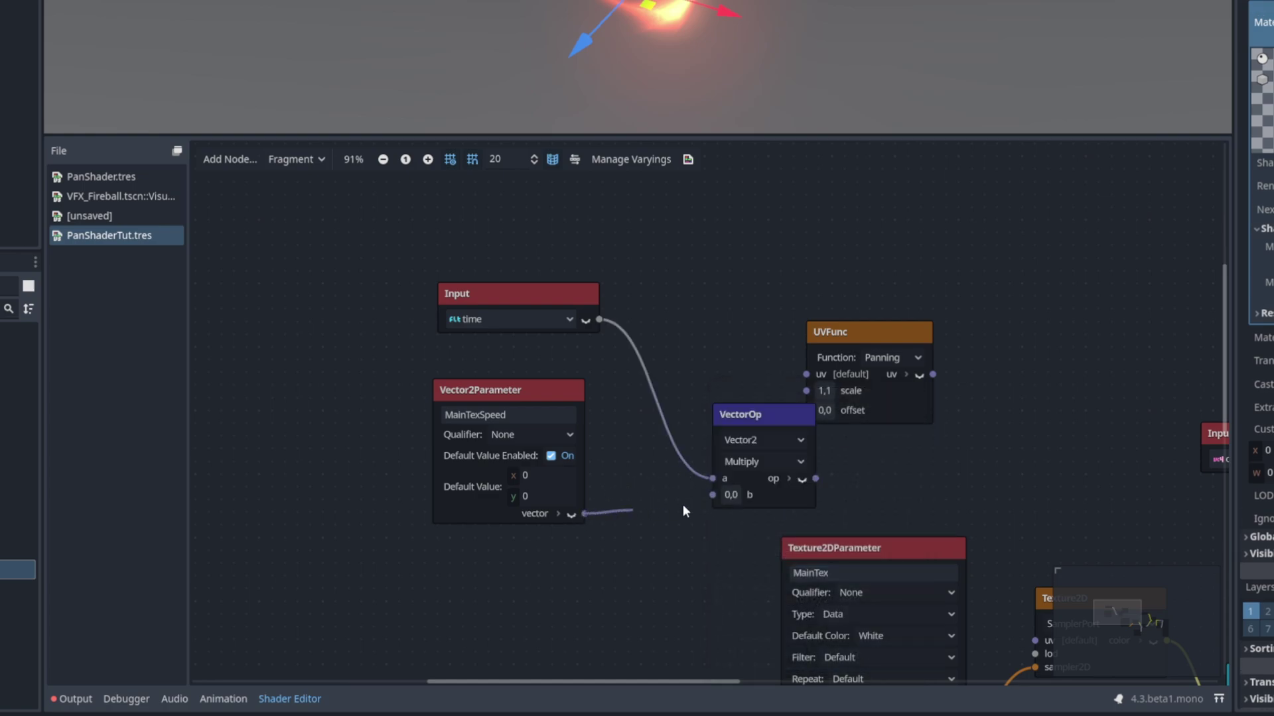
drag(683, 504, 712, 495)
drag(749, 417, 676, 360)
Step: Feed the product into UVFunc's offset and the panned UVs into Texture2D's uv
drag(743, 408, 808, 410)
middle_drag(823, 458, 587, 370)
scroll(587, 369, down, 1)
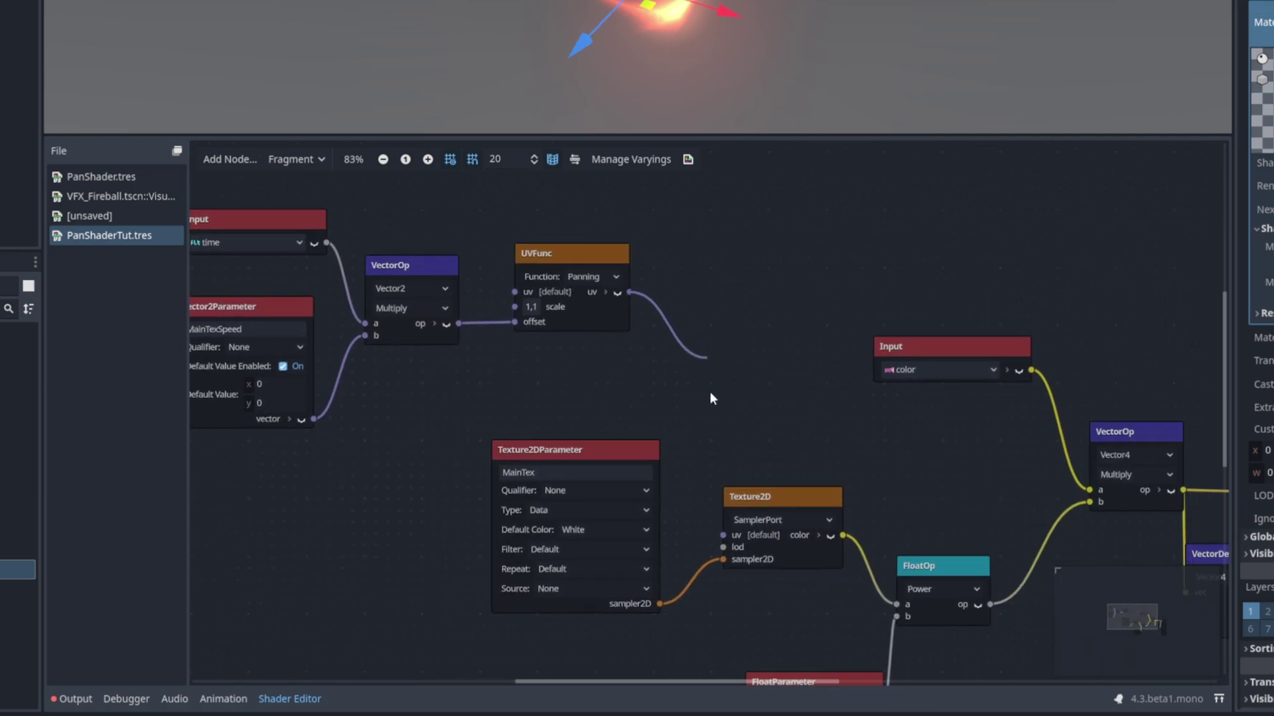
drag(709, 398, 724, 537)
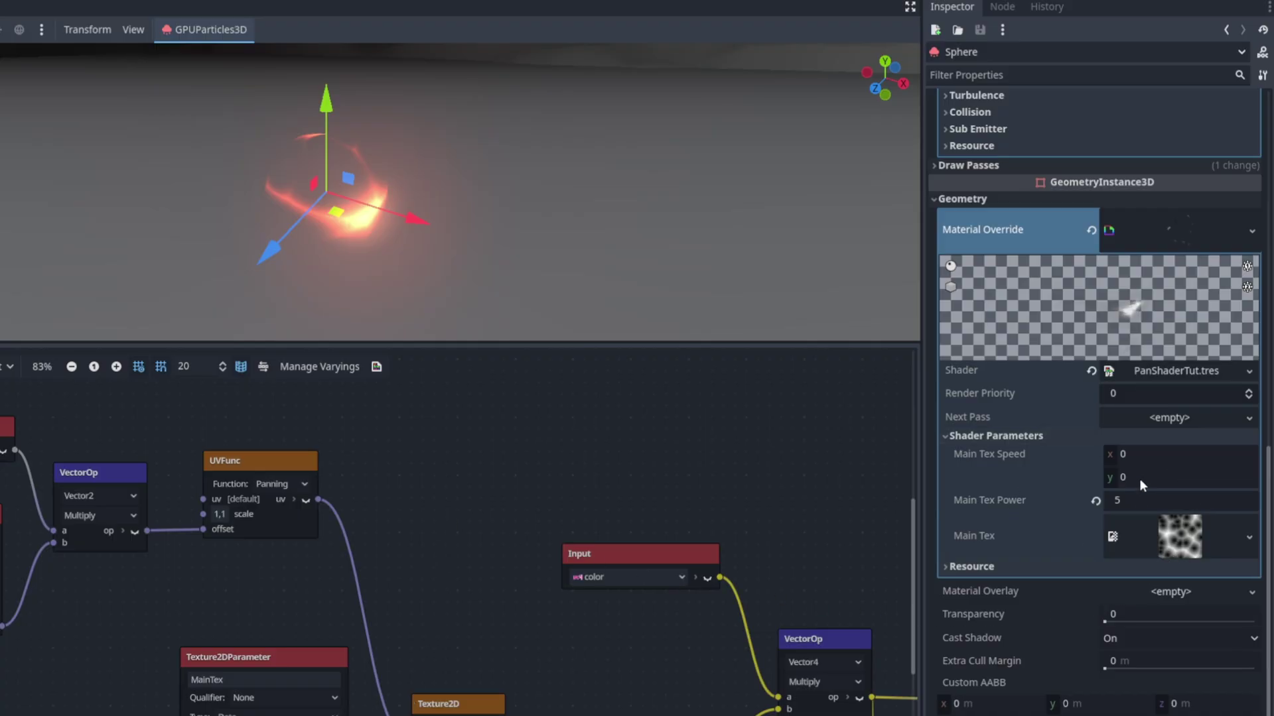
Step: Set Main Tex Speed y to 1 so the texture scrolls vertically, and save the scene
click(1140, 477)
text(1)
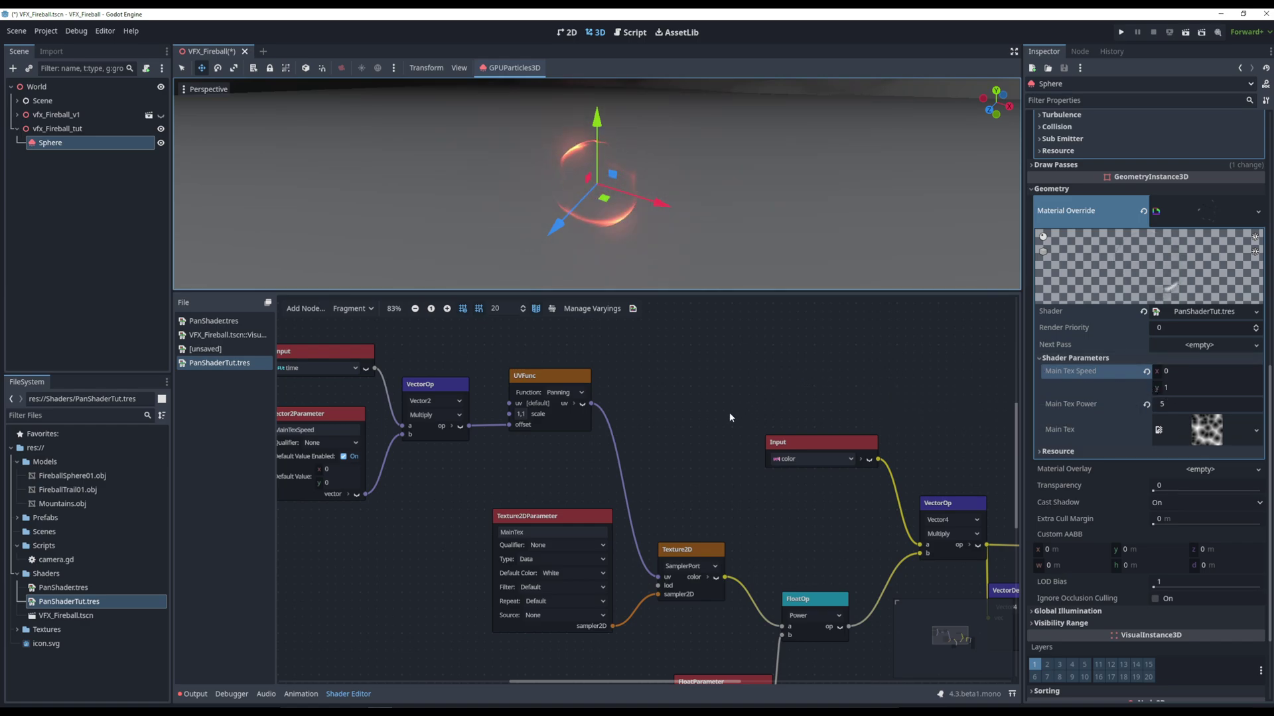
middle_drag(618, 462, 679, 481)
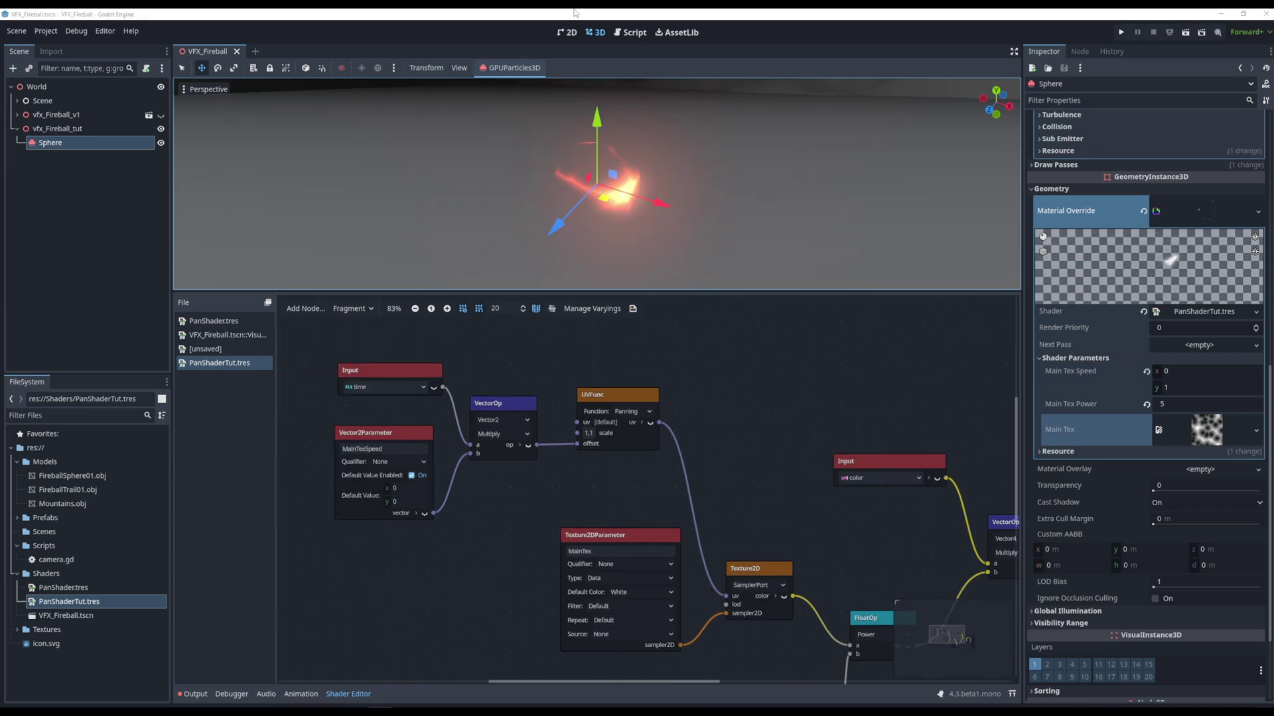
key(ctrl+s)
click(95, 132)
Step: Add a GPUParticles3D child under vfx_Fireball_tut and start renaming it Flare
right_click(95, 132)
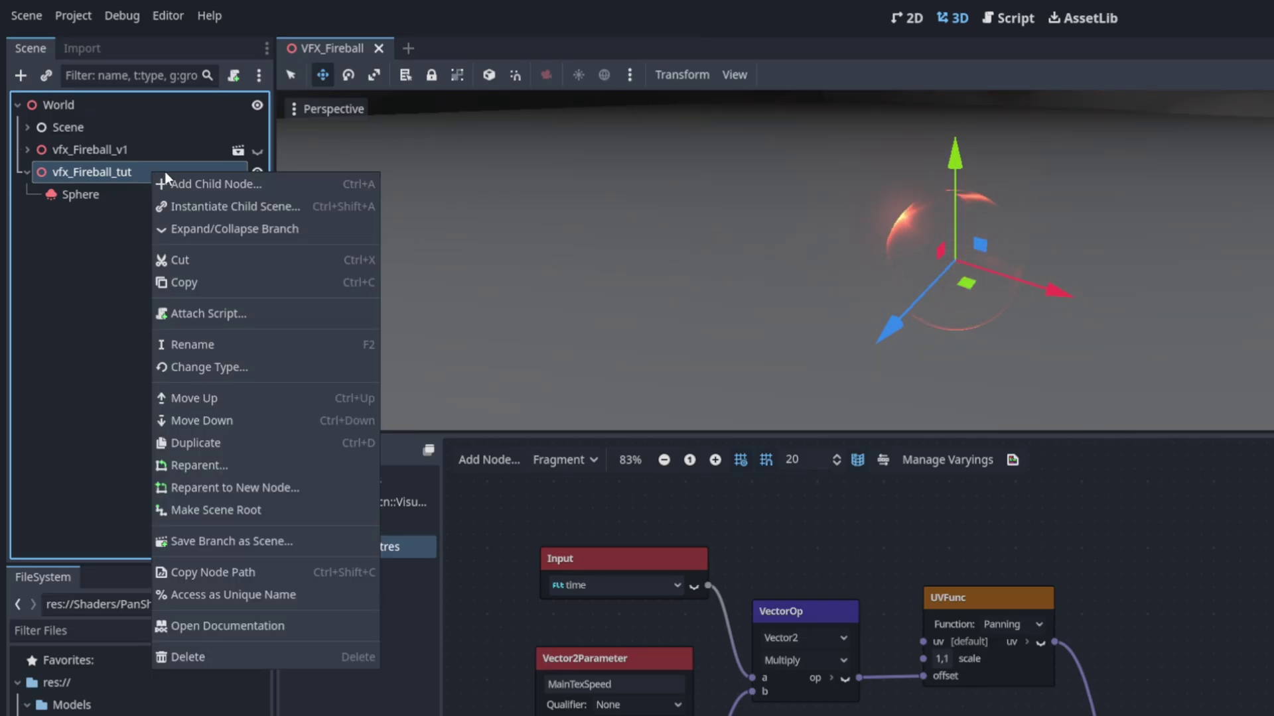
click(190, 188)
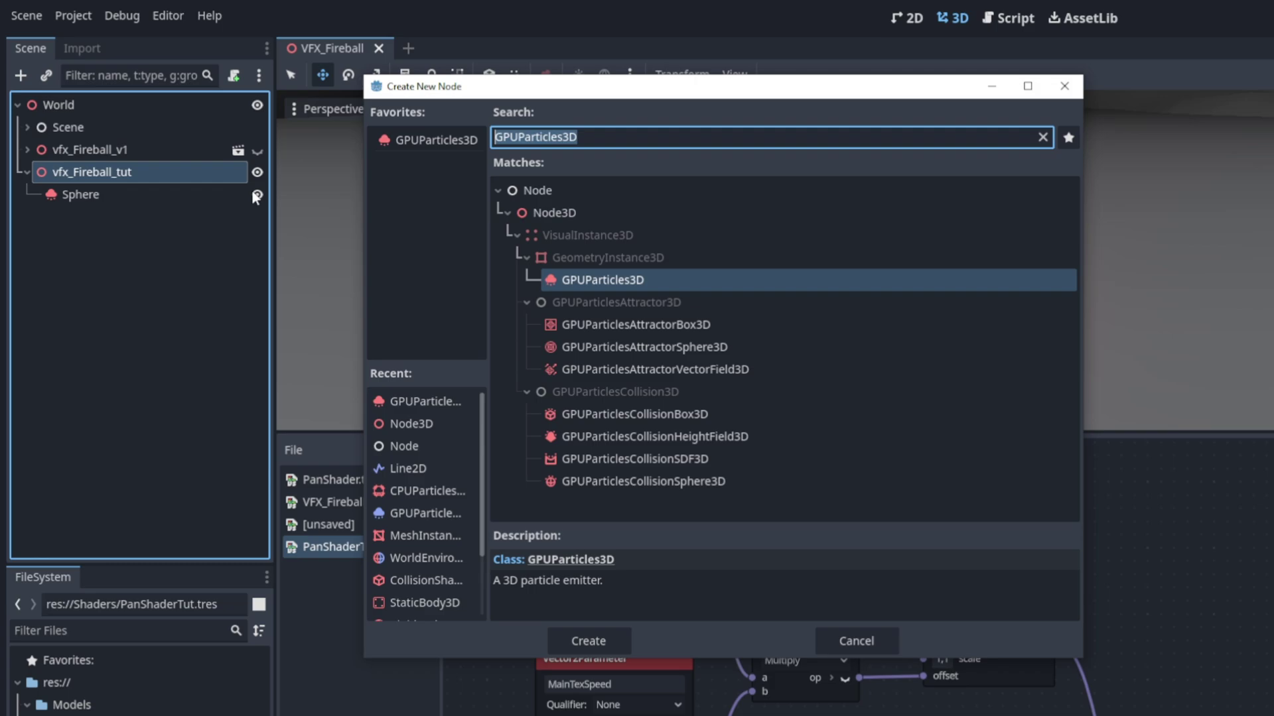
double_click(448, 141)
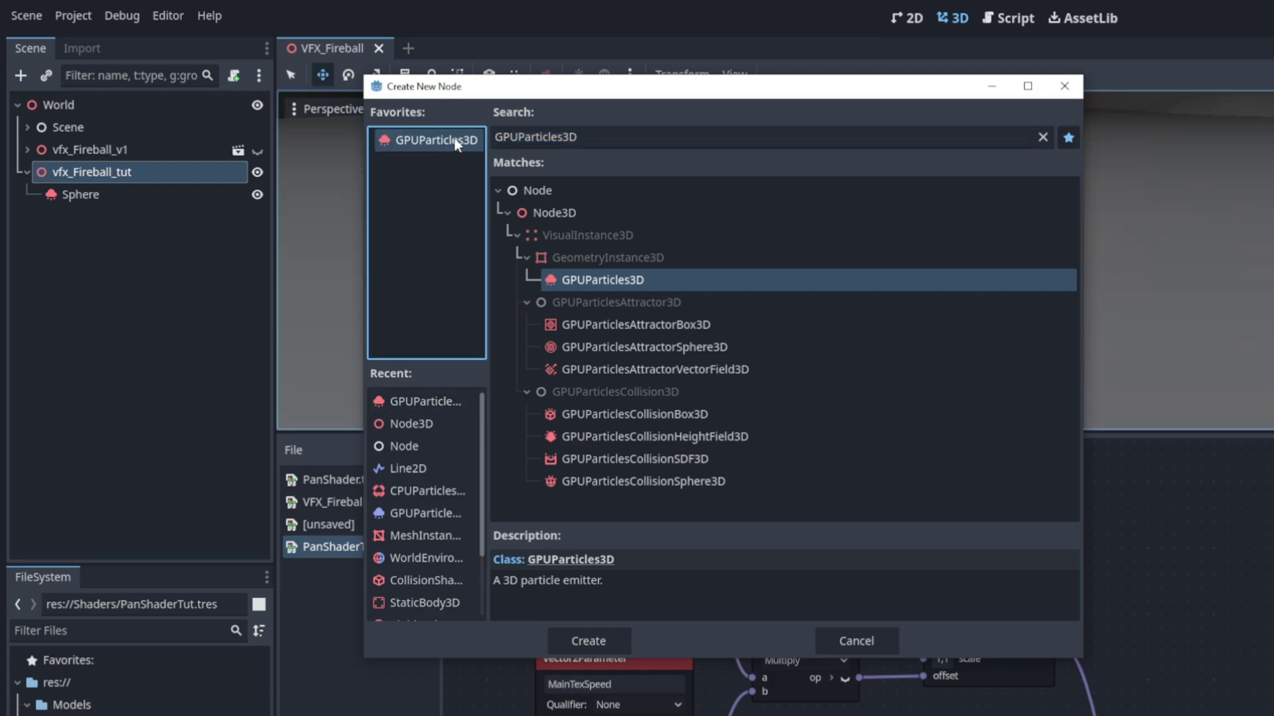
double_click(89, 217)
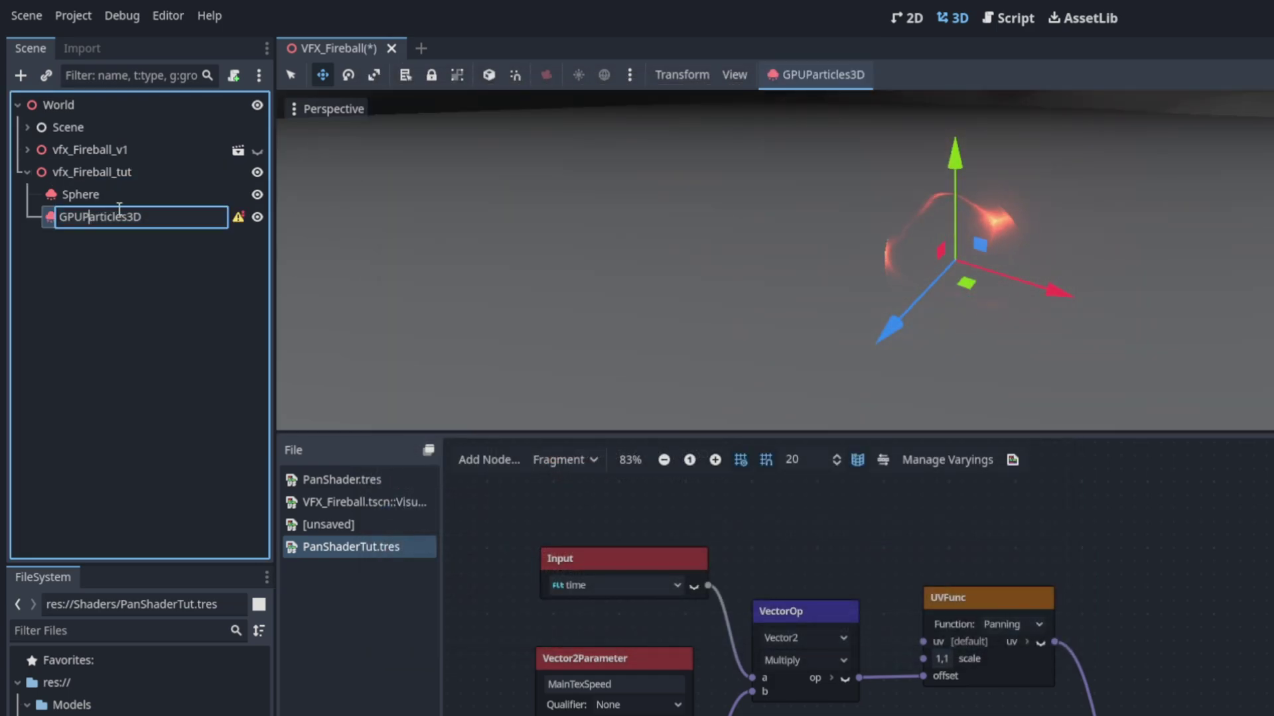
text(Flare)
Step: Confirm the name Flare and give it a new ParticleProcessMaterial
key(Return)
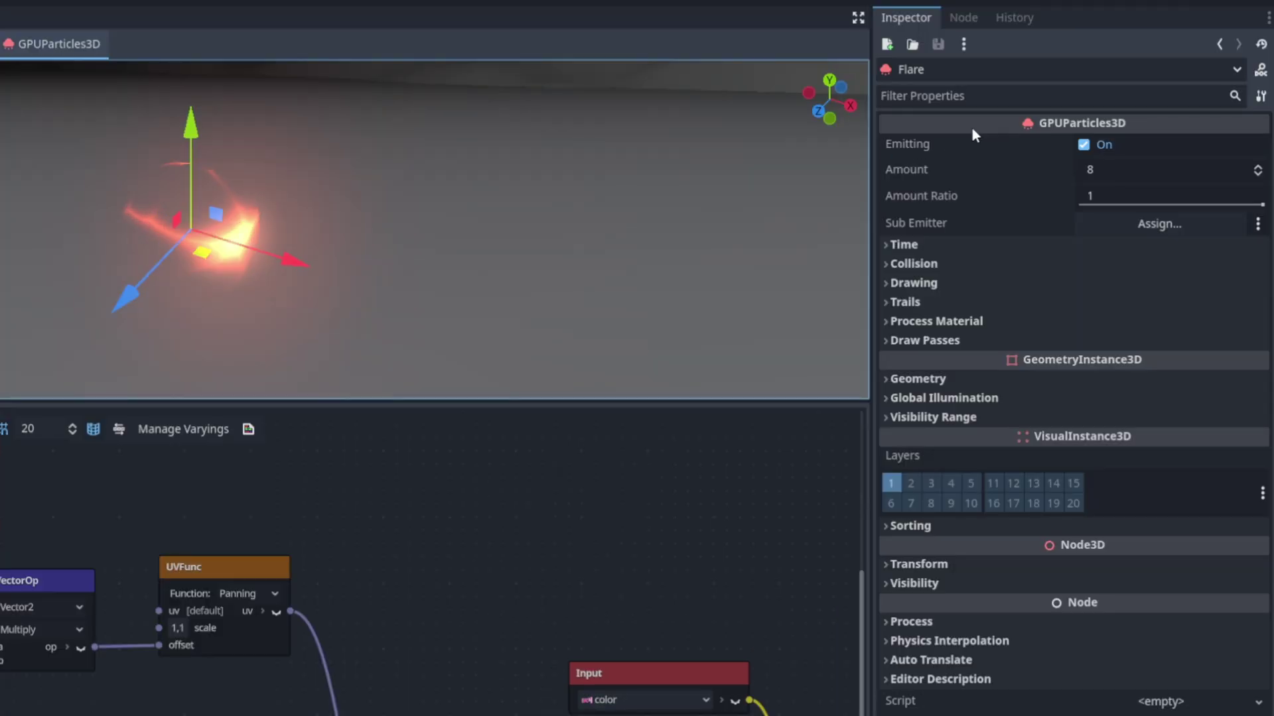
click(1144, 343)
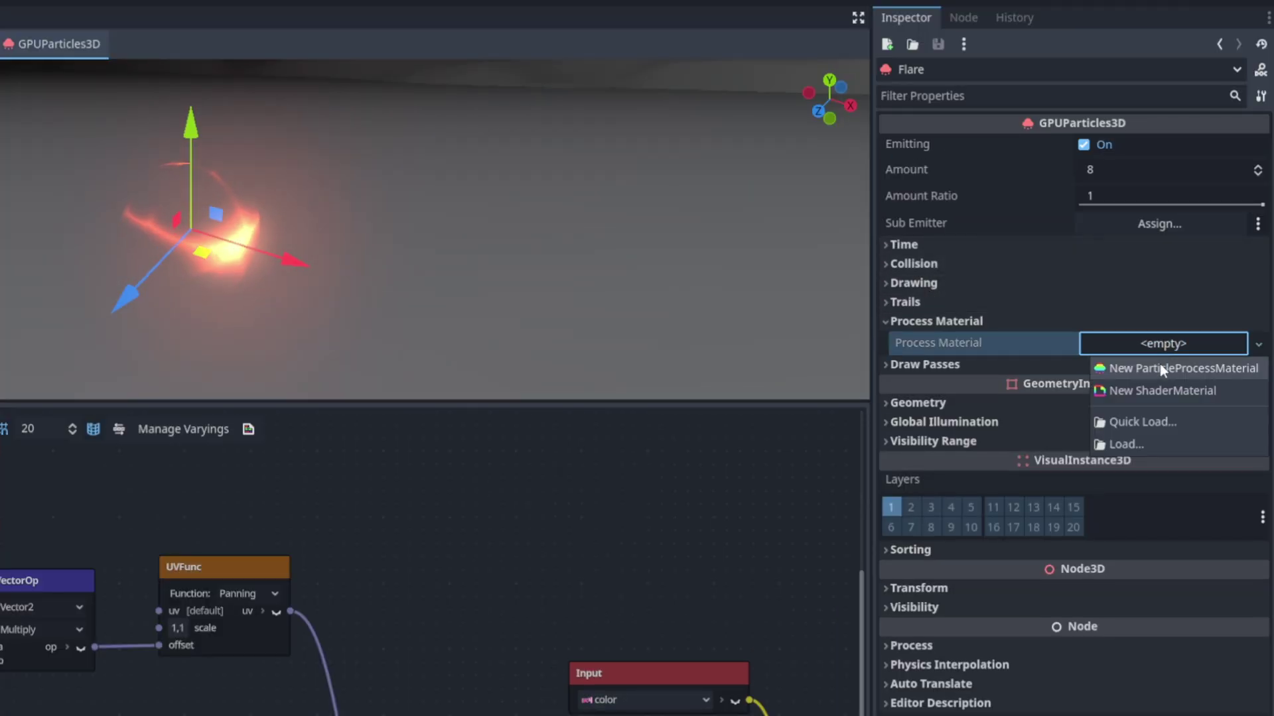
click(1159, 363)
Step: Set Draw Pass 1 to a new QuadMesh as the particle mesh
click(915, 365)
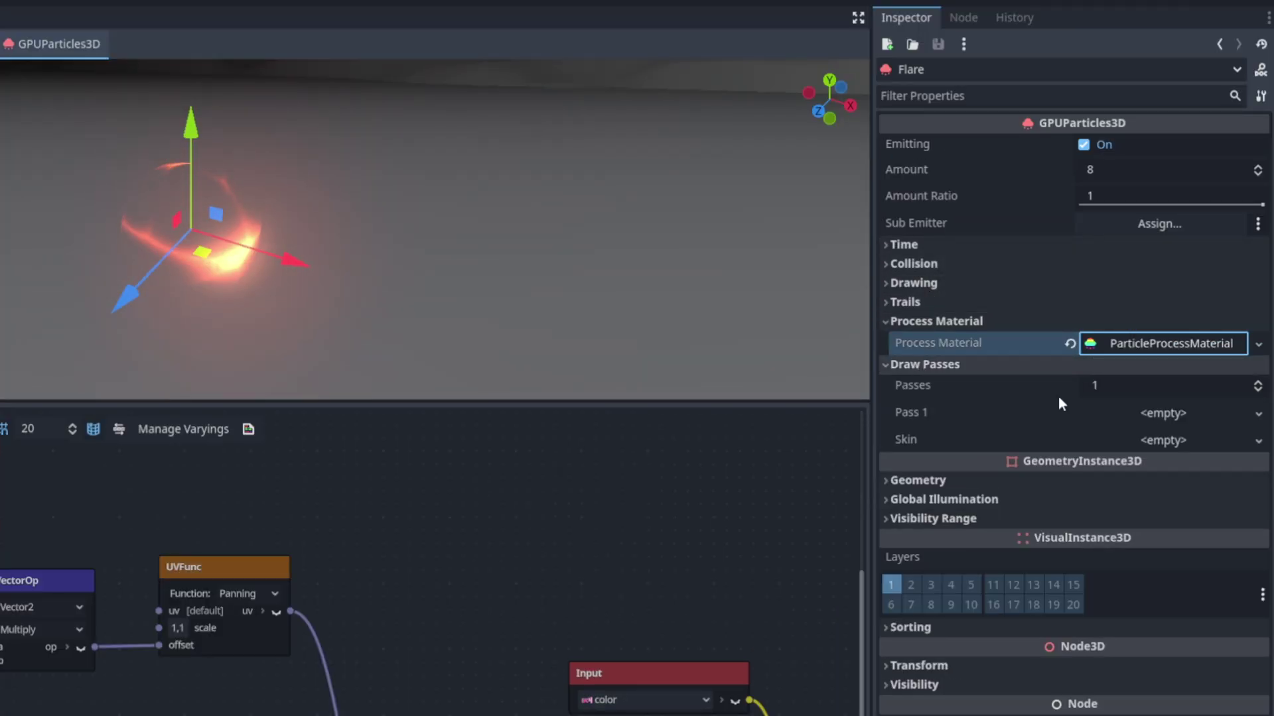
click(1187, 412)
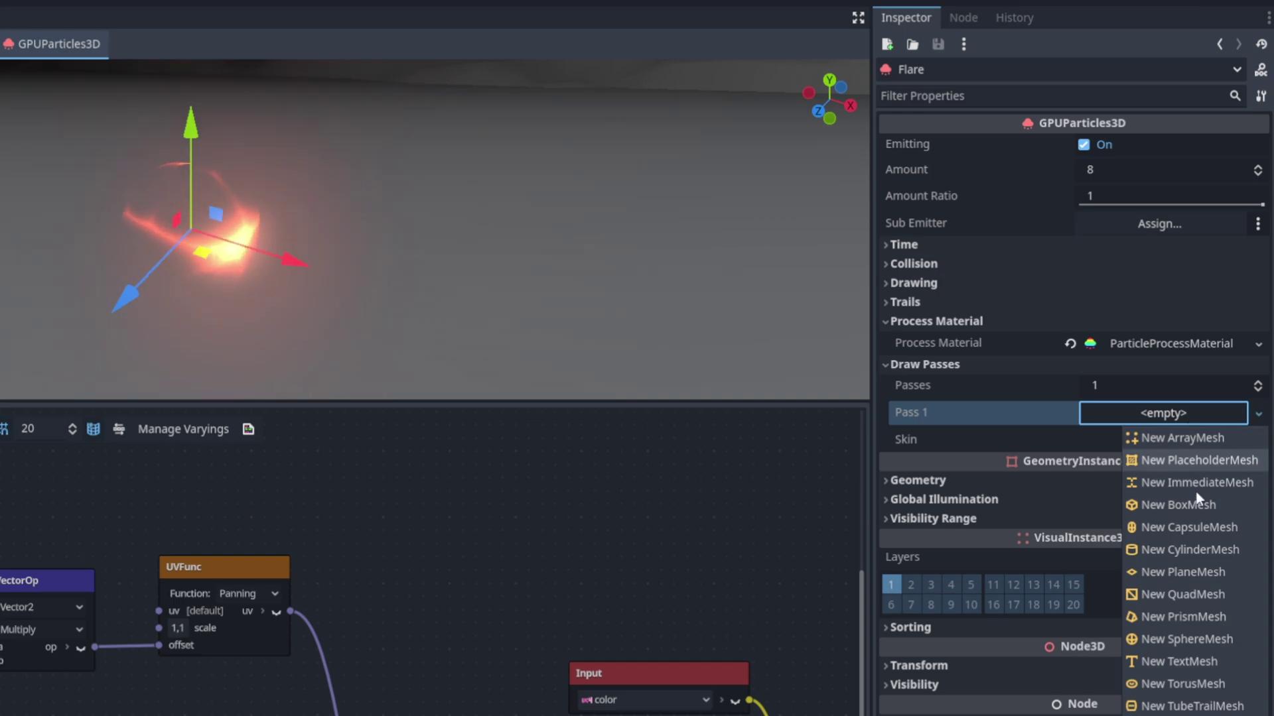
click(1193, 596)
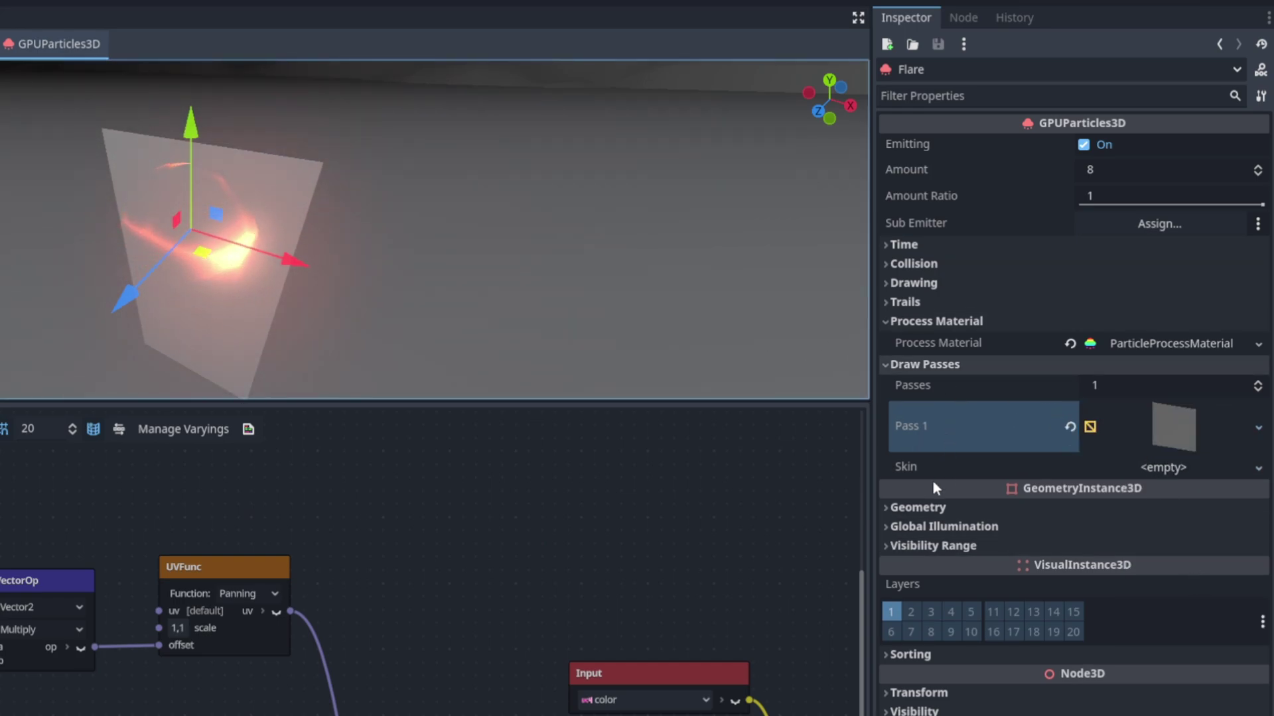
click(916, 507)
Step: Create a StandardMaterial3D override with Alpha transparency and Premultiplied Alpha blend mode
click(1179, 531)
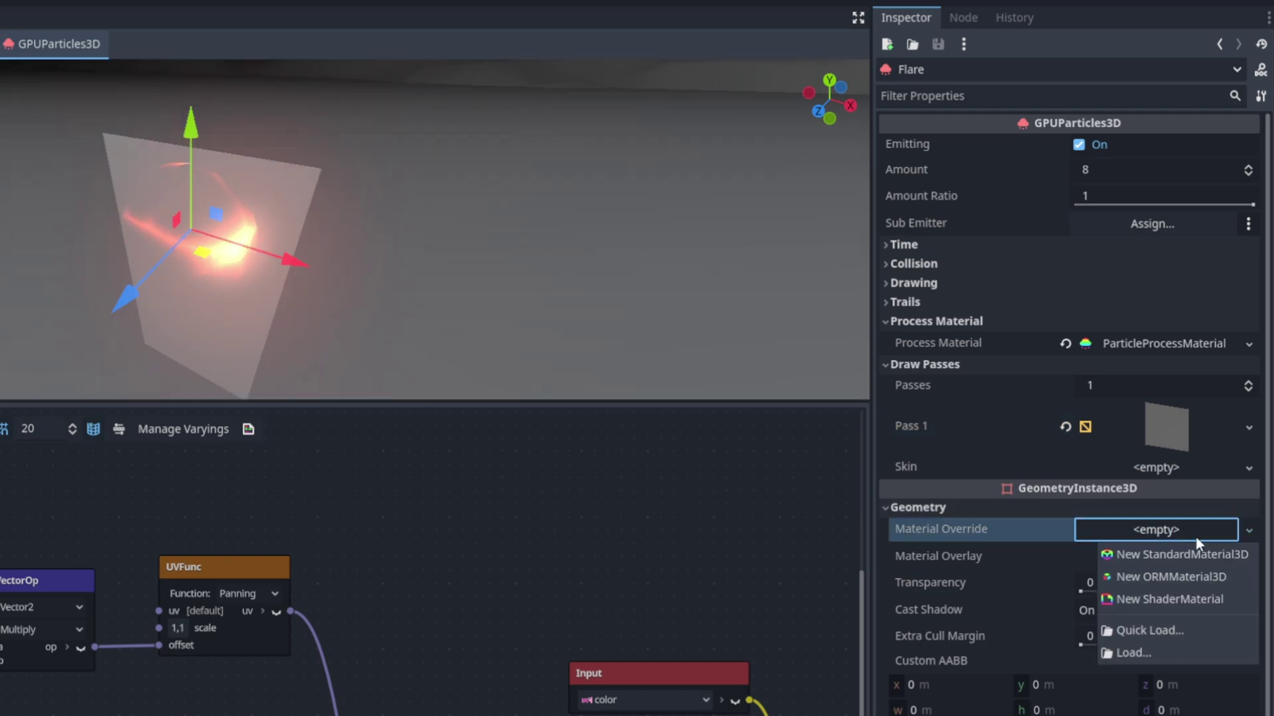
click(1220, 559)
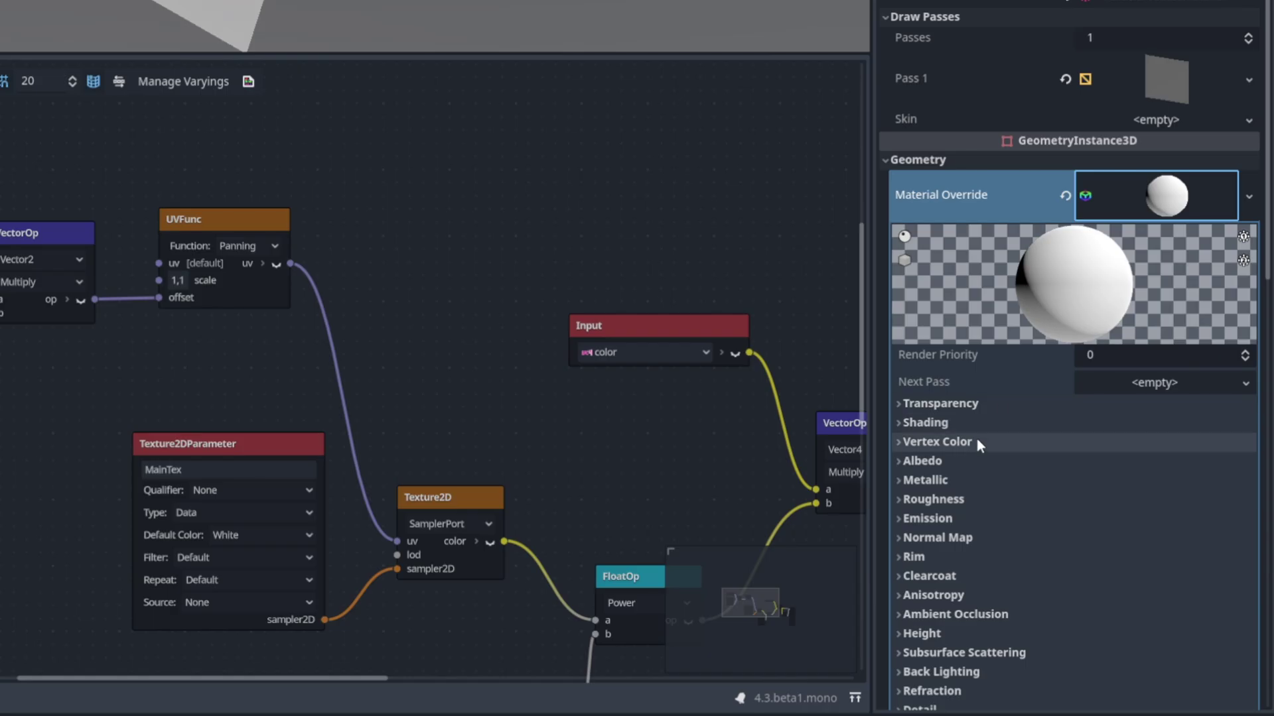
scroll(976, 438, down, 2)
click(901, 285)
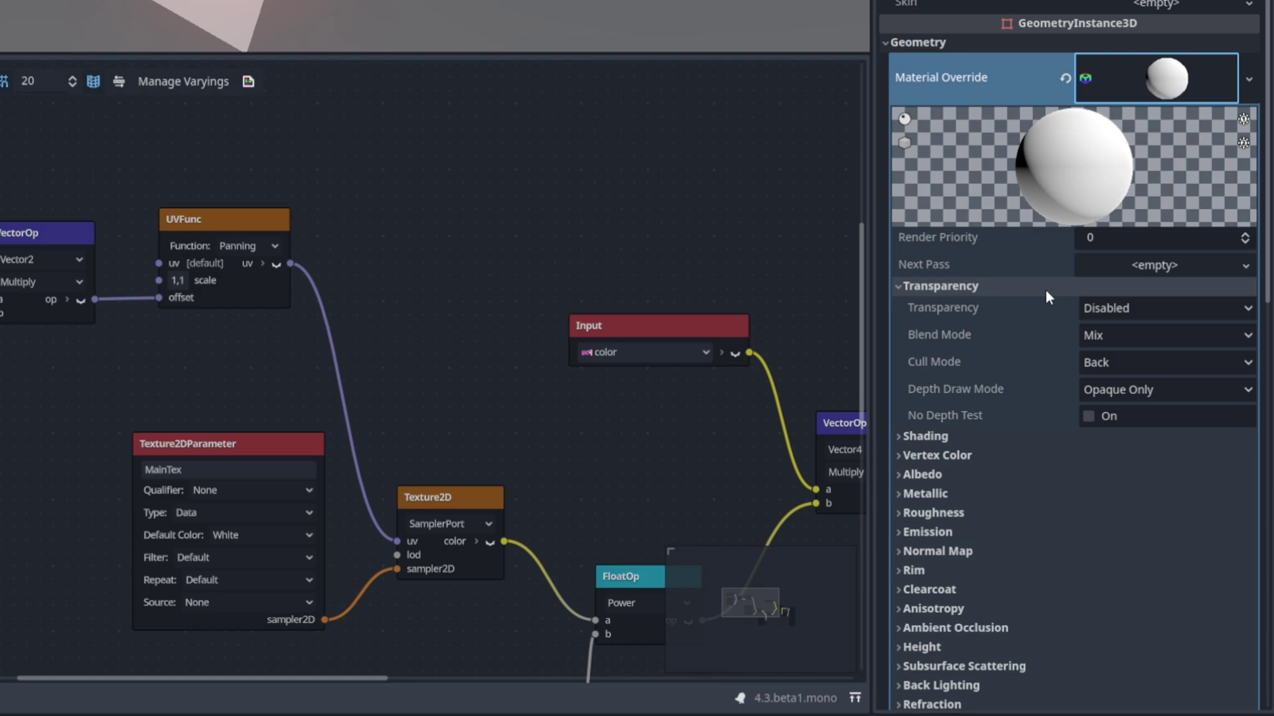
click(1130, 307)
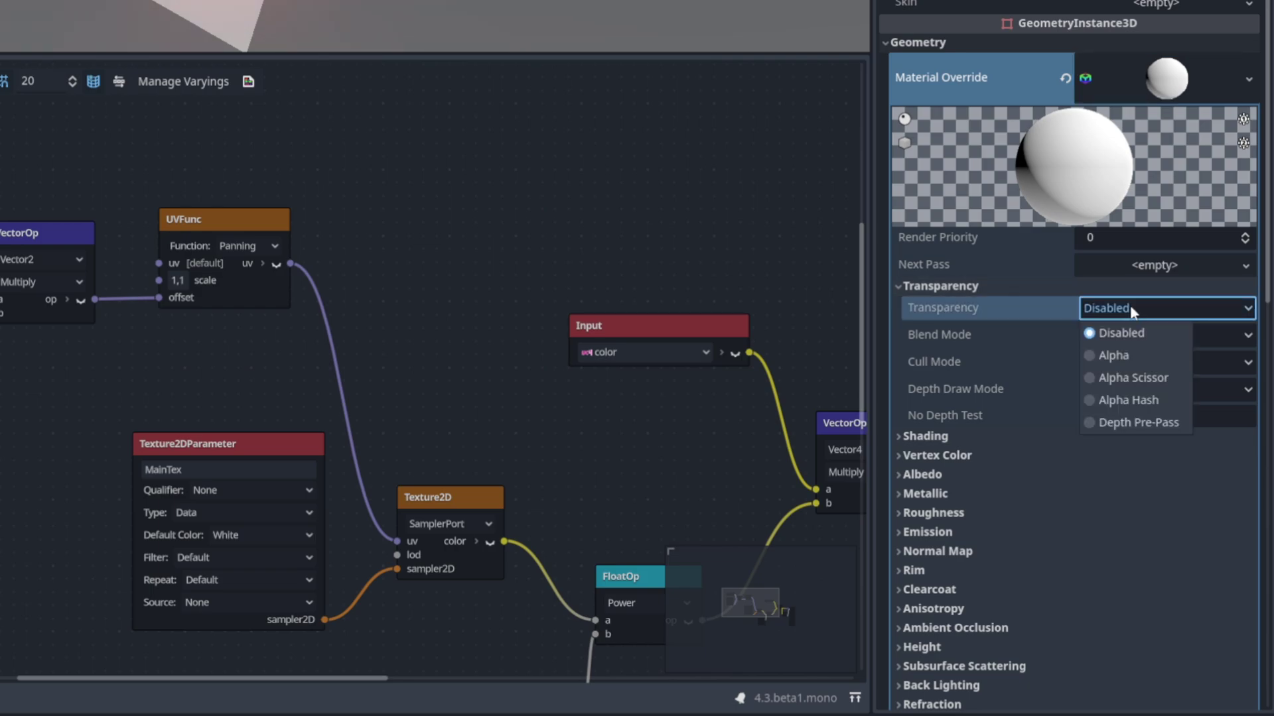
click(1116, 355)
click(1115, 339)
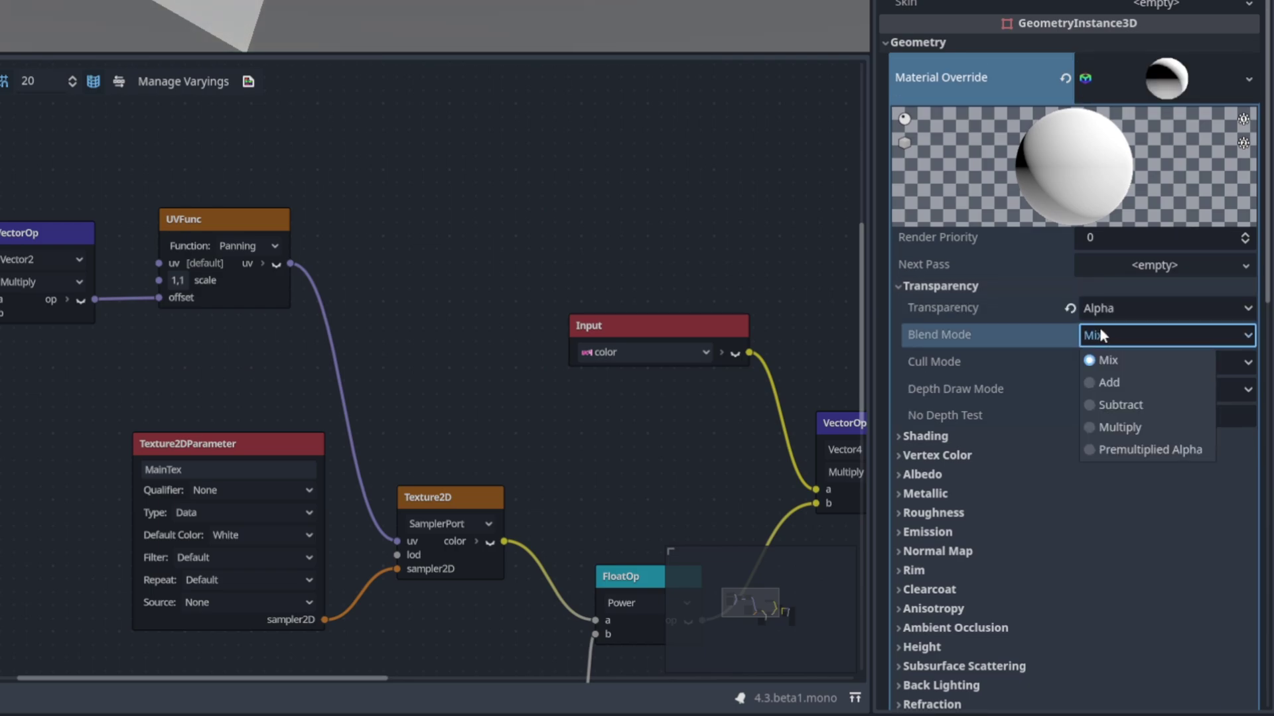
click(1154, 449)
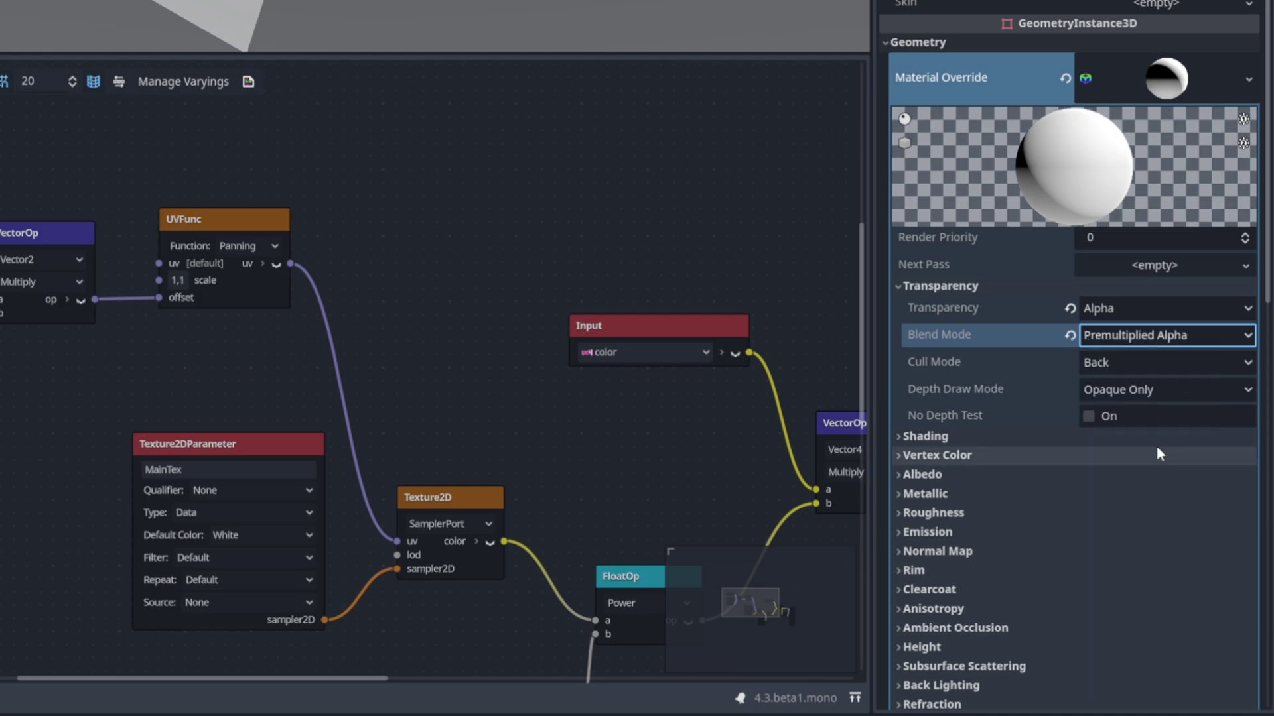
Step: Quick Load the Albedo Texture and look for the FireballFlare02 texture
click(915, 475)
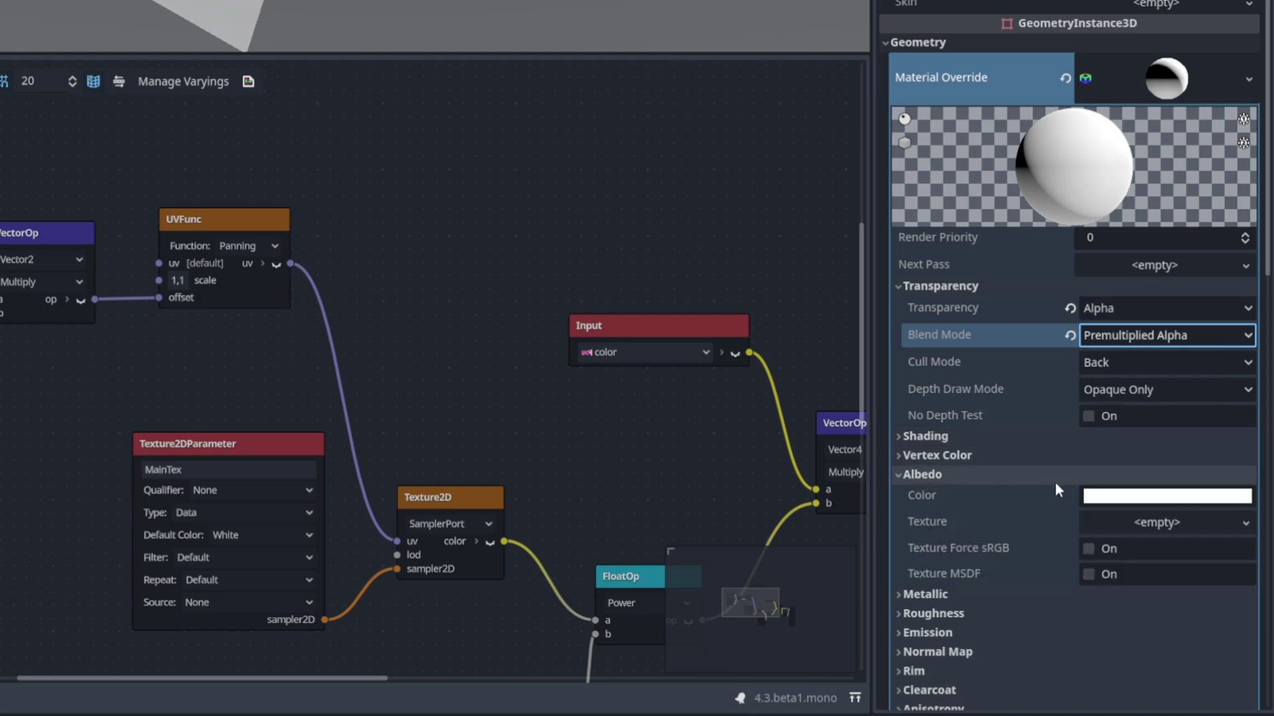
click(1170, 523)
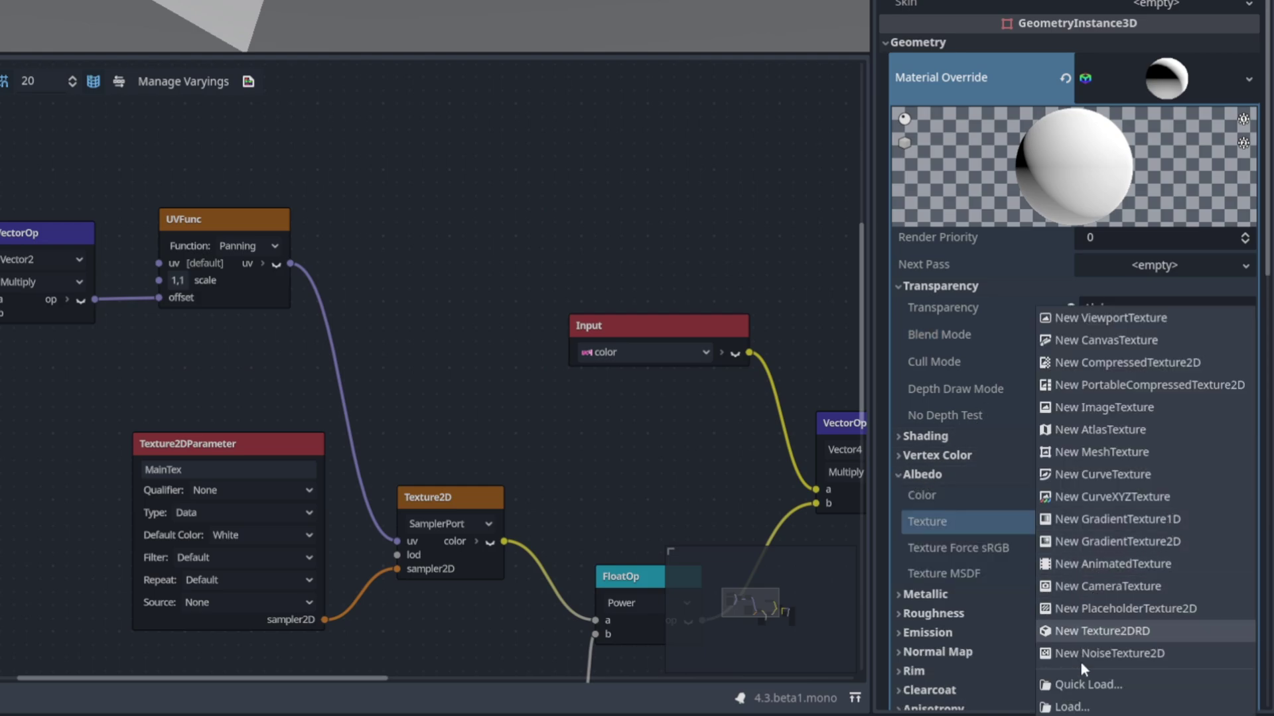
click(1082, 683)
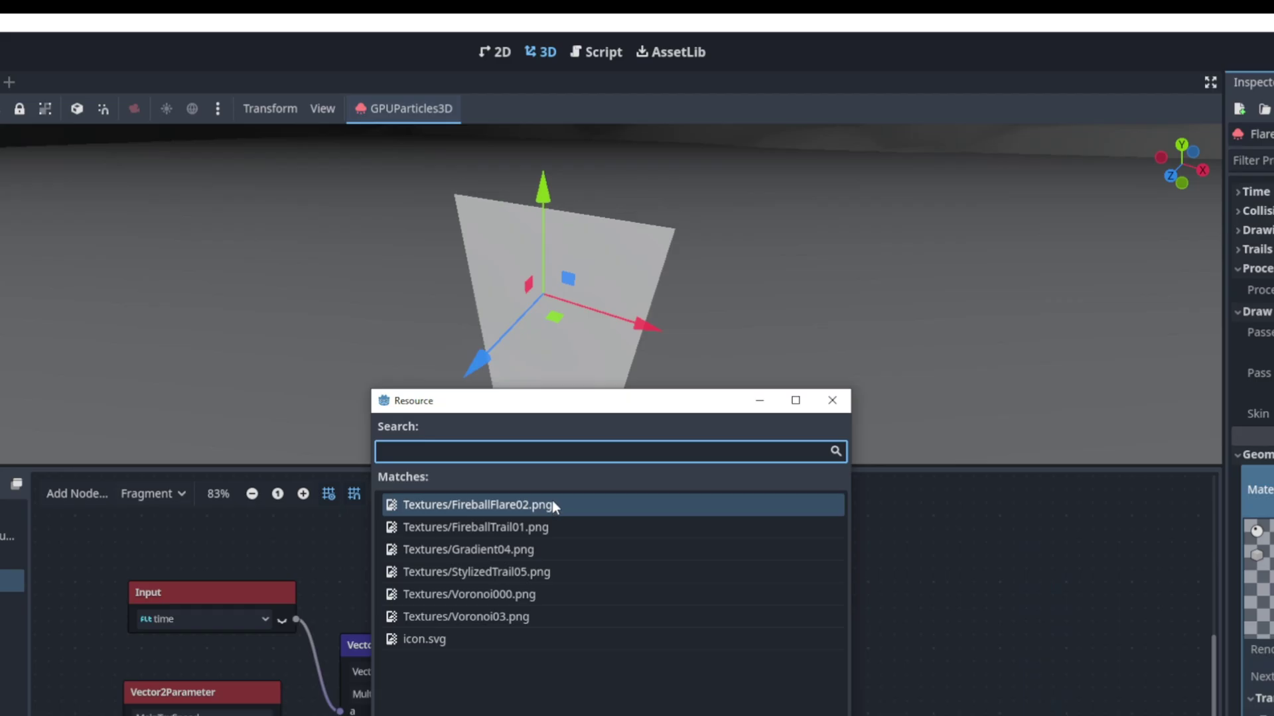
double_click(553, 505)
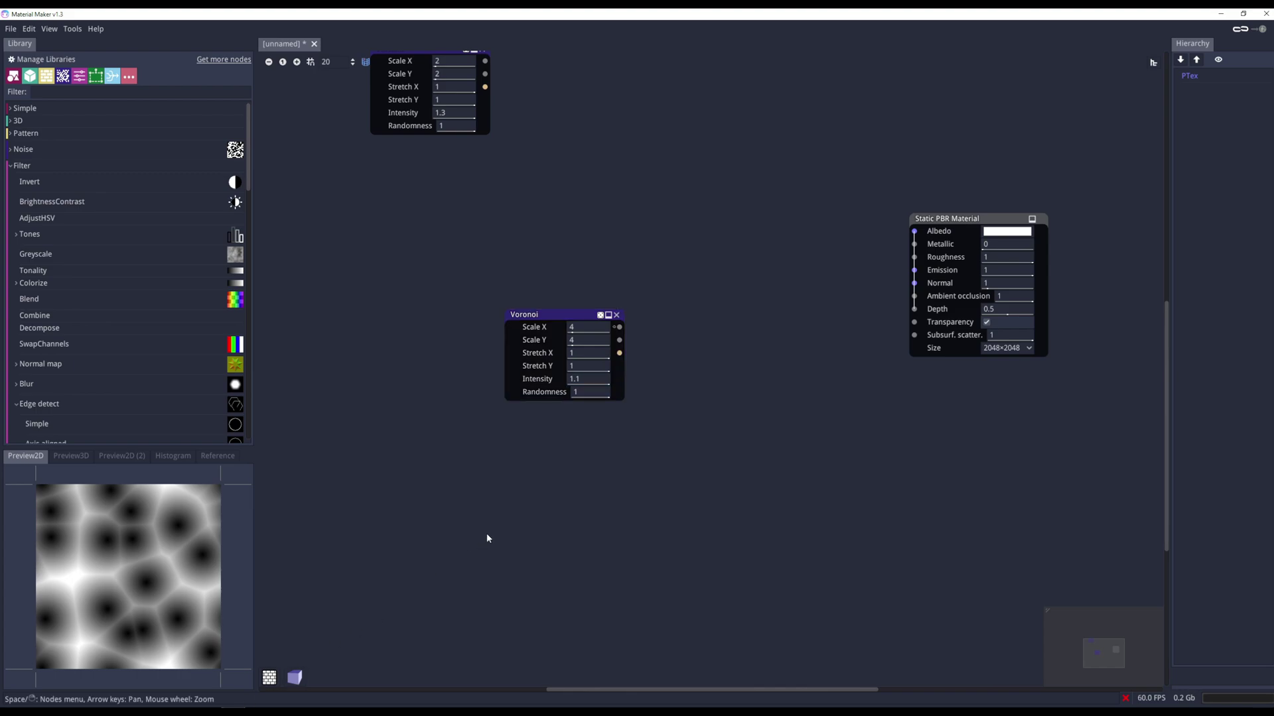
Step: Add a circle Shape node and feed it into a new Colorize node
right_click(495, 520)
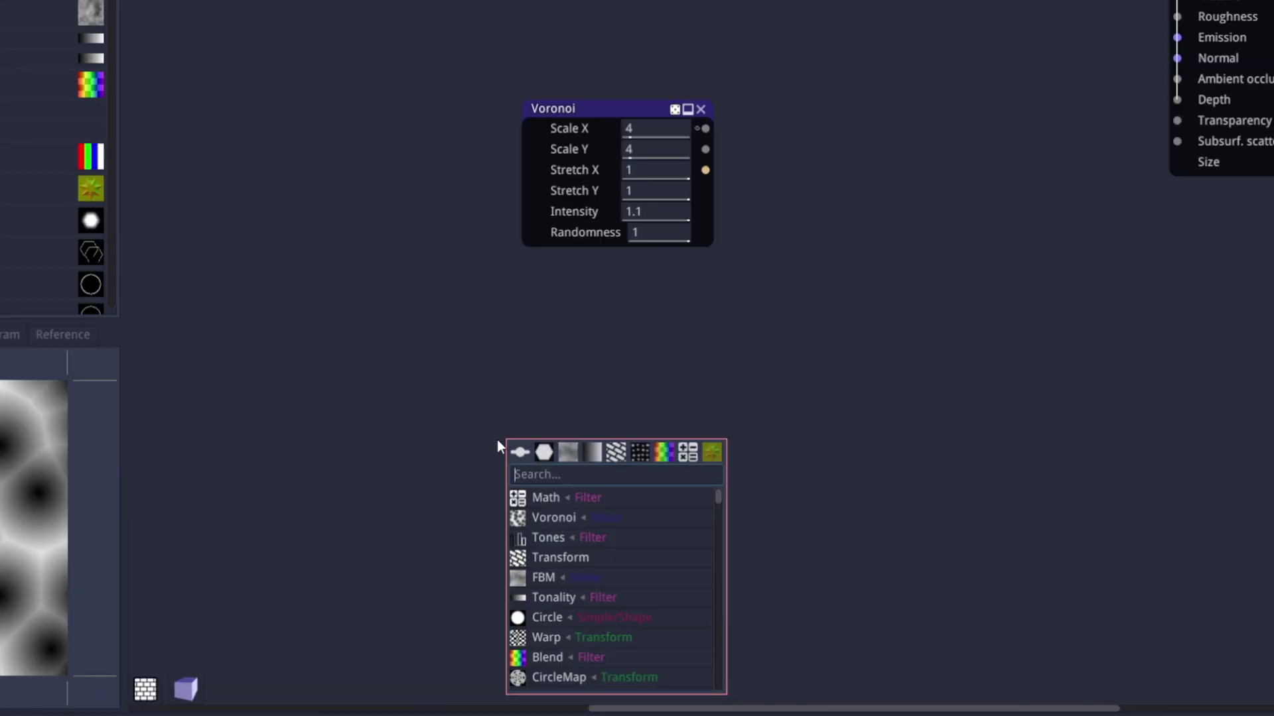
click(548, 617)
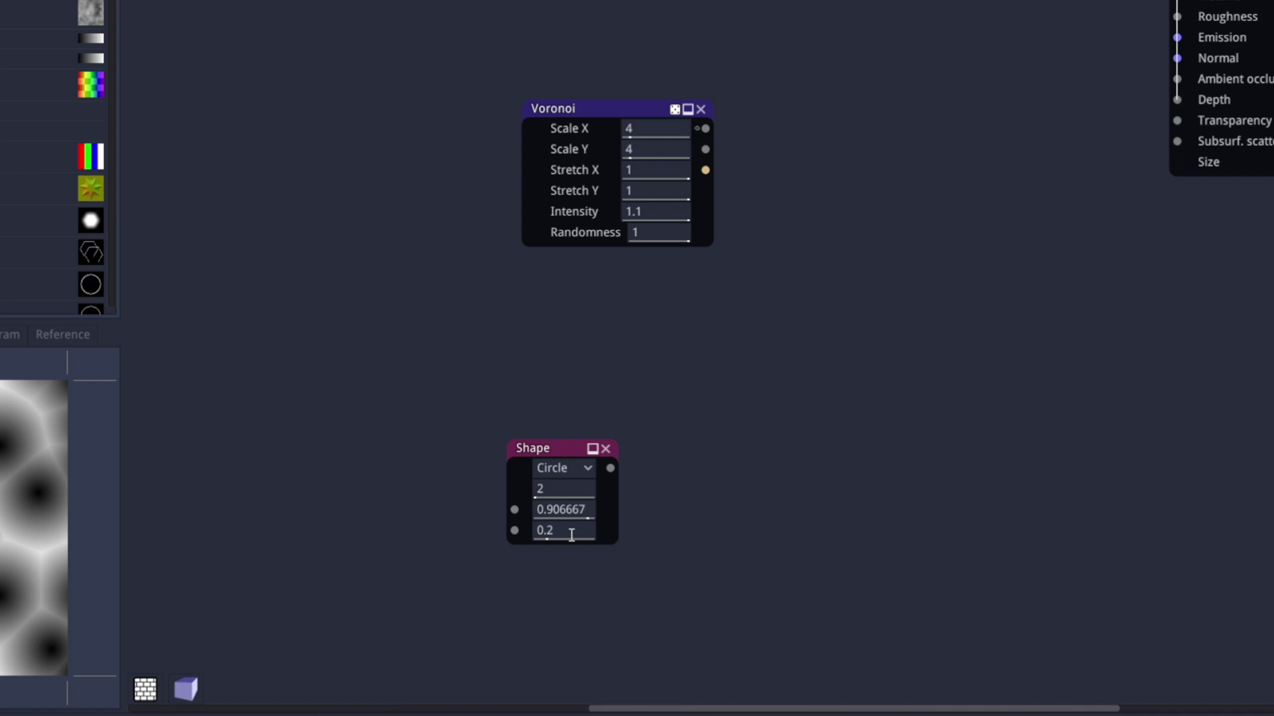
drag(522, 526, 536, 441)
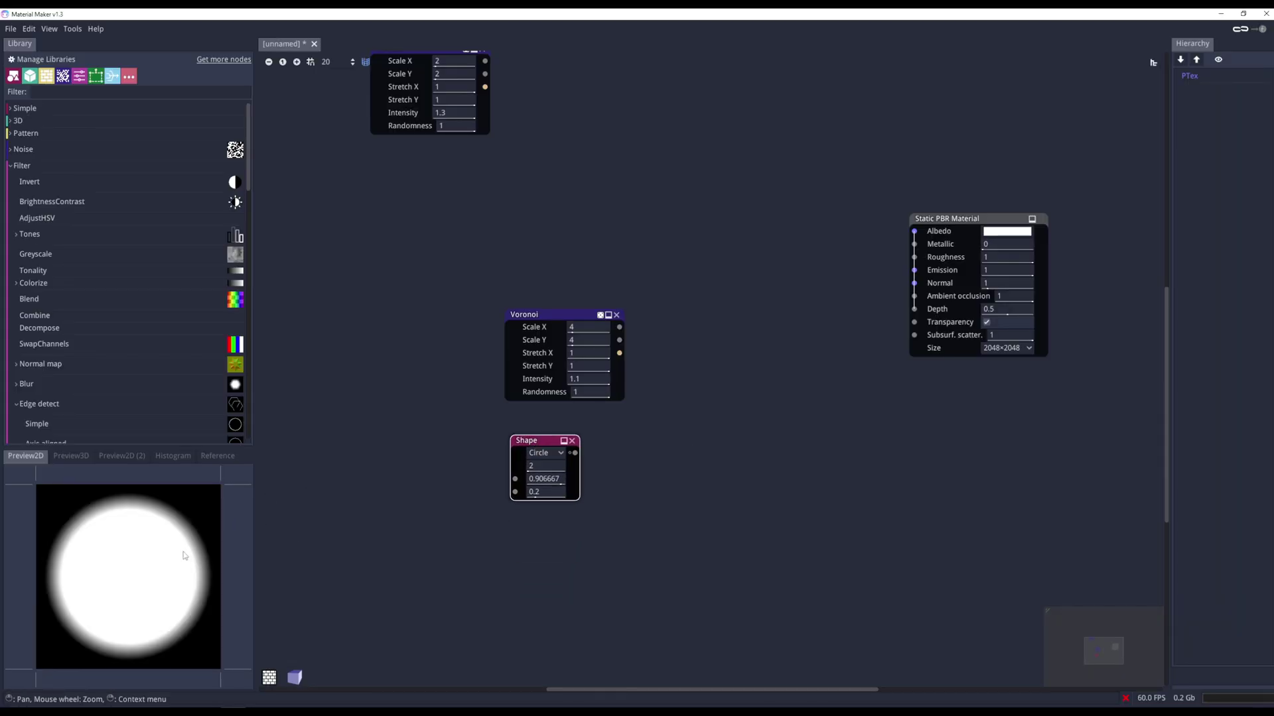
drag(575, 453, 608, 451)
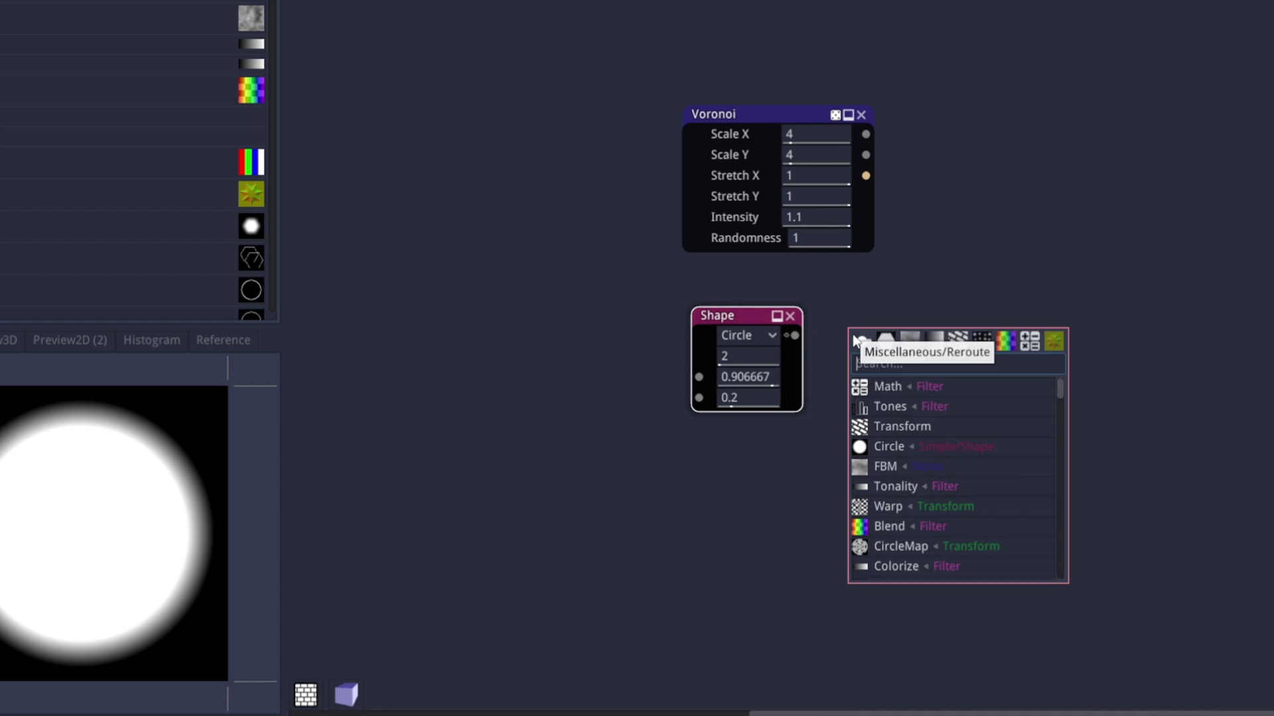
text(color)
key(Return)
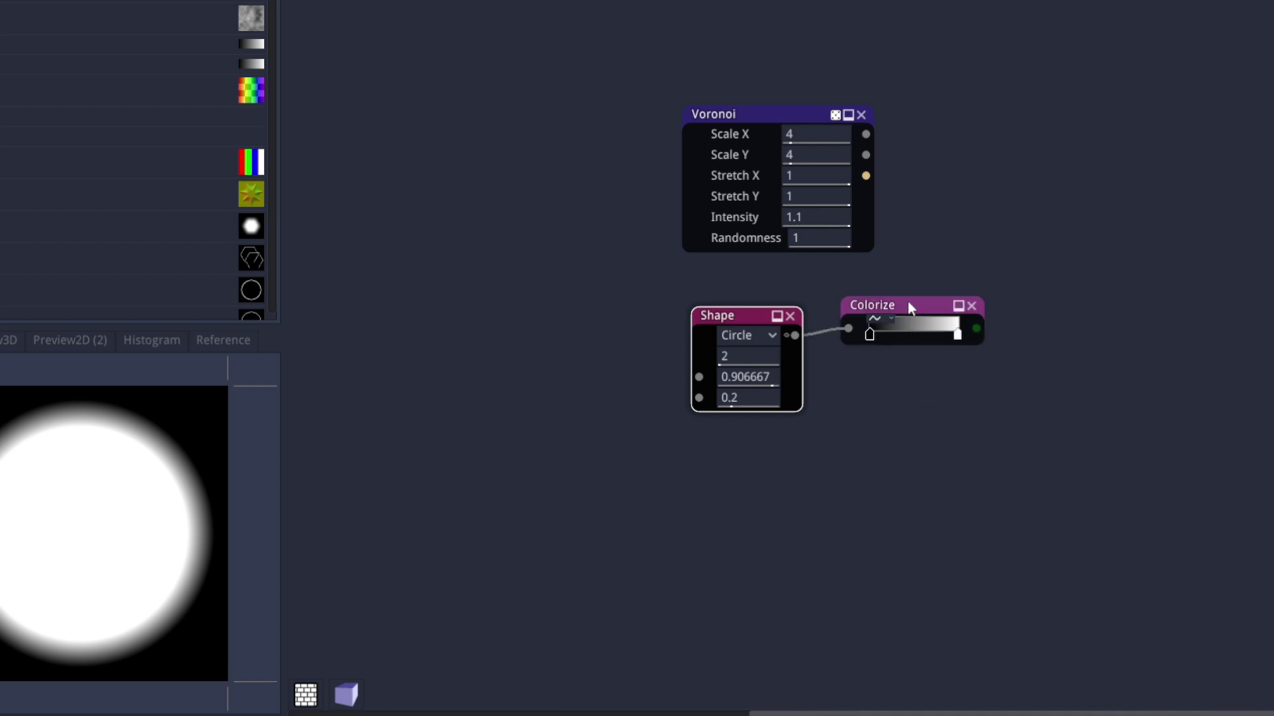
Step: Make the gradient's dark stop fully transparent and move the white stop inward to soften the edge
click(869, 335)
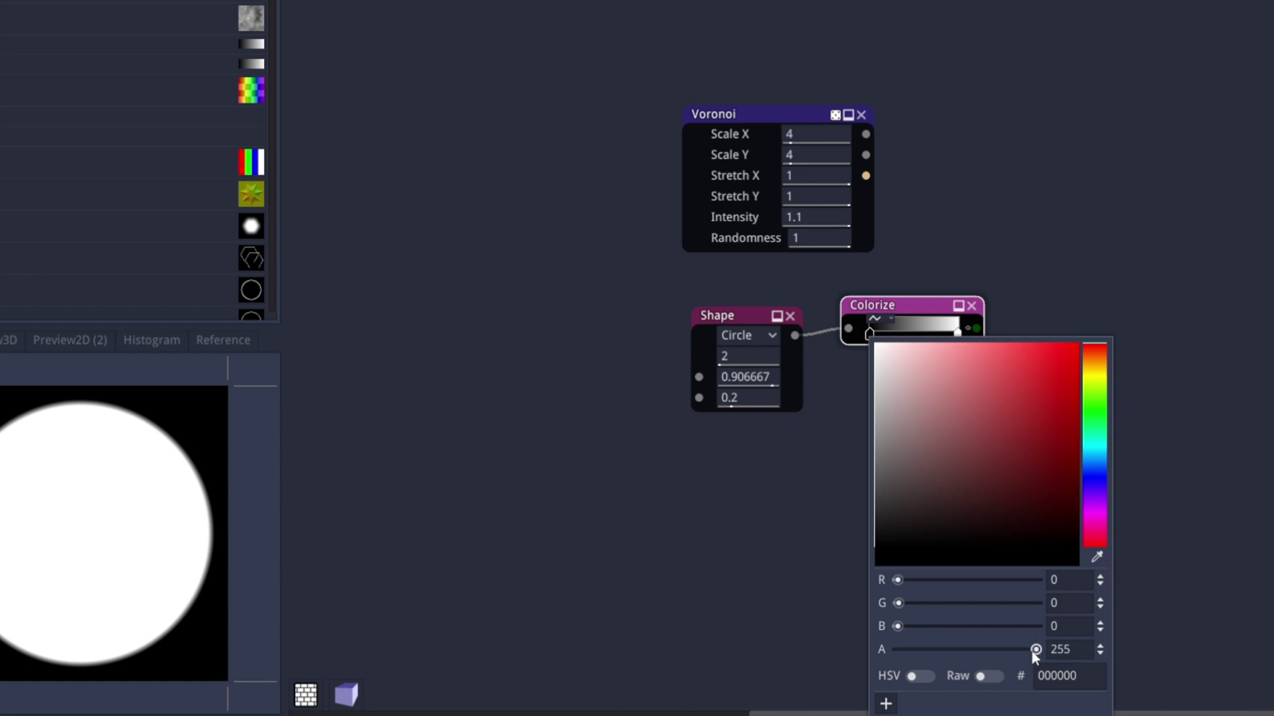
drag(1034, 651, 836, 645)
click(706, 616)
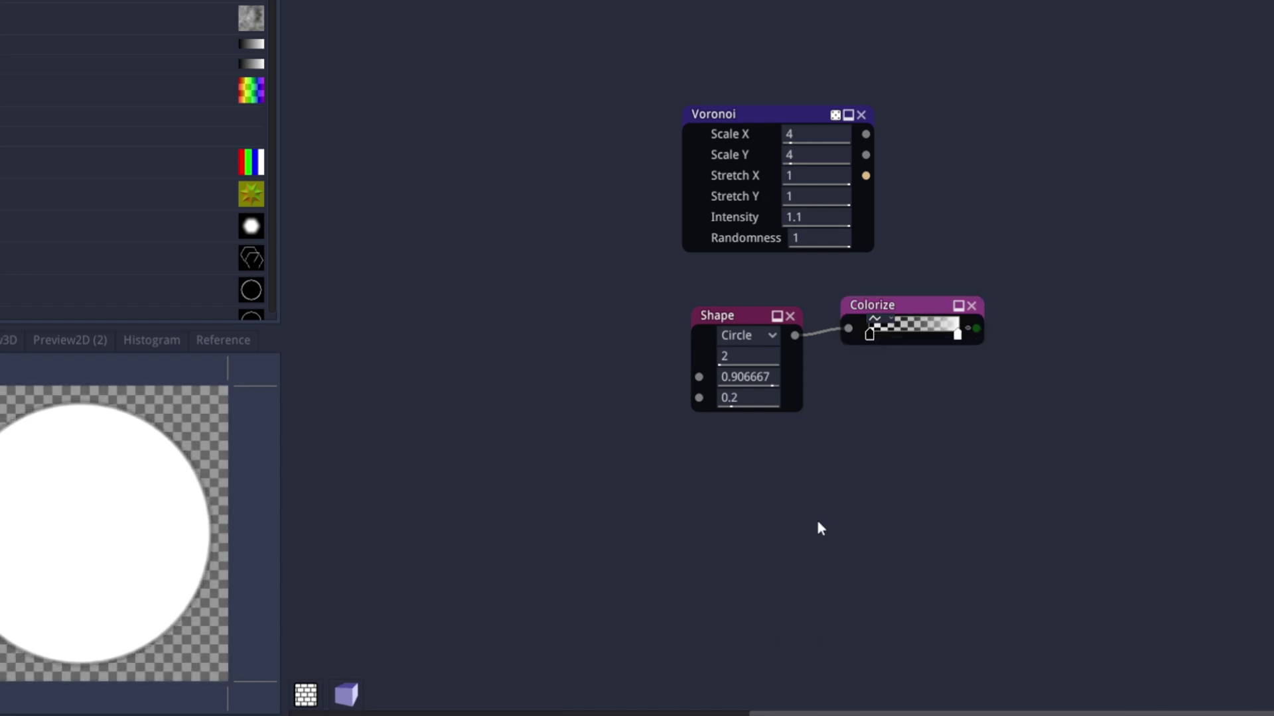
drag(678, 456, 670, 458)
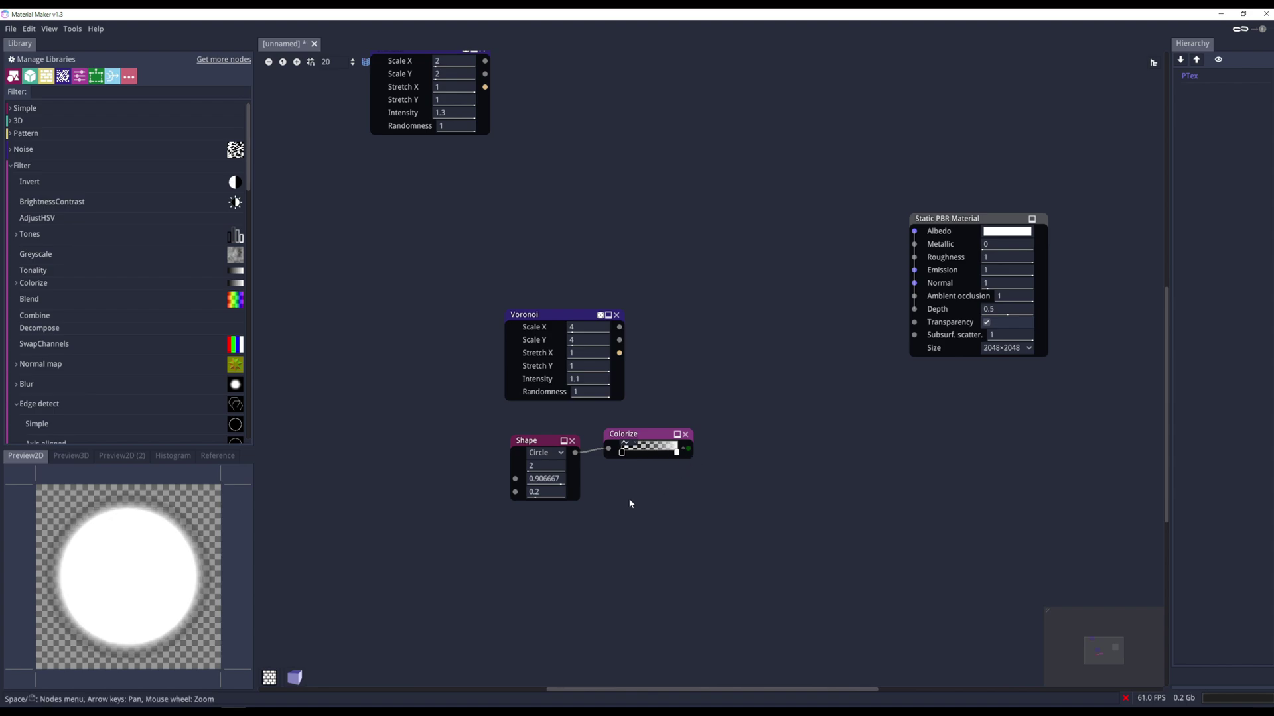
Step: Export the 2D preview as the FireballFlare02.png image
right_click(185, 524)
mouse_move(302, 508)
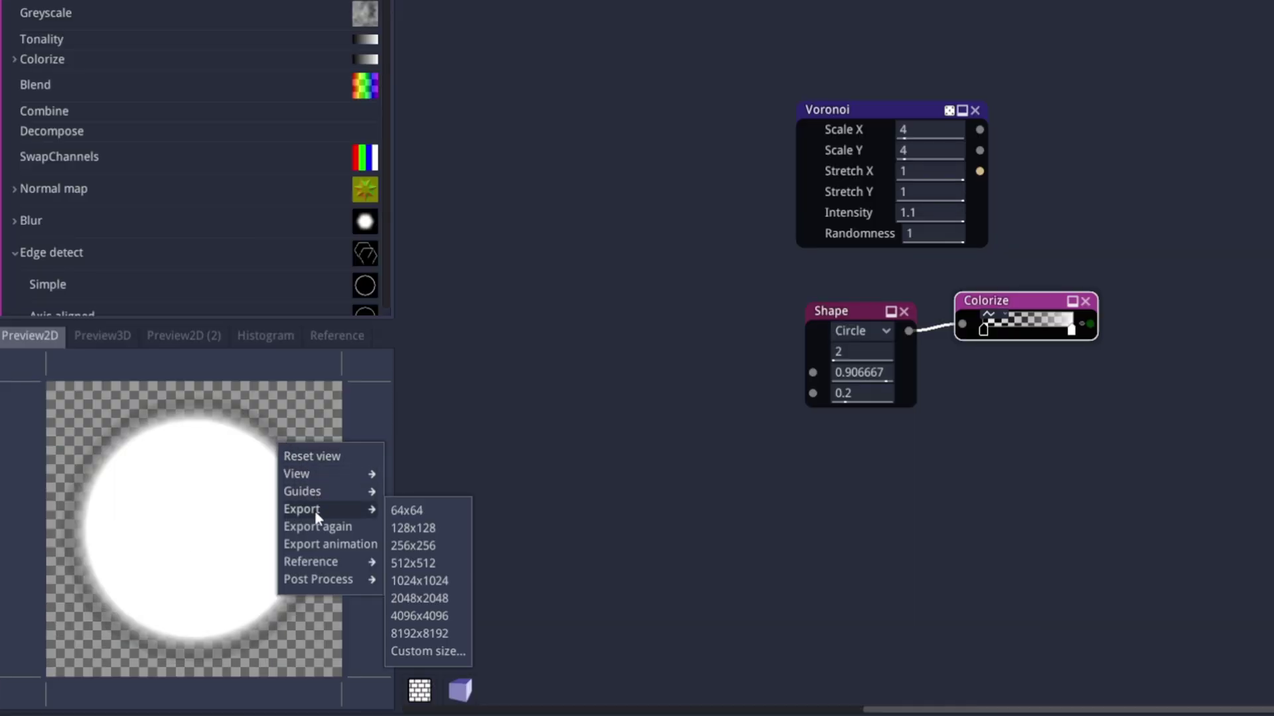
click(410, 599)
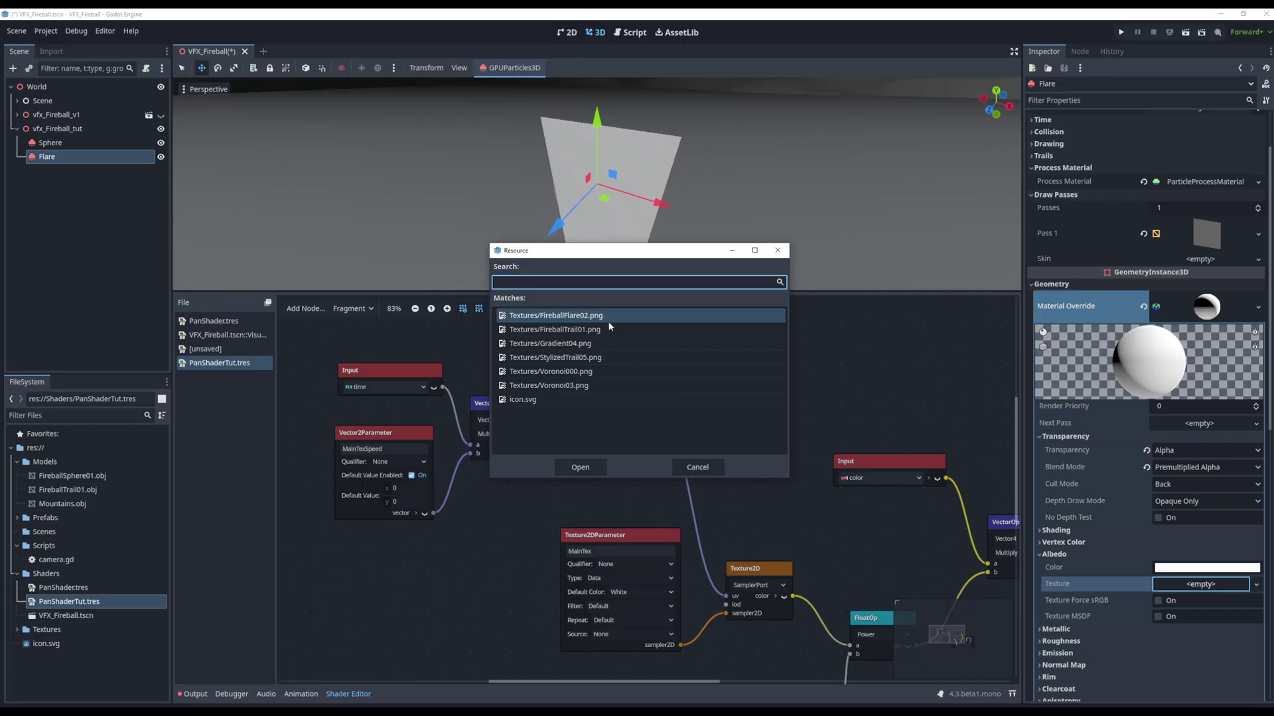
Step: Apply the FireballFlare02 texture, make the material unshaded and use vertex colour as albedo
double_click(601, 315)
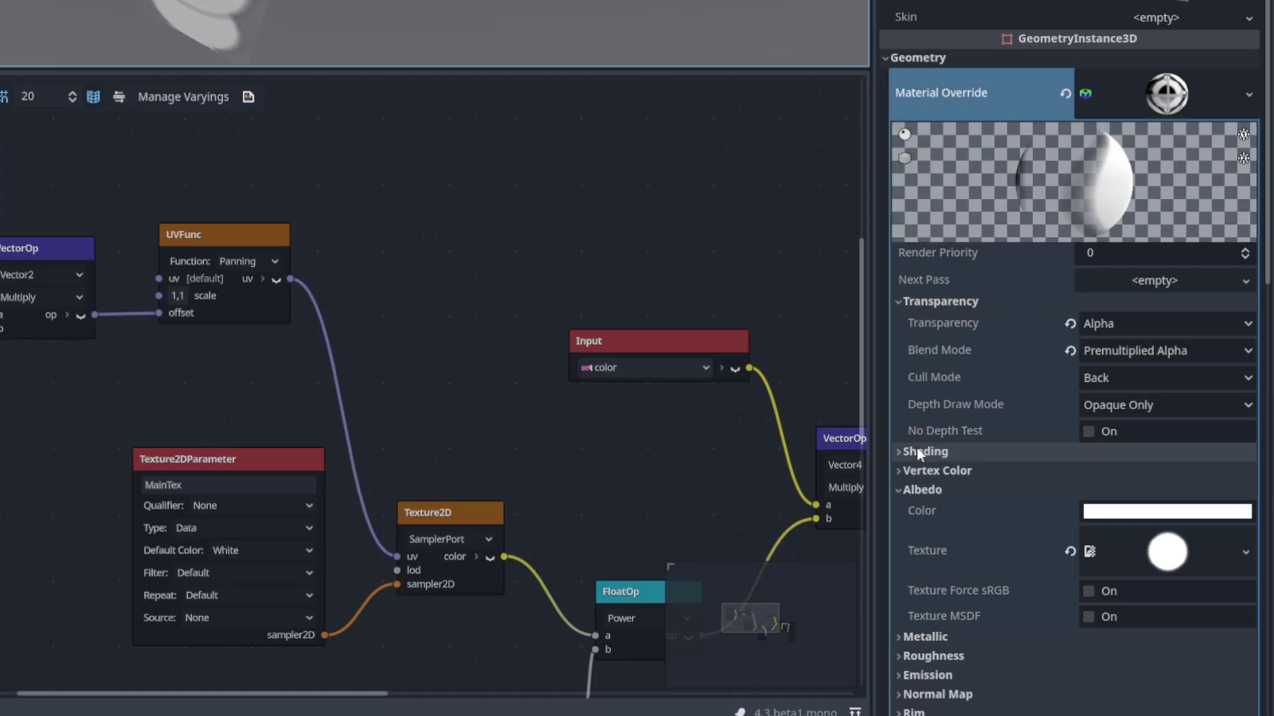
click(916, 454)
click(1113, 474)
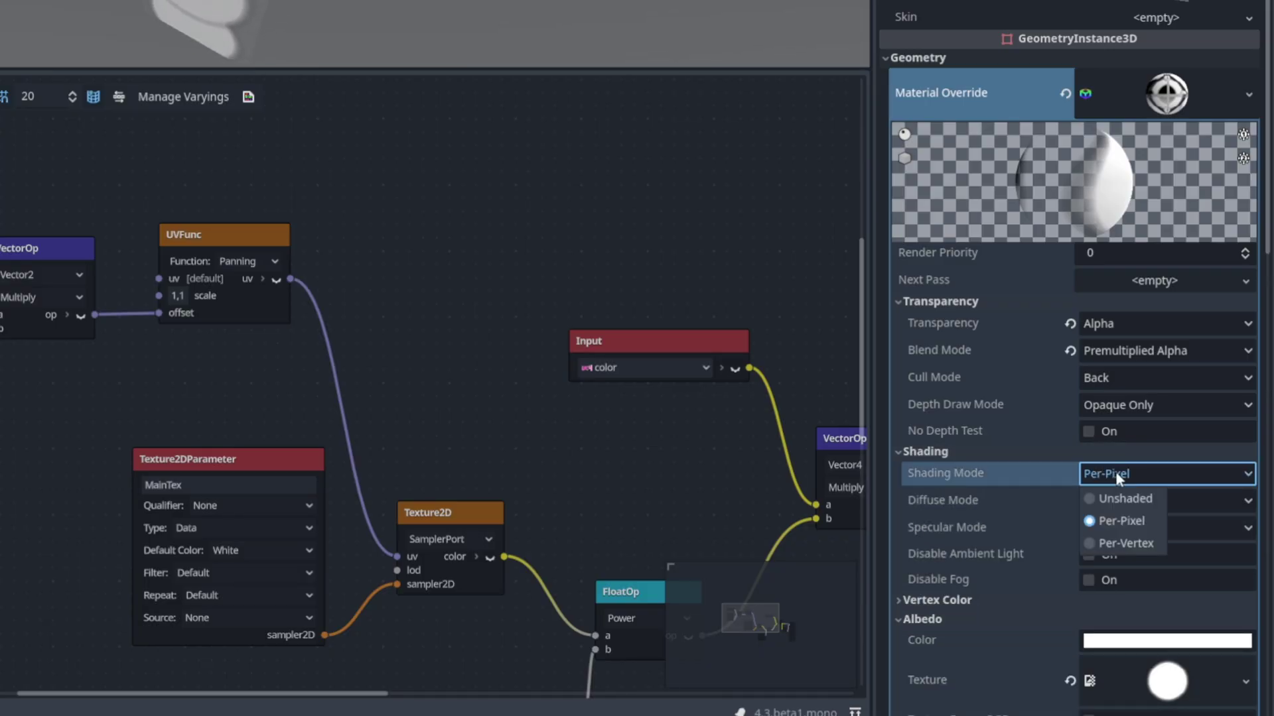
click(1120, 502)
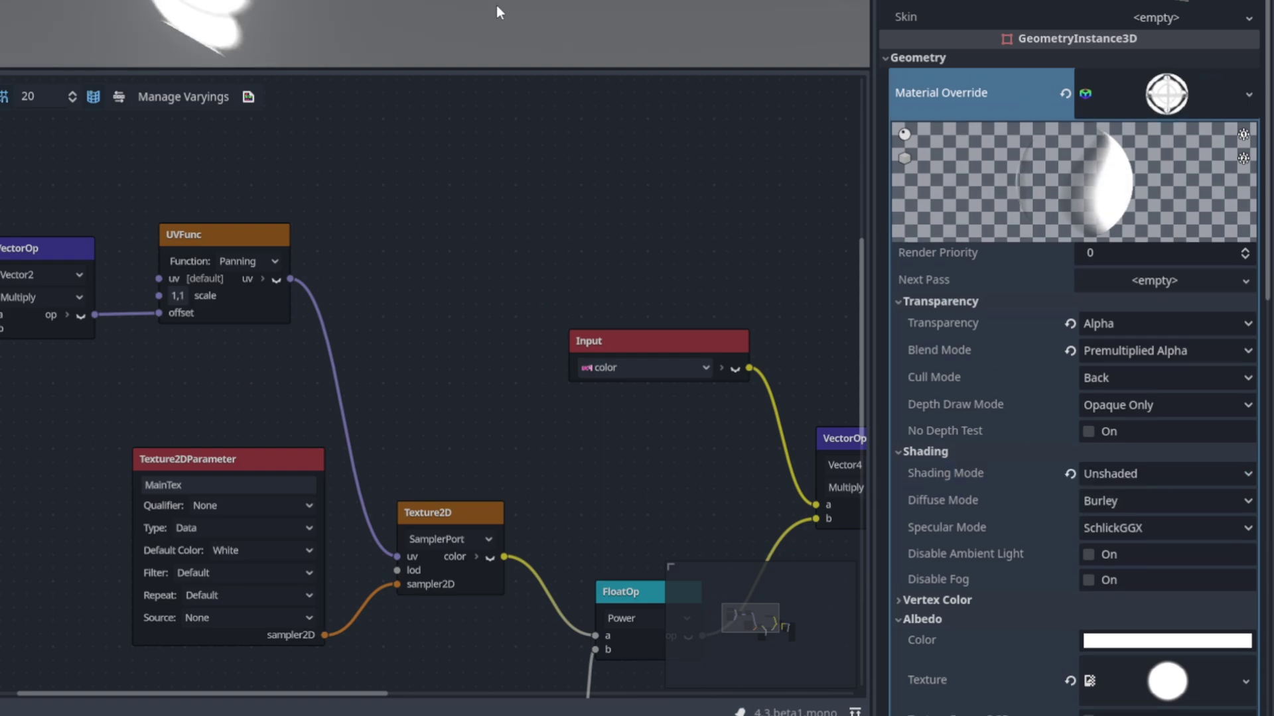
click(995, 597)
scroll(1115, 487, down, 4)
click(1087, 388)
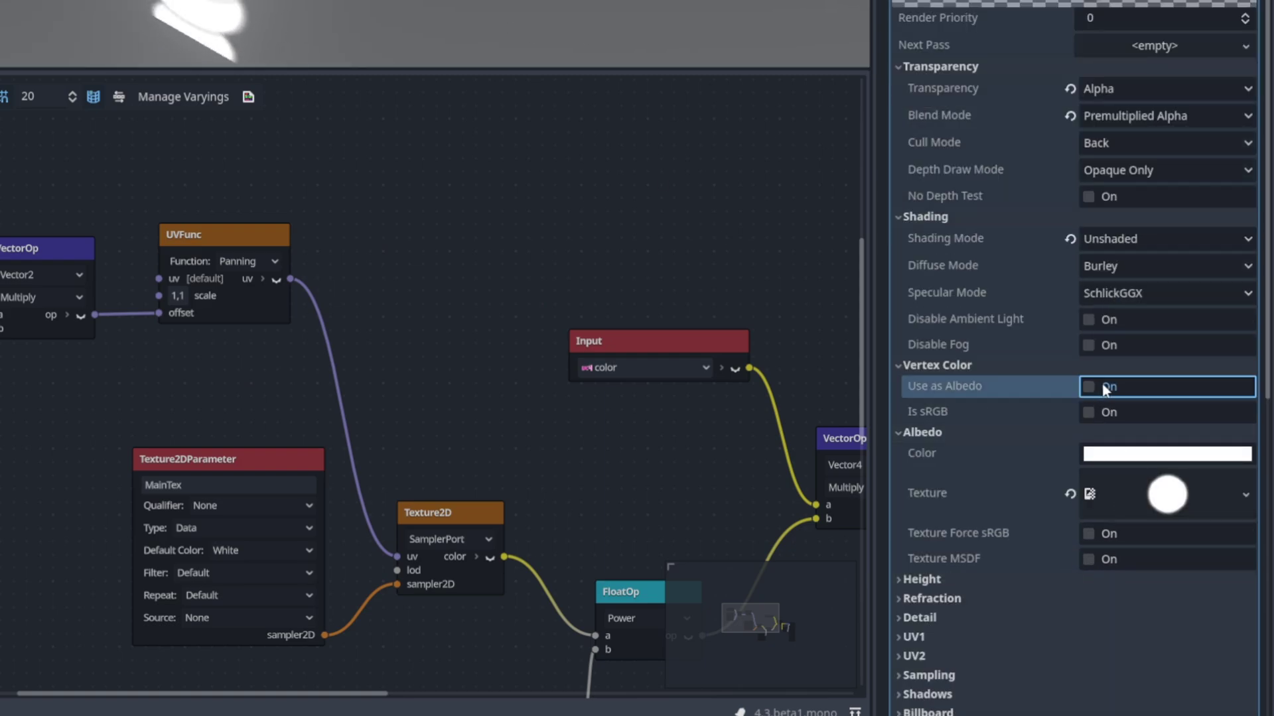
scroll(1074, 409, down, 2)
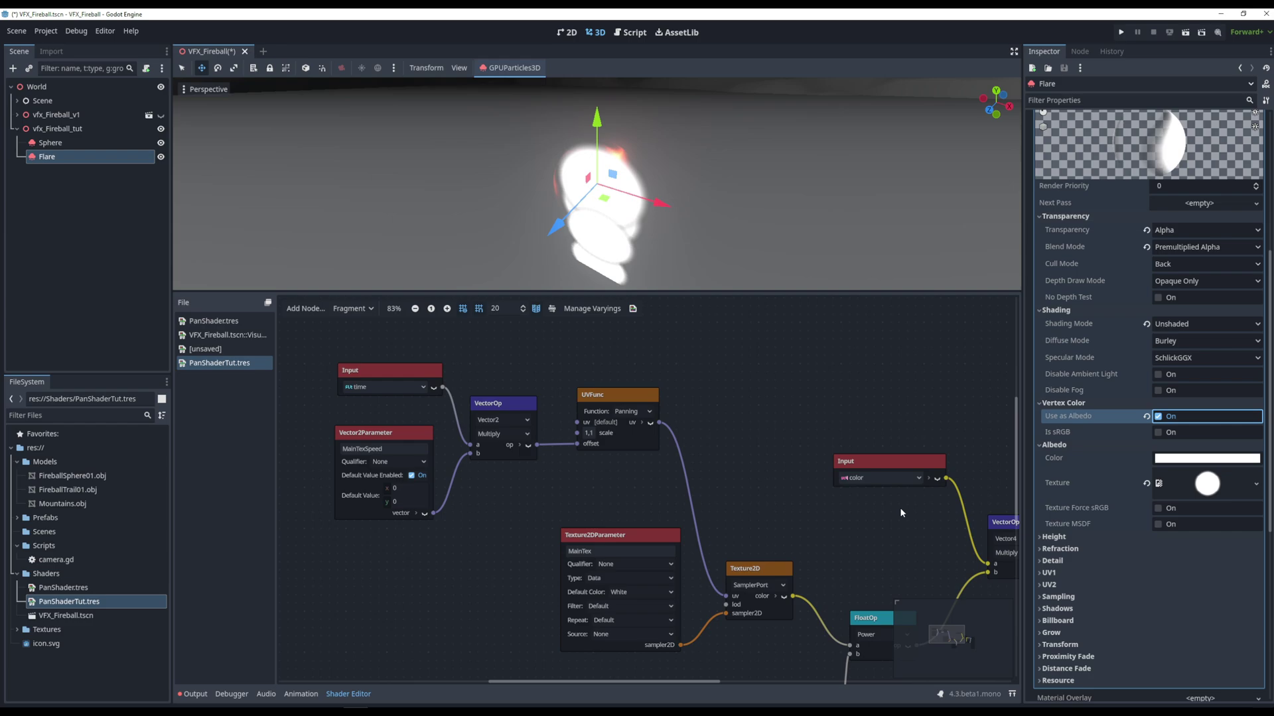
scroll(1142, 514, down, 3)
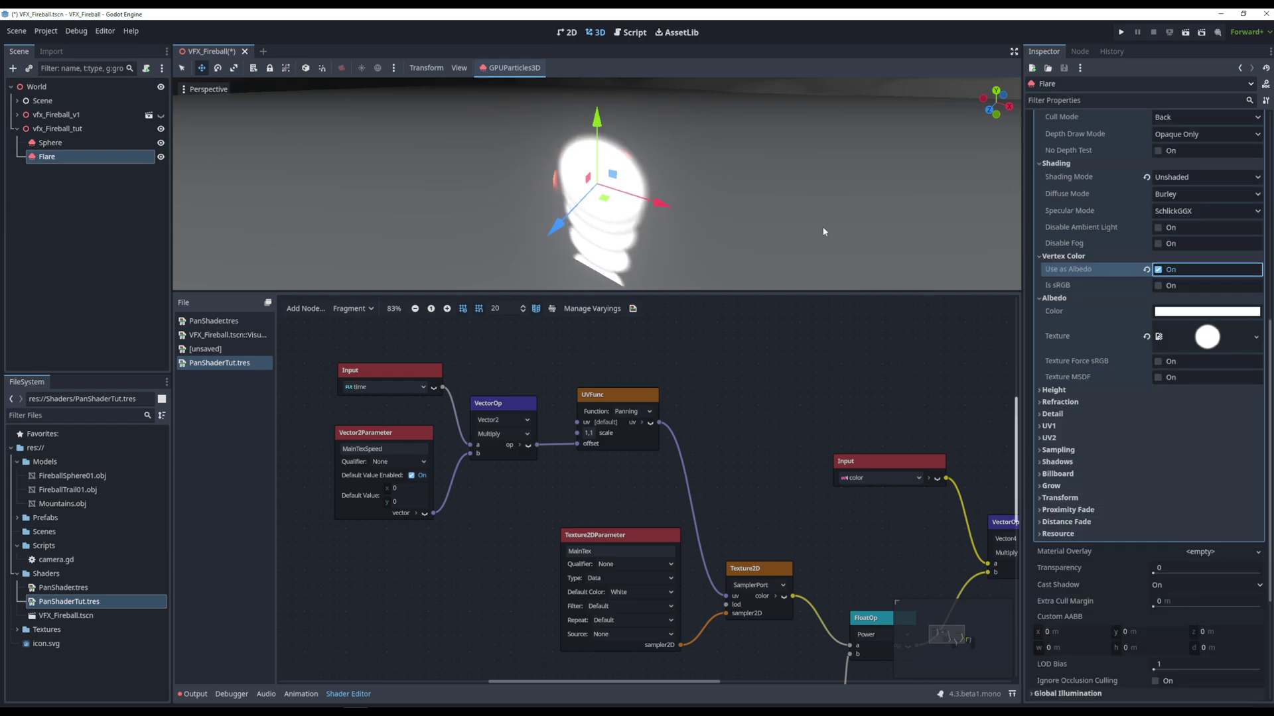
Step: Set the material's Billboard Mode to Particle Billboard
middle_drag(718, 194, 699, 159)
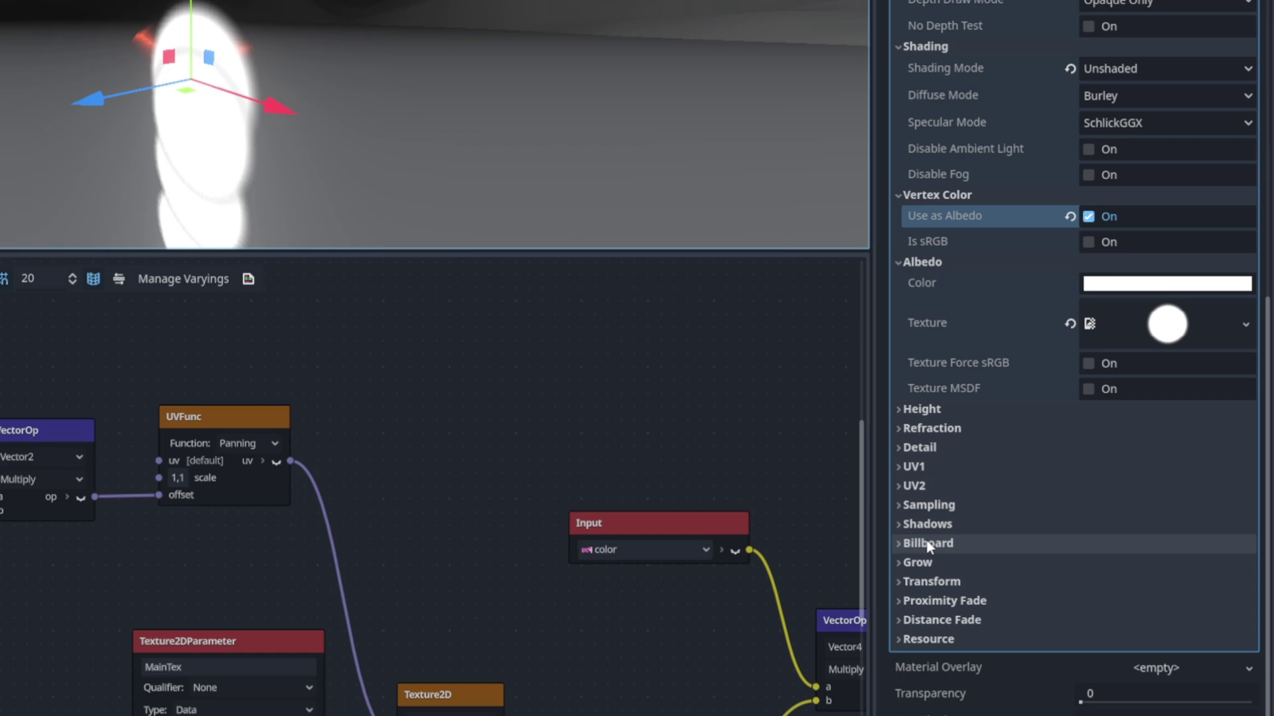
click(927, 544)
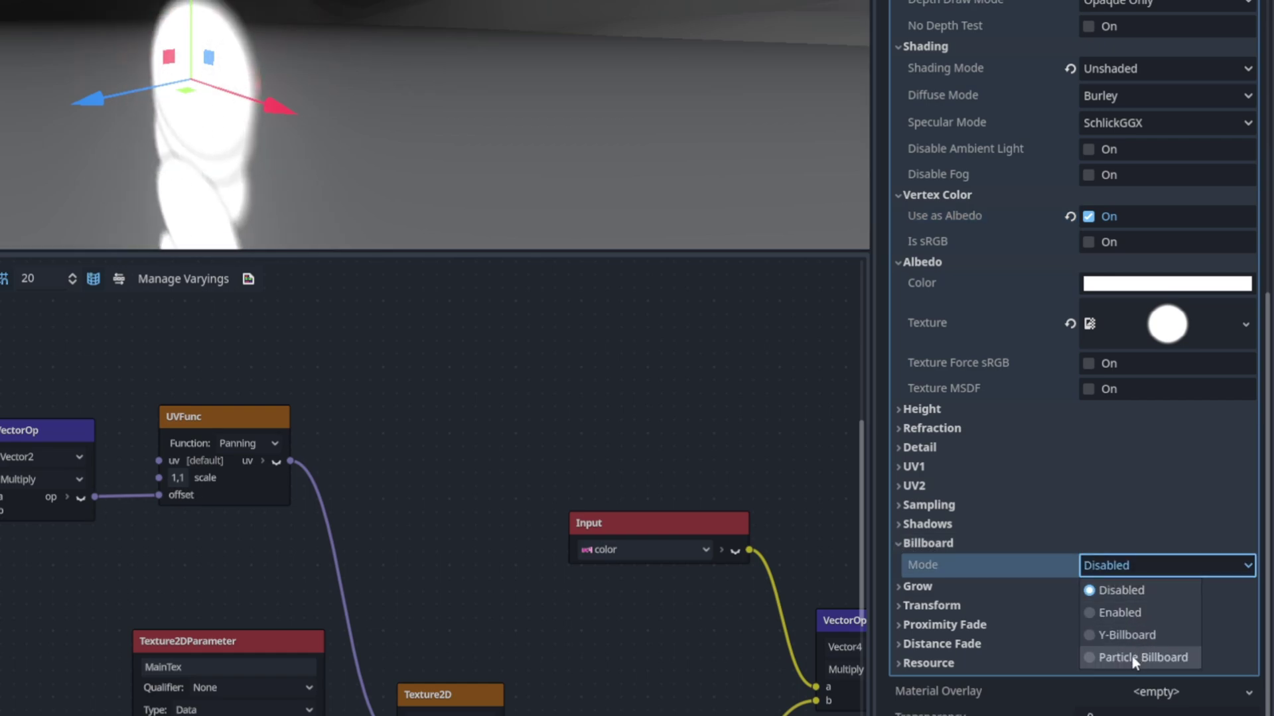
key(Escape)
click(1130, 652)
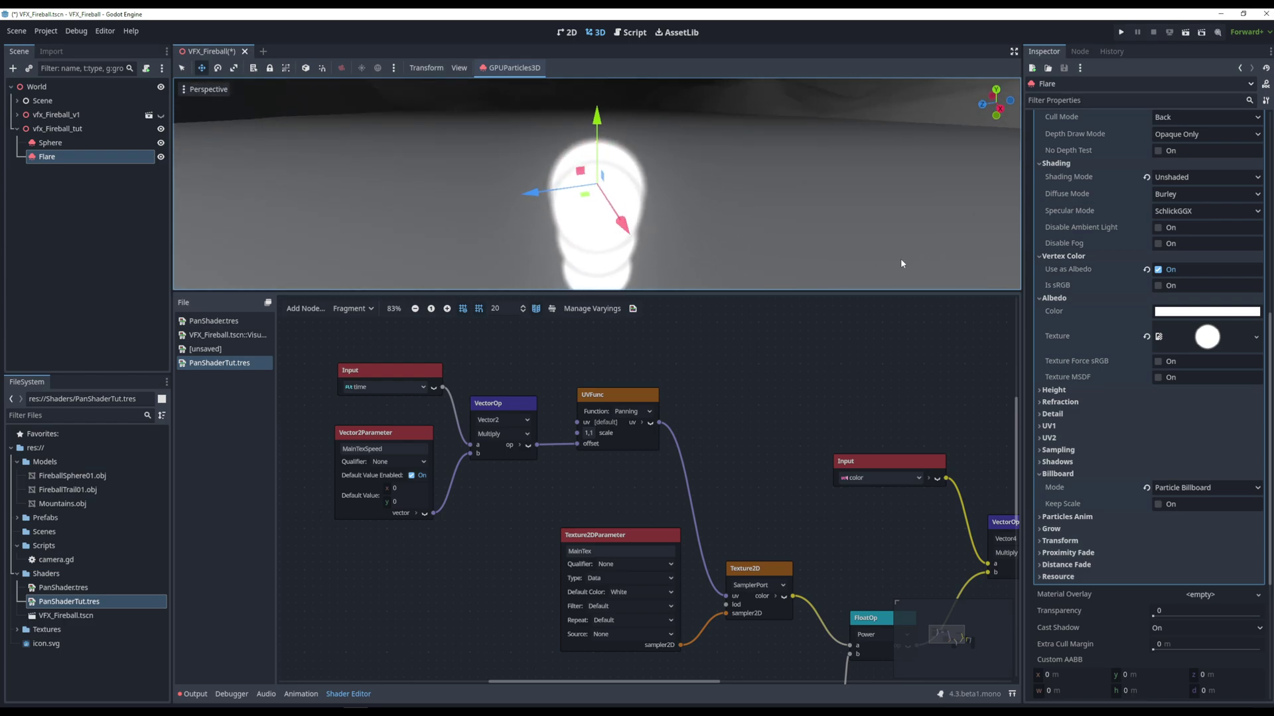
scroll(1156, 448, up, 5)
scroll(1157, 447, up, 5)
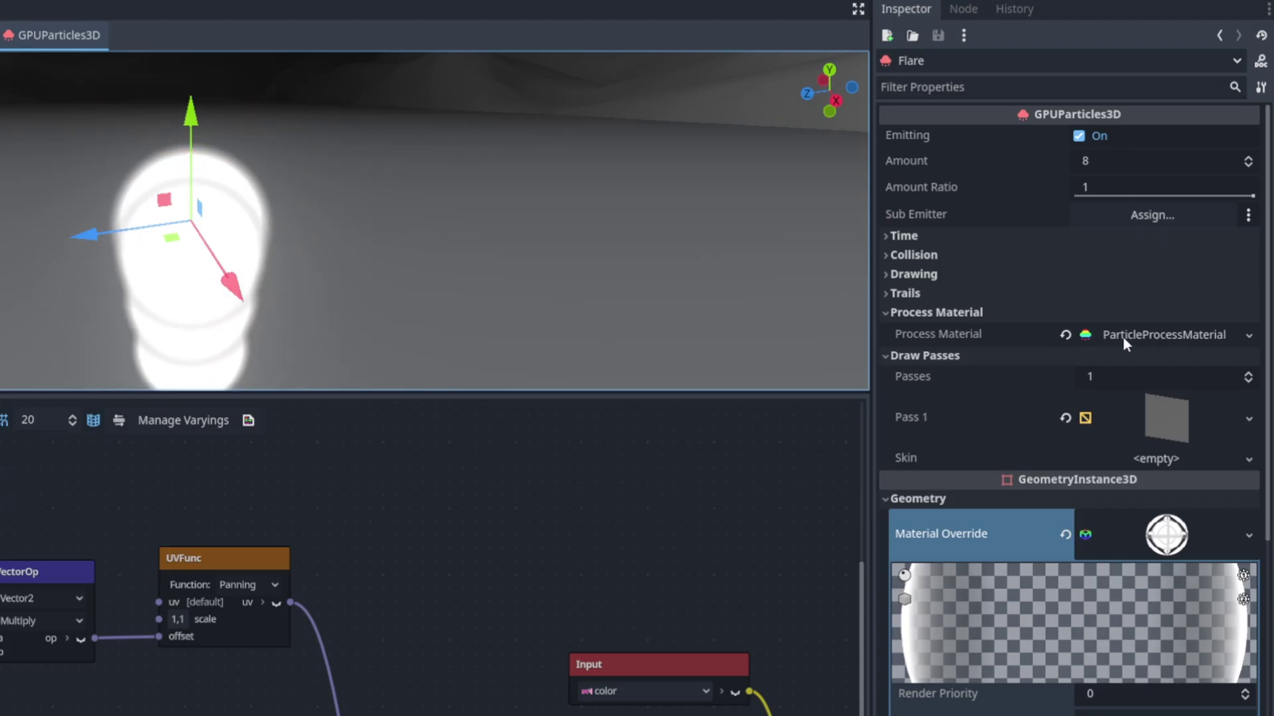
Step: Set Amount to 1, Fixed FPS to 60 and enable Local Coords
click(1130, 335)
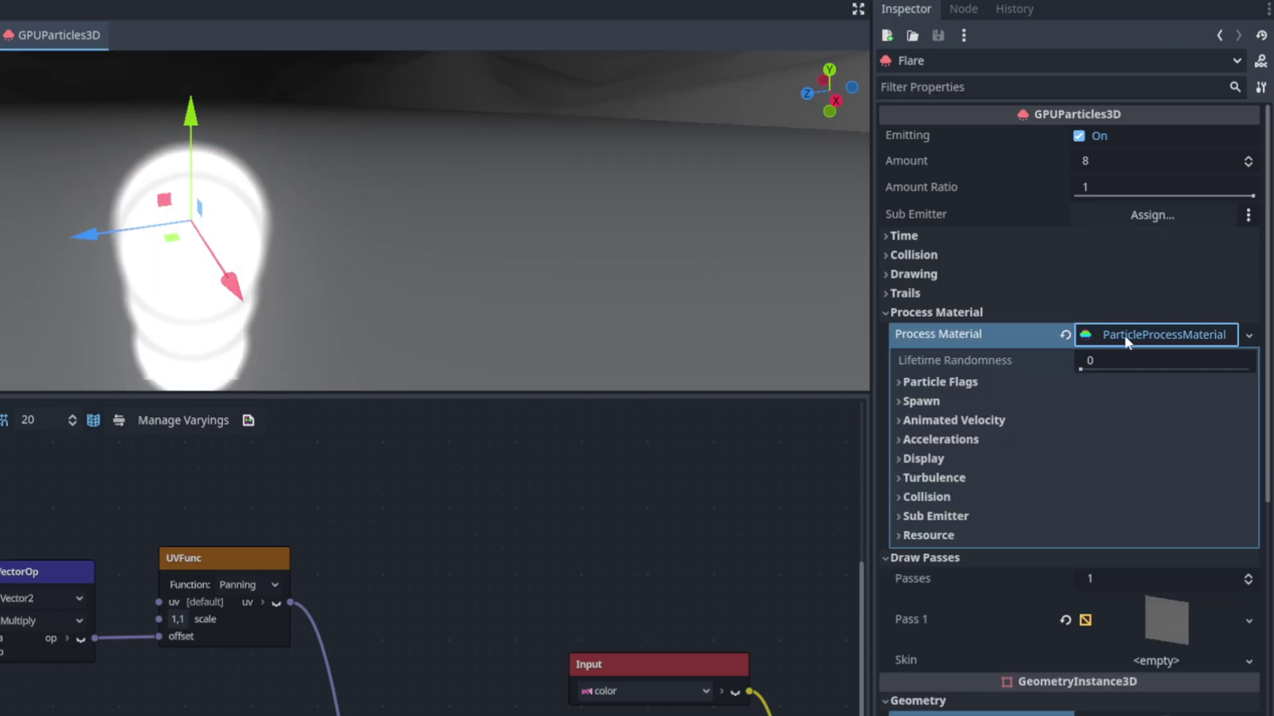
click(1107, 157)
text(1)
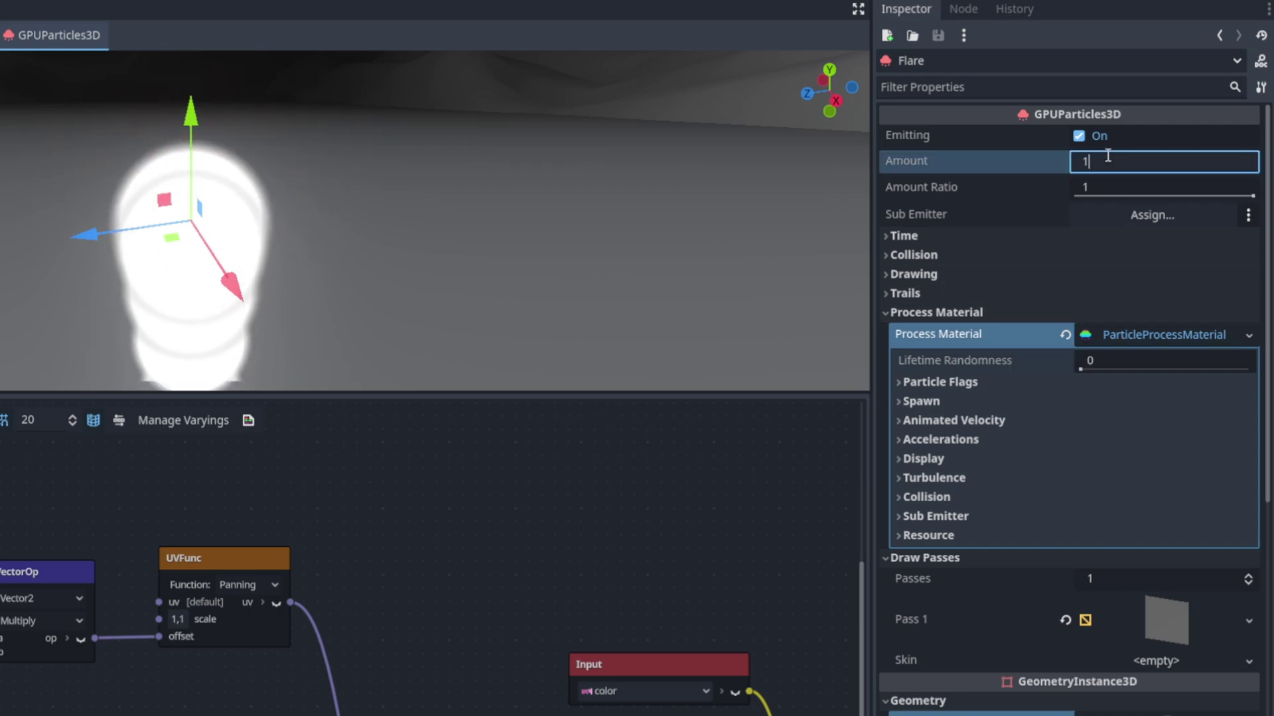
key(Return)
click(934, 240)
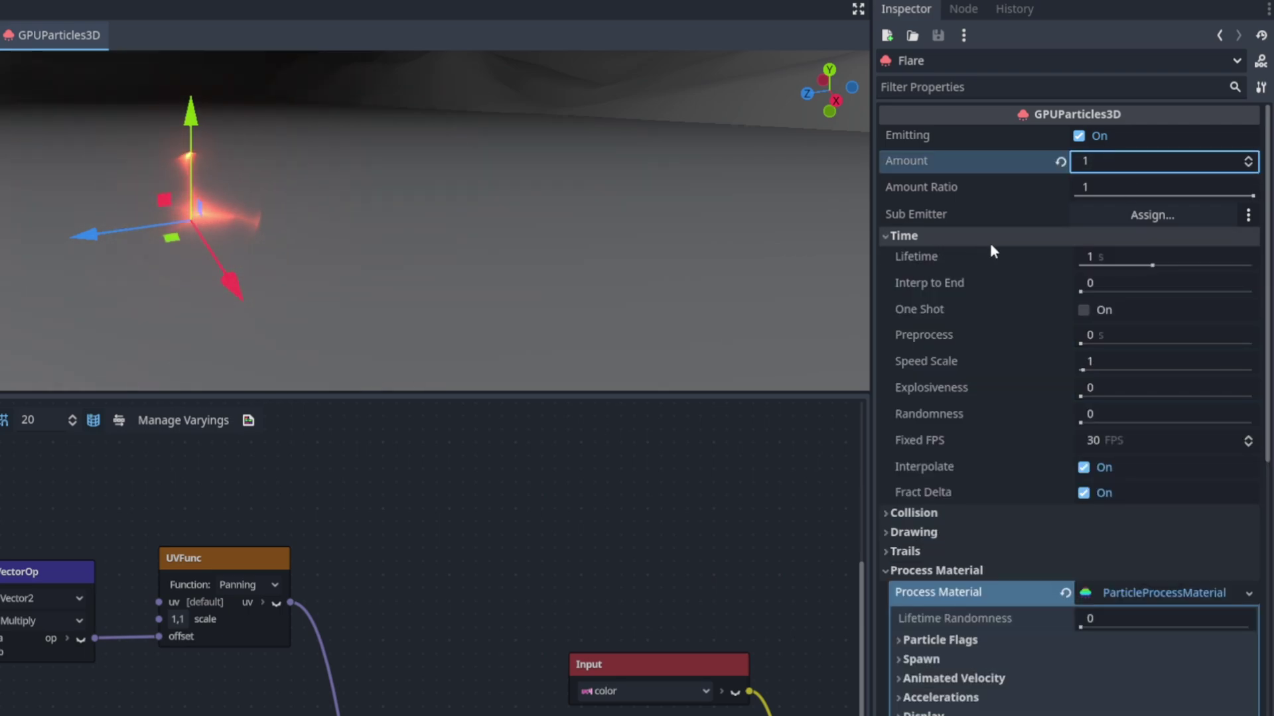
click(1126, 440)
text(6)
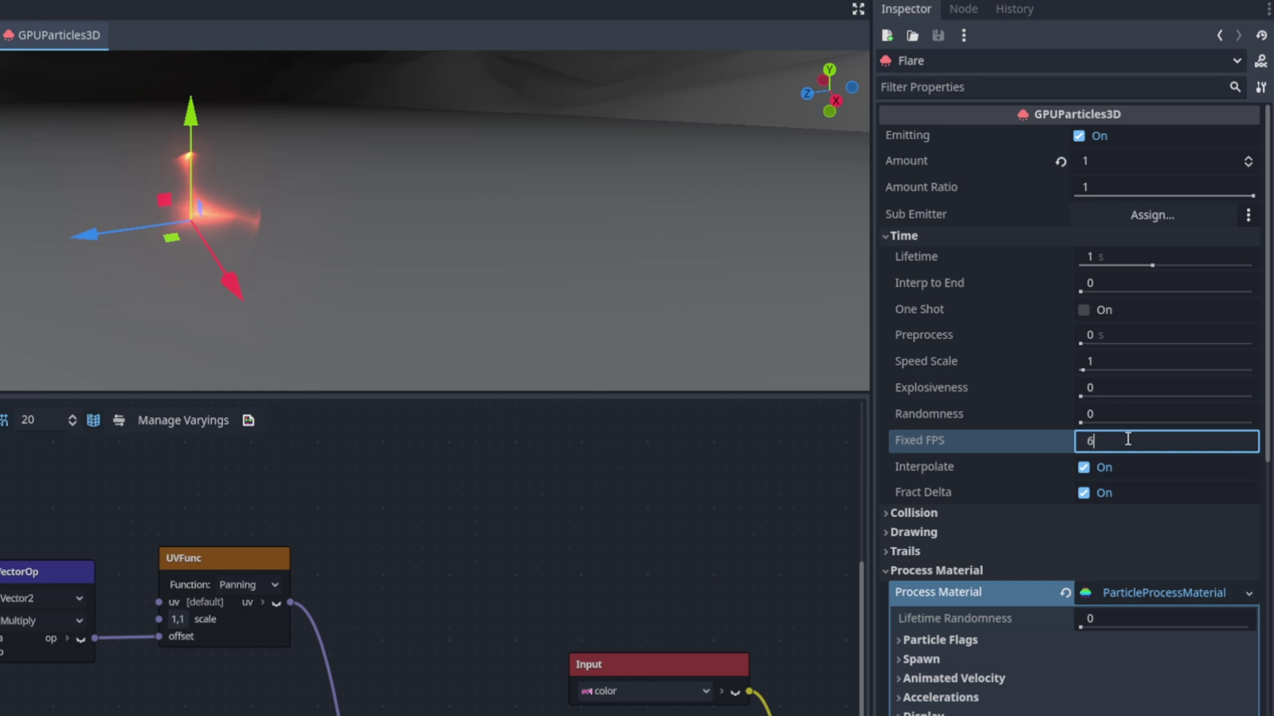
text(0)
key(Return)
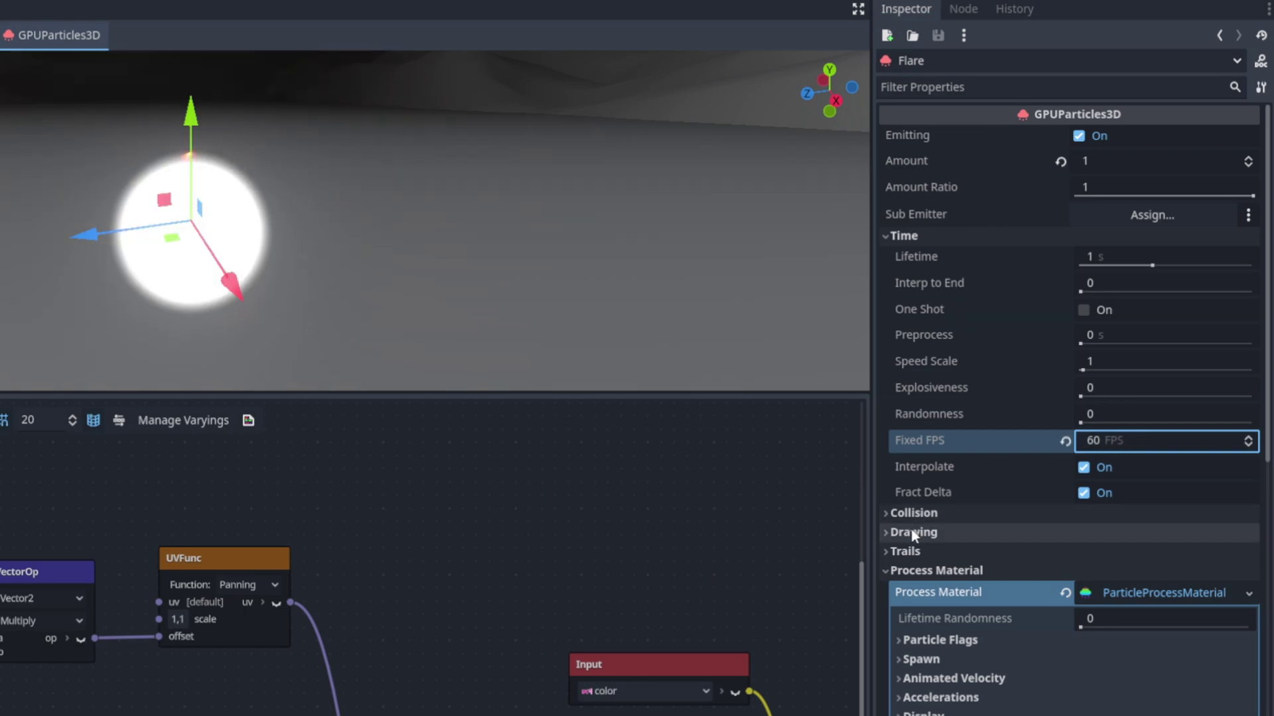
click(912, 534)
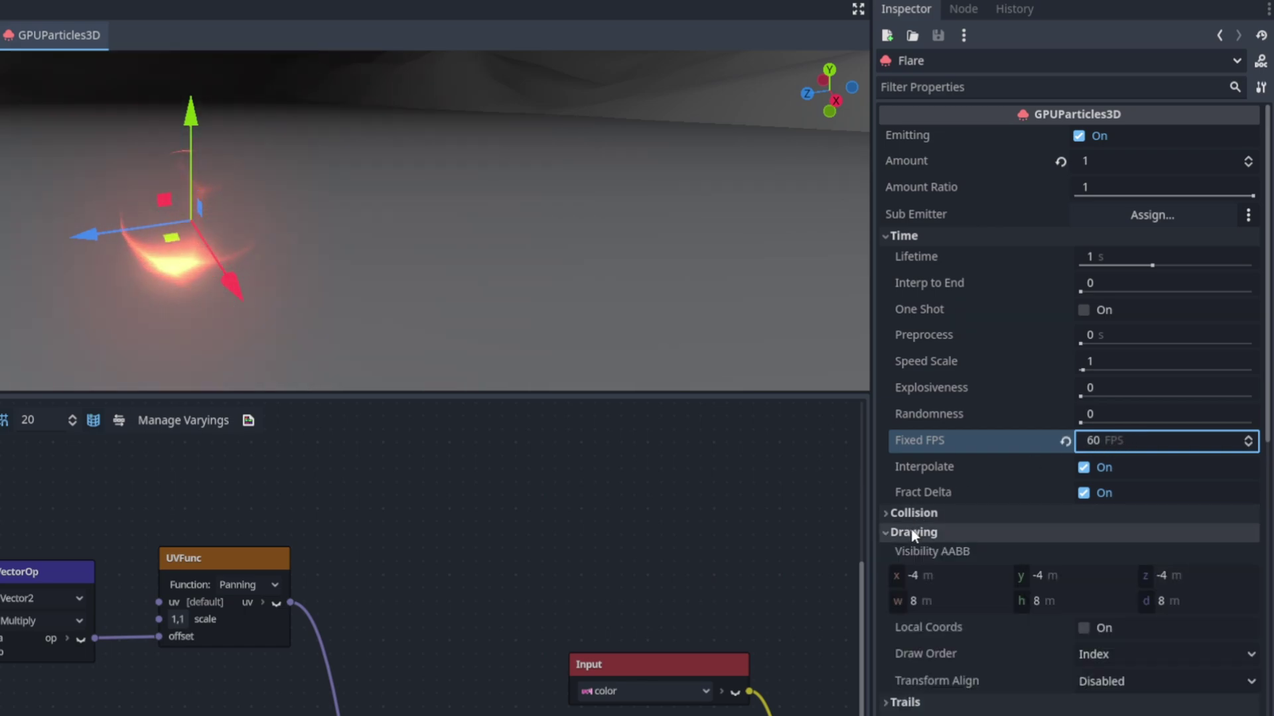
click(1084, 628)
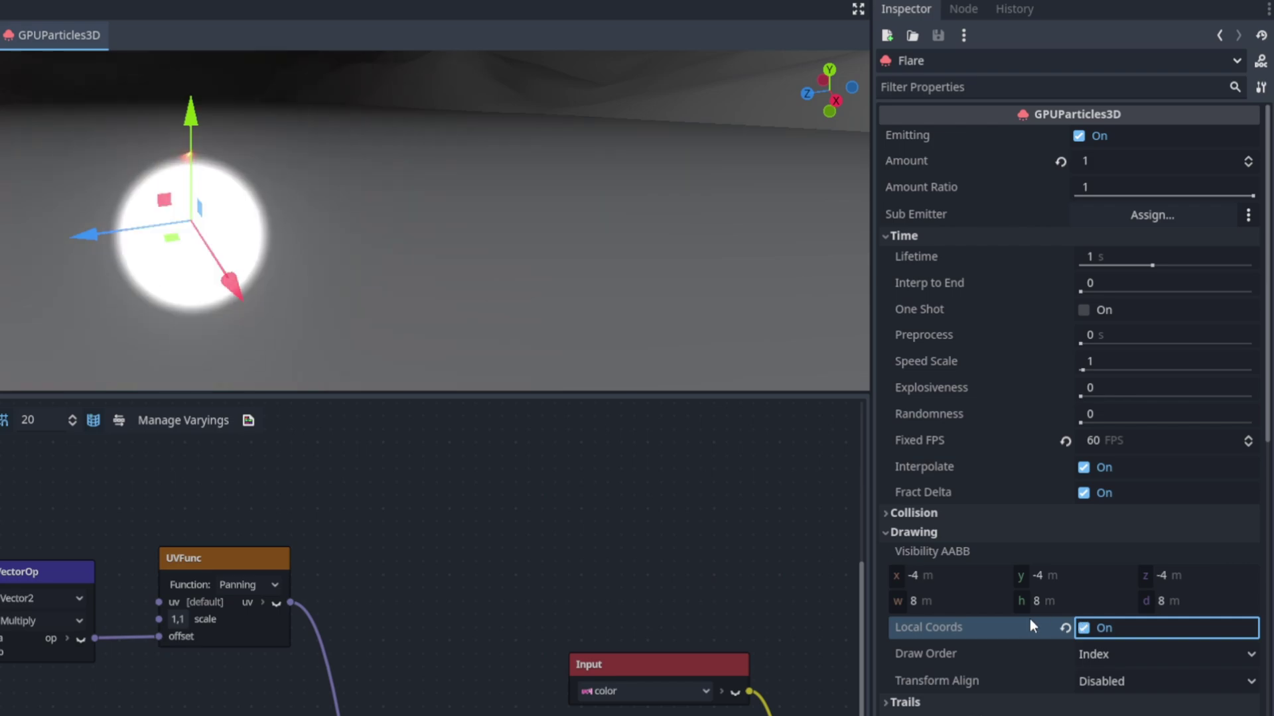
scroll(967, 680, down, 2)
scroll(968, 676, down, 2)
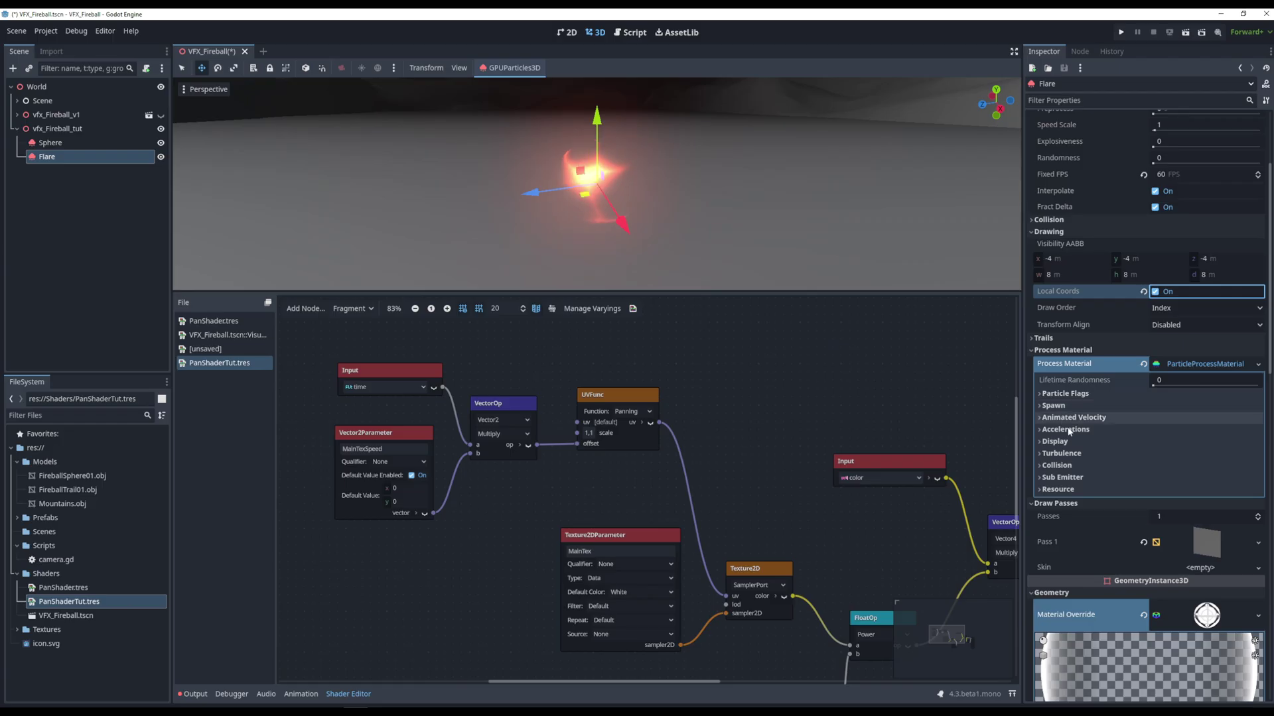
Step: Zero the vertical gravity and set the Sorting Offset to -1
click(1074, 429)
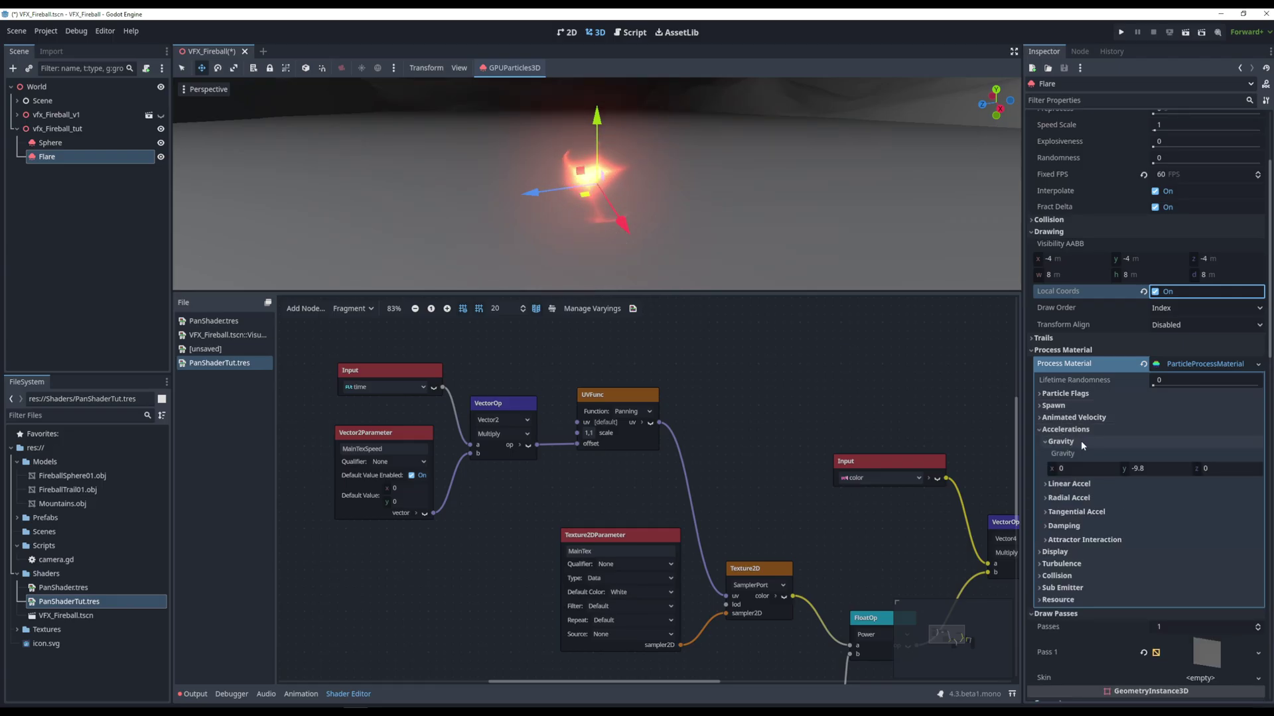
click(1151, 466)
text(0)
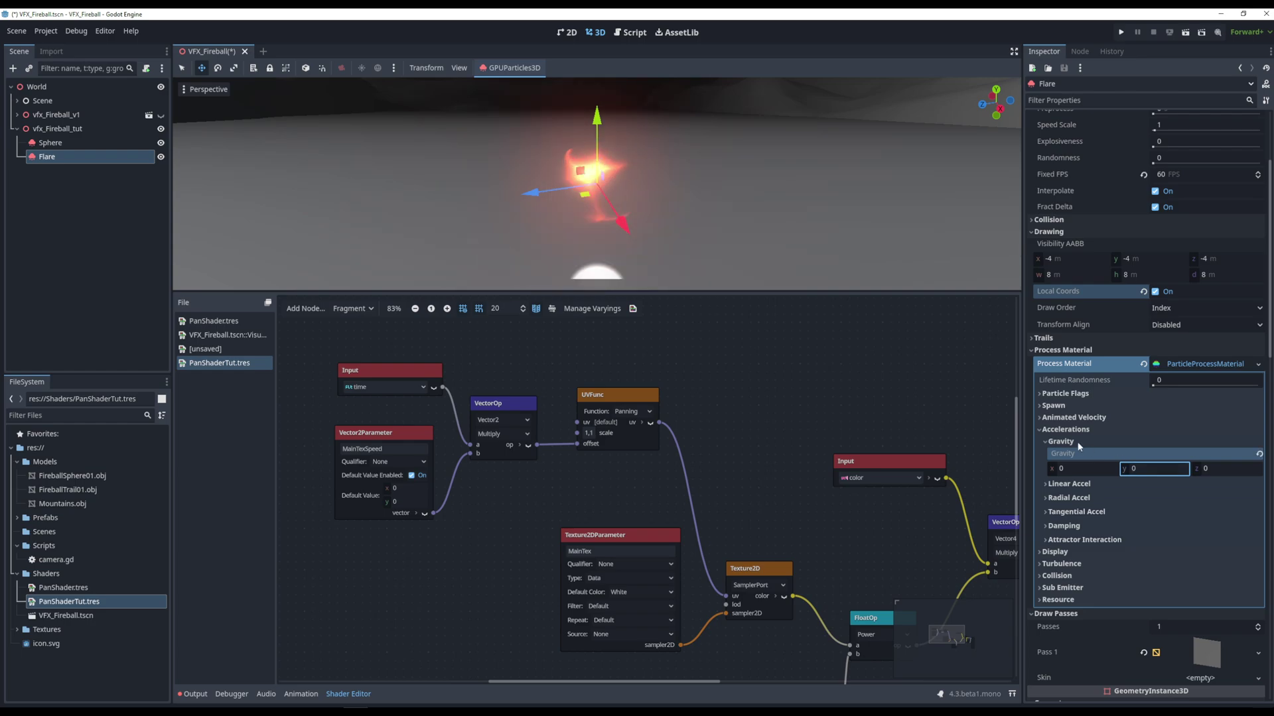
key(Return)
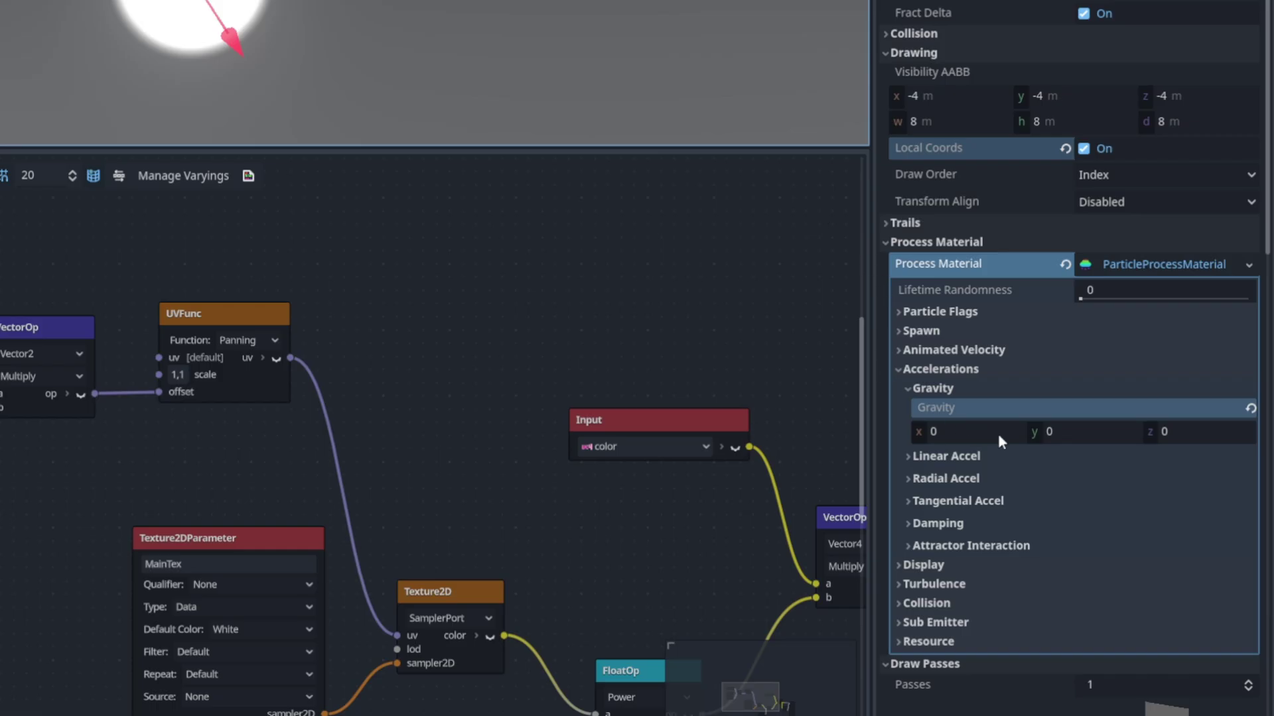
scroll(1102, 469, down, 5)
scroll(1103, 474, down, 5)
scroll(1103, 470, down, 5)
scroll(1000, 442, down, 3)
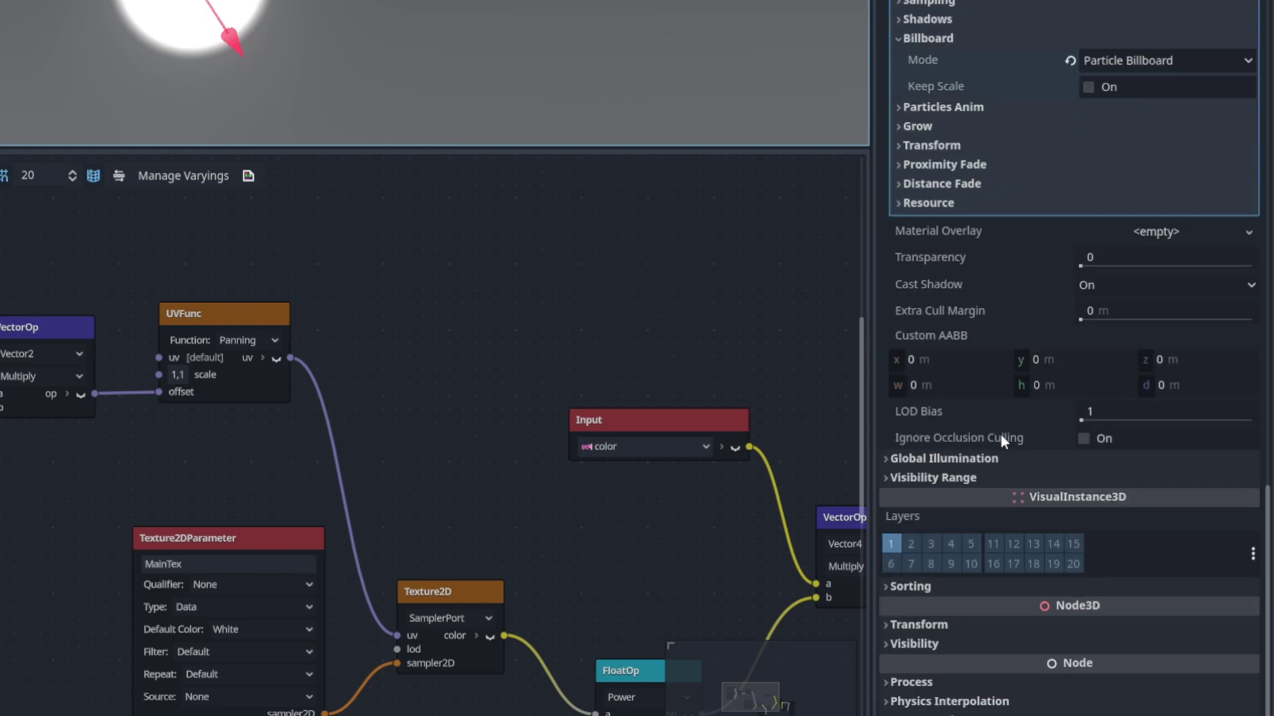
click(933, 584)
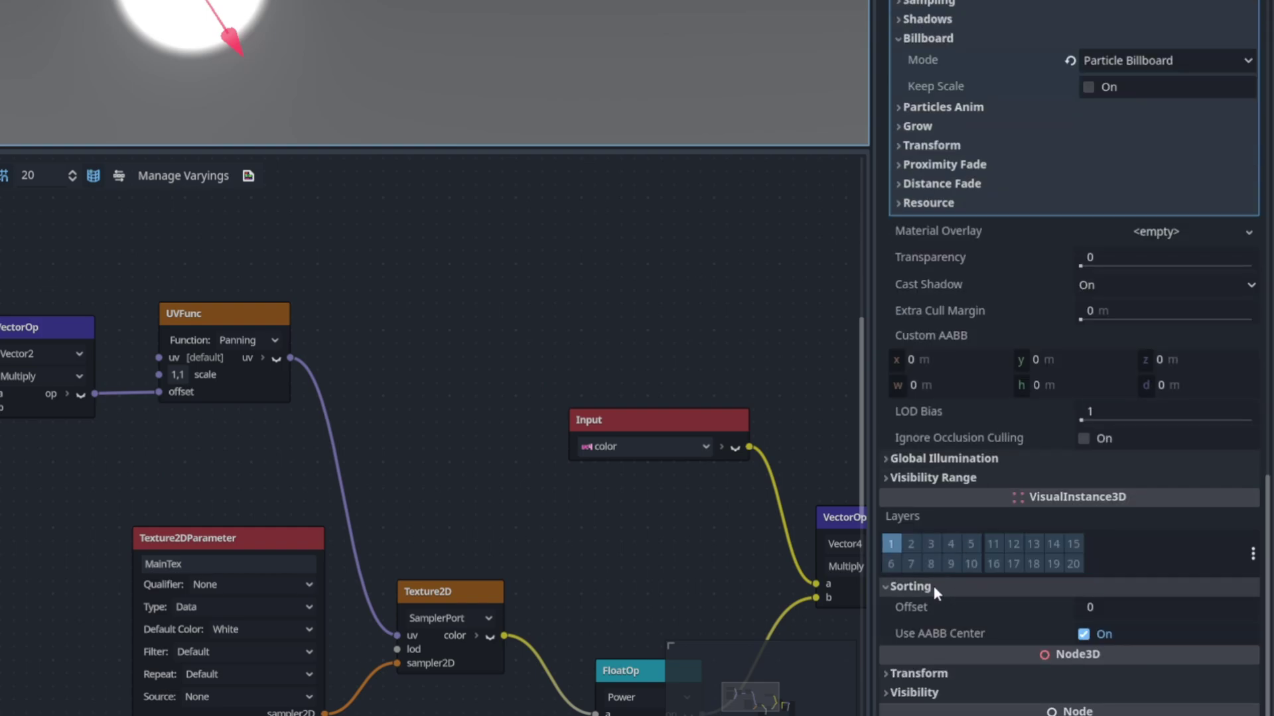
click(1116, 601)
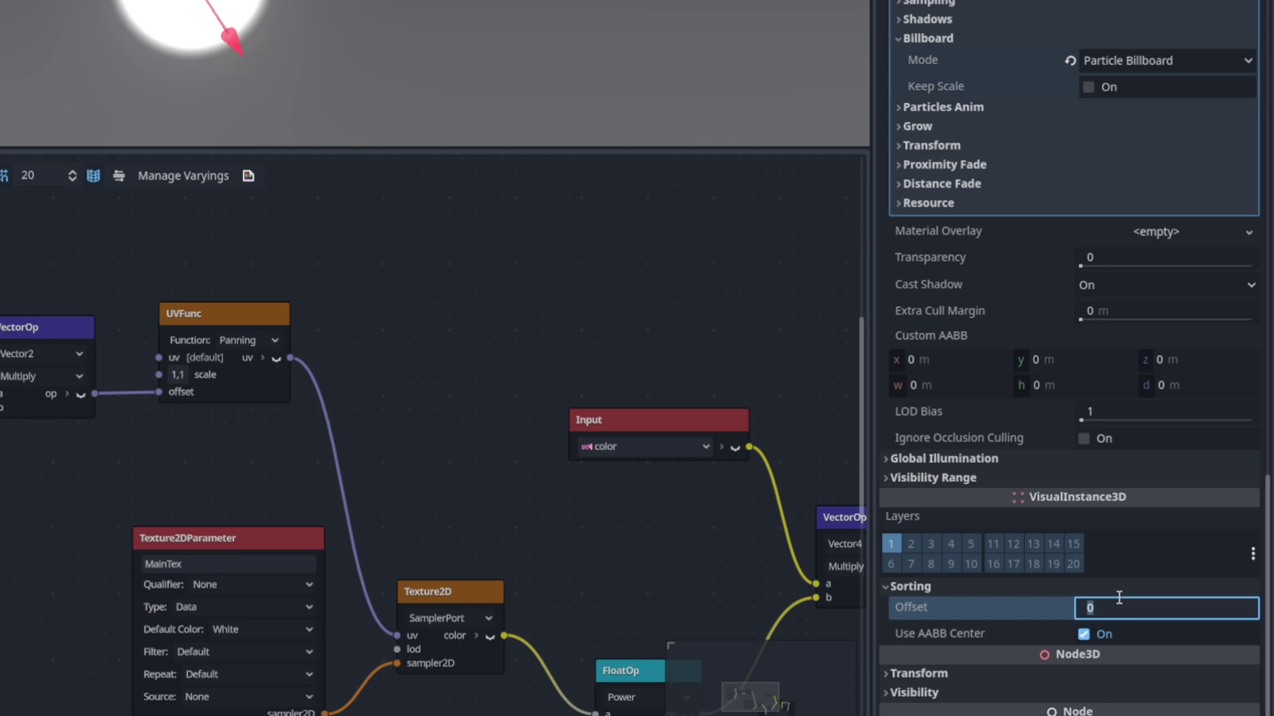
text(-1)
key(Return)
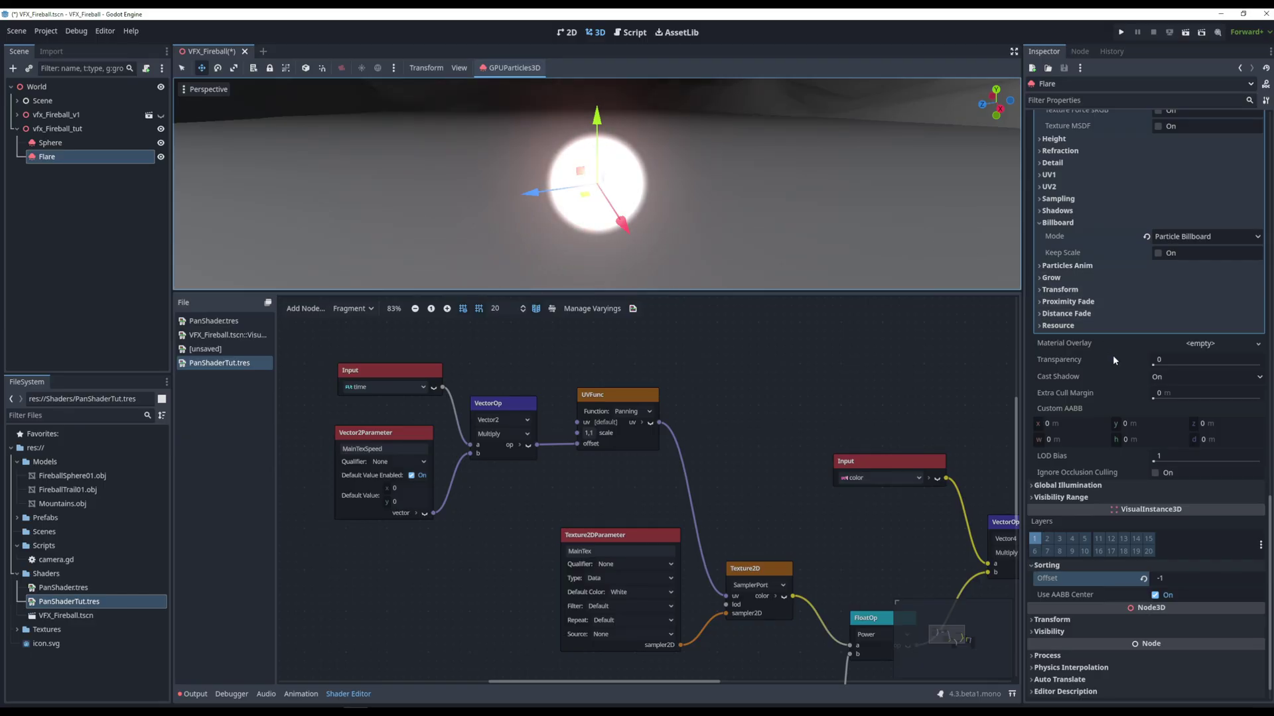
scroll(1114, 370, up, 3)
scroll(1114, 370, up, 5)
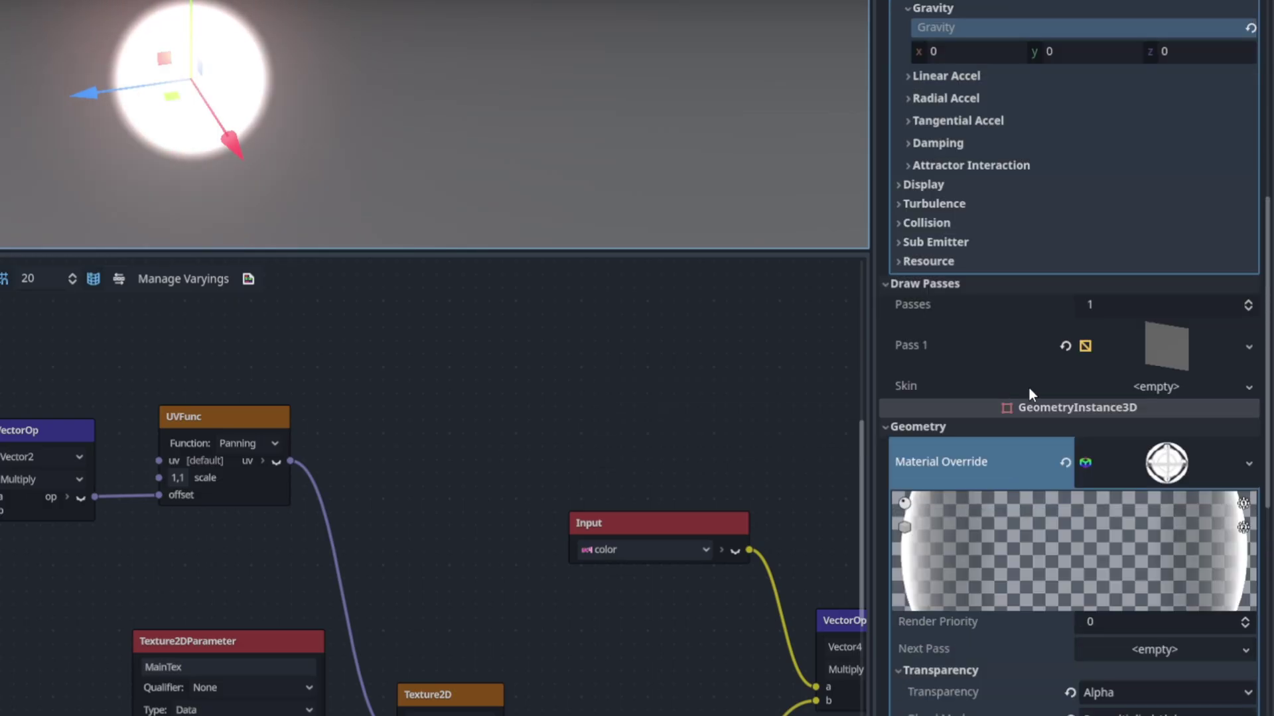
scroll(1120, 376, up, 3)
scroll(1066, 428, down, 3)
Step: Set the Display Scale min and max to 0.8
click(979, 518)
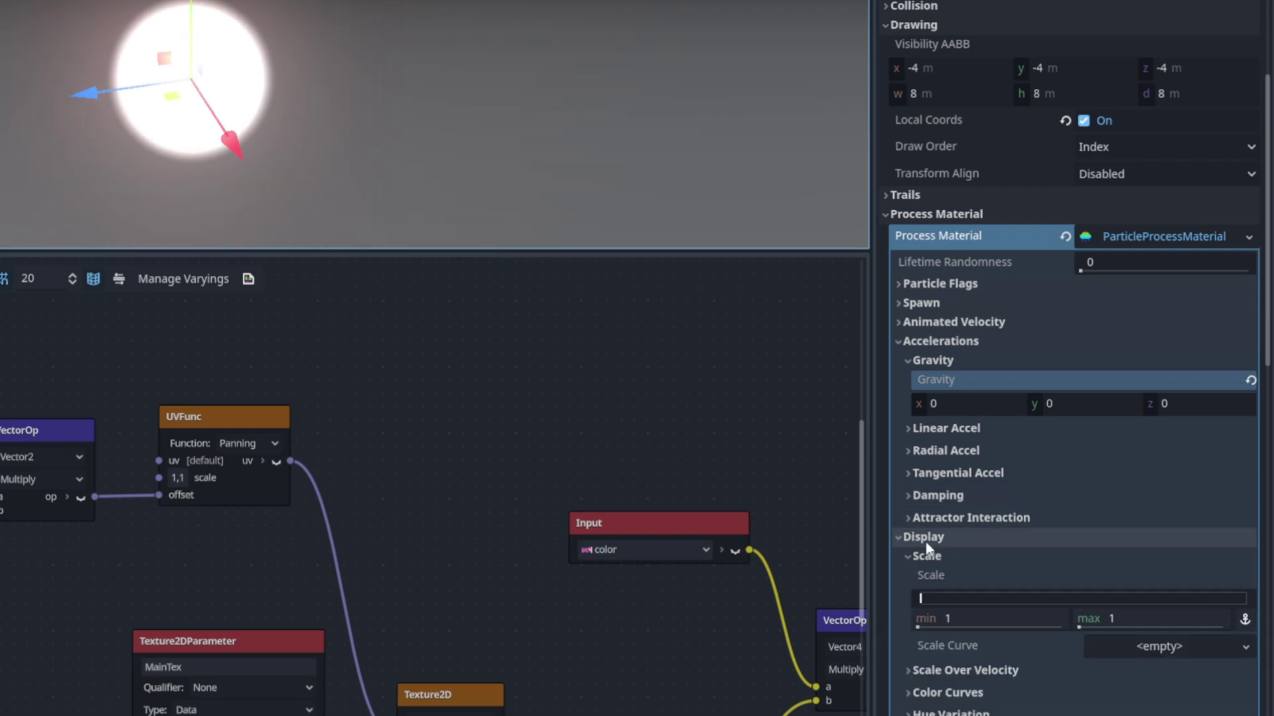
scroll(1047, 521, down, 2)
click(1021, 502)
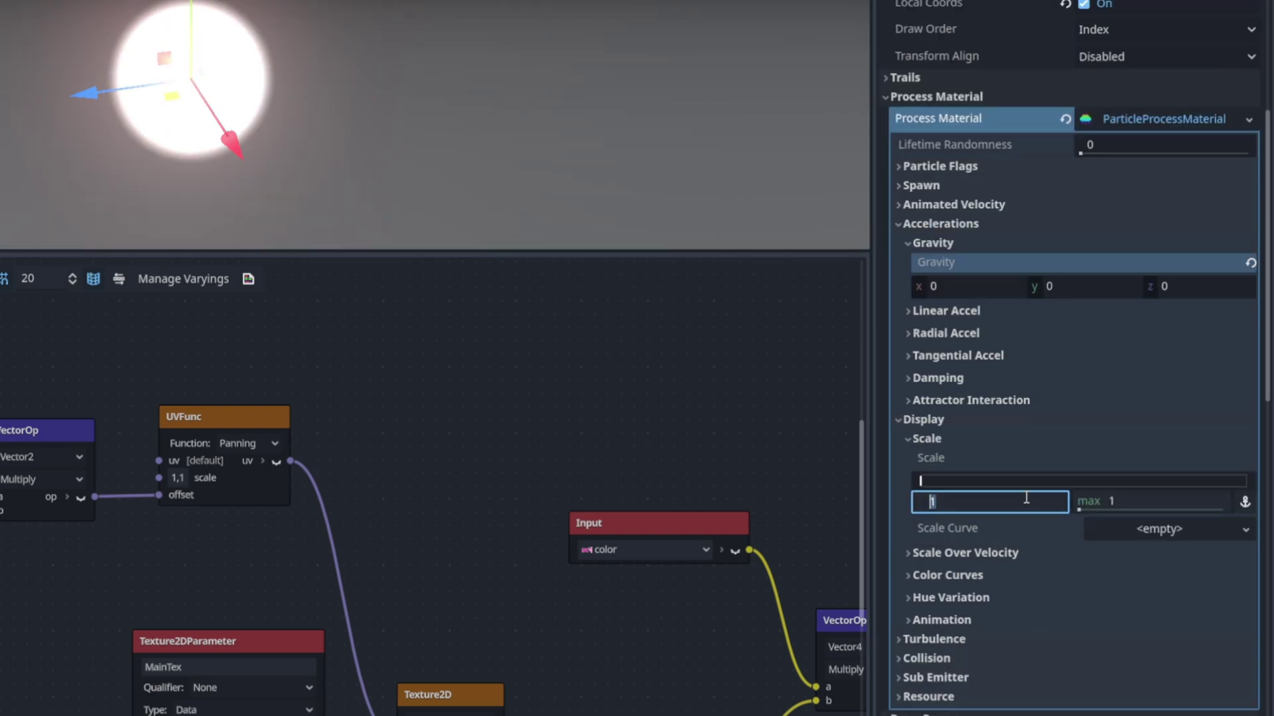
text(.8)
click(1082, 502)
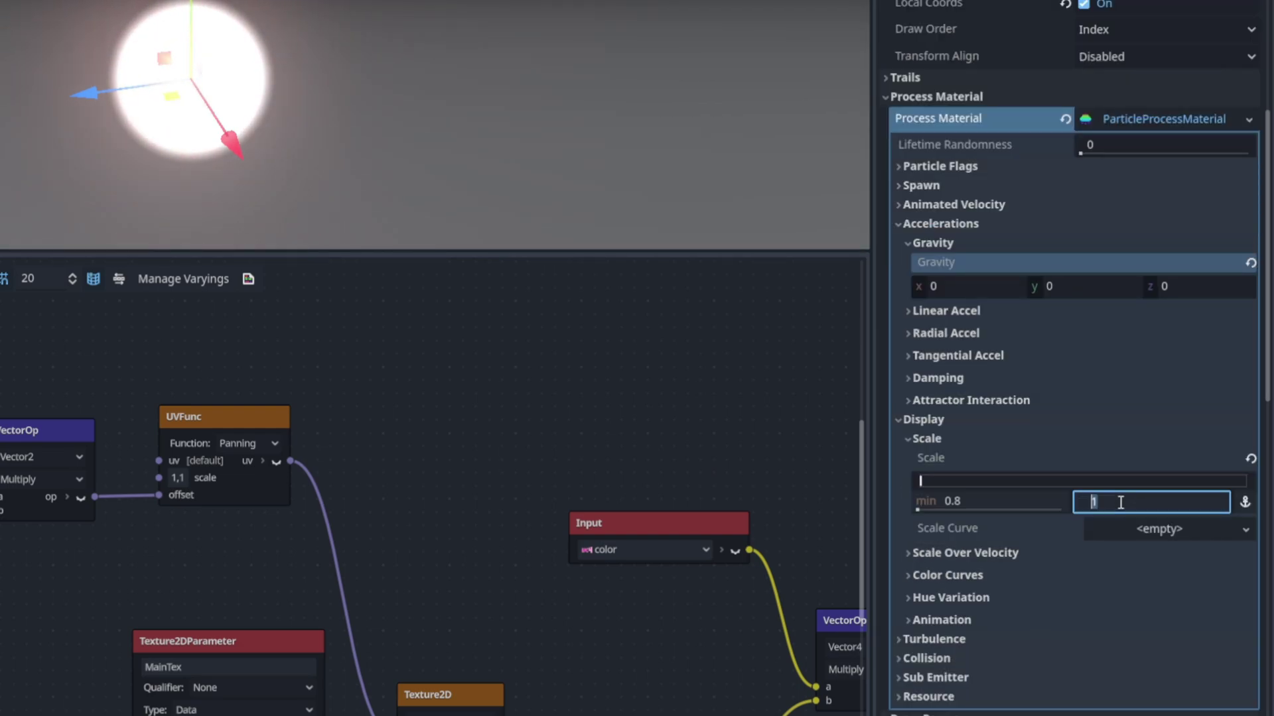
text(.8)
key(Return)
Step: Tint the flare particle colour a dark, deep red
click(907, 577)
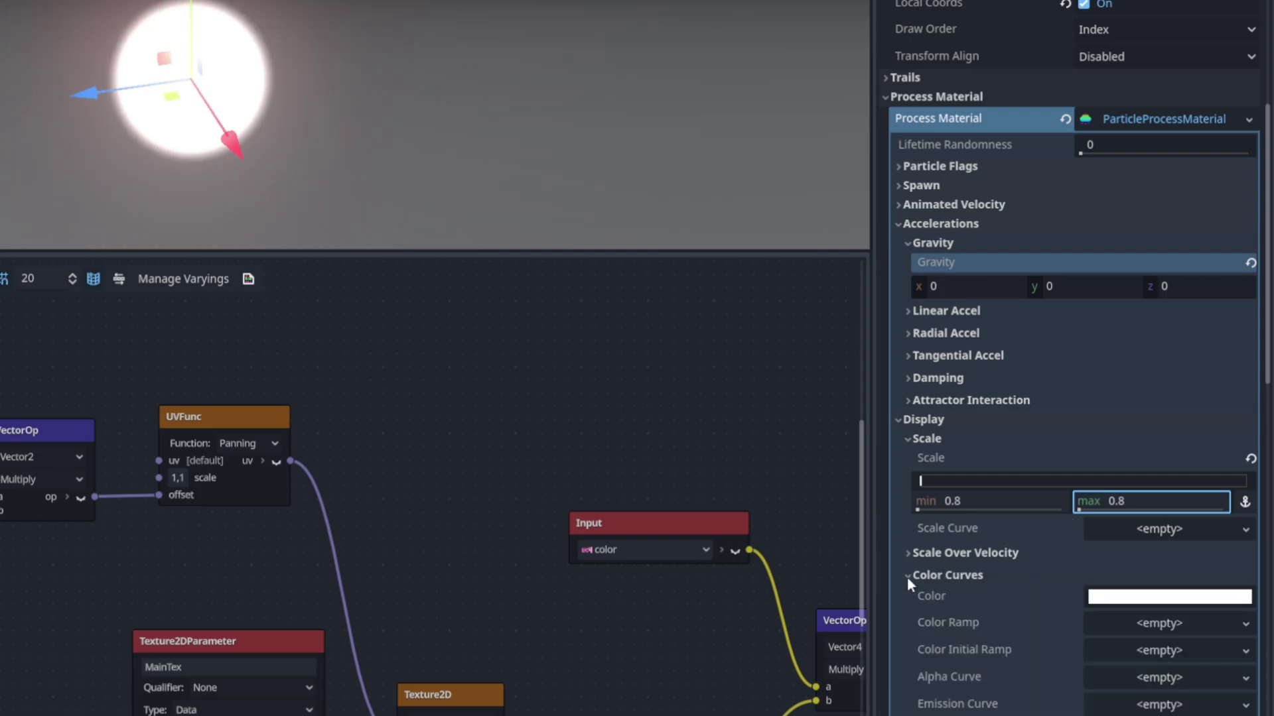
click(1107, 599)
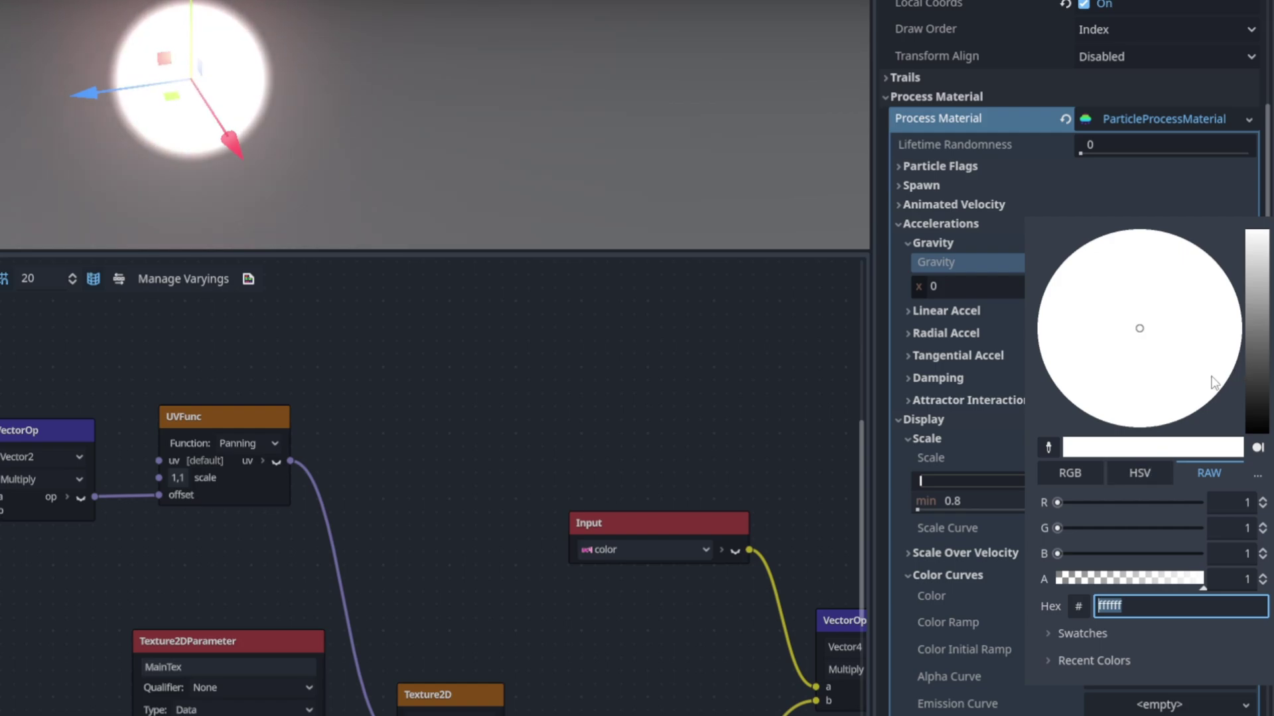
drag(1190, 371, 1241, 395)
click(1250, 377)
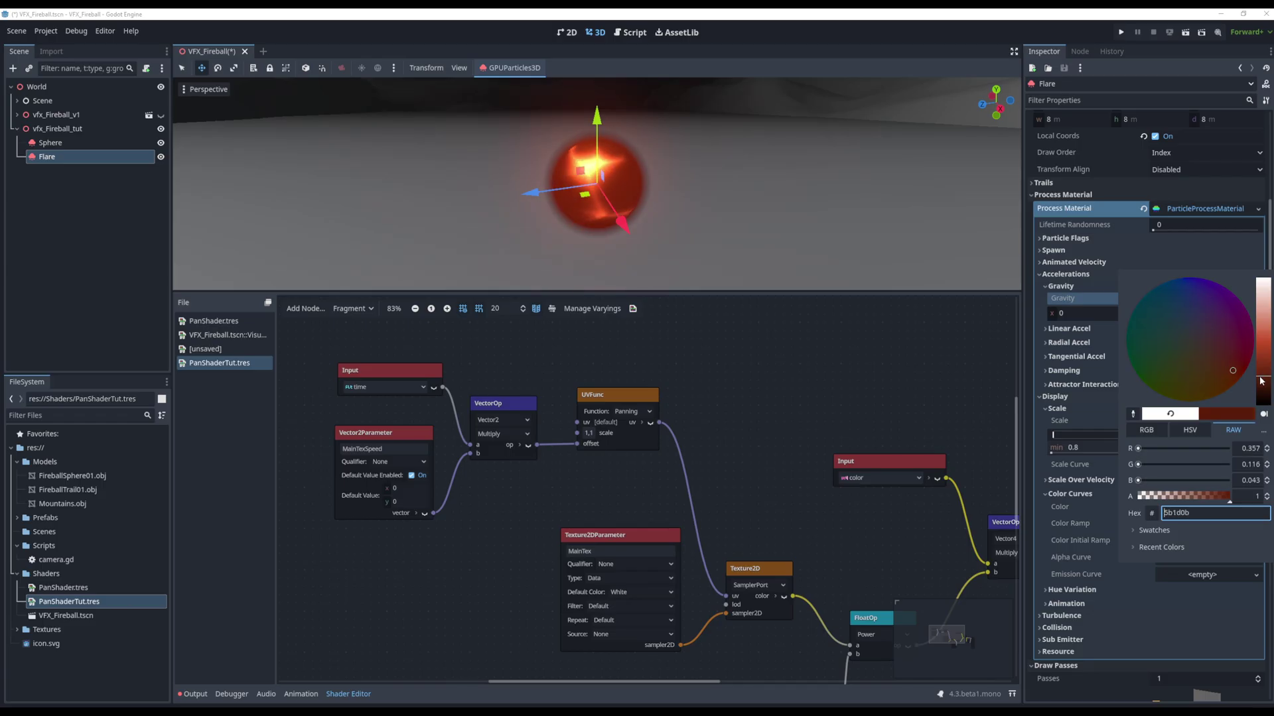
drag(1260, 382, 1259, 385)
click(1101, 445)
Step: Readjust the scale range and enable Billboard Keep Scale on the flare material
click(1000, 545)
text(0.7)
click(1134, 542)
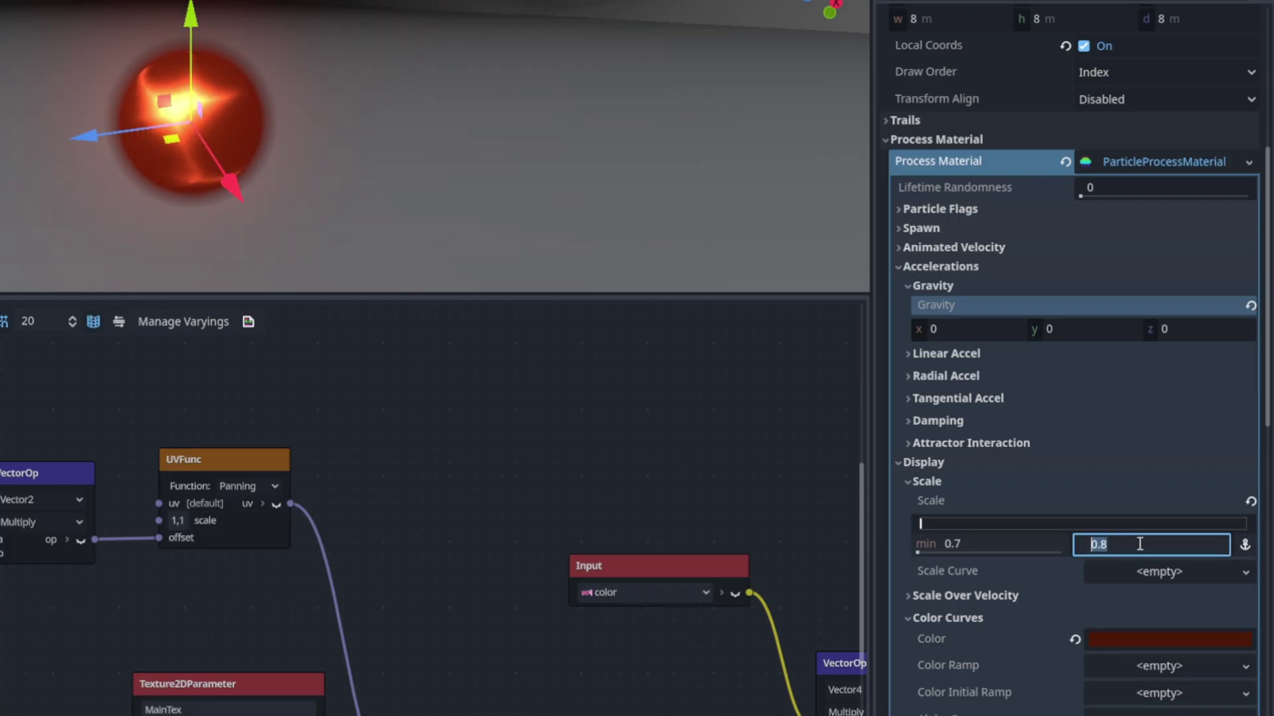
text(0.7)
click(1010, 545)
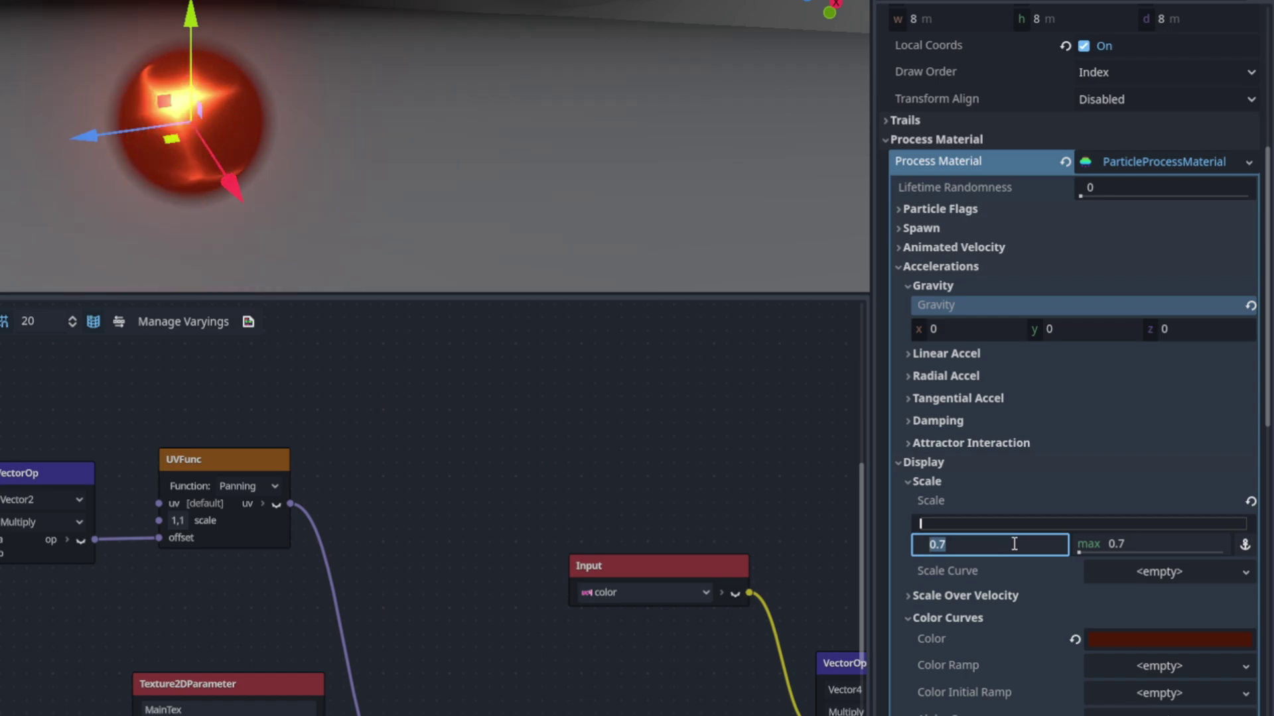
text(0.6)
click(1127, 544)
text(0.6)
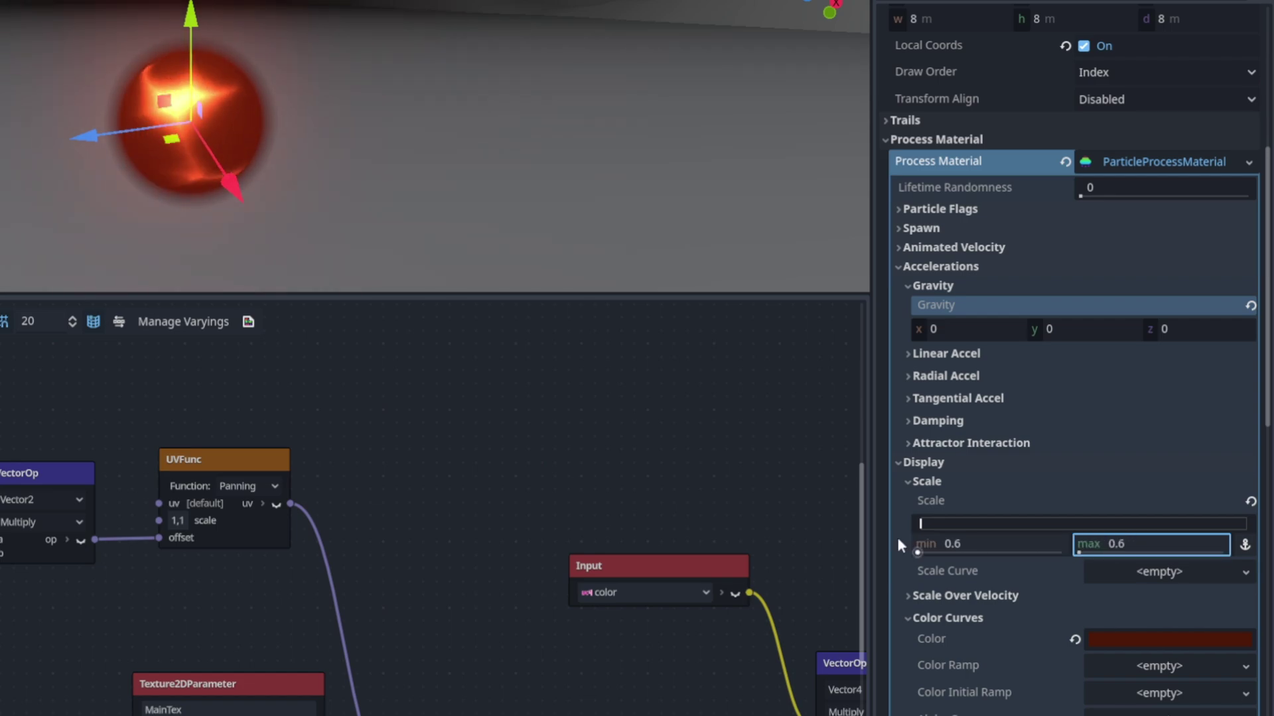
scroll(1070, 576, down, 5)
scroll(1055, 552, down, 5)
scroll(1046, 558, down, 8)
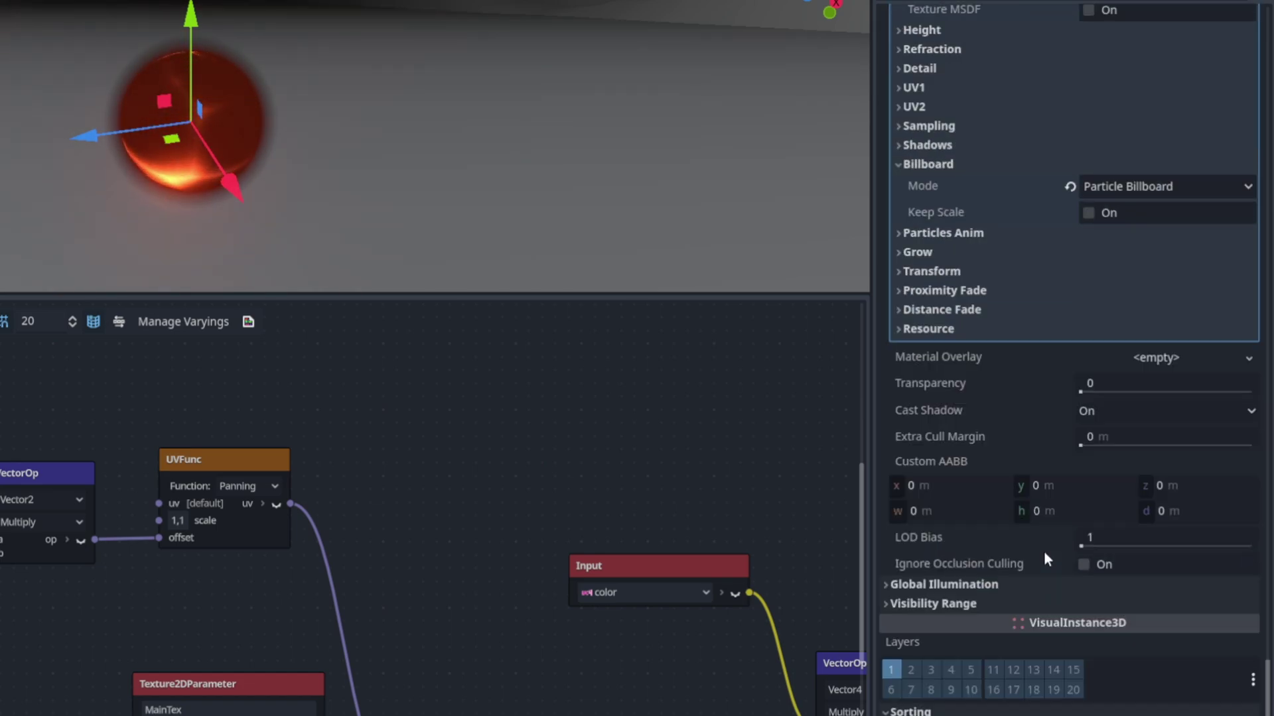
scroll(1029, 552, up, 5)
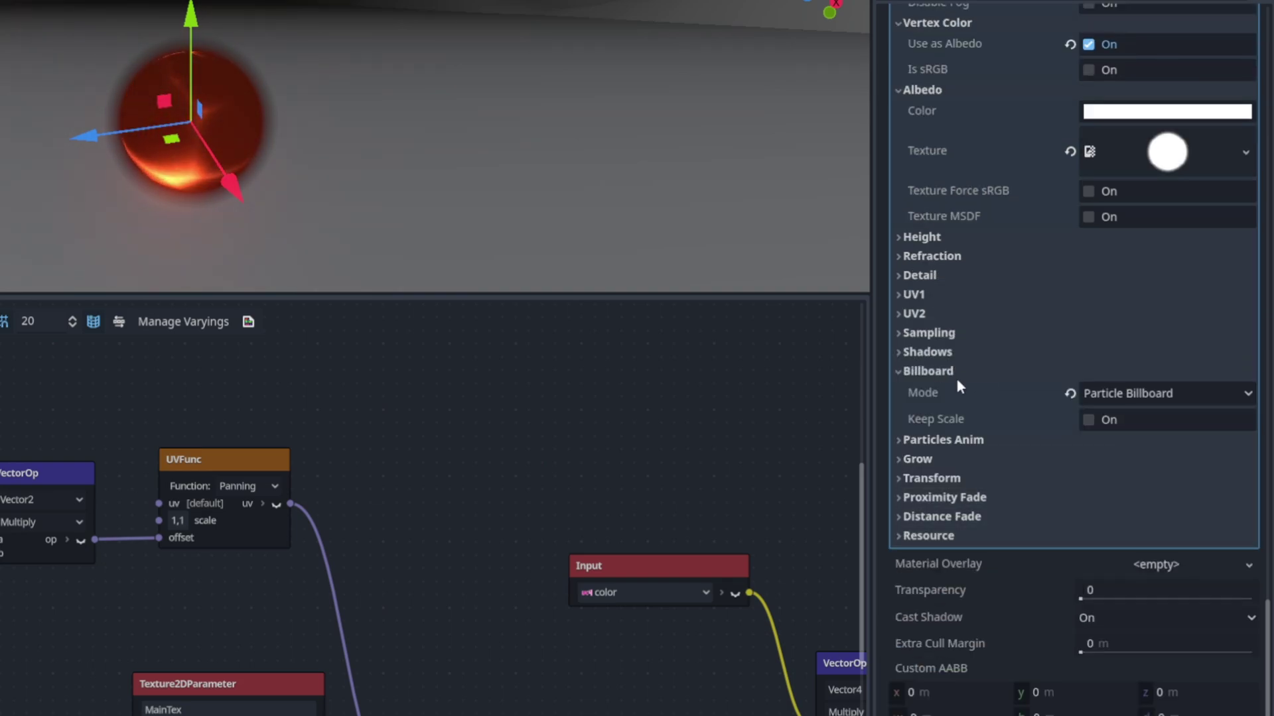
scroll(995, 376, up, 5)
click(1090, 656)
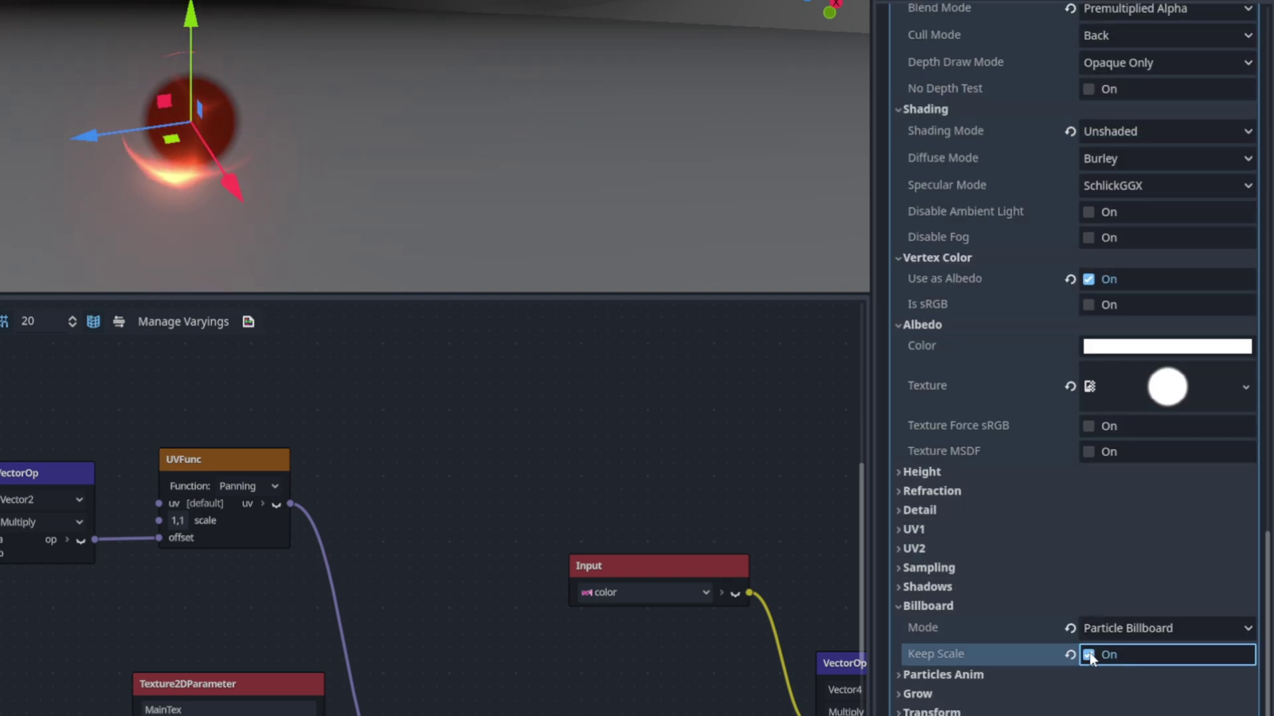
scroll(1098, 600, up, 5)
scroll(1097, 600, up, 10)
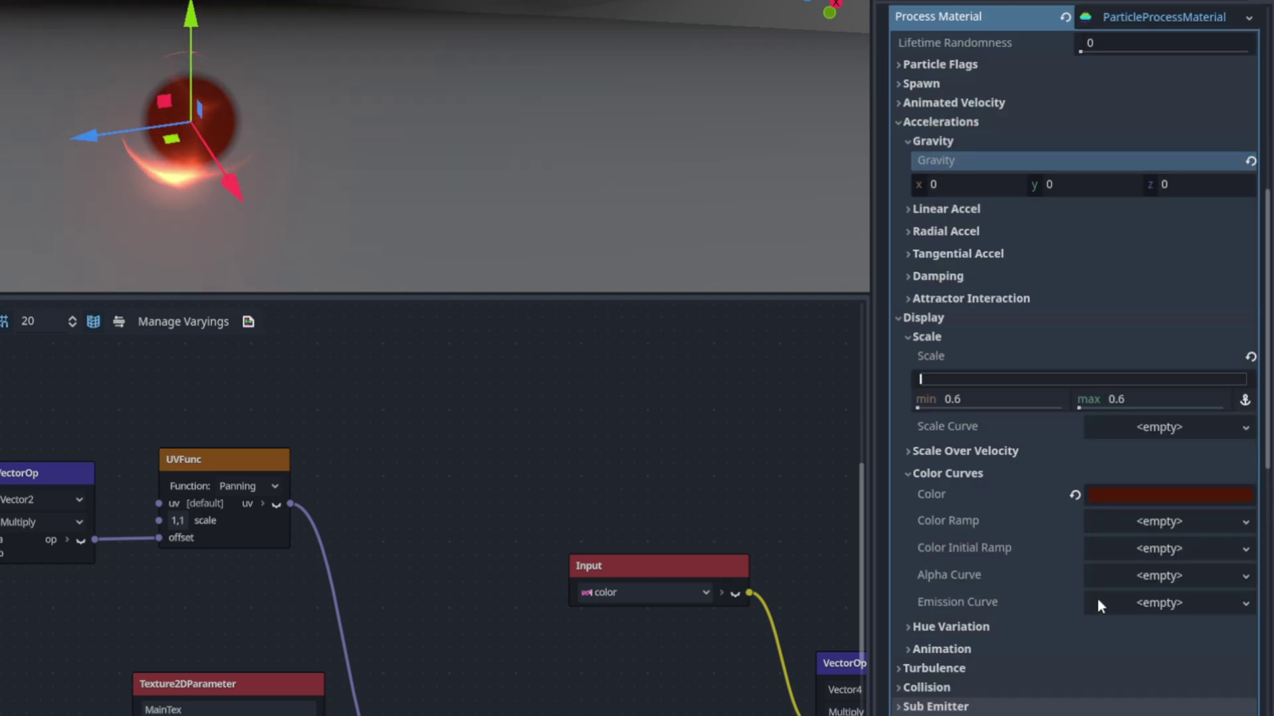
scroll(1098, 599, up, 3)
Step: Fix the particle scale min and max at 0.85
click(1042, 516)
text(0.8)
click(1128, 518)
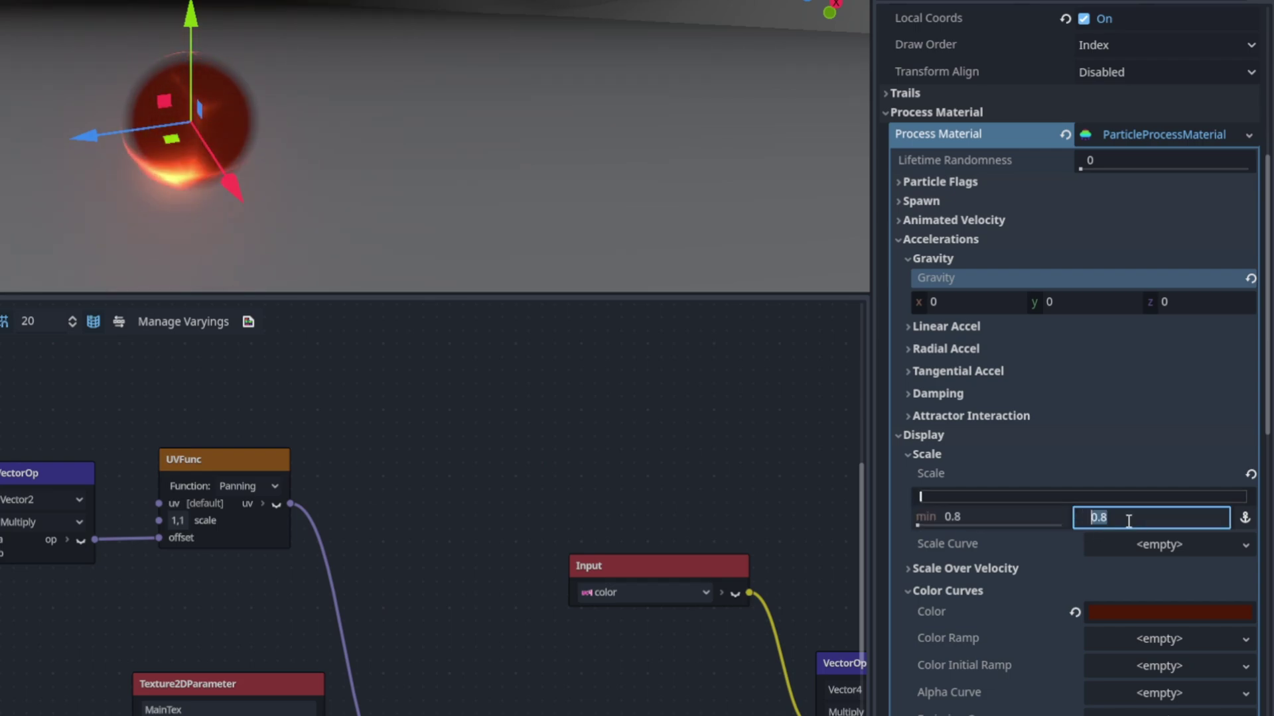
key(Return)
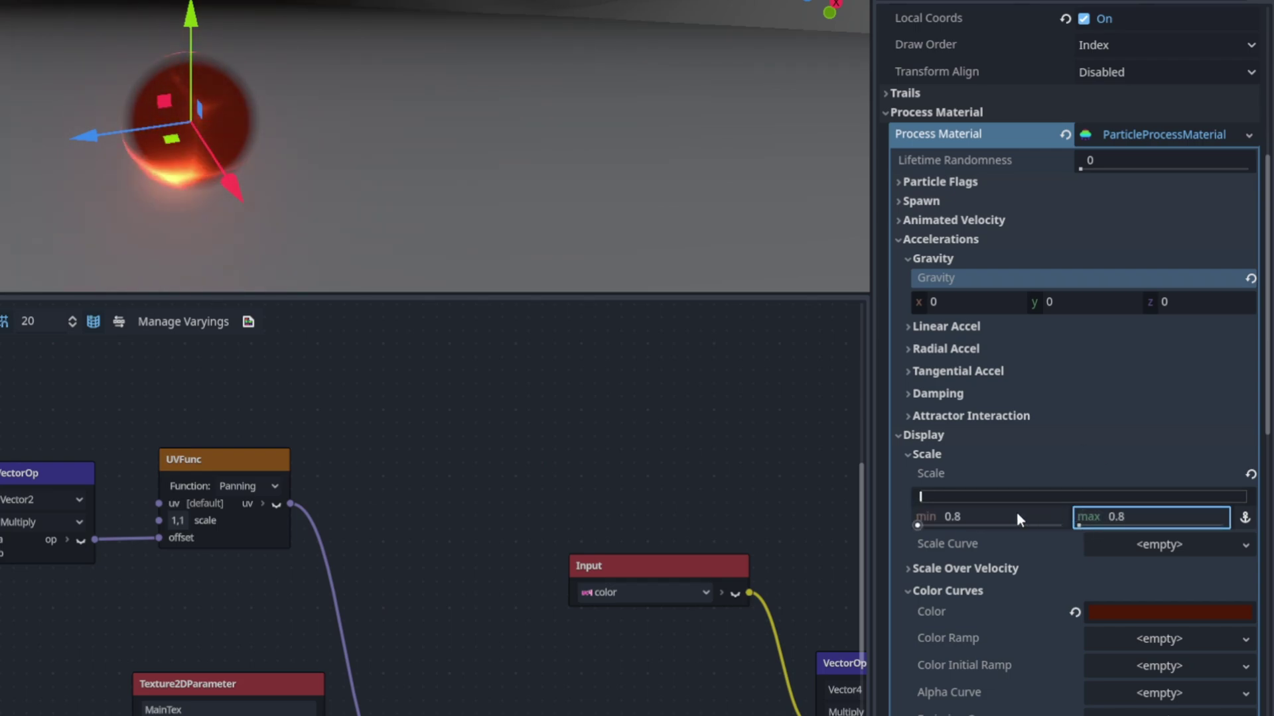
click(1015, 517)
text(0.85)
click(1128, 517)
text(.85)
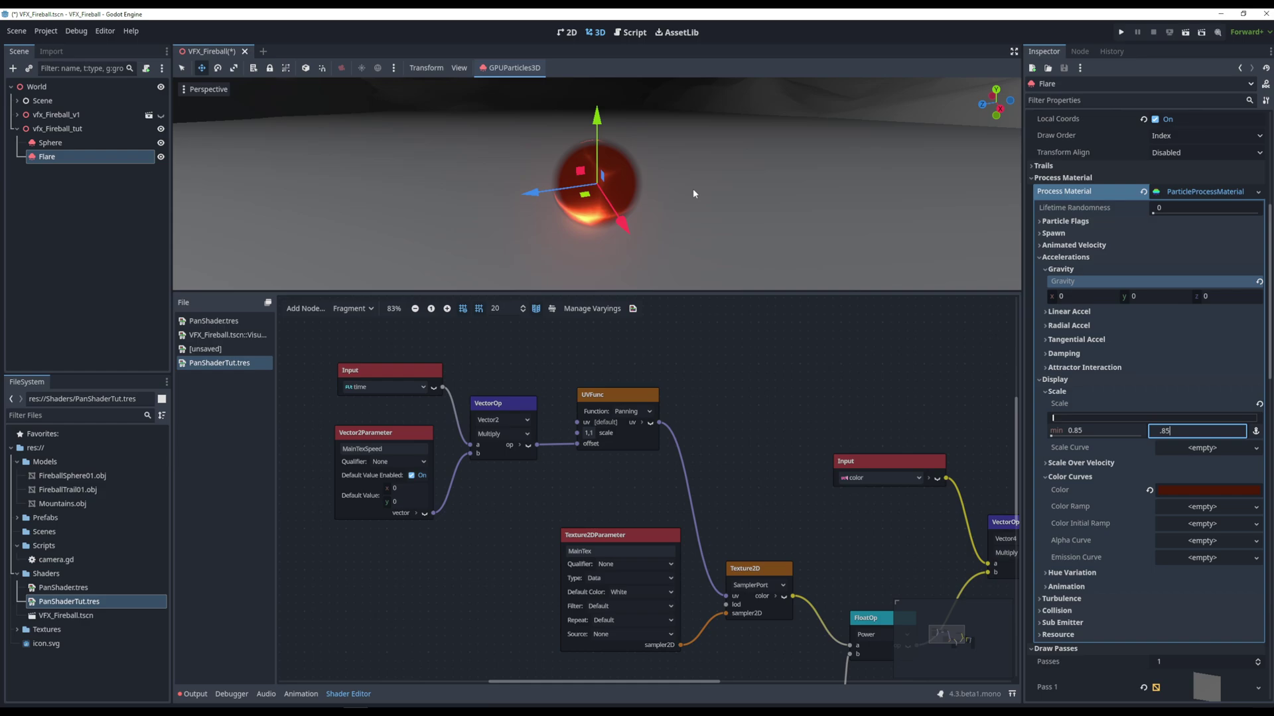
key(Return)
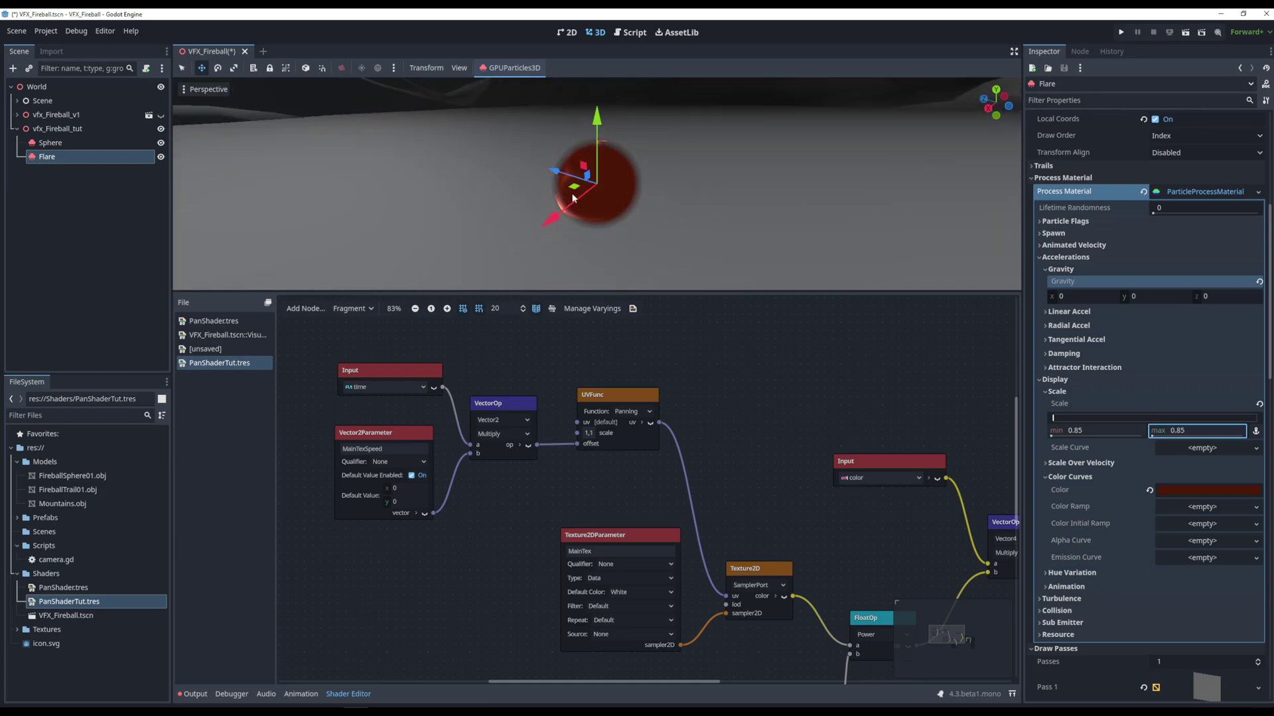
Step: Set the Sphere shader's Main Tex Power to 3, then reselect vfx_Fireball_tut
click(50, 143)
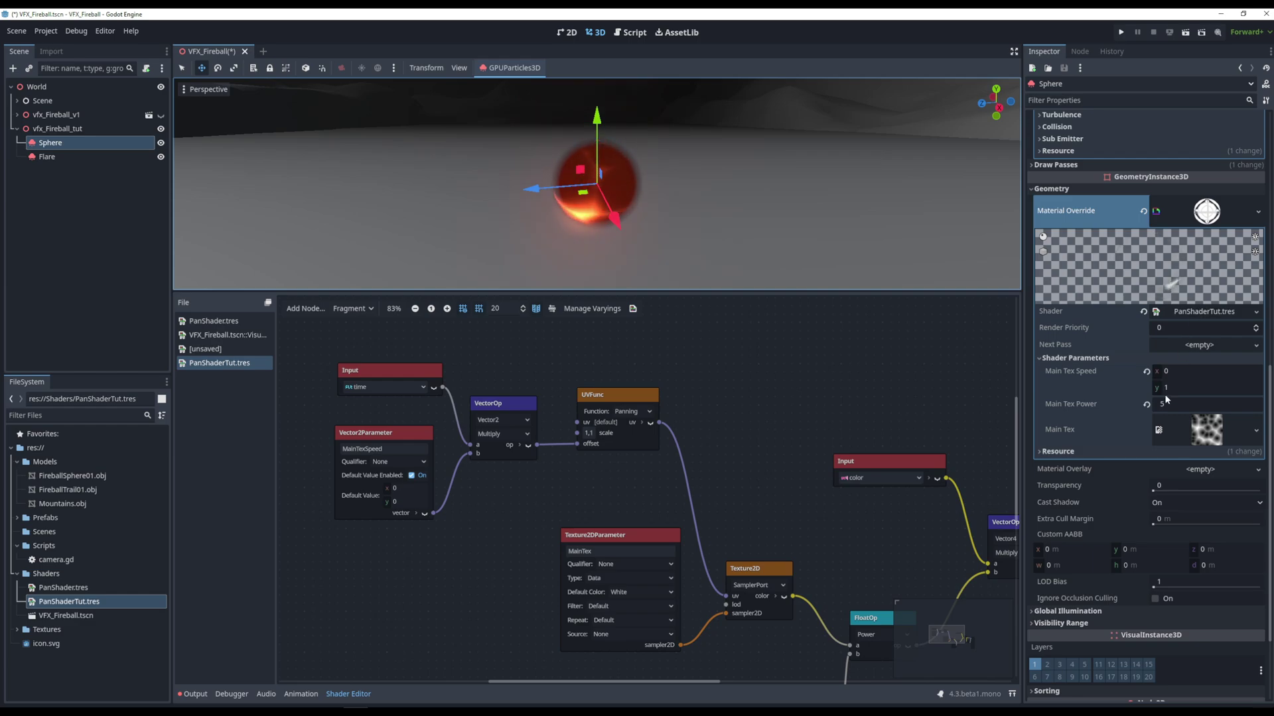
click(1168, 402)
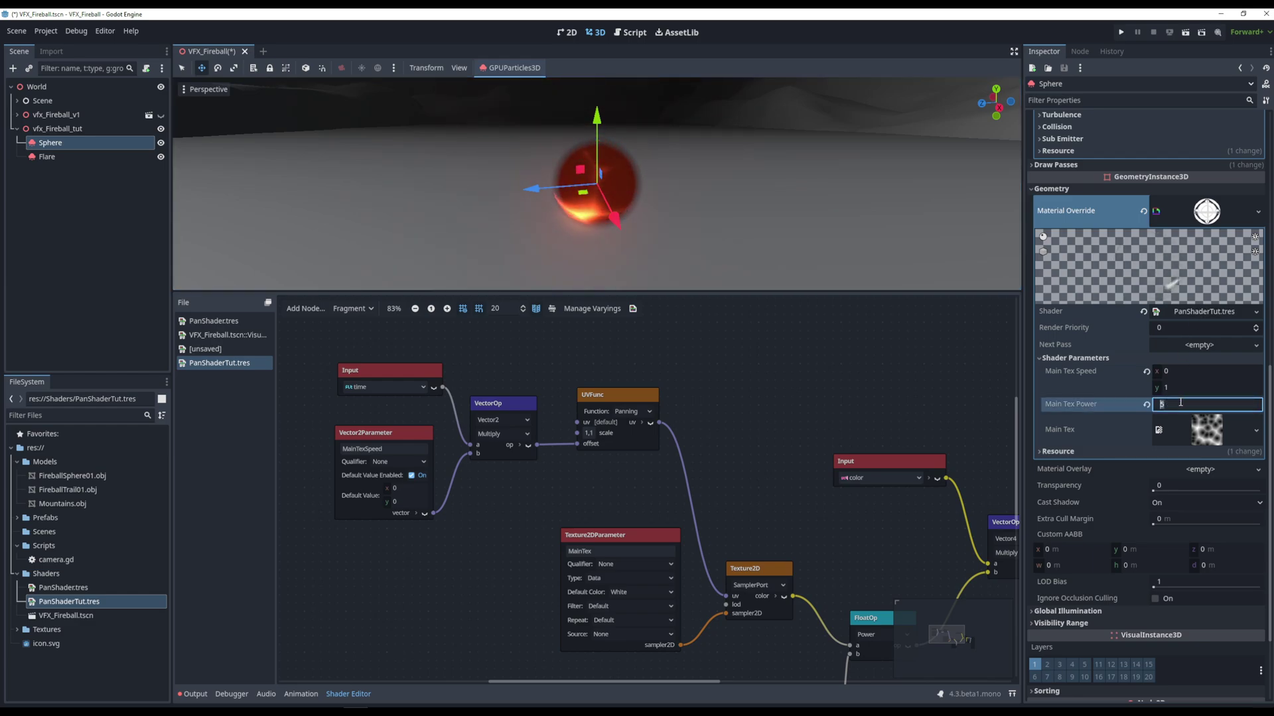
text(4)
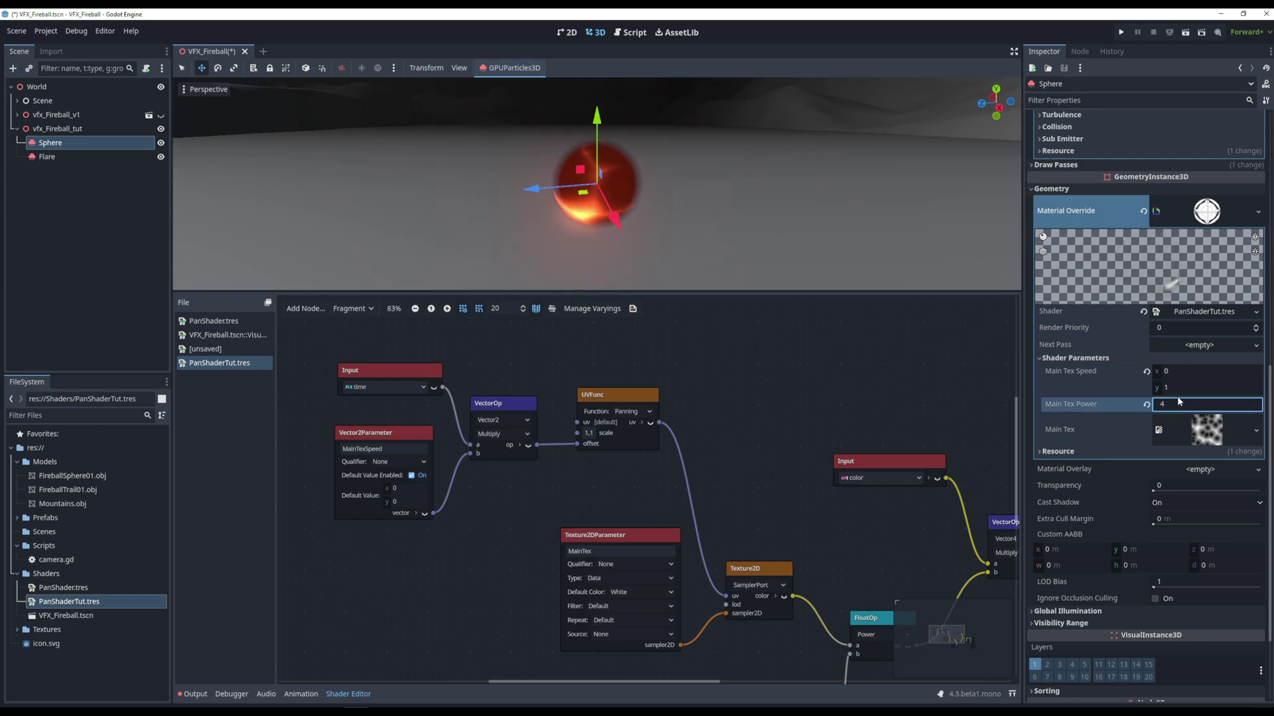
key(BackSpace)
text(3)
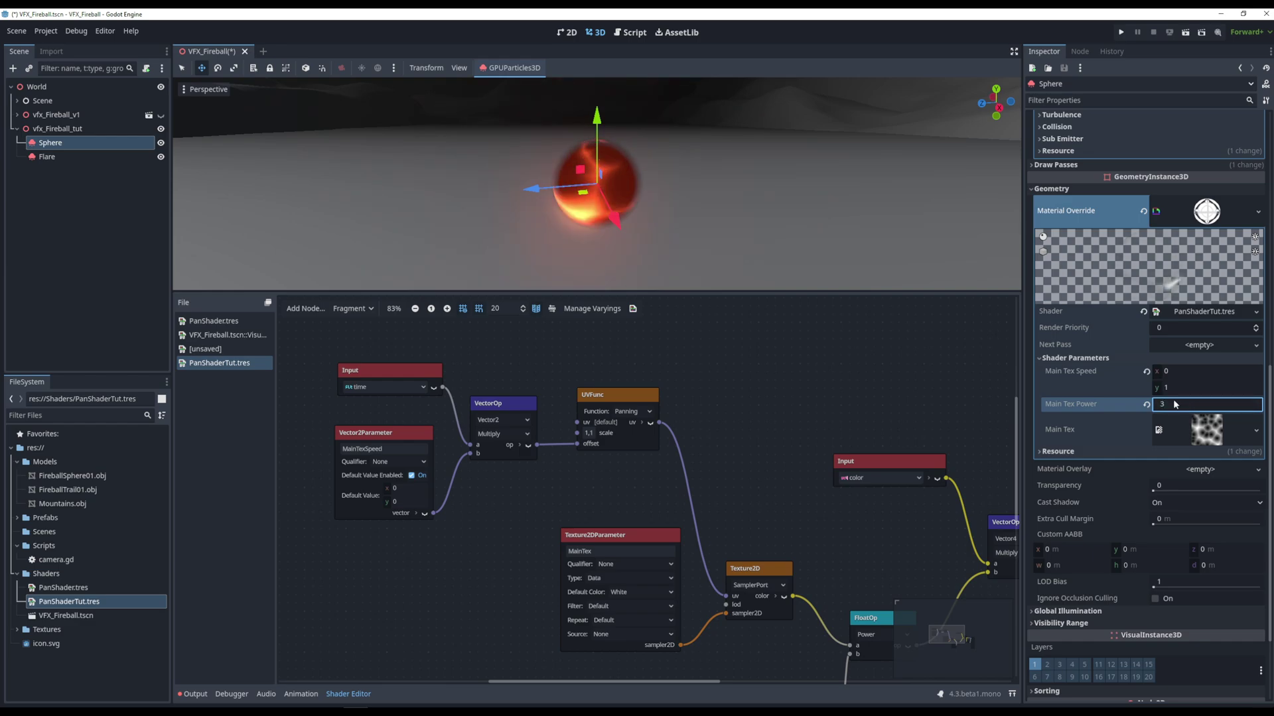
key(Return)
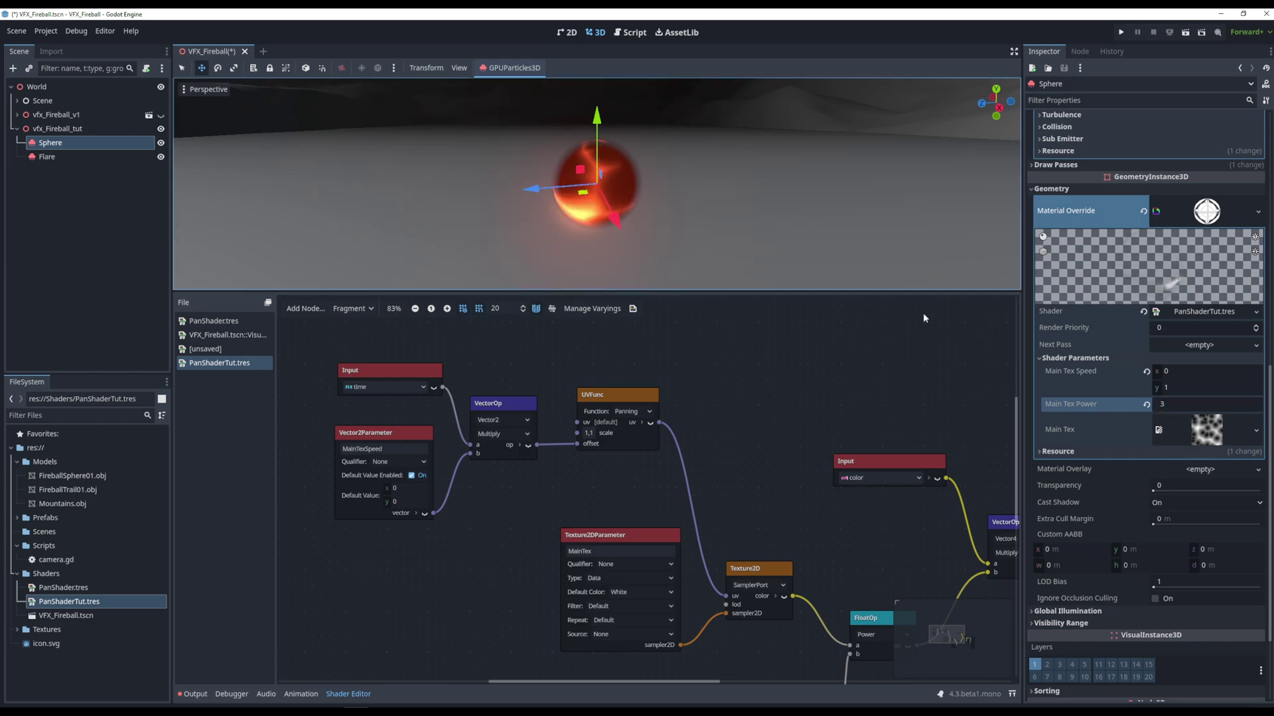
click(698, 188)
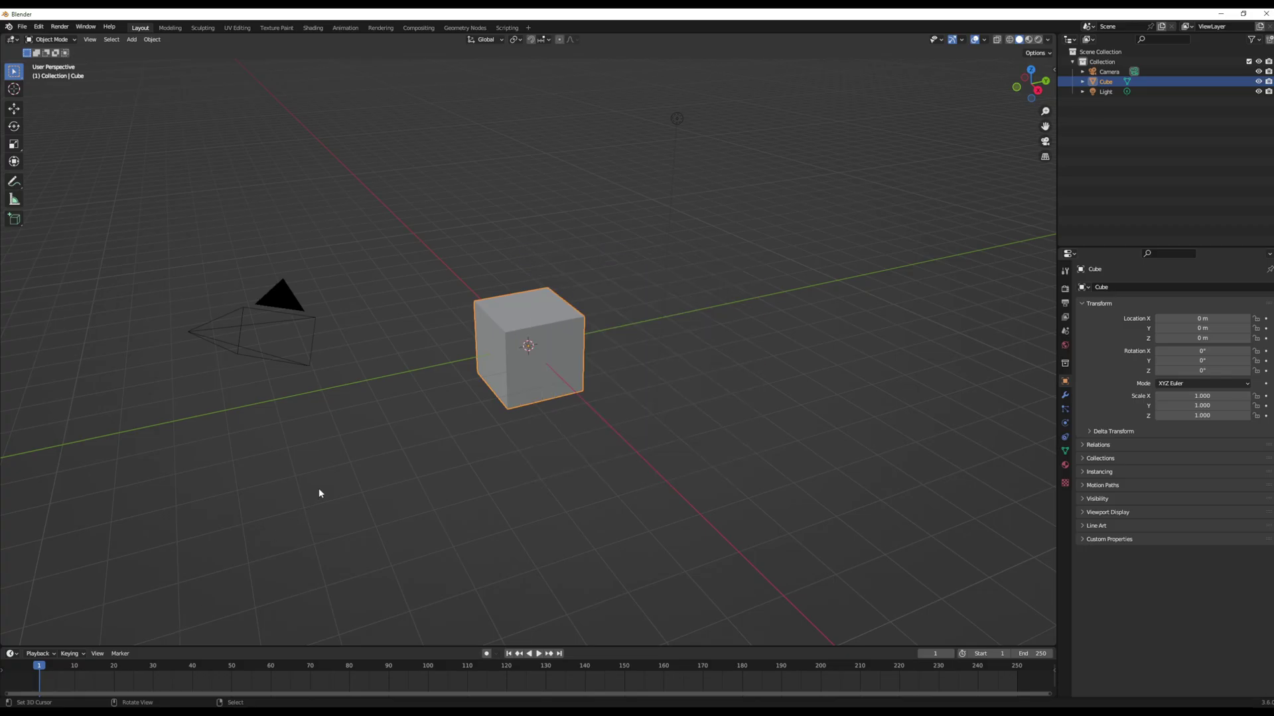
Step: Check the screencast key settings, then select and delete all default scene objects
key(n)
click(1050, 149)
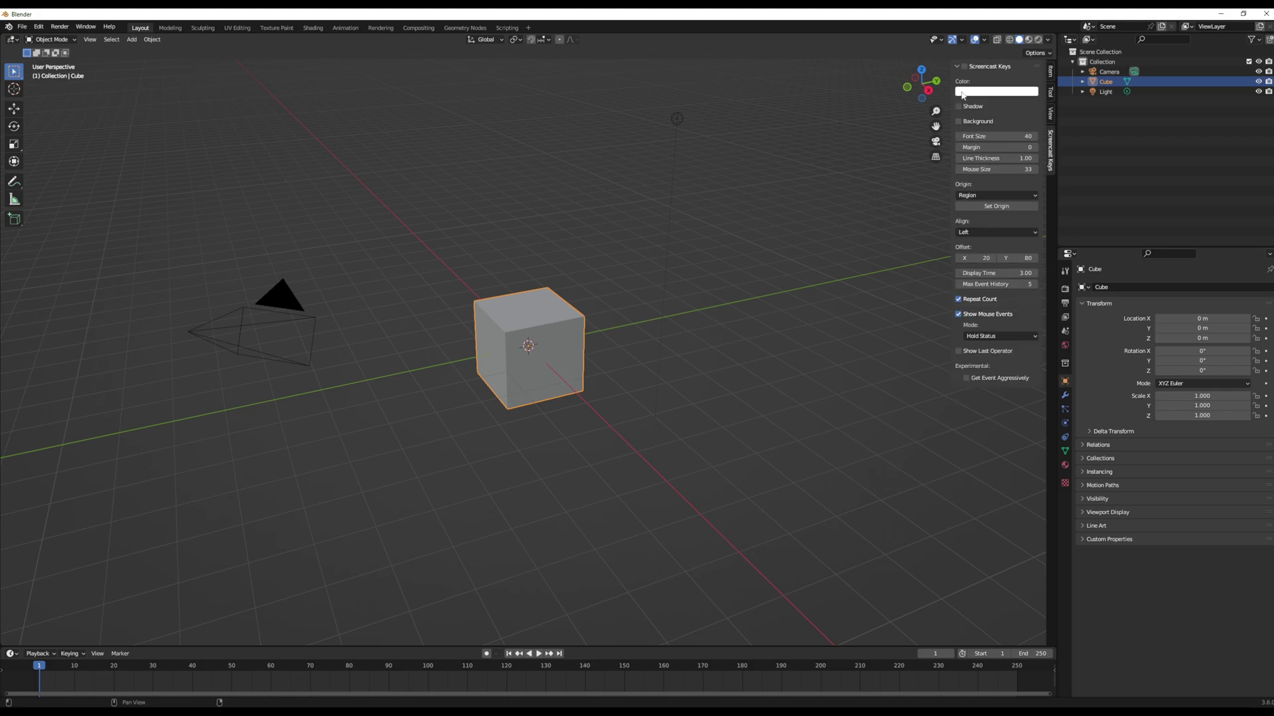
key(n)
key(a)
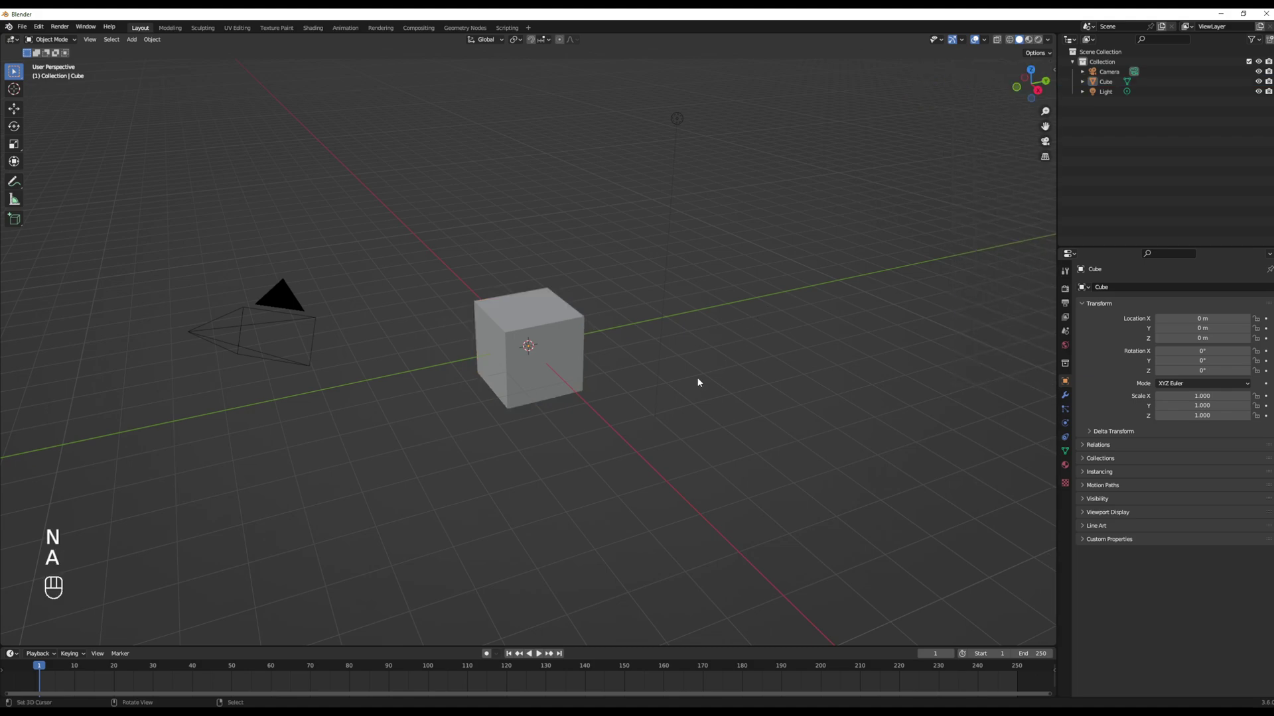
key(a)
key(Delete)
Step: Add a Plane mesh at the origin and enter Edit Mode on it
key(shift+a)
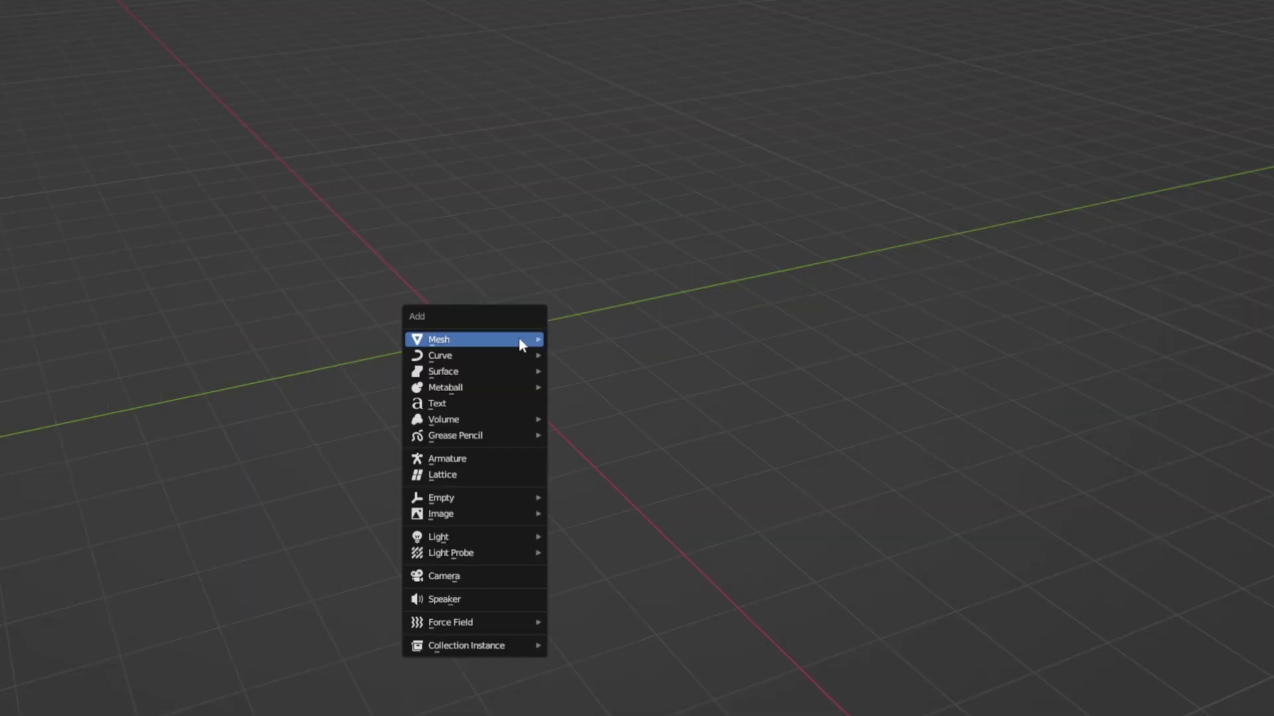
click(564, 342)
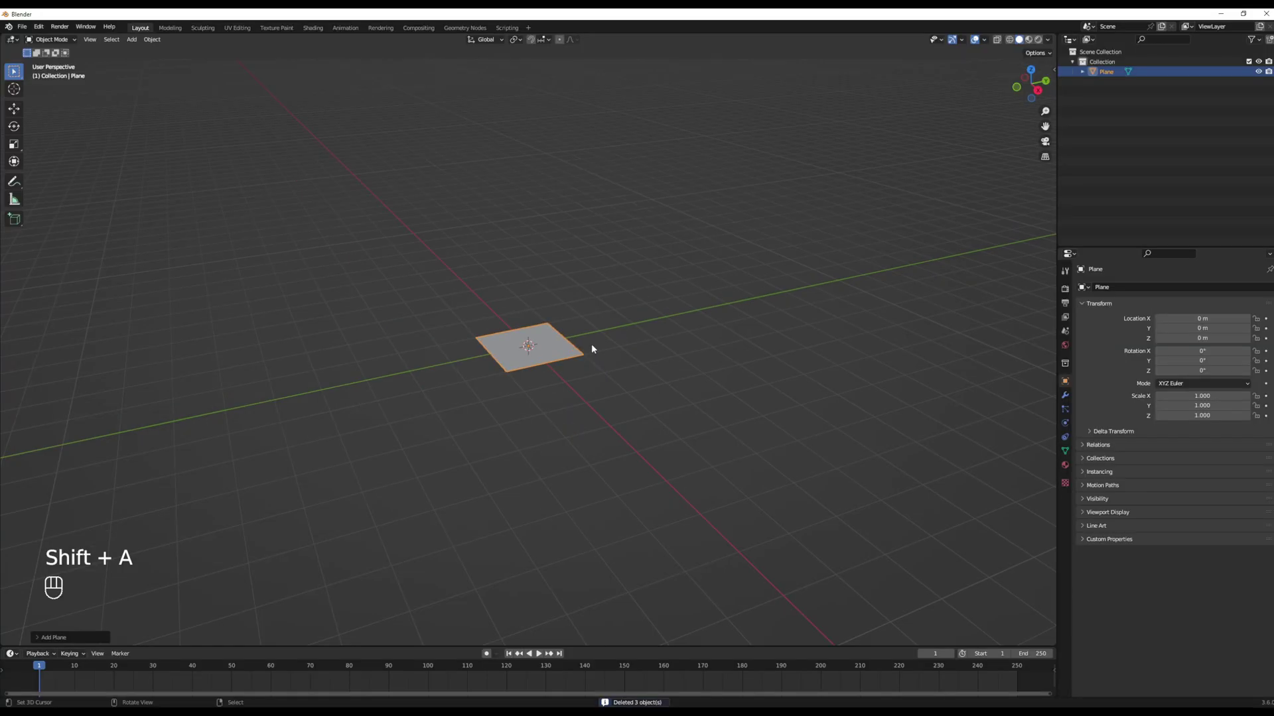
key(Tab)
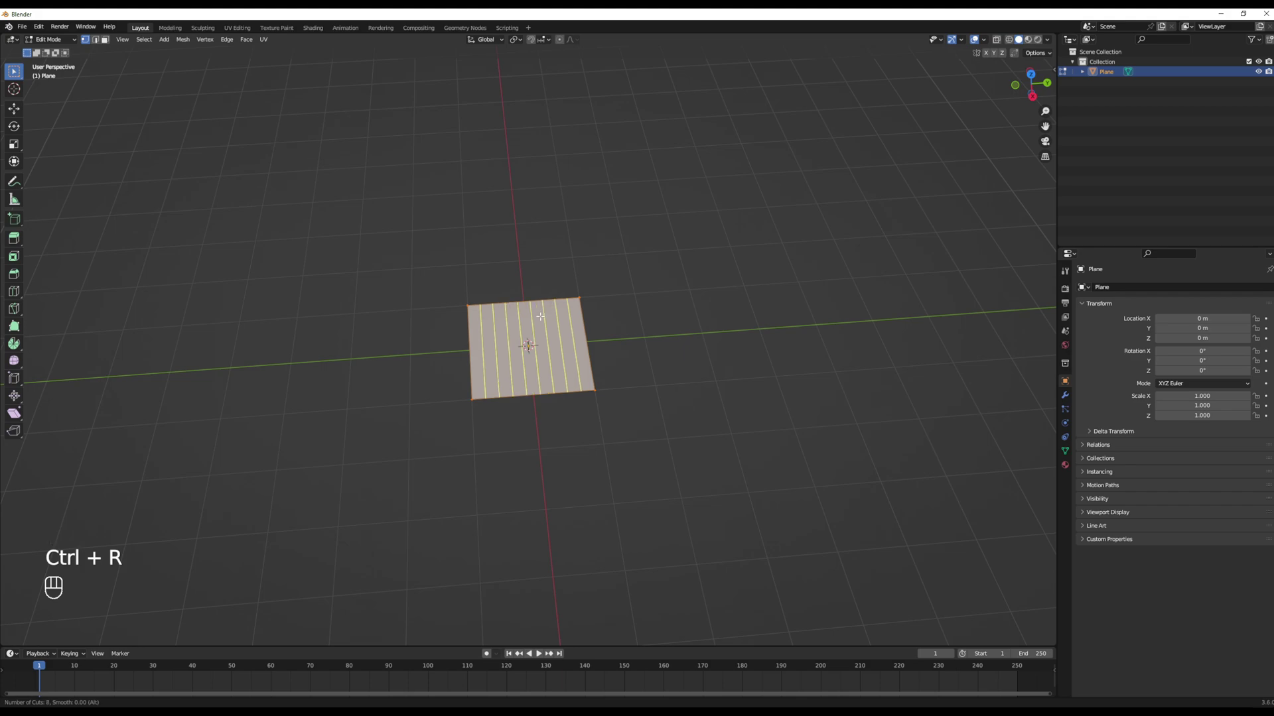
Step: Confirm the parallel loop cuts, deselect all and set proportional falloff to Sharp
click(540, 316)
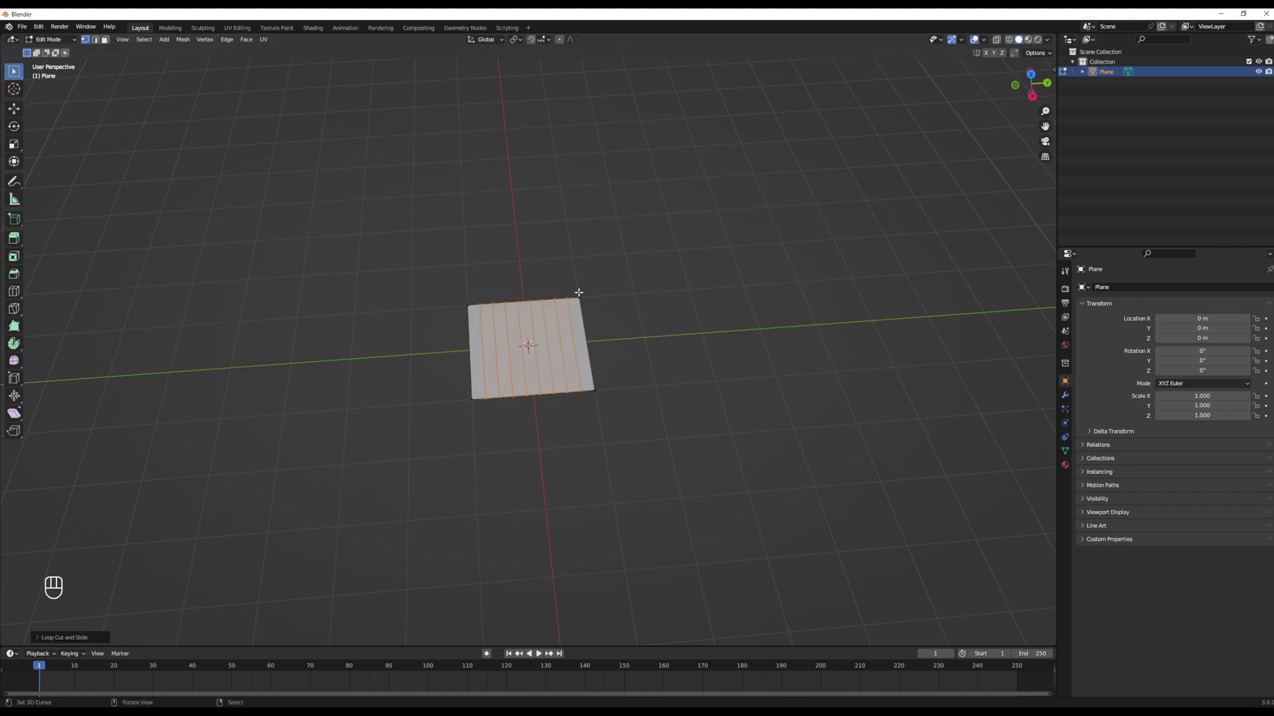
middle_drag(578, 291, 586, 263)
key(alt+a)
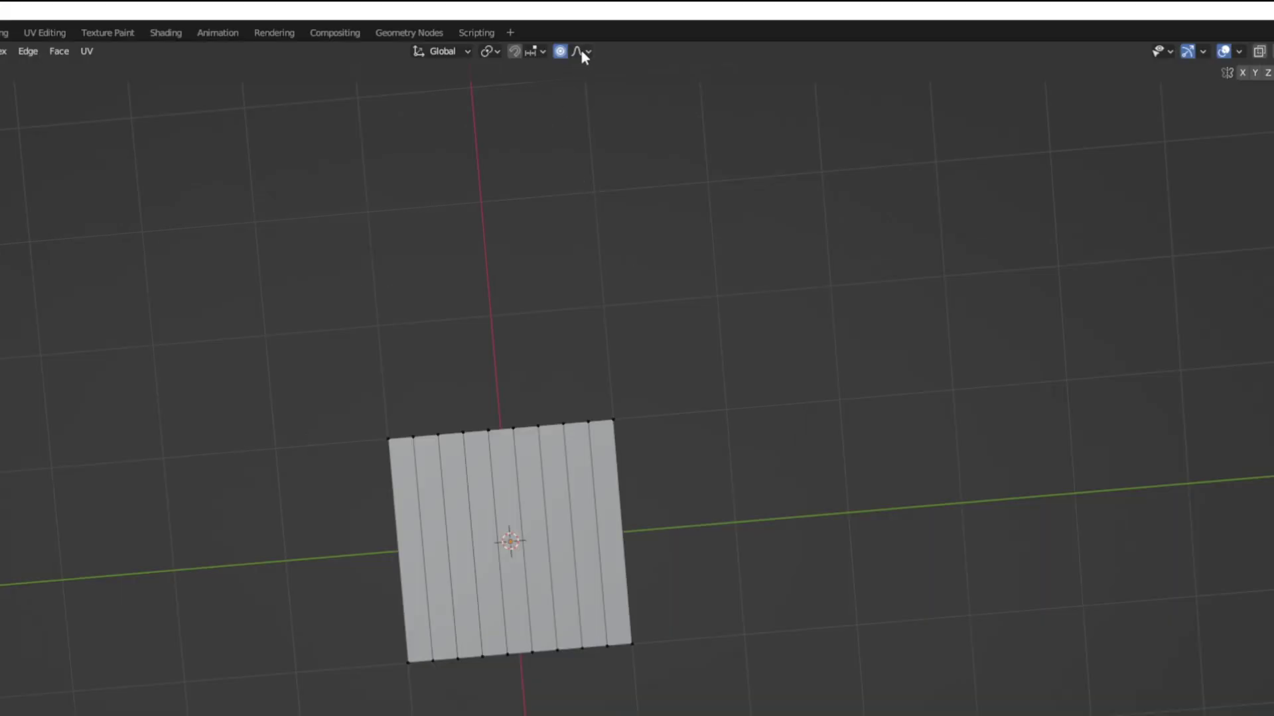
click(581, 54)
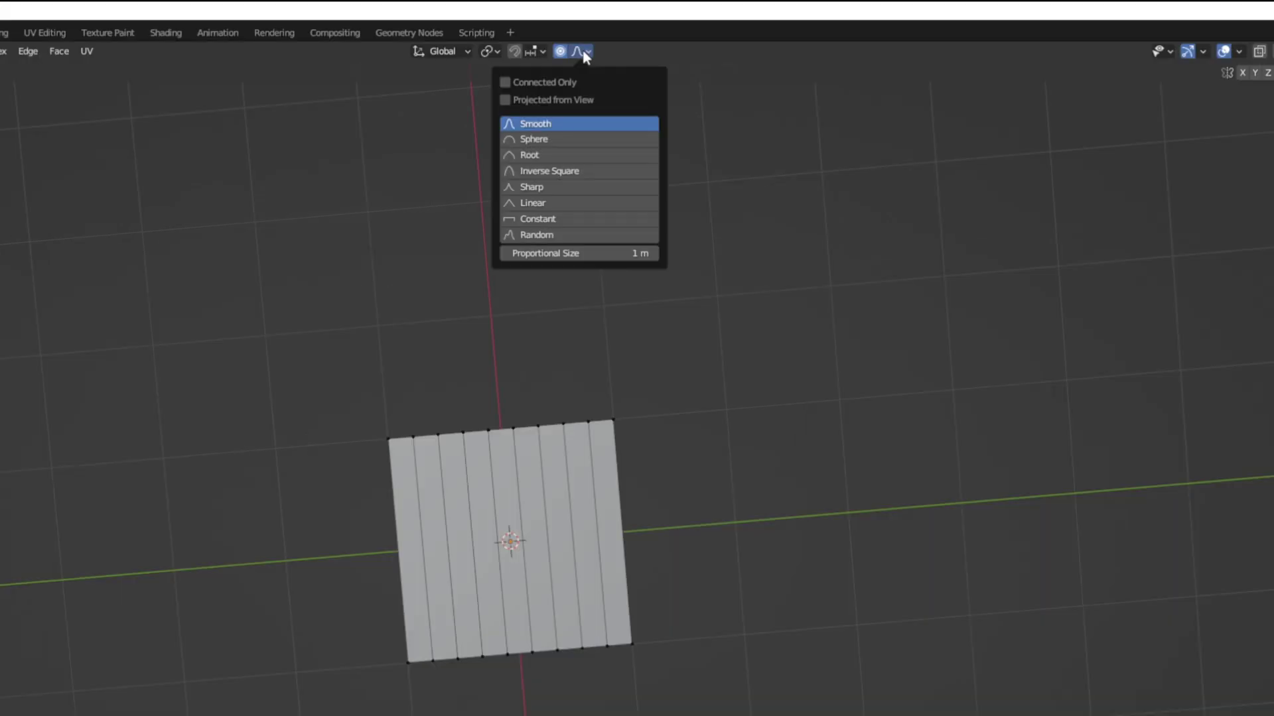
click(507, 186)
mouse_move(644, 520)
middle_down()
mouse_move(616, 515)
mouse_move(599, 281)
middle_up()
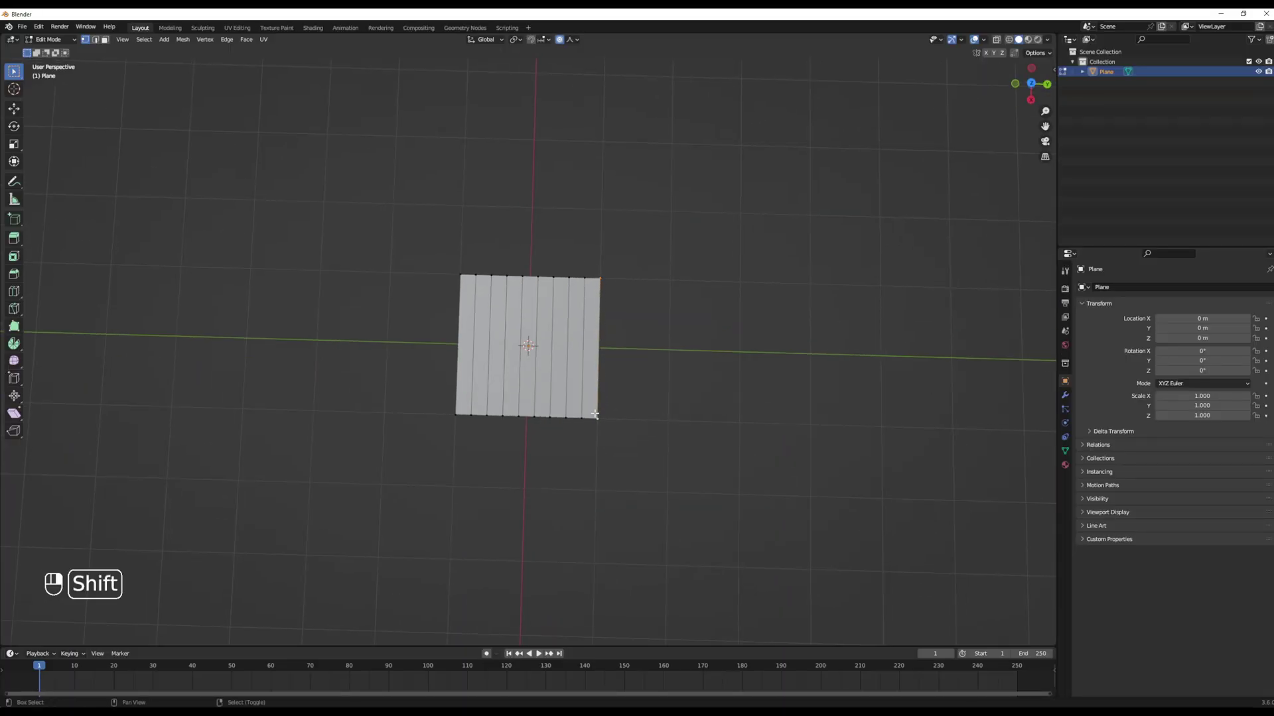
mouse_move(594, 415)
middle_down()
mouse_move(644, 385)
mouse_move(636, 373)
middle_up()
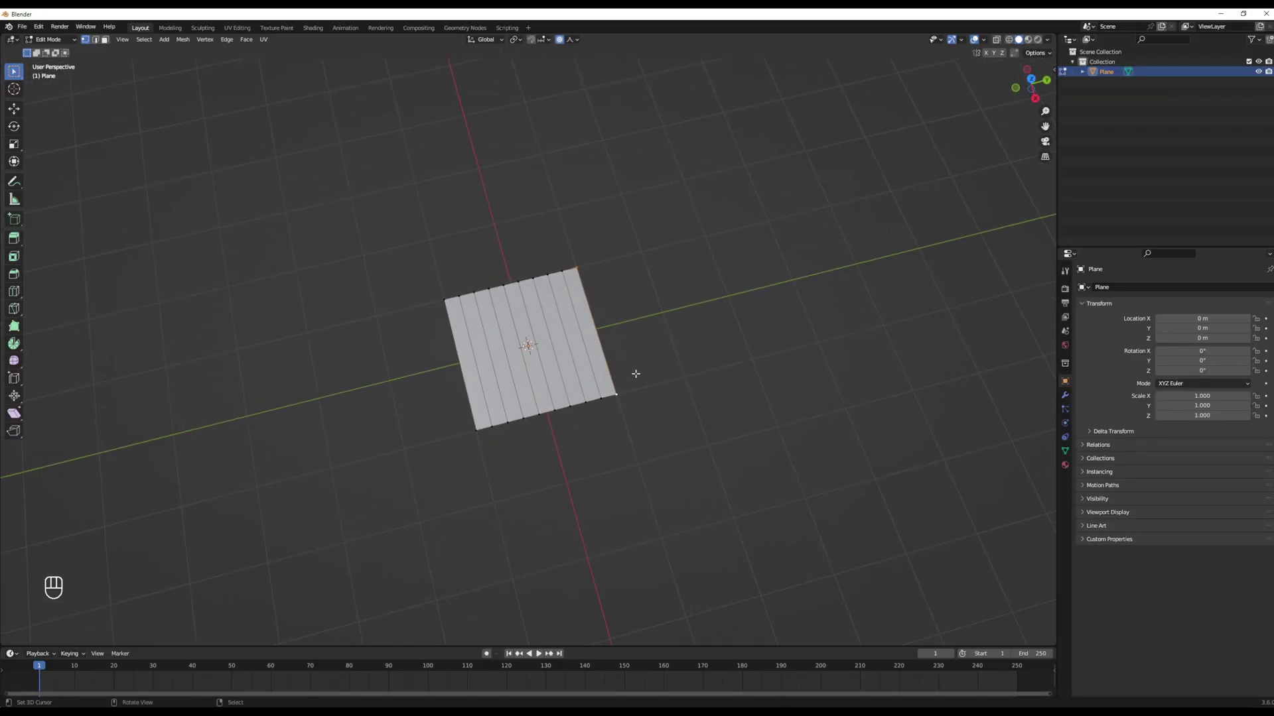
middle_drag(648, 295, 626, 306)
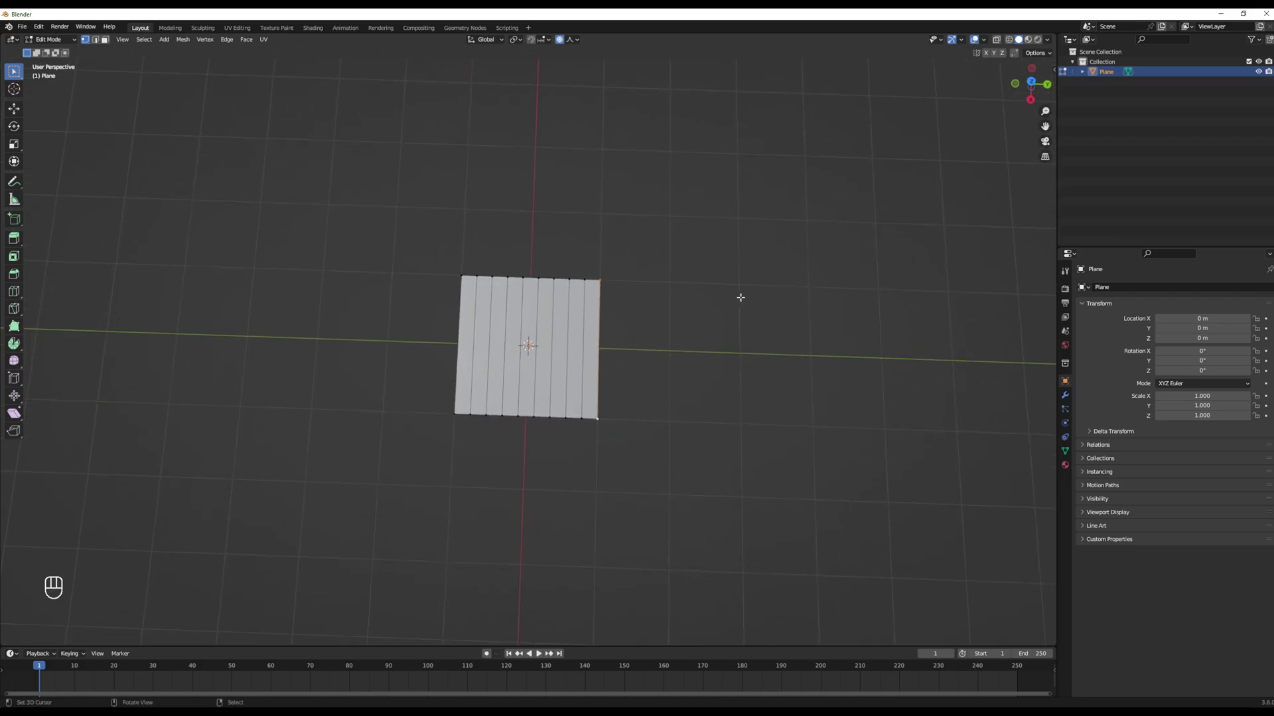
Step: Move the end edge outward along Y and scale it on X into a pointed tip
key(g)
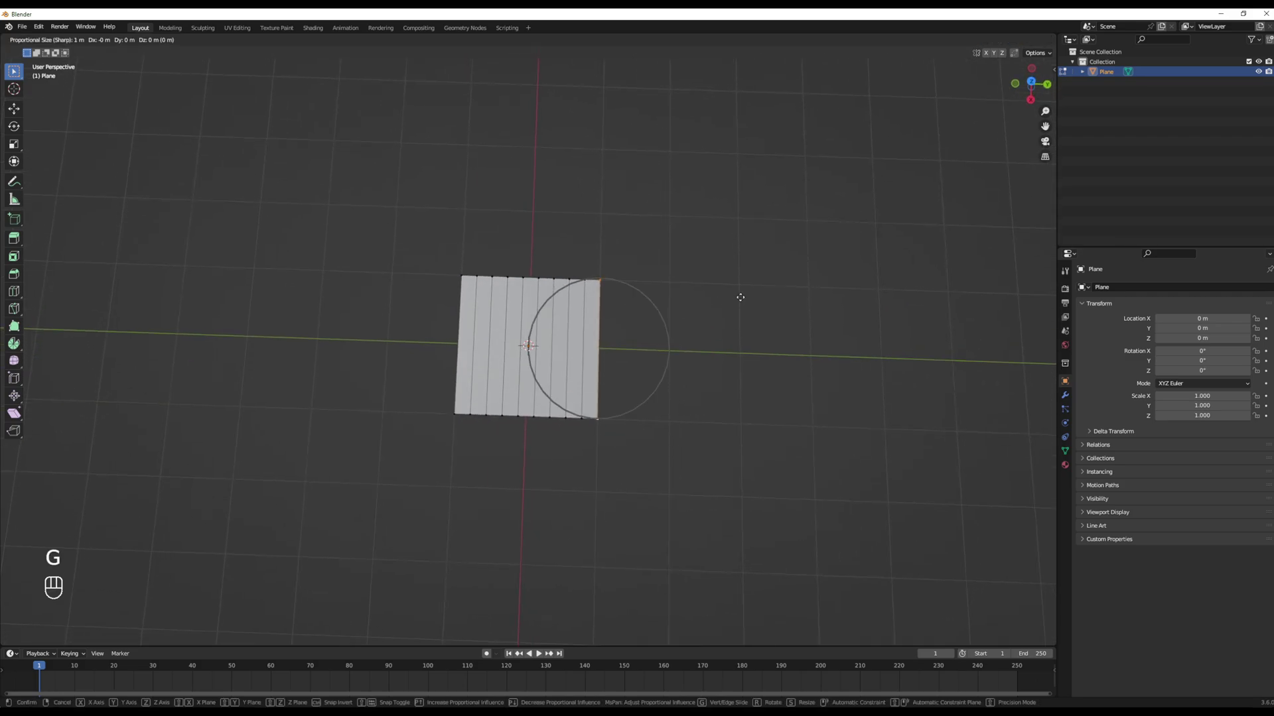
key(y)
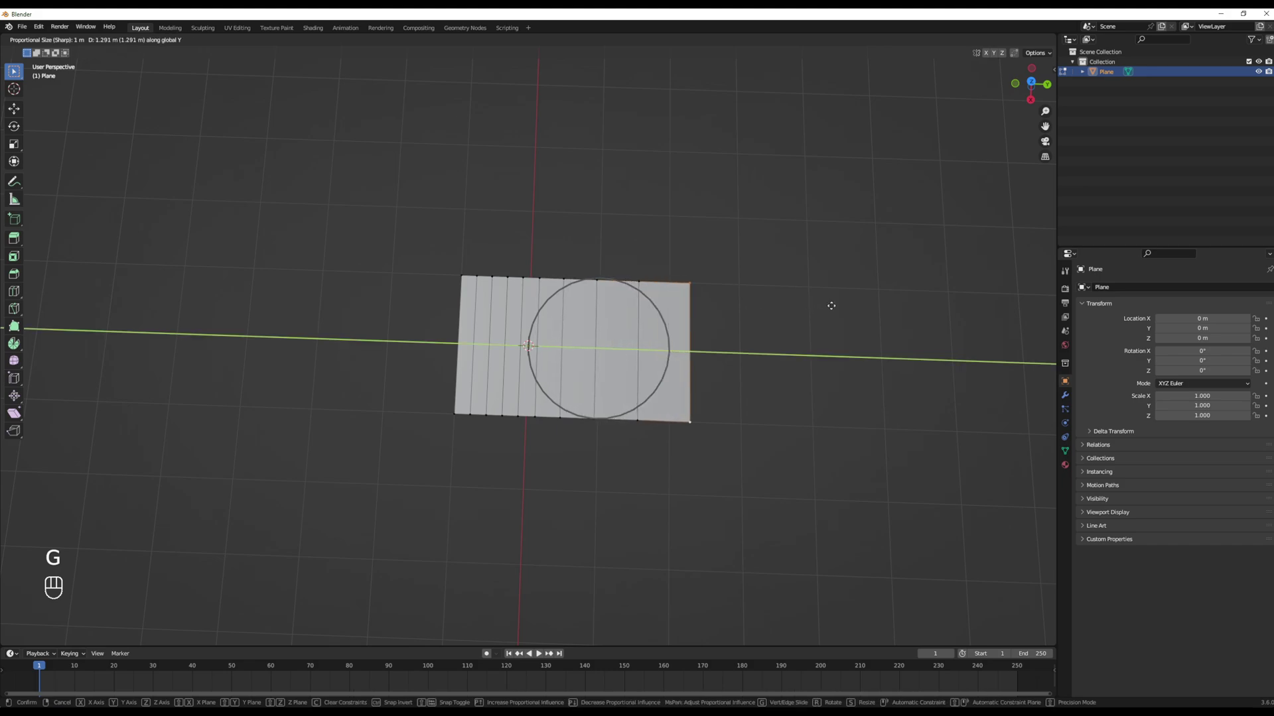
click(831, 306)
key(s)
key(x)
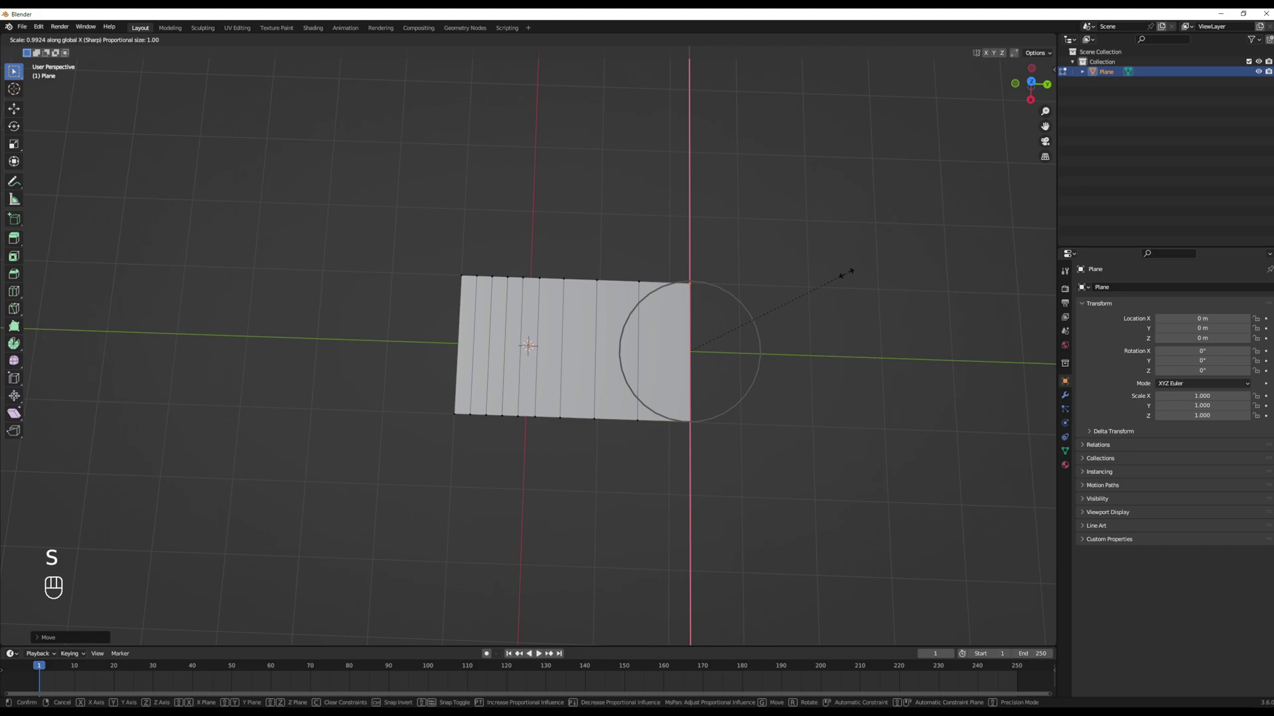
scroll(779, 306, down, 6)
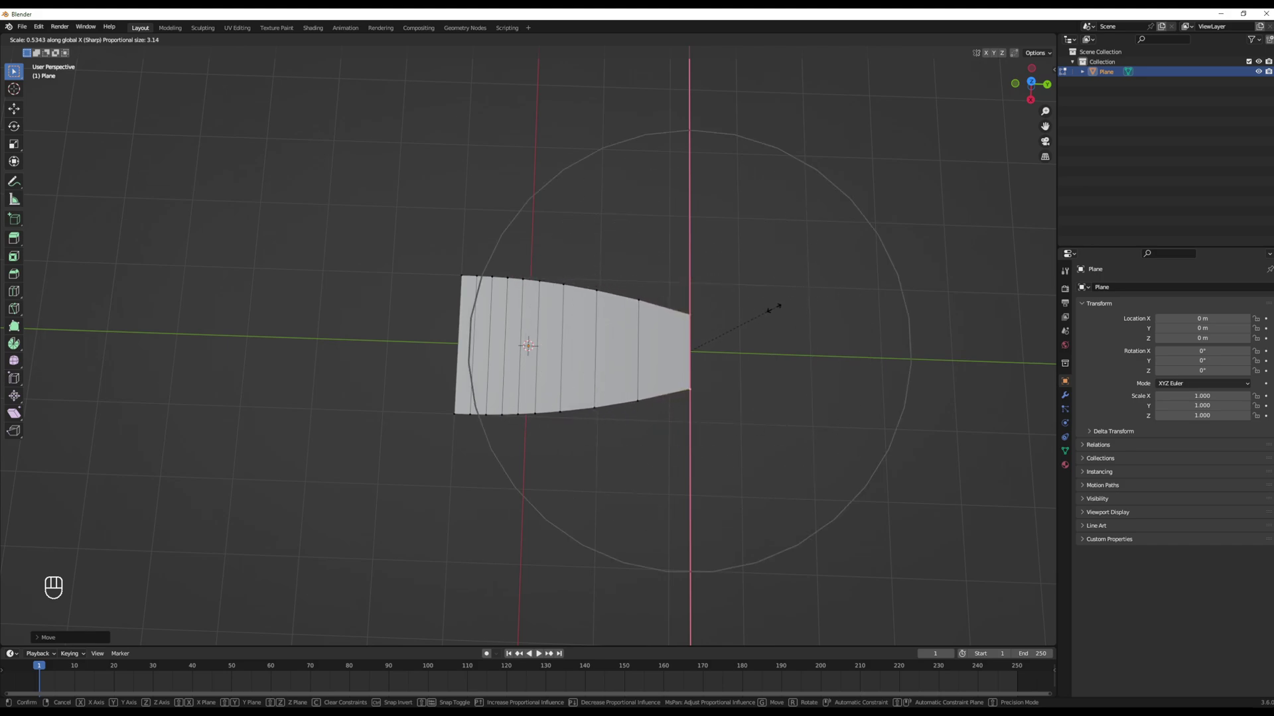
click(733, 322)
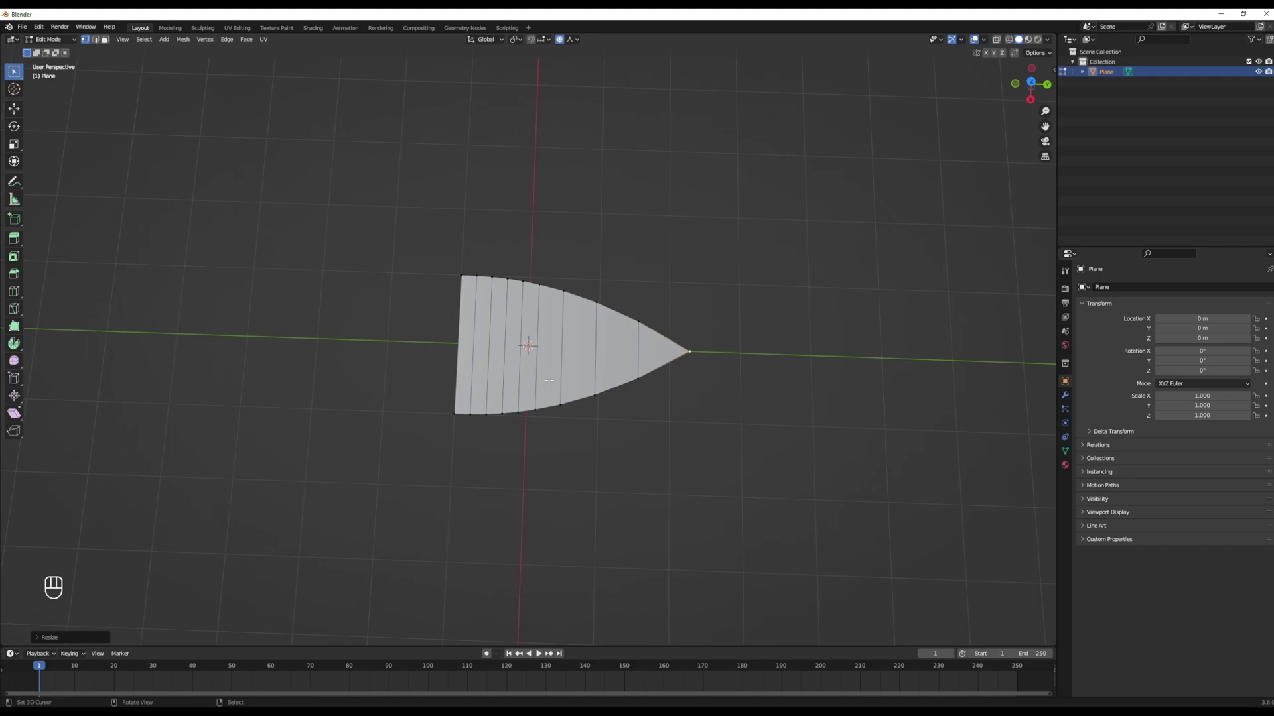
Step: Add a lengthwise loop cut, then duplicate the trail mesh in place
click(508, 335)
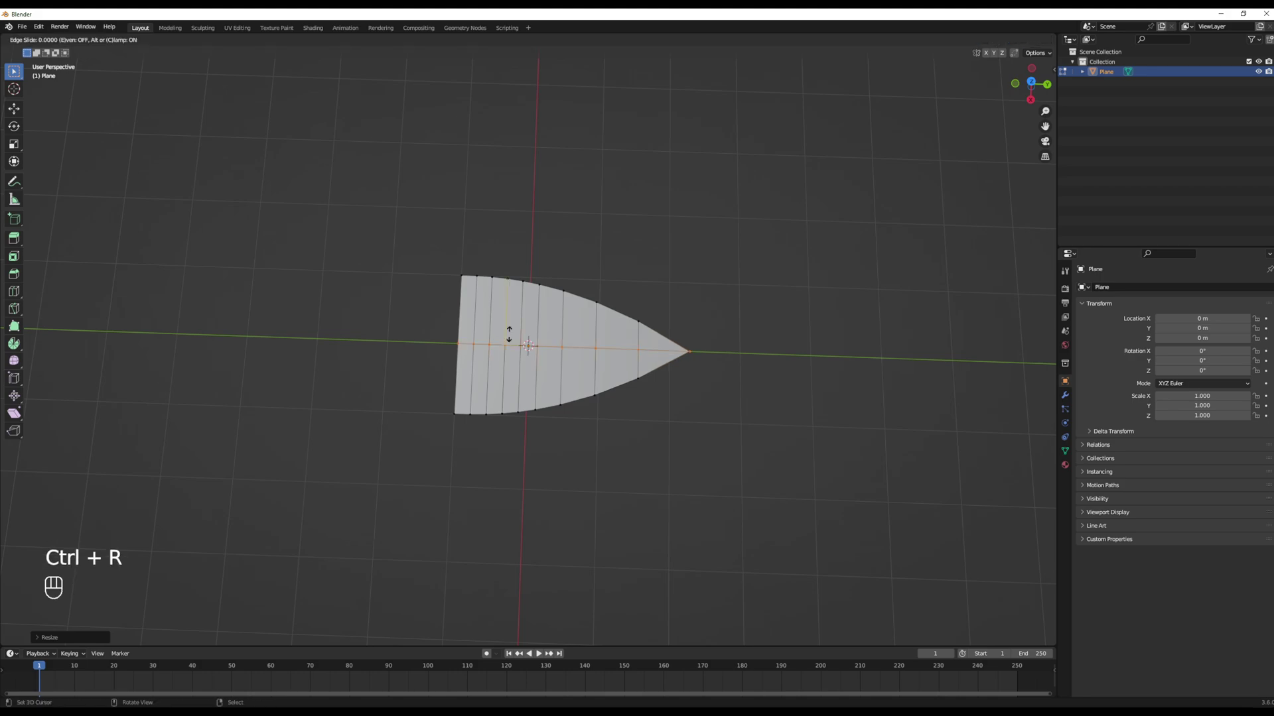
mouse_move(508, 335)
middle_down()
mouse_move(596, 267)
mouse_move(589, 275)
middle_up()
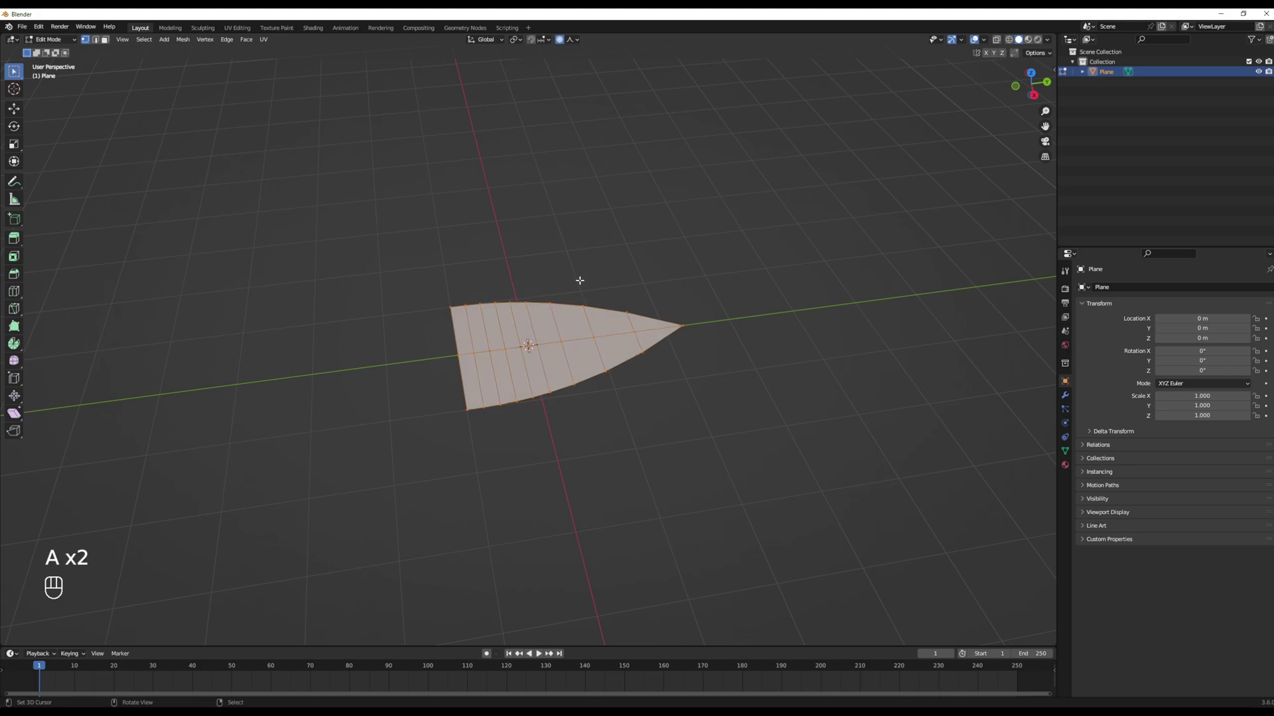
key(shift+d)
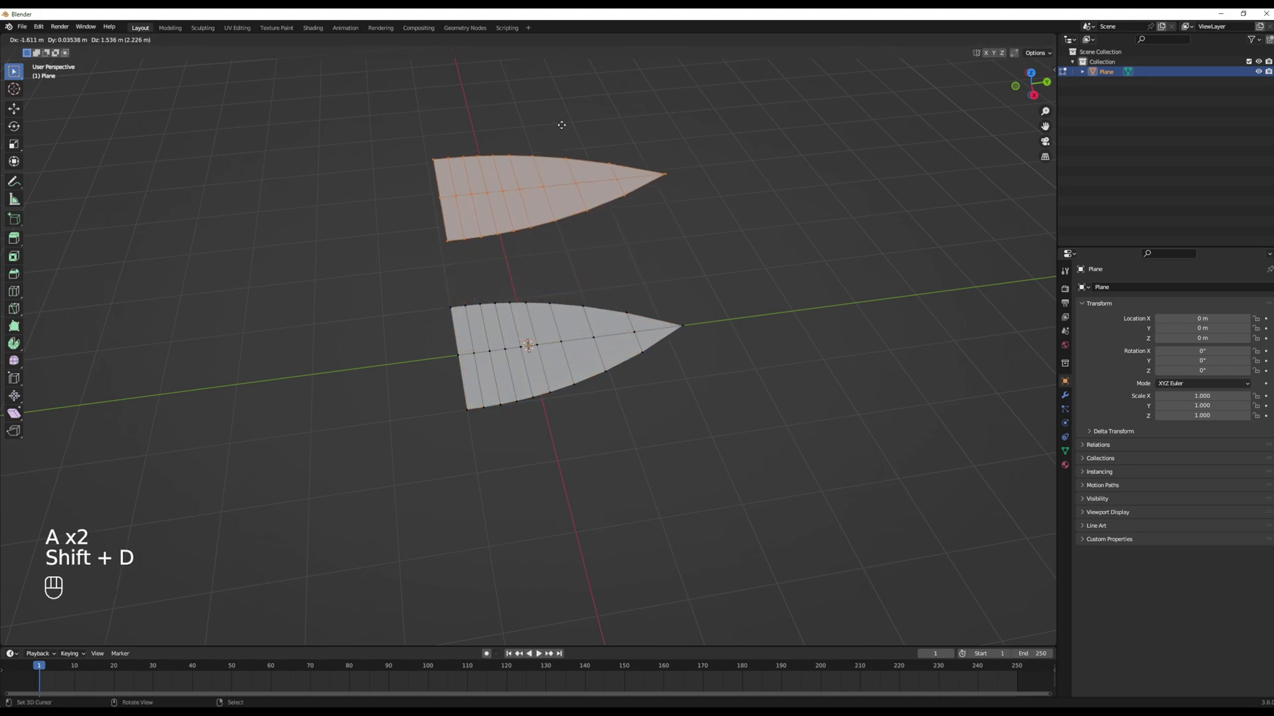
right_click(553, 159)
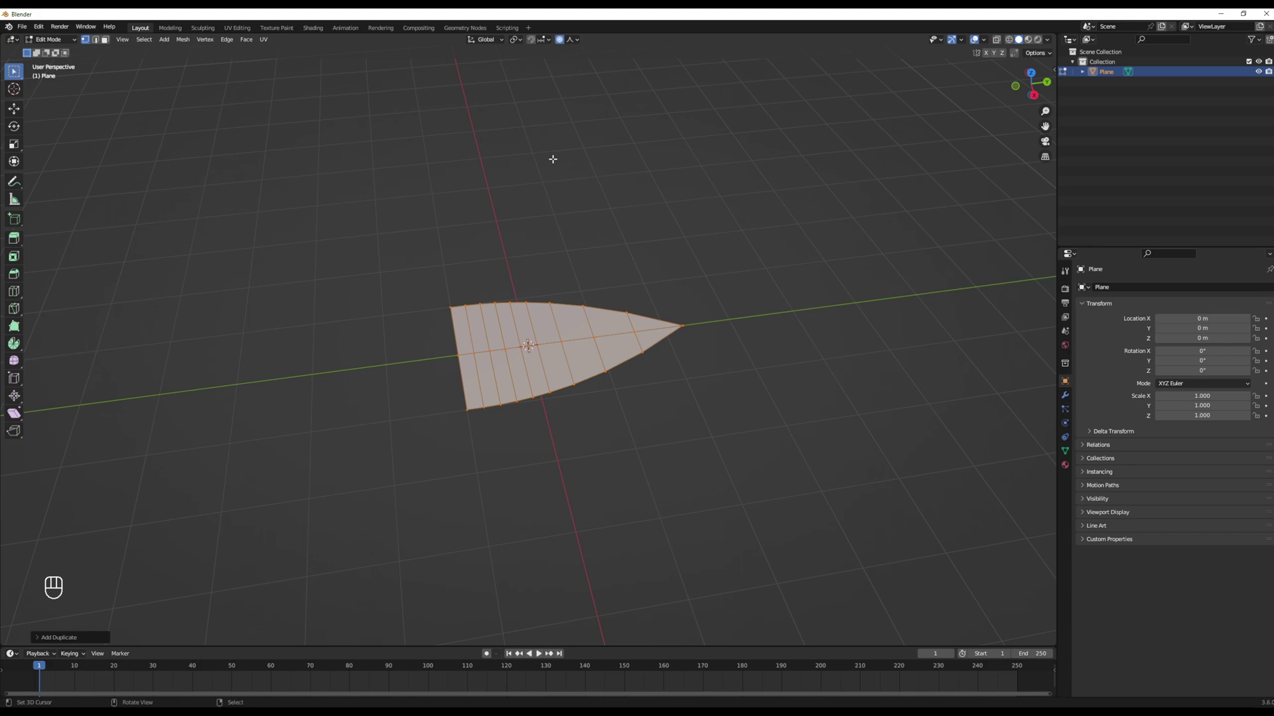
Step: Turn off proportional editing, rotate the copy 180° around Y and return to Object Mode
key(r)
right_click(555, 158)
click(561, 41)
text(ry)
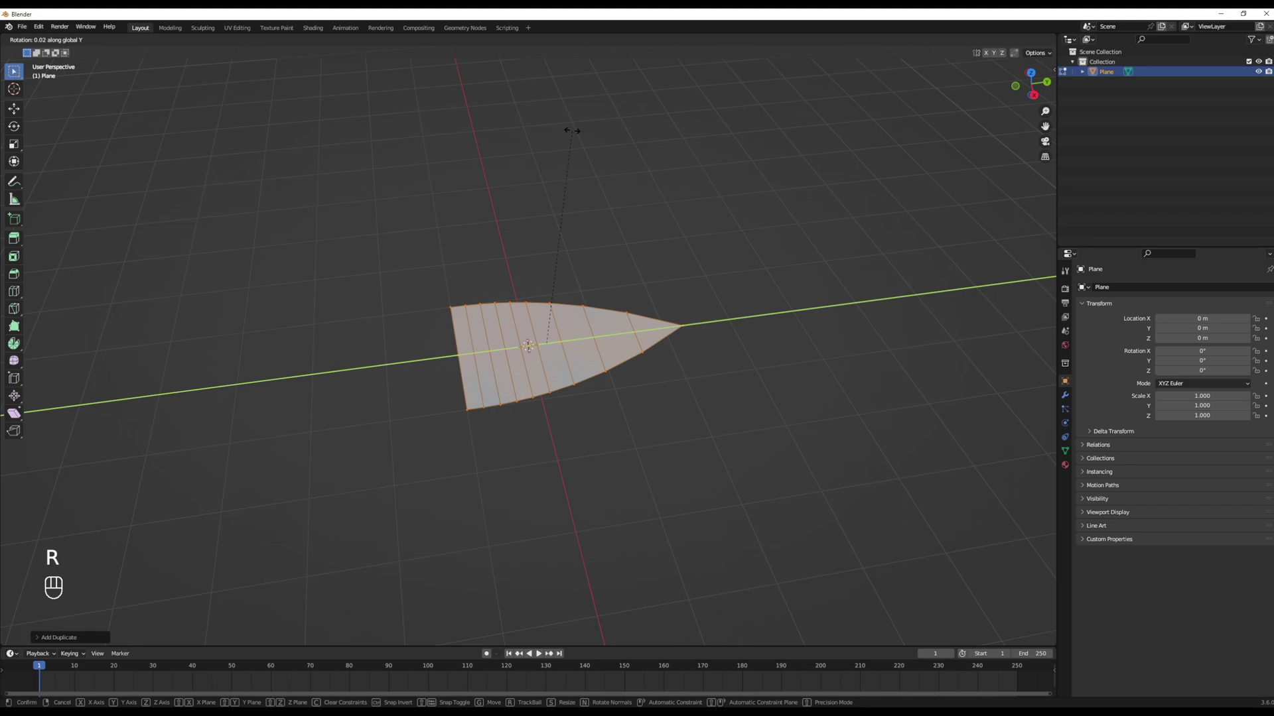
text(180)
key(Return)
mouse_move(544, 360)
middle_down()
mouse_move(558, 358)
mouse_move(563, 332)
mouse_move(531, 348)
middle_up()
key(Tab)
scroll(531, 347, up, 2)
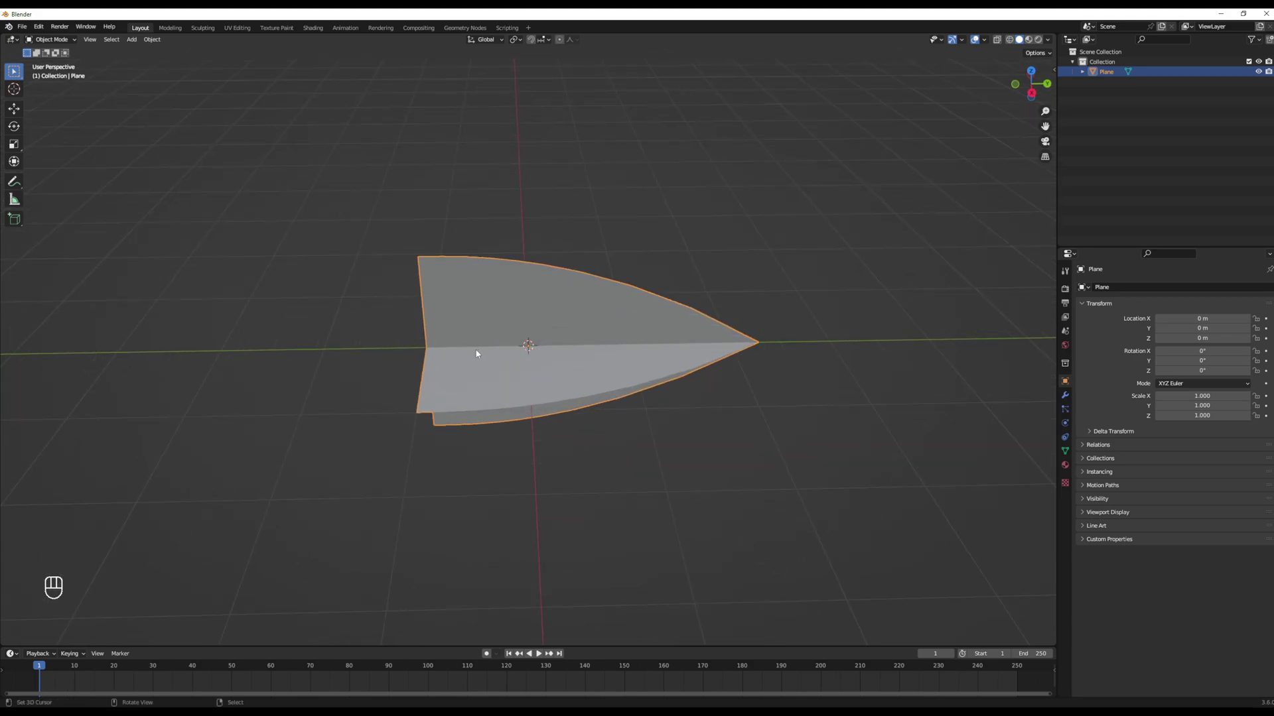
Step: Select the whole mesh, move it along Y, undo the move and return to Object Mode
key(Tab)
middle_drag(460, 350, 477, 340)
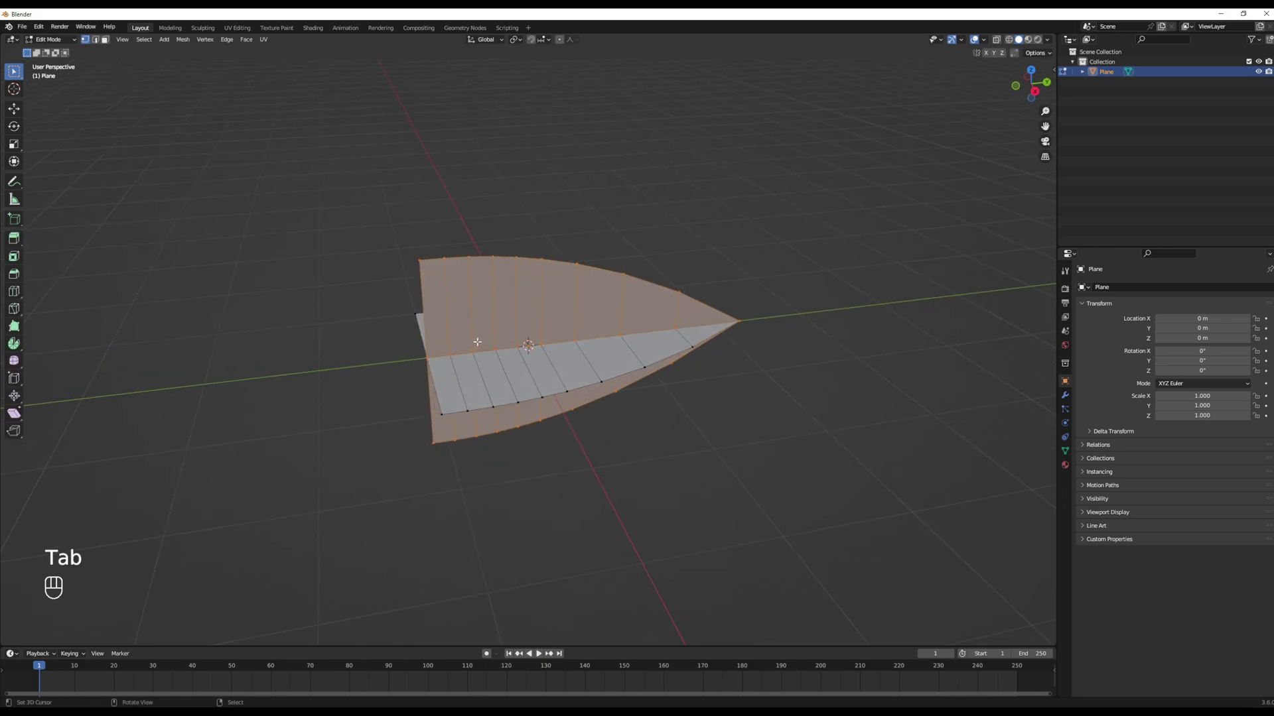
key(a)
key(a)
key(g)
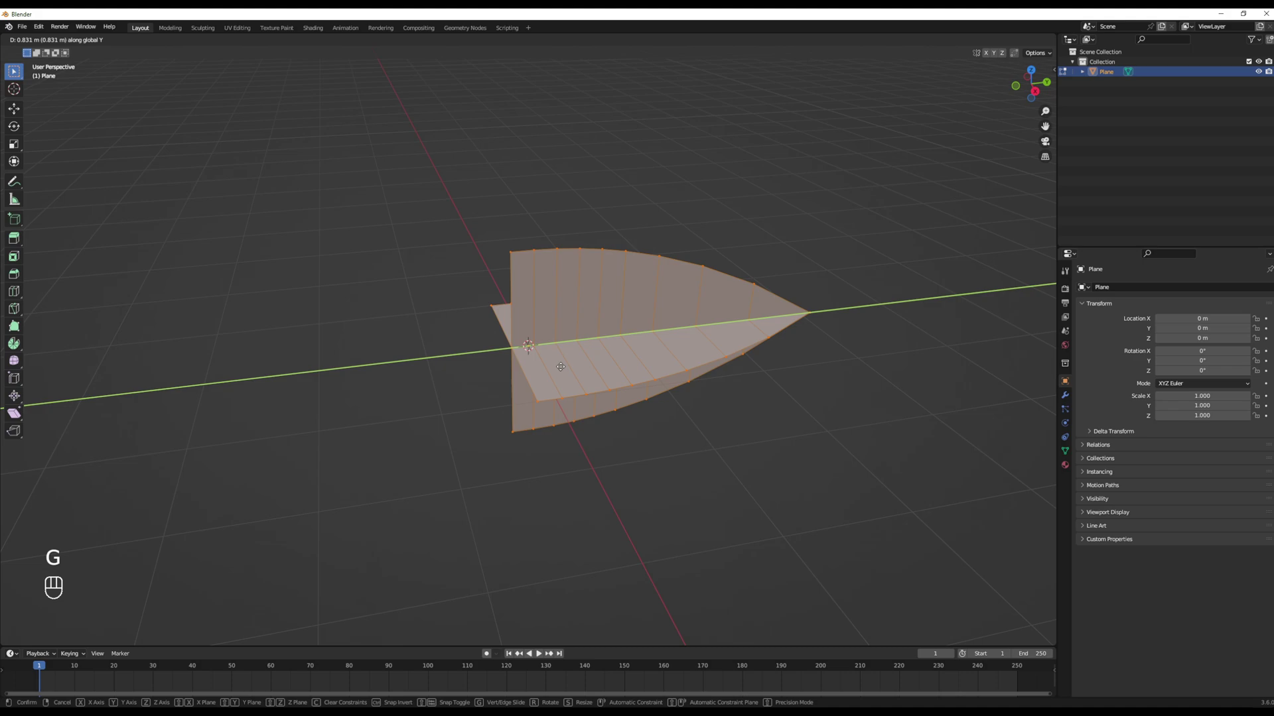
click(569, 320)
key(ctrl+z)
key(Tab)
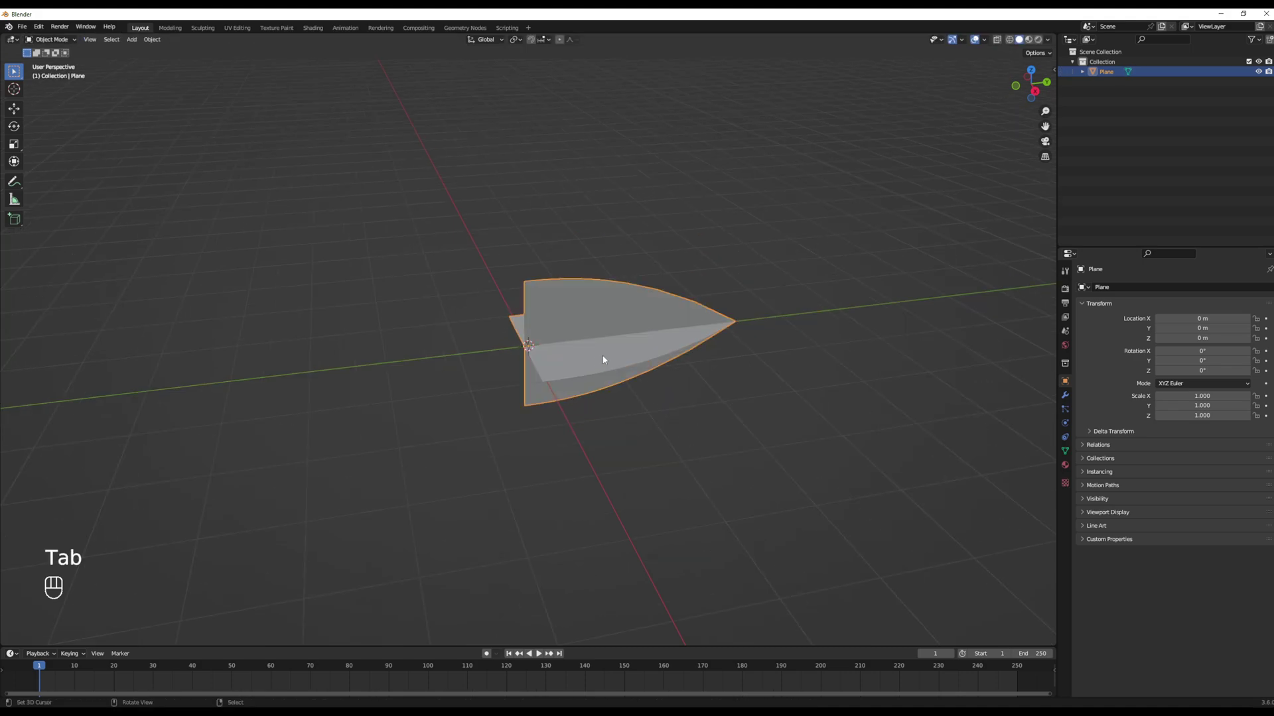
Step: Rename the object FireballTrailTut and apply all its transforms
middle_drag(603, 358, 589, 361)
double_click(1104, 288)
text(FireballTrailTut)
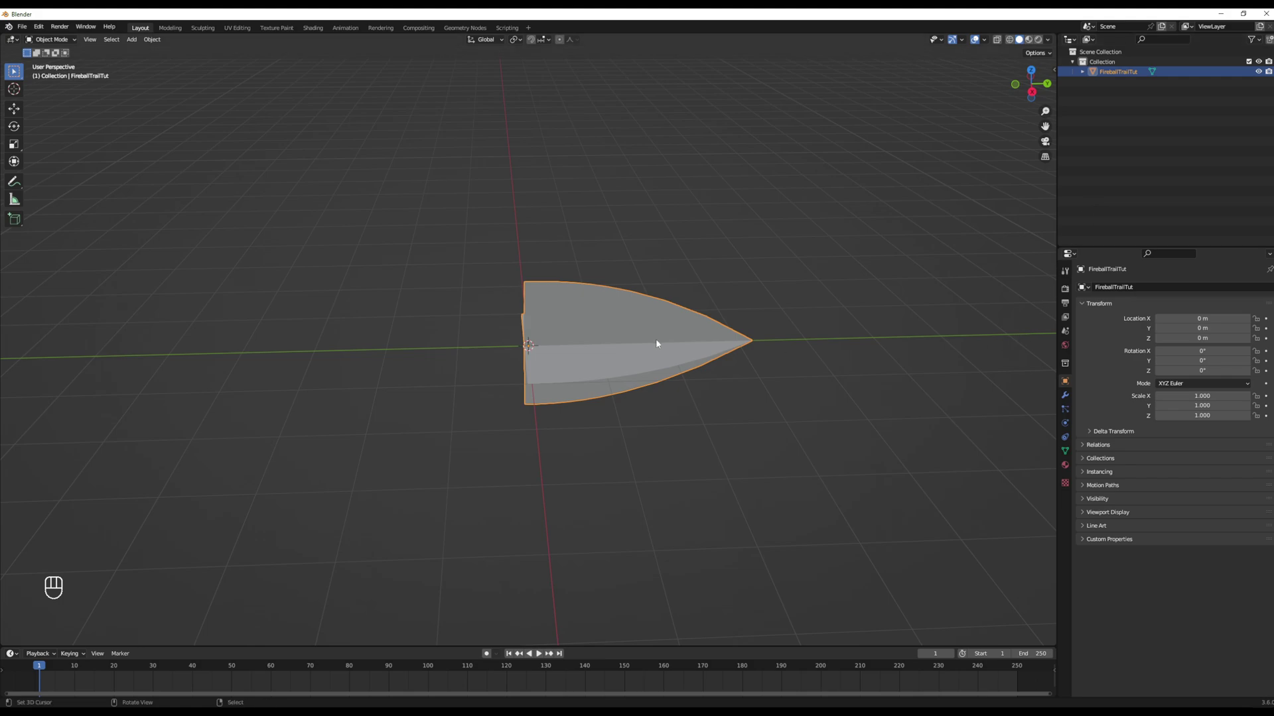
middle_drag(656, 343, 646, 347)
key(ctrl+a)
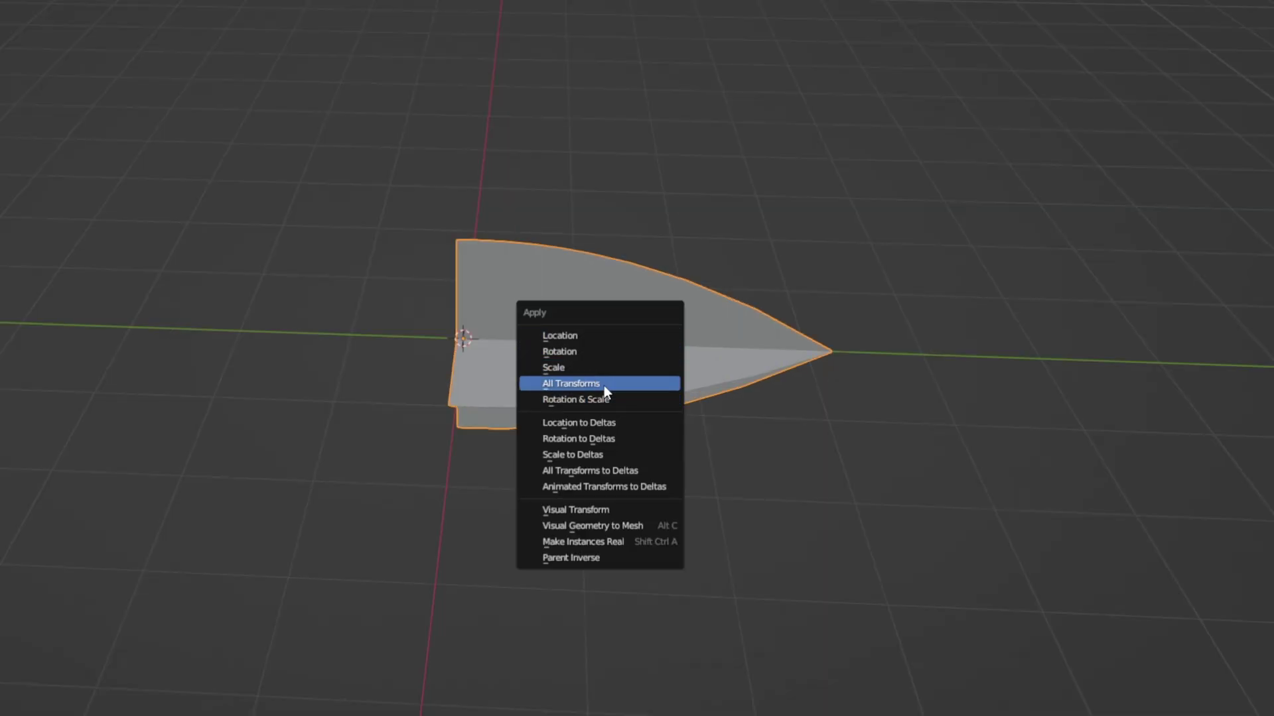
click(599, 384)
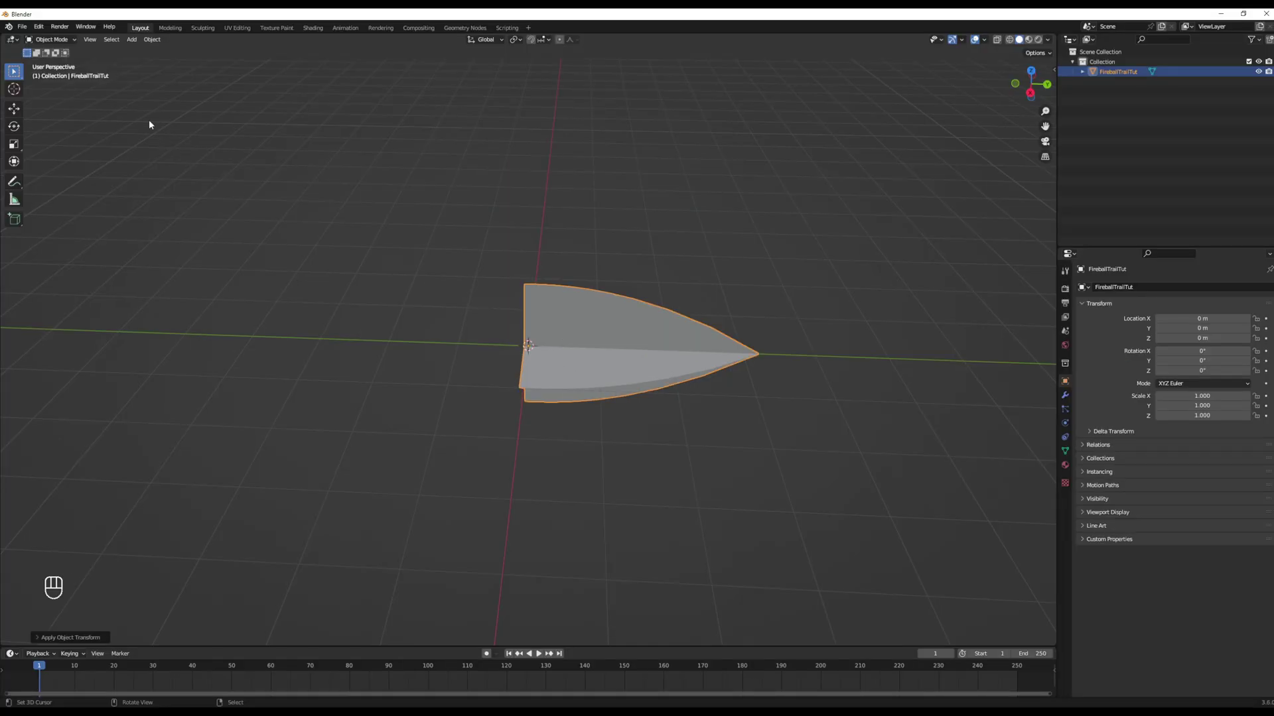
Step: Export the mesh as Wavefront OBJ named FireballTrail03 into the Models folder
click(23, 26)
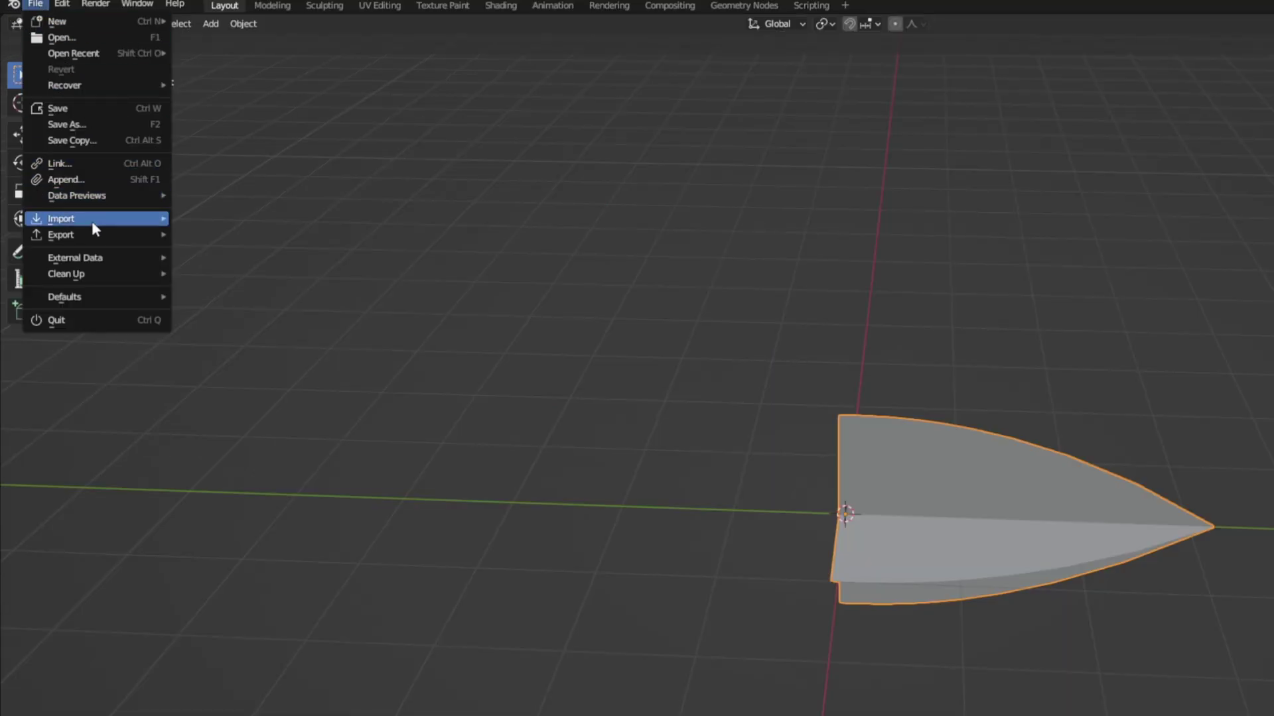
mouse_move(94, 234)
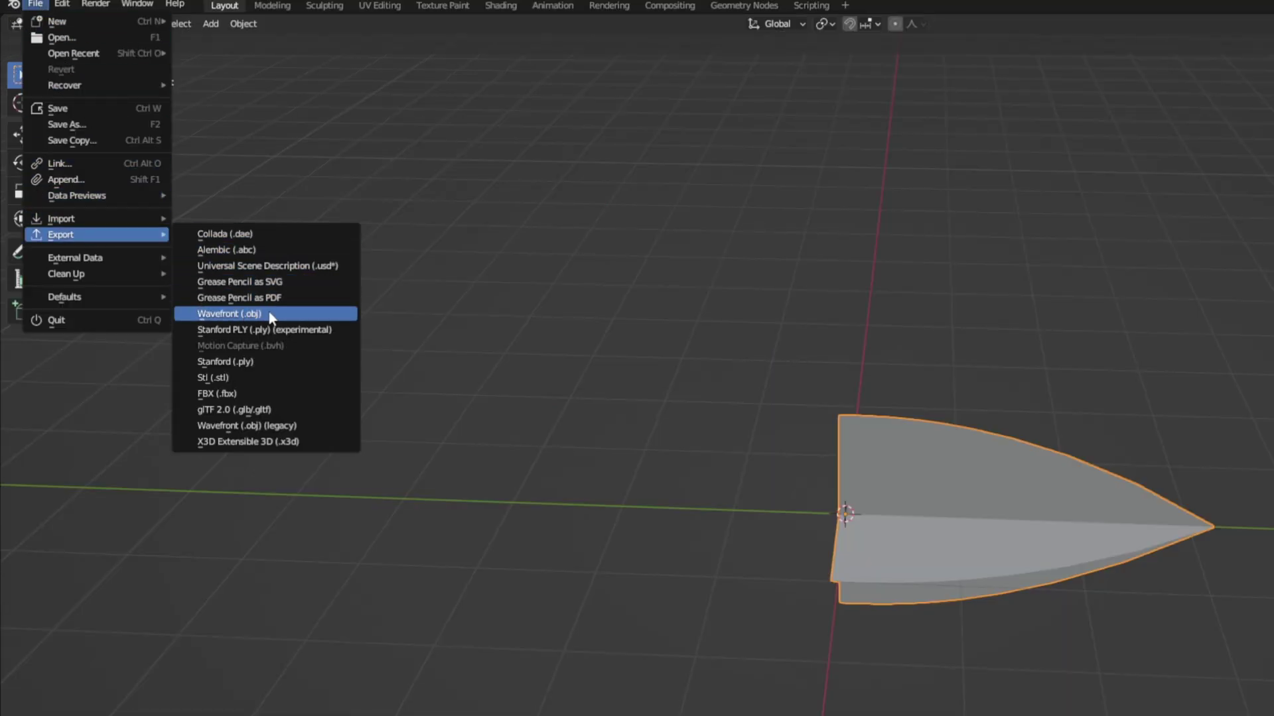
click(268, 312)
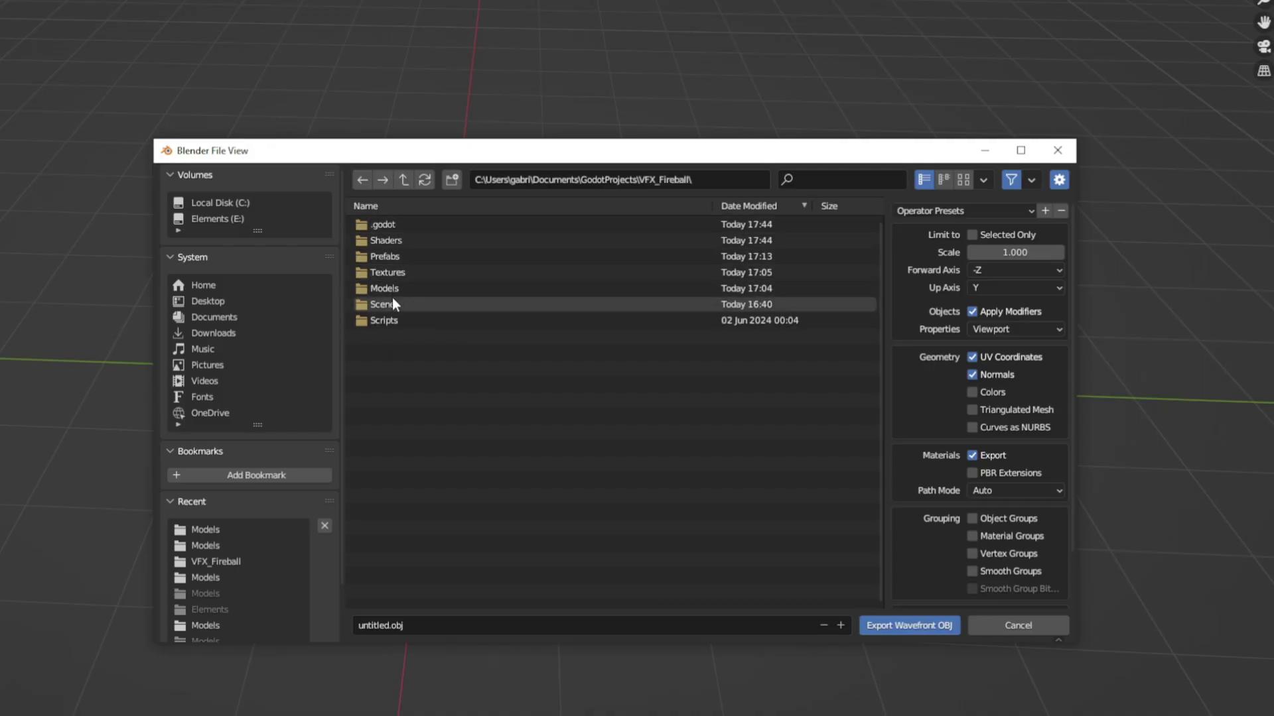
click(401, 288)
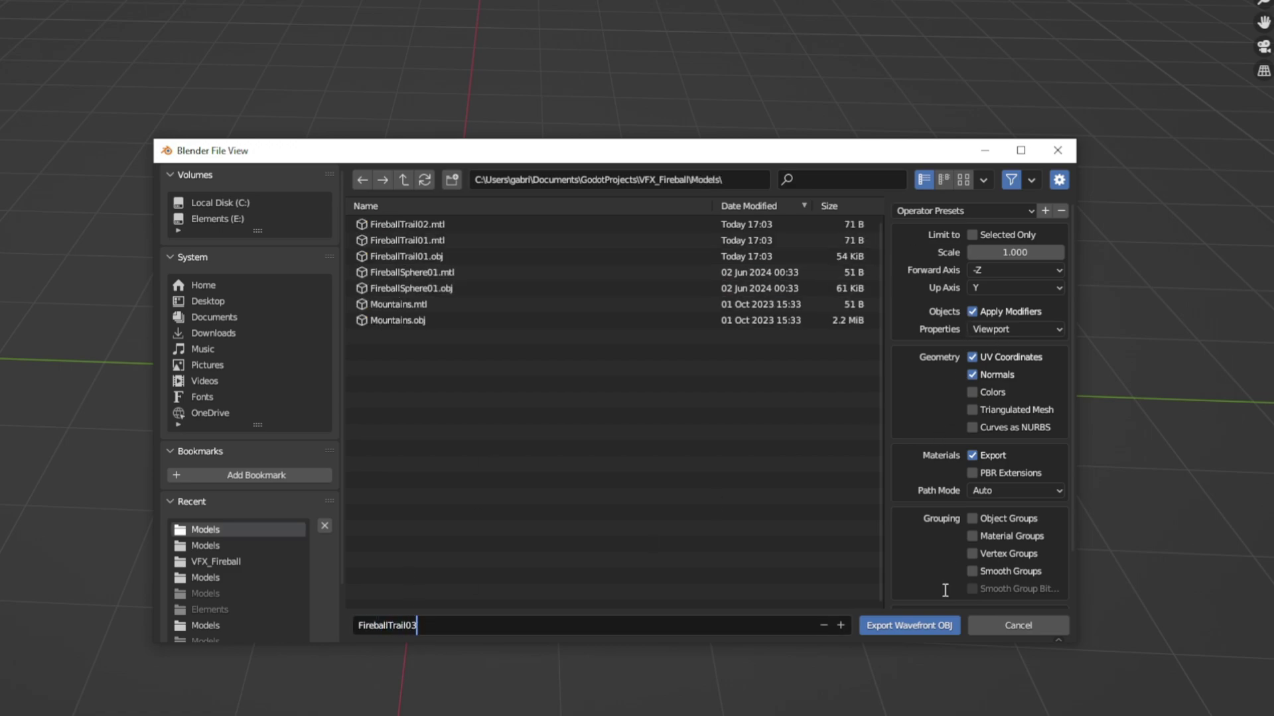
click(915, 634)
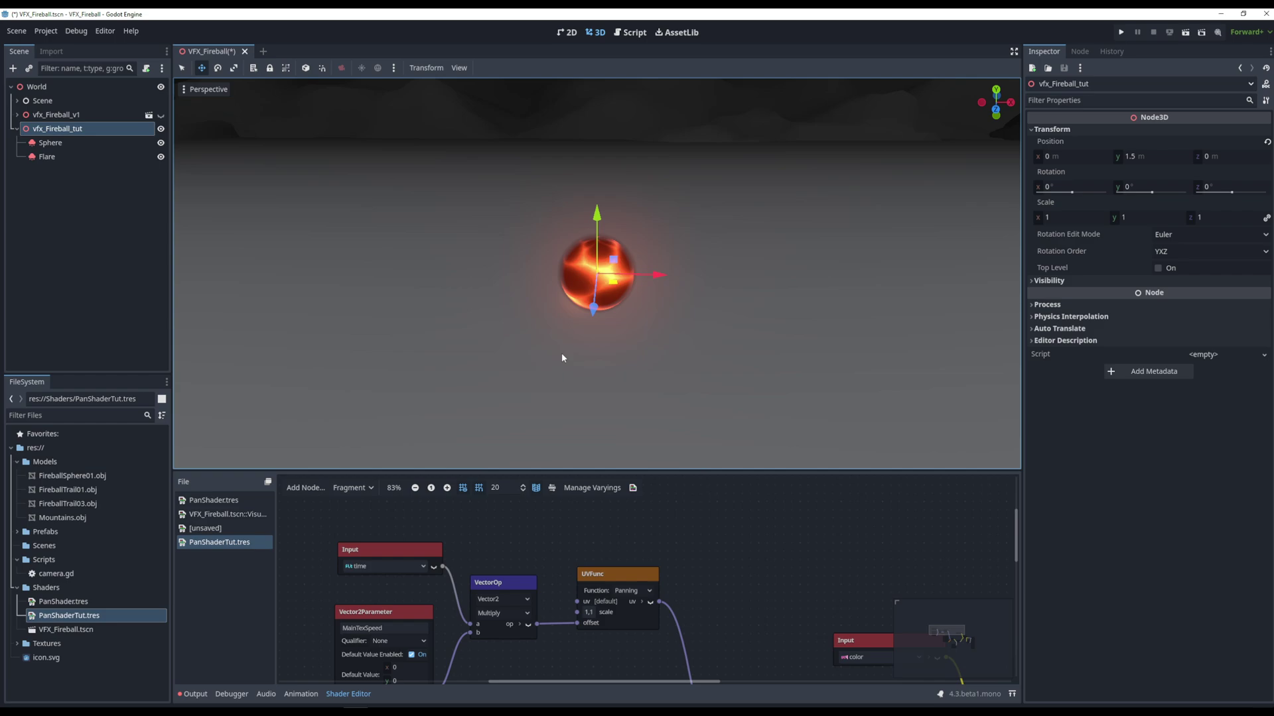
Step: Add a GPUParticles3D child under vfx_Fireball_tut and name it TrailAdd
click(85, 505)
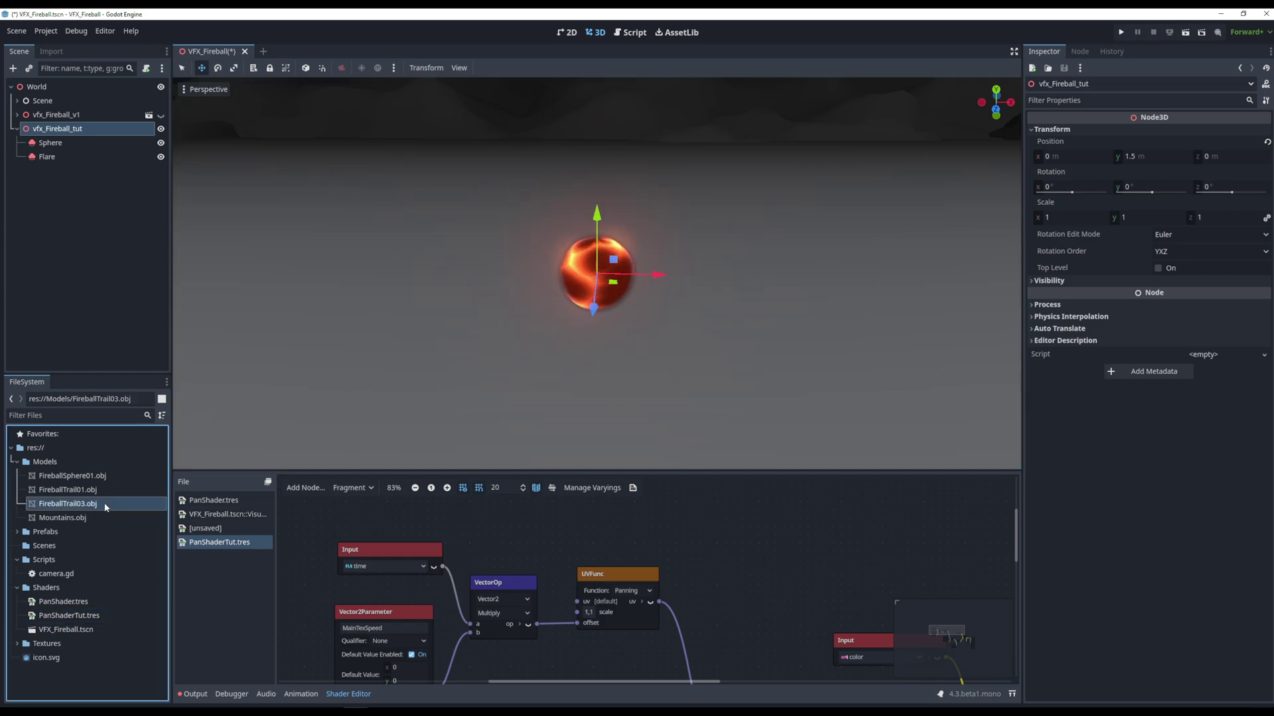
click(90, 248)
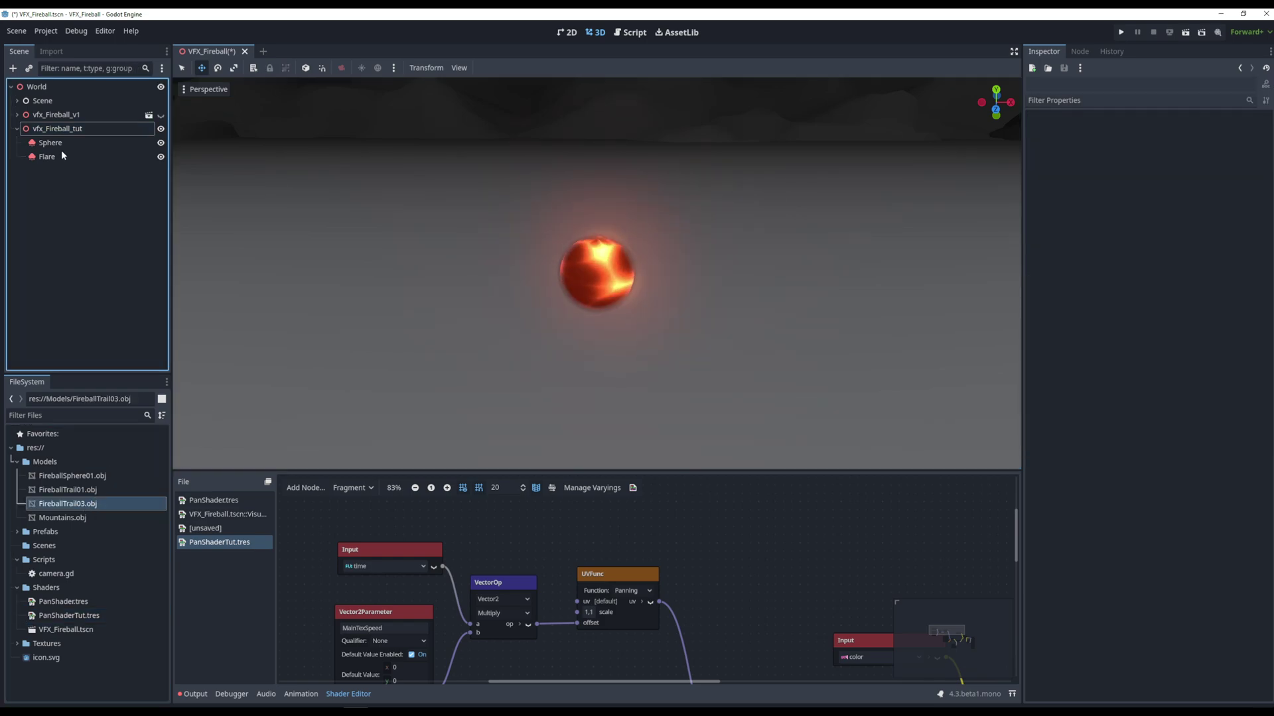
click(64, 132)
right_click(103, 180)
click(143, 188)
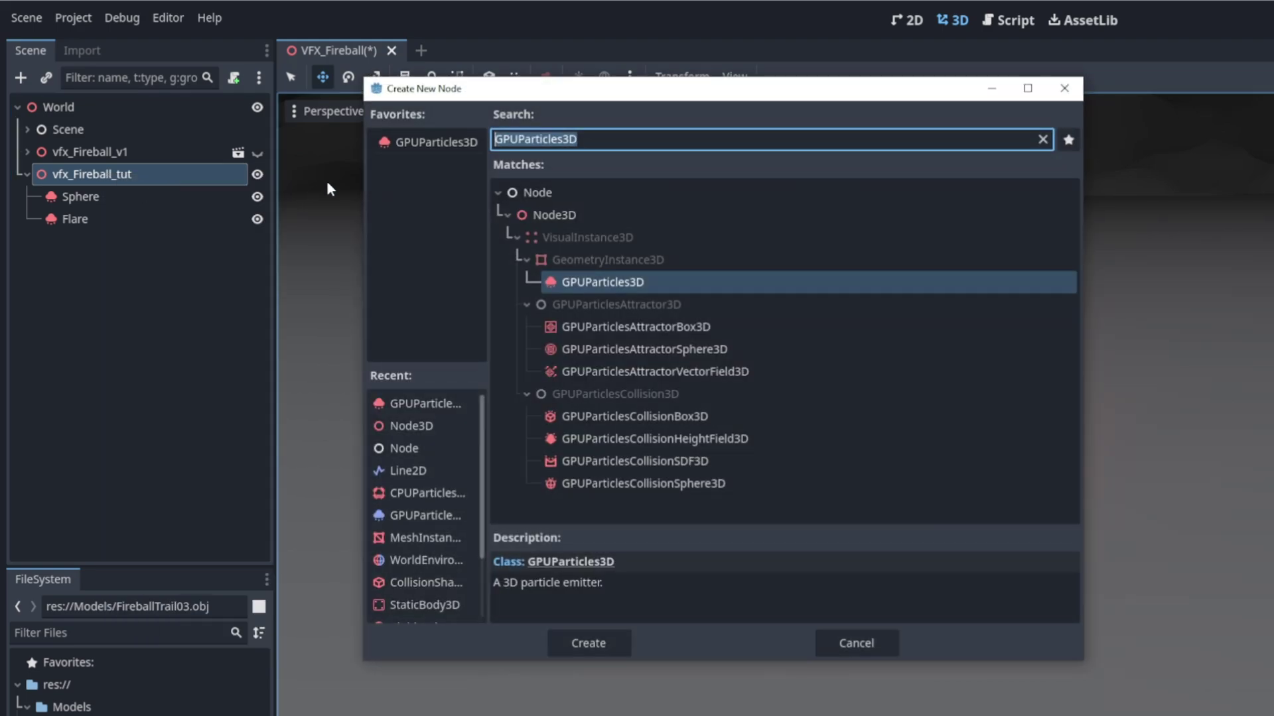
click(424, 143)
double_click(432, 146)
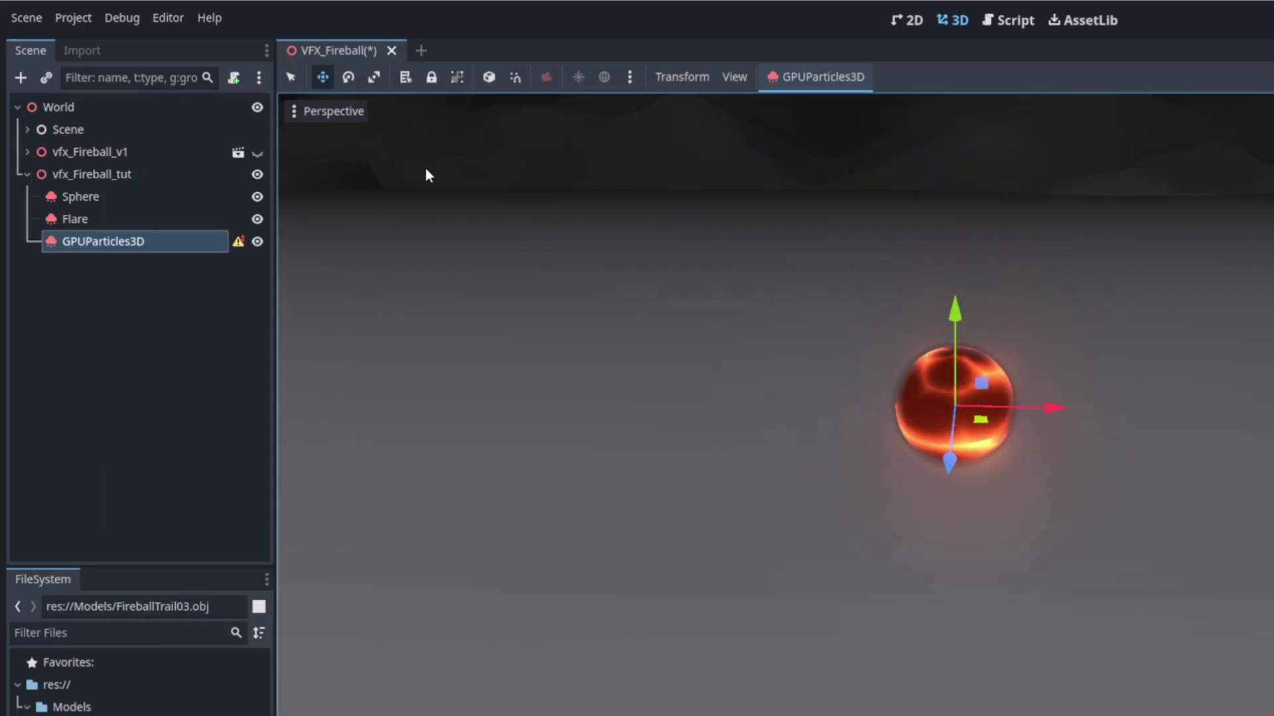
double_click(141, 239)
text(T)
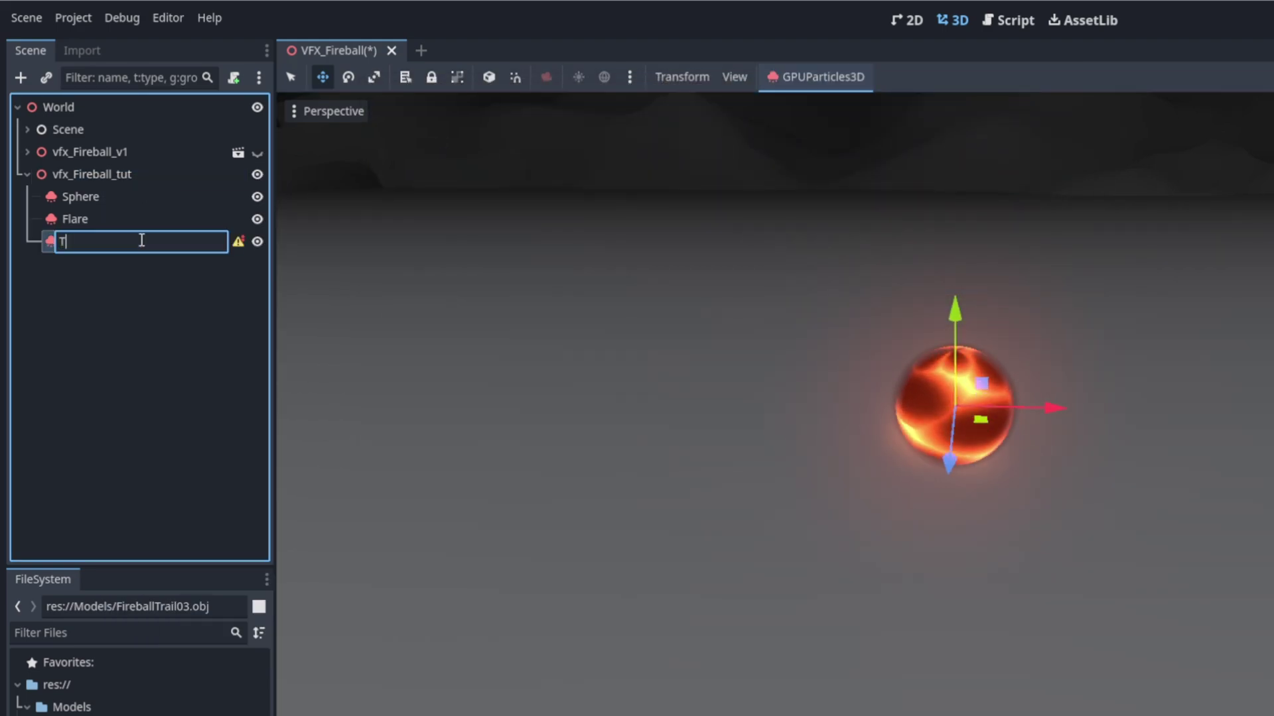
text(raillAdd)
key(Return)
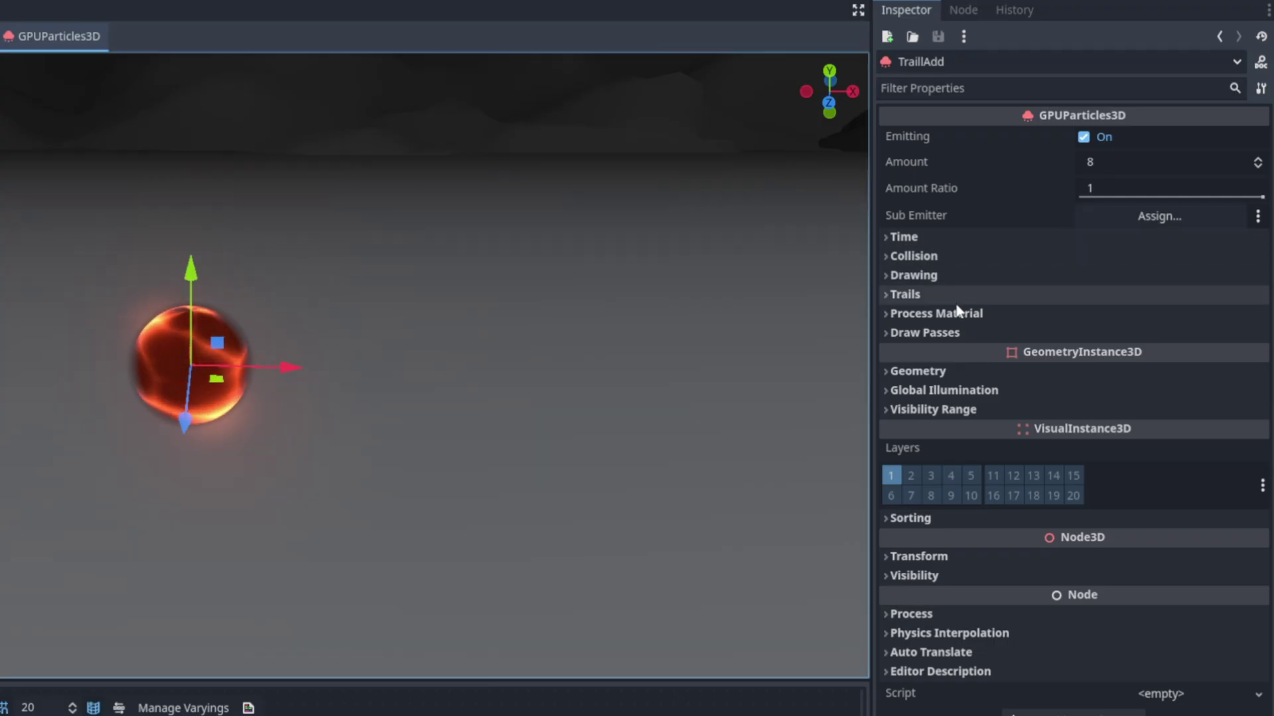
Step: Assign a new ParticleProcessMaterial and load FireballTrail03.obj as the Pass 1 mesh
click(957, 313)
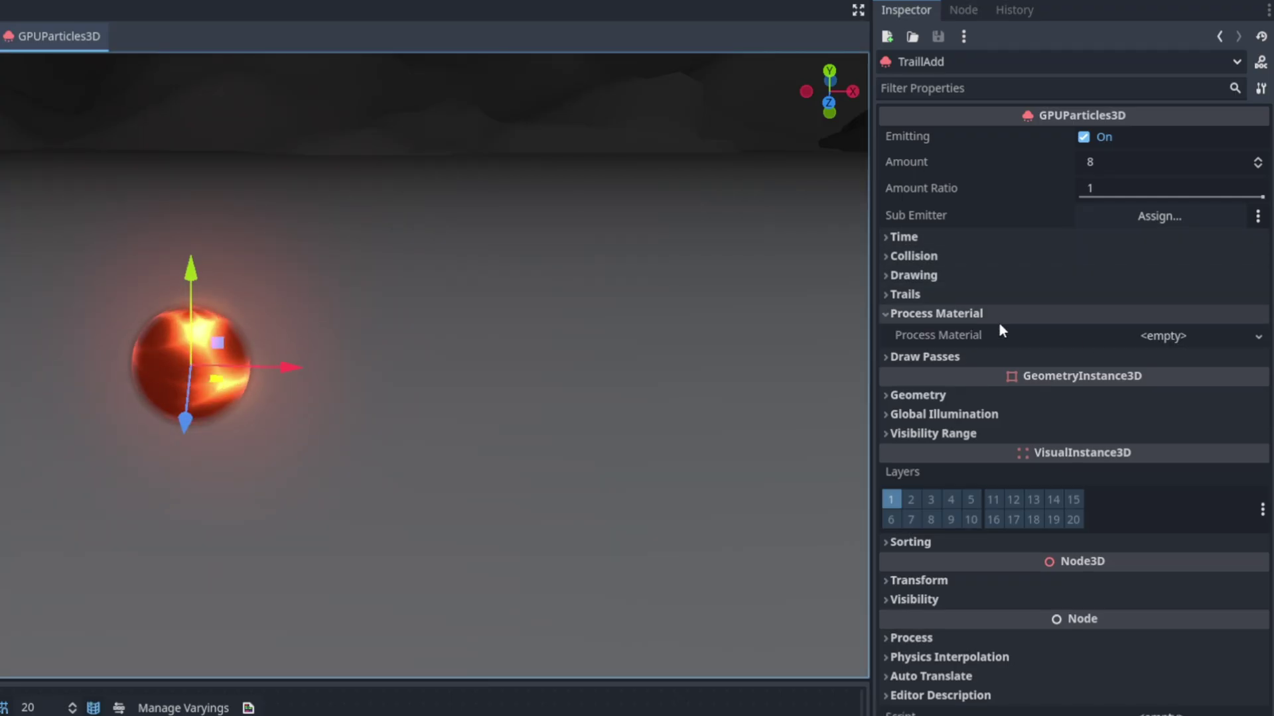
click(1182, 333)
click(1169, 358)
click(924, 356)
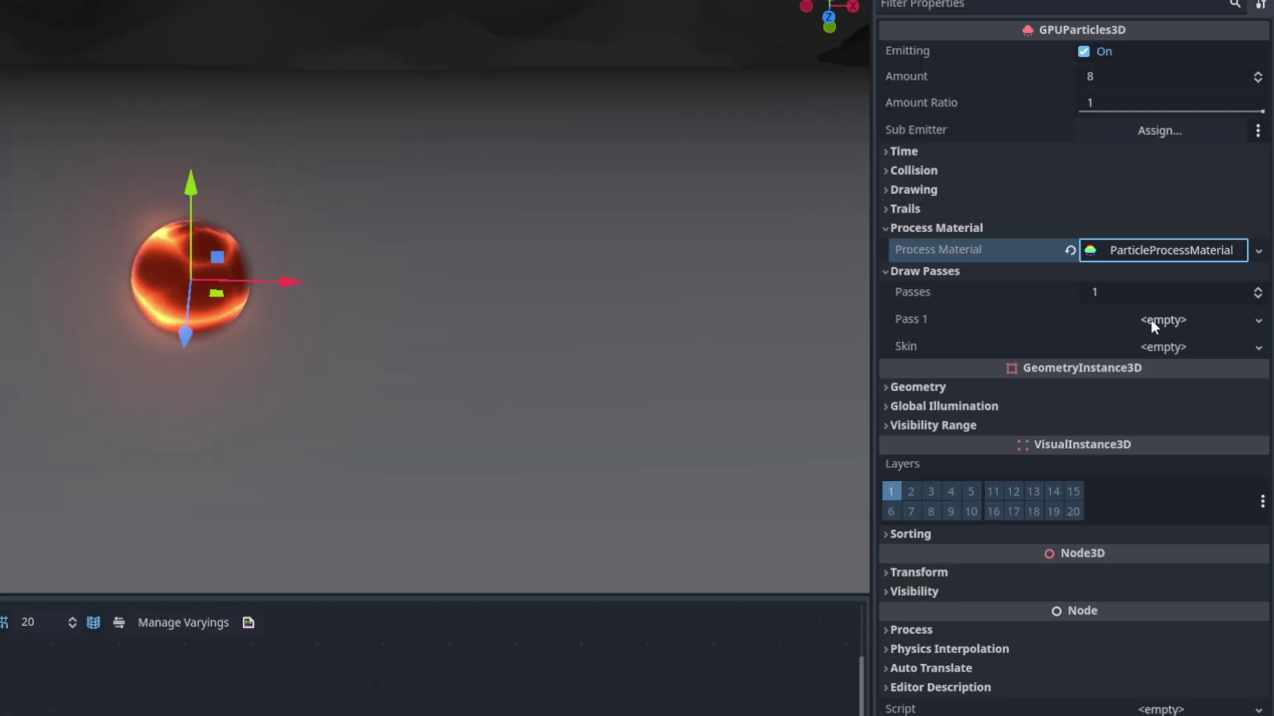
click(1165, 321)
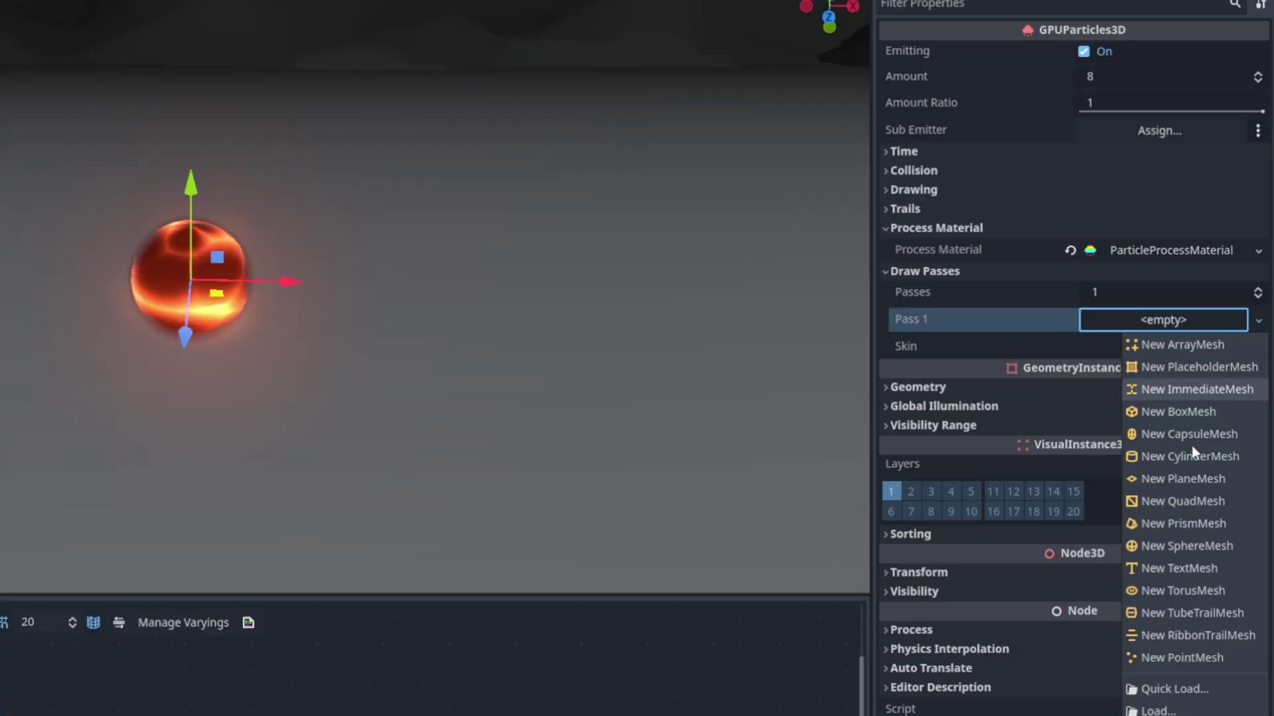
click(1174, 688)
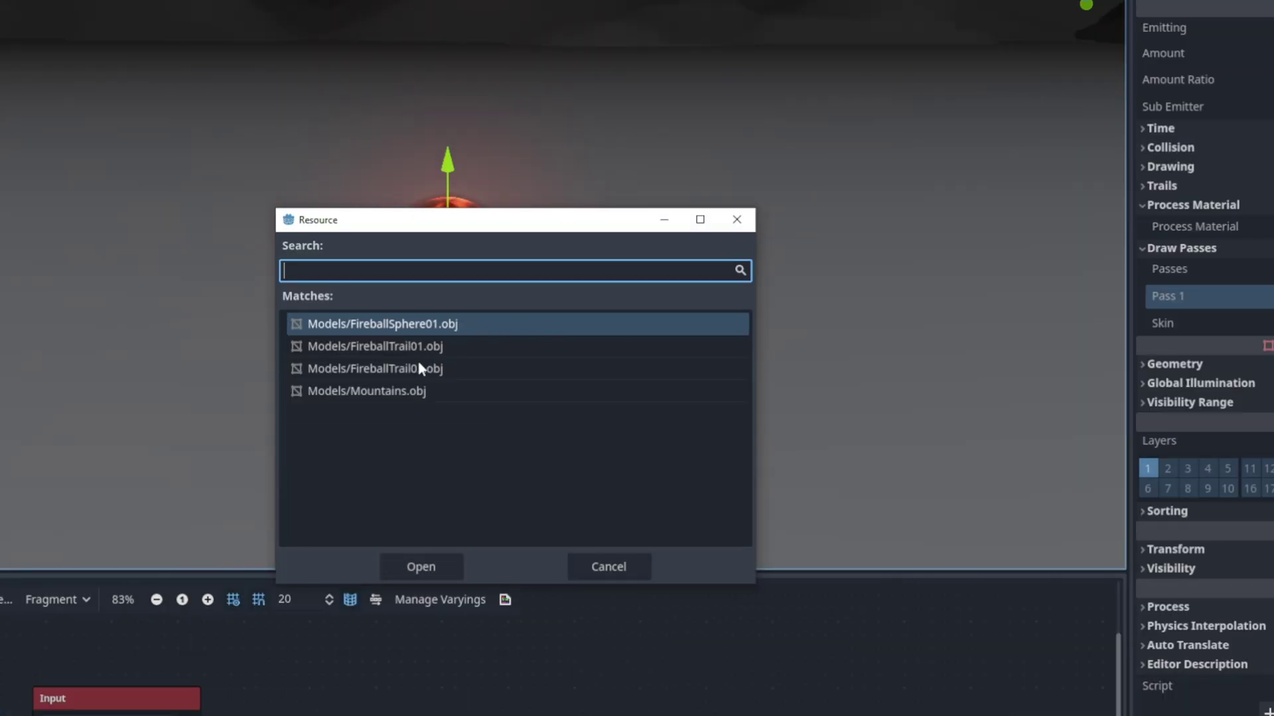
click(420, 368)
click(421, 566)
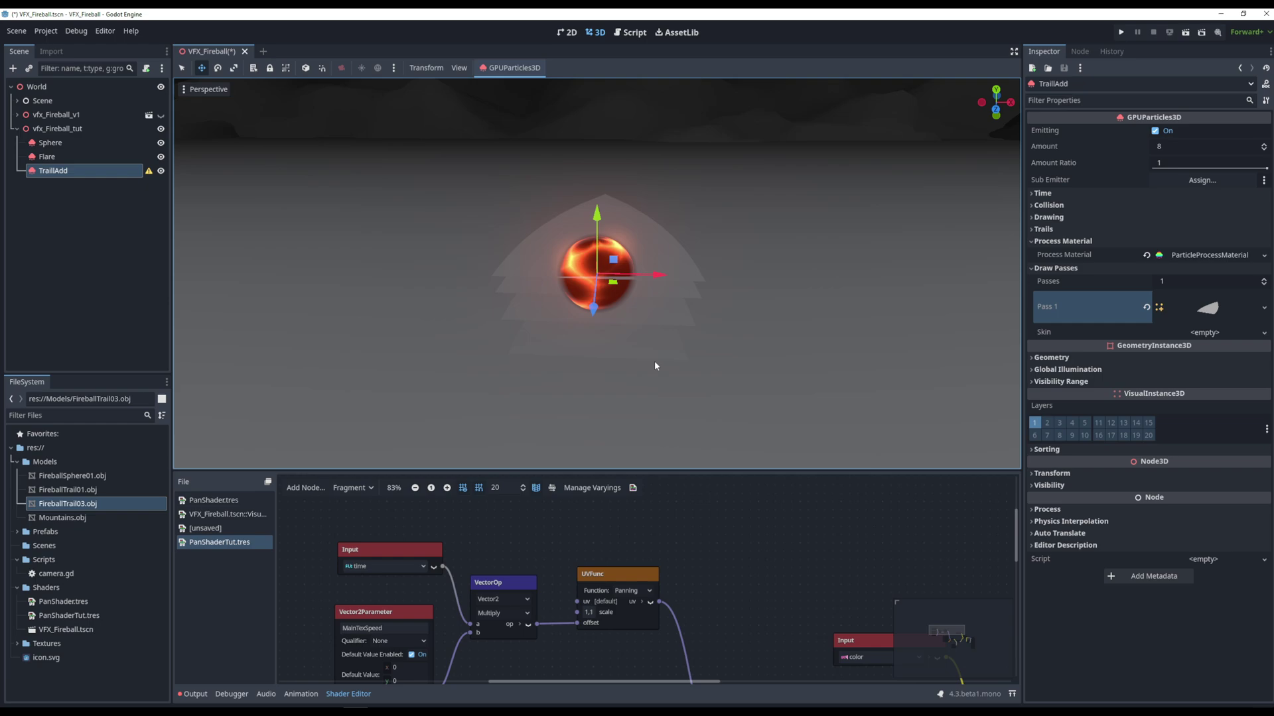
mouse_move(655, 365)
middle_down()
mouse_move(660, 287)
mouse_move(557, 270)
mouse_move(515, 311)
mouse_move(517, 248)
mouse_move(660, 222)
mouse_move(577, 306)
middle_up()
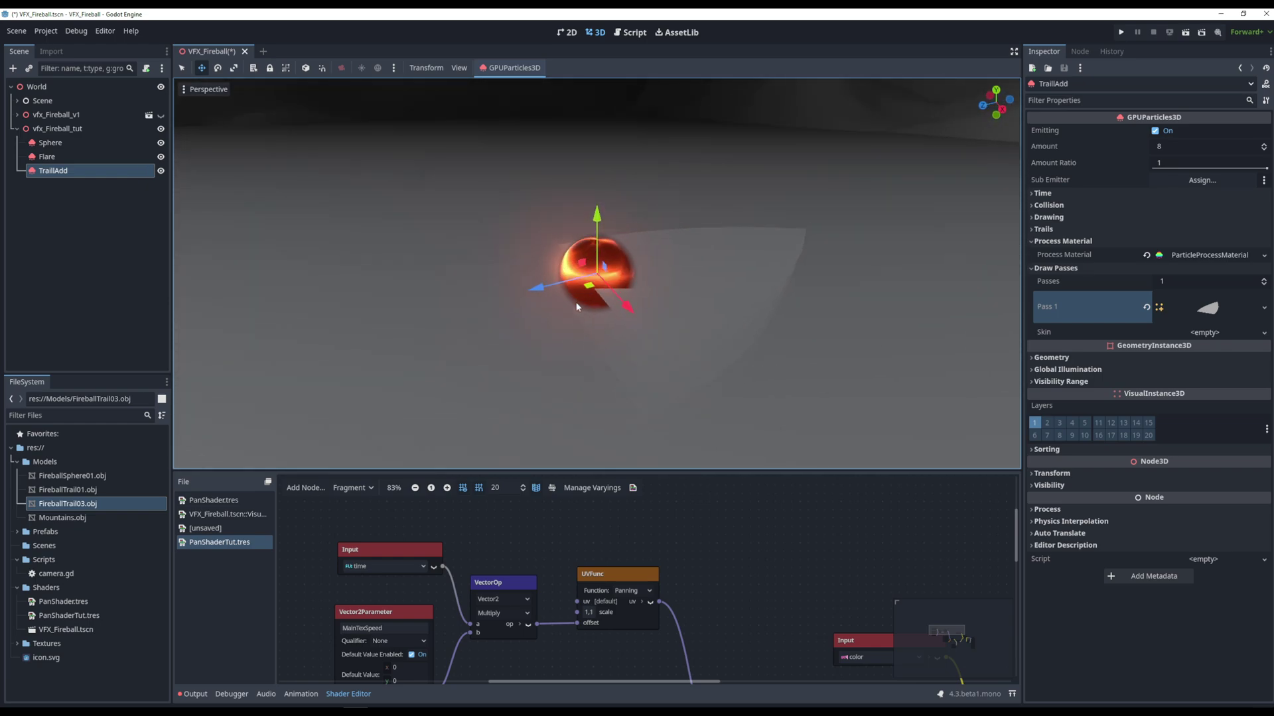
Step: Zero the process material's Y gravity and set the particle Amount to 1
click(1222, 256)
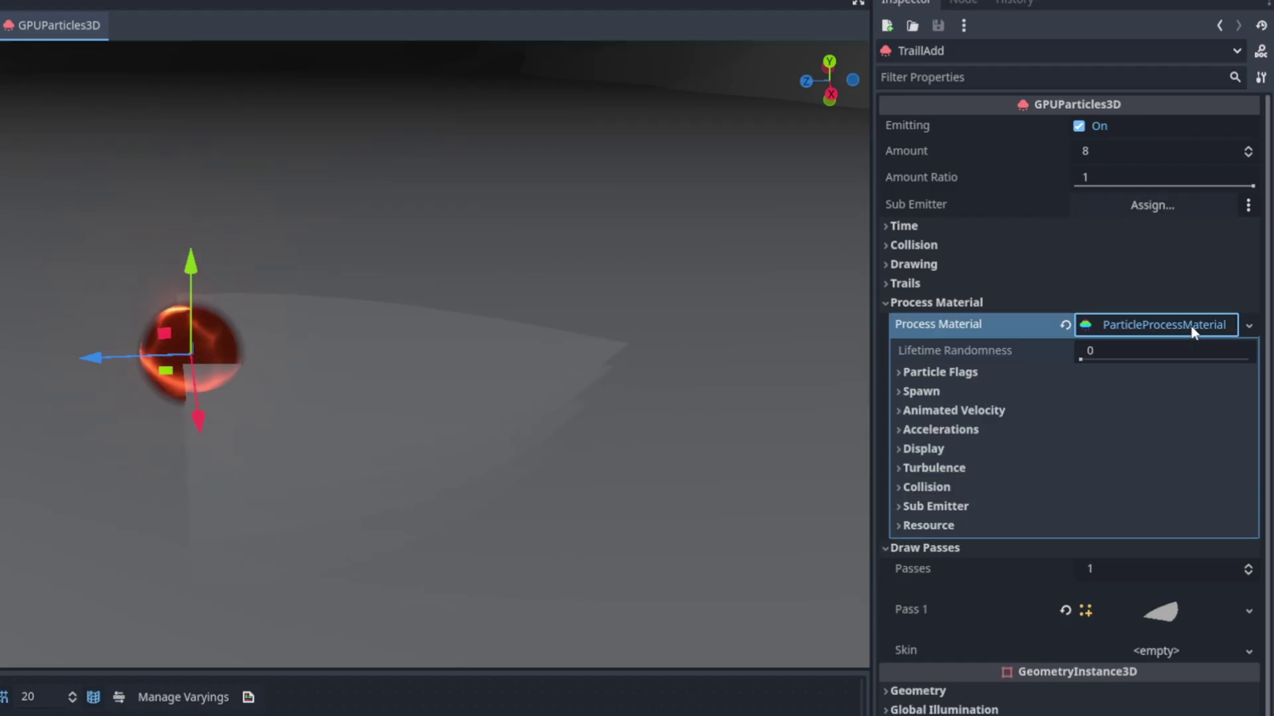
click(936, 430)
click(958, 449)
click(1057, 491)
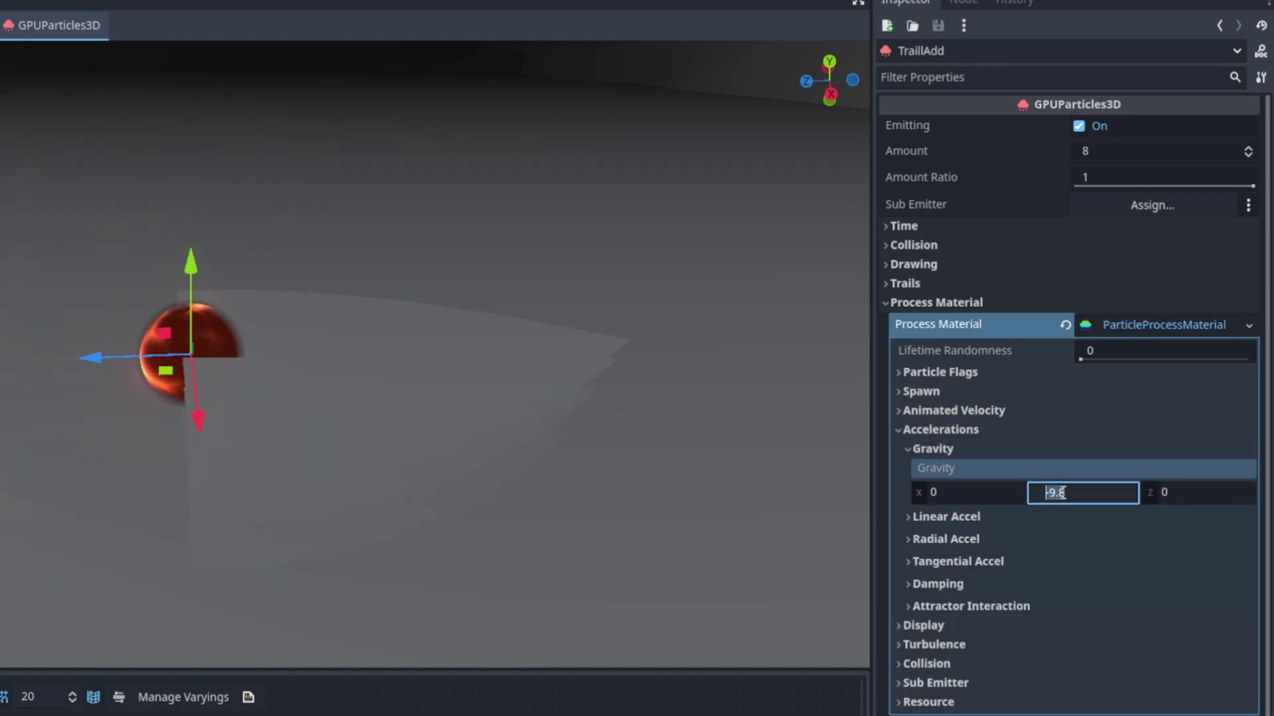
click(1103, 150)
text(1)
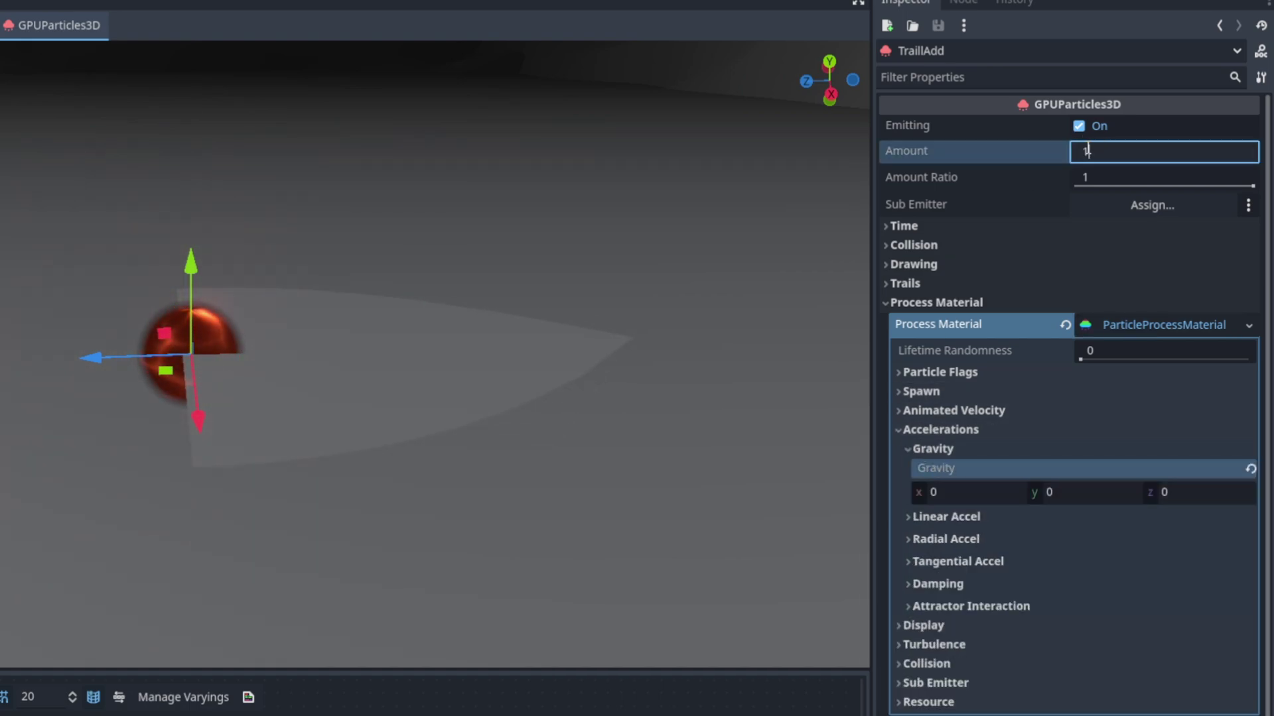
key(Return)
Step: Set Fixed FPS to 60 and enable Local Coords for the particles
click(910, 225)
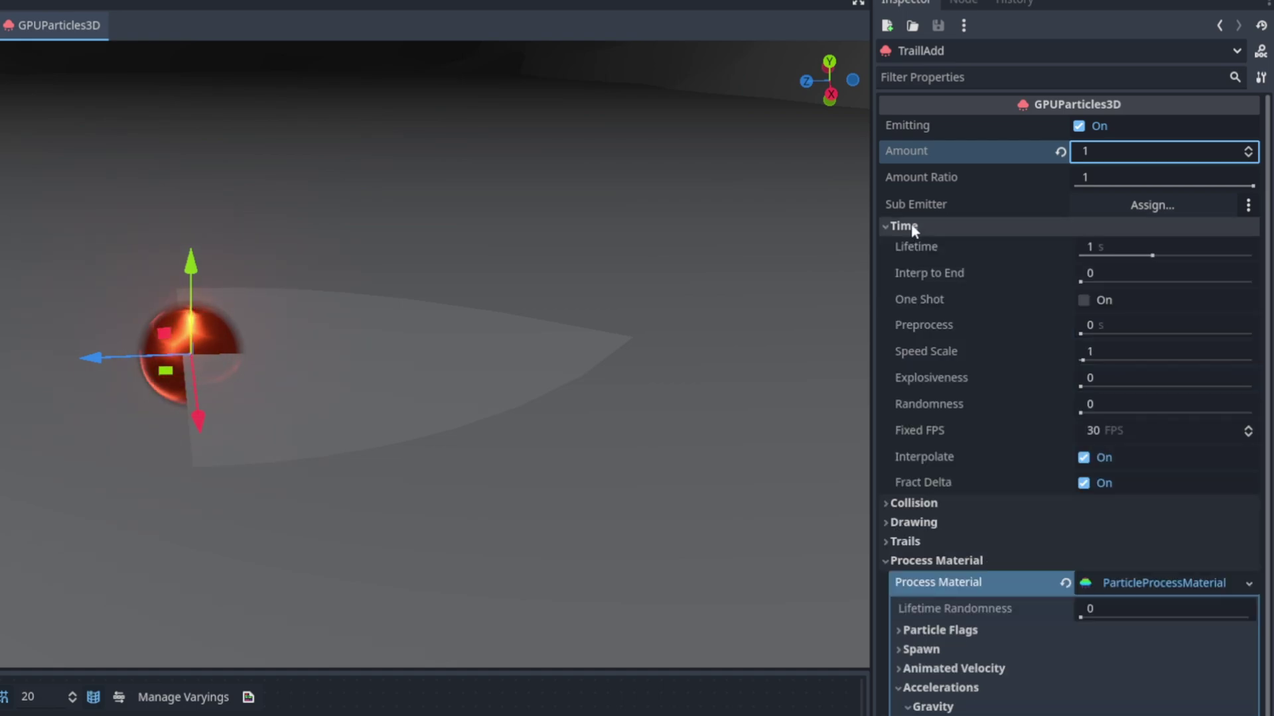
click(1137, 430)
text(60)
key(Return)
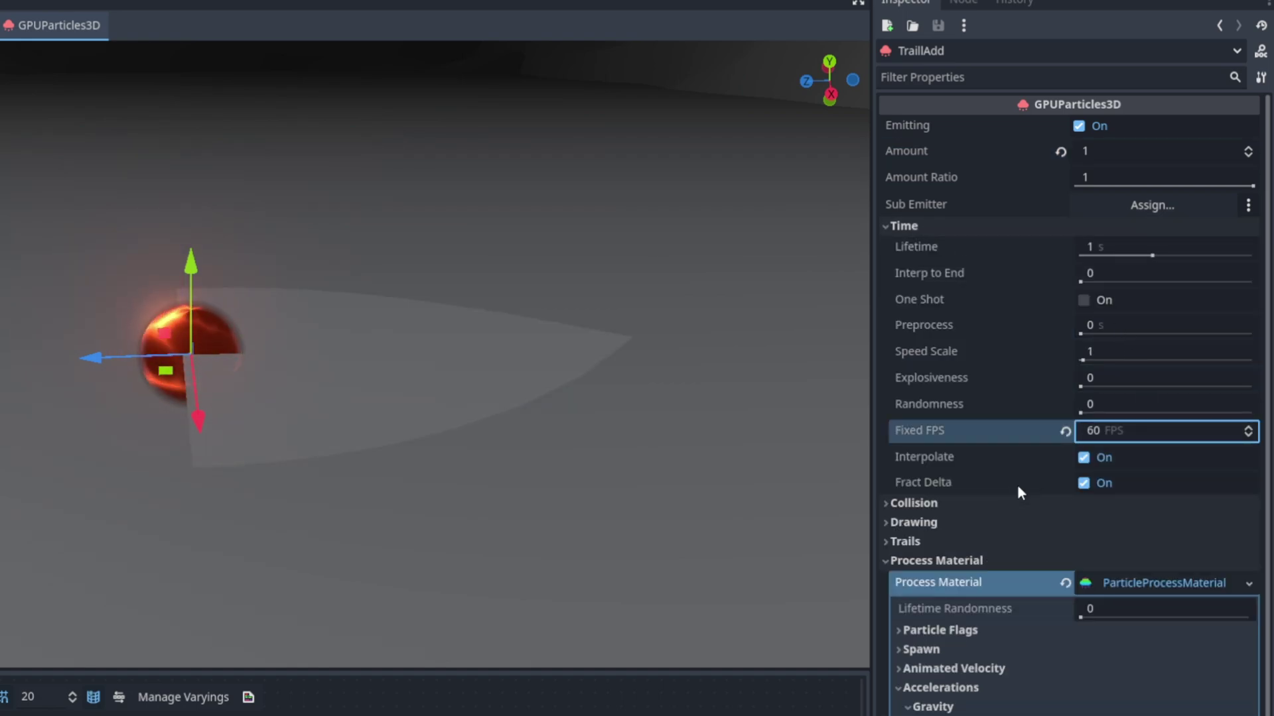
click(912, 522)
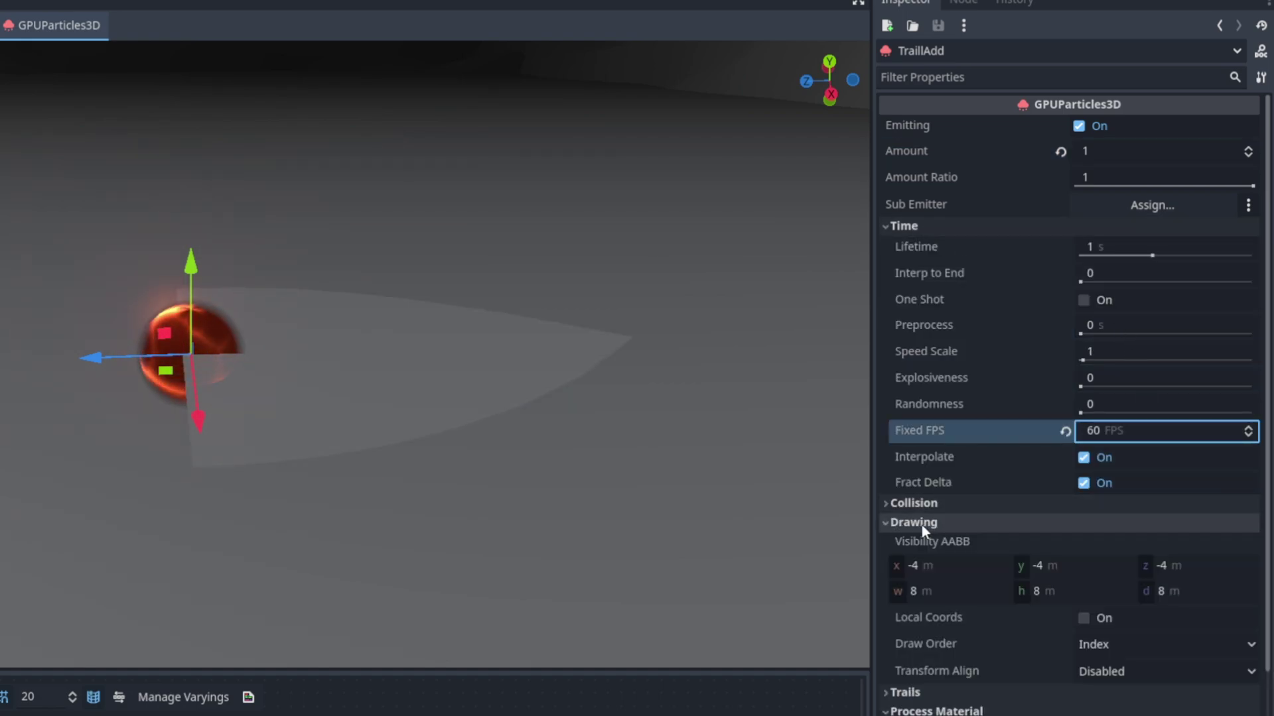
click(1091, 620)
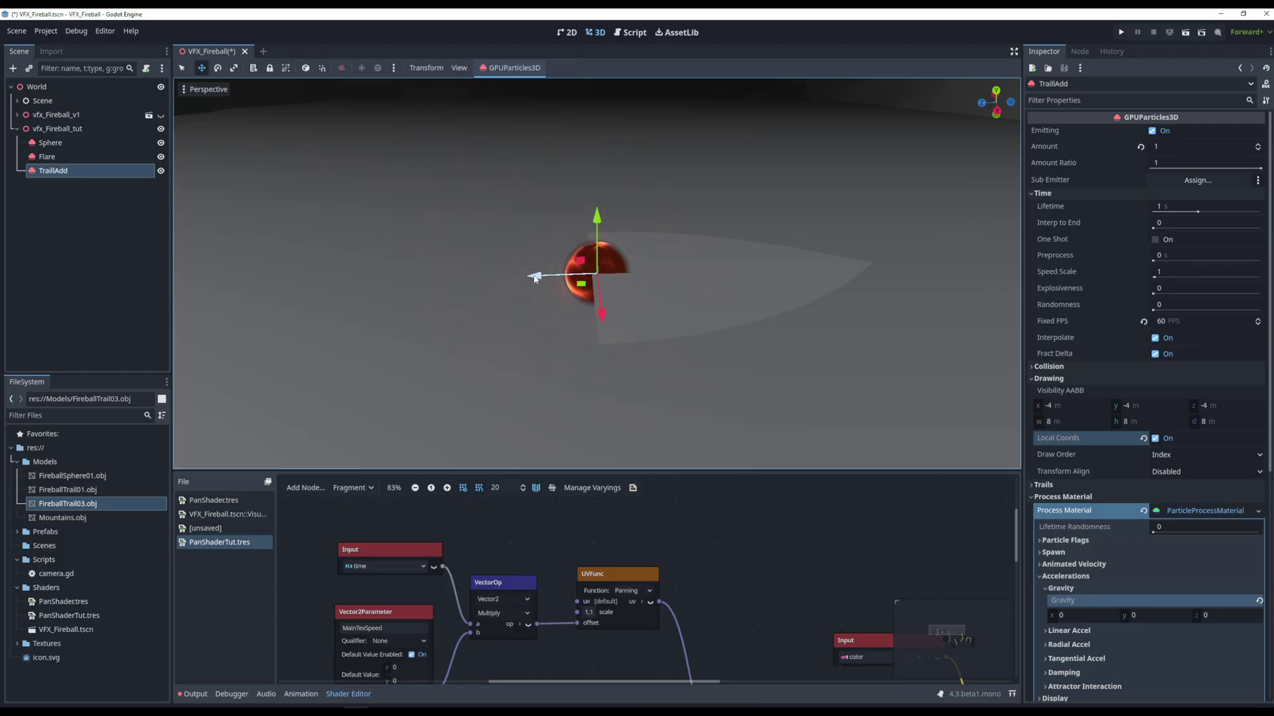
Step: Scale the TrailAdd node down slightly and inspect the trail from other angles
key(r)
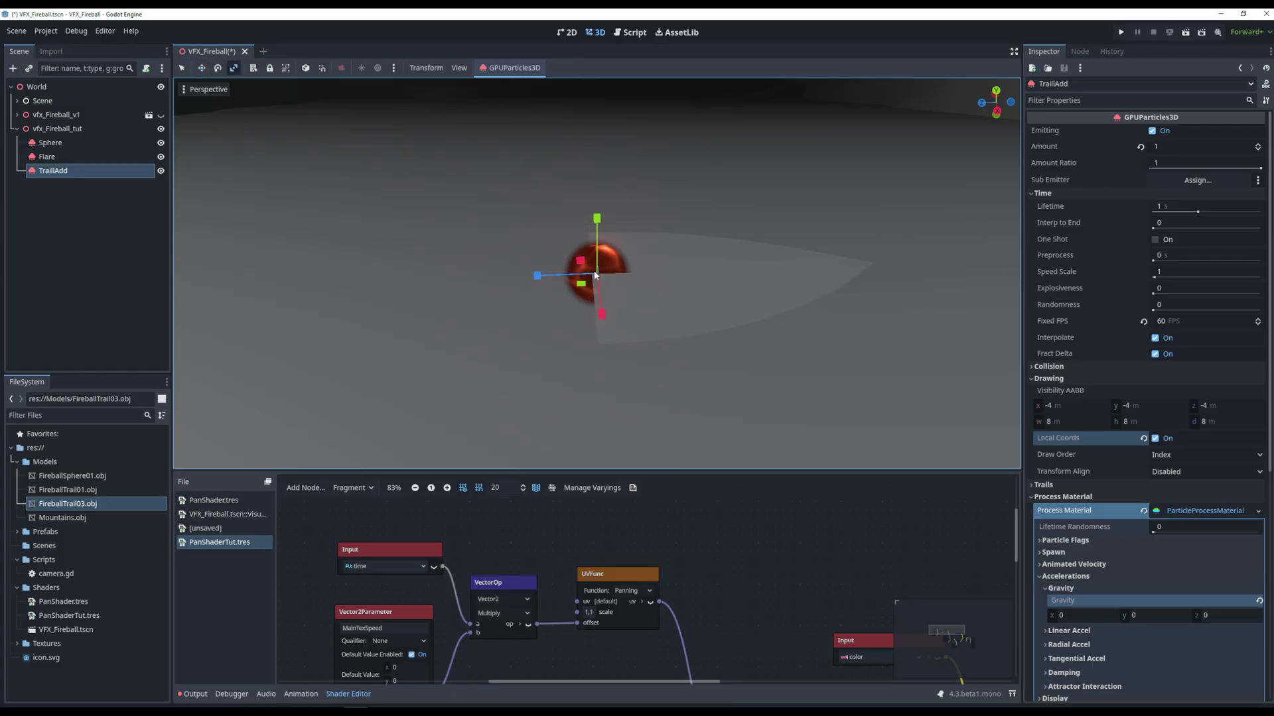
drag(595, 276, 598, 270)
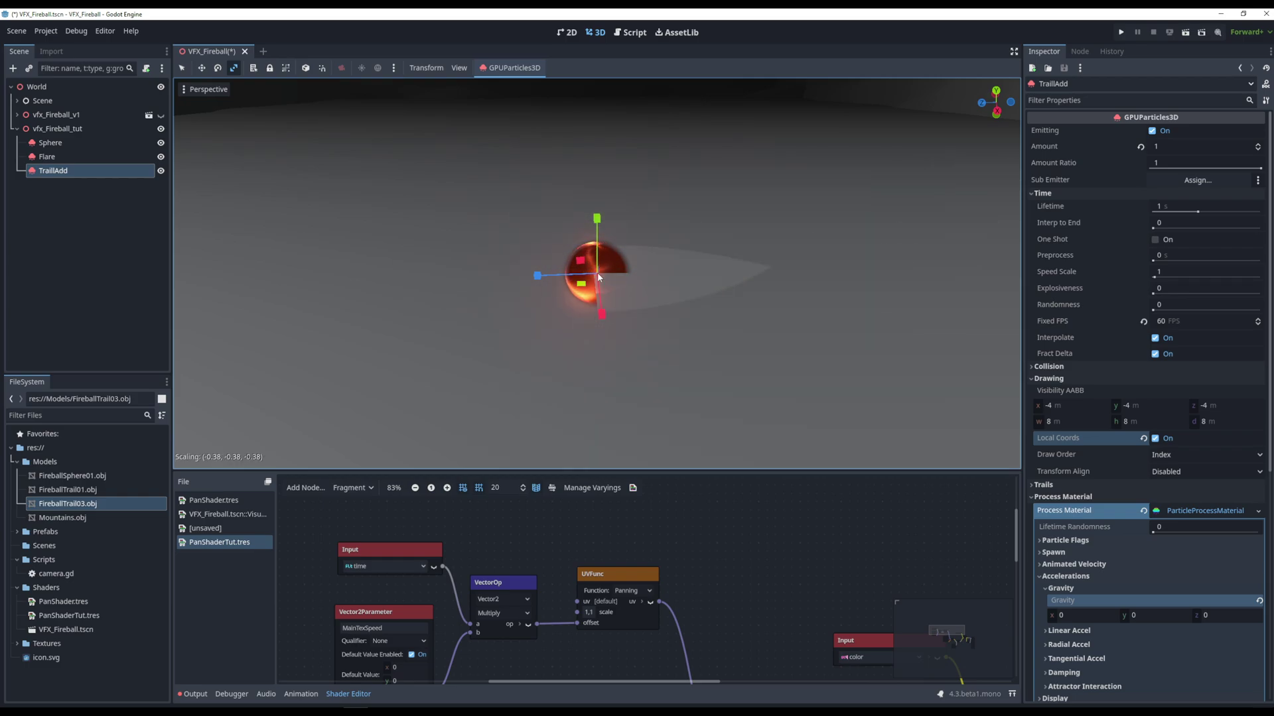
middle_drag(597, 271, 583, 254)
mouse_move(716, 260)
middle_down()
mouse_move(183, 249)
mouse_move(871, 266)
mouse_move(716, 262)
mouse_move(739, 265)
middle_up()
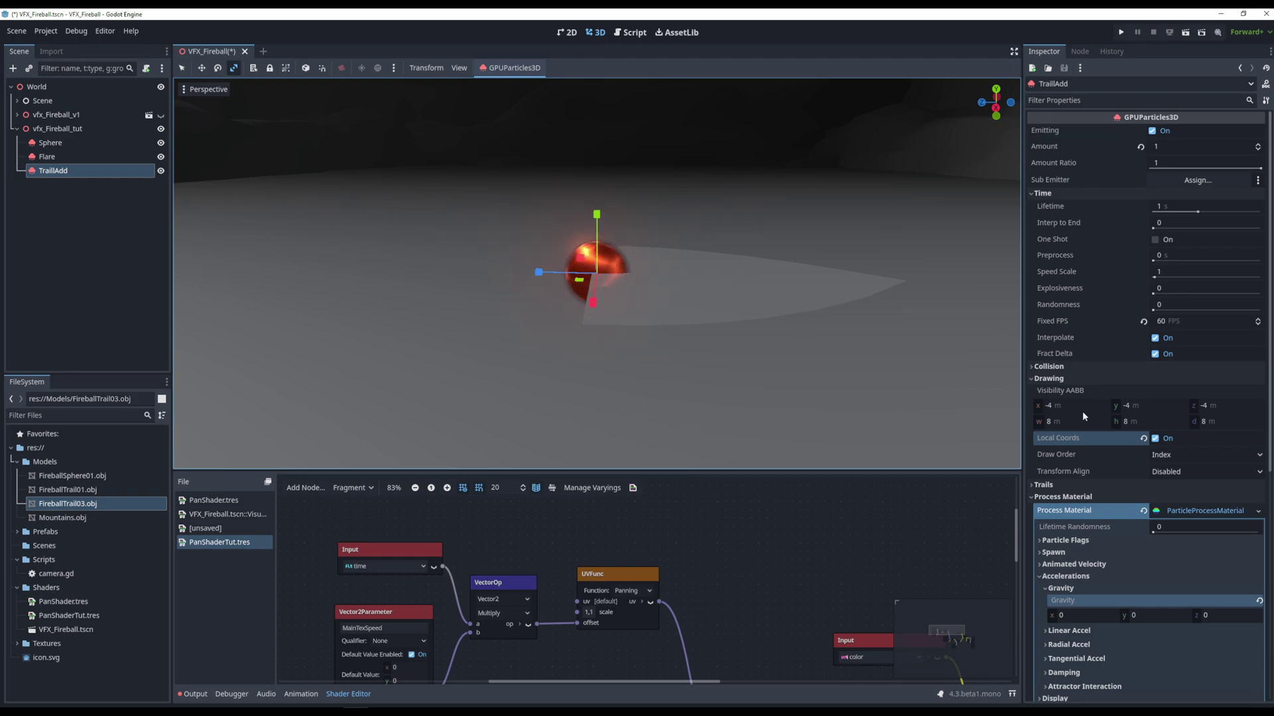
scroll(1146, 435, down, 5)
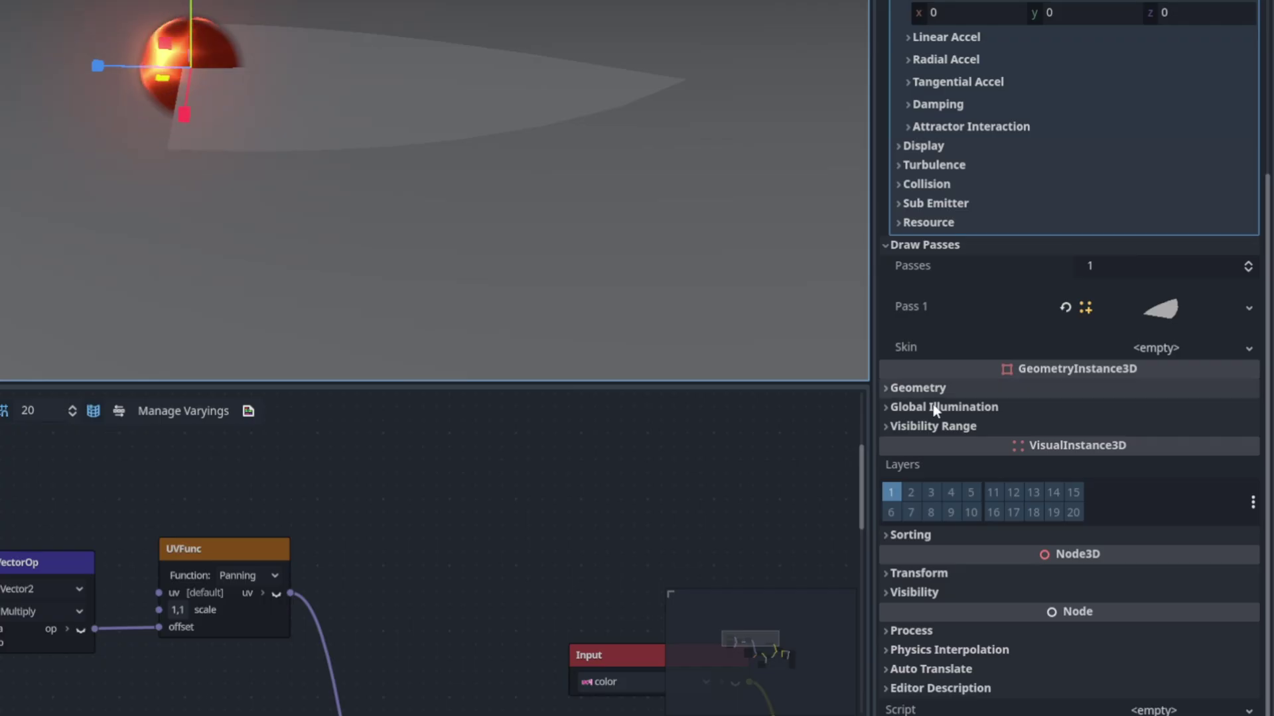
Step: Create a new ShaderMaterial as TrailAdd's Geometry Material Override
click(1112, 558)
click(1150, 409)
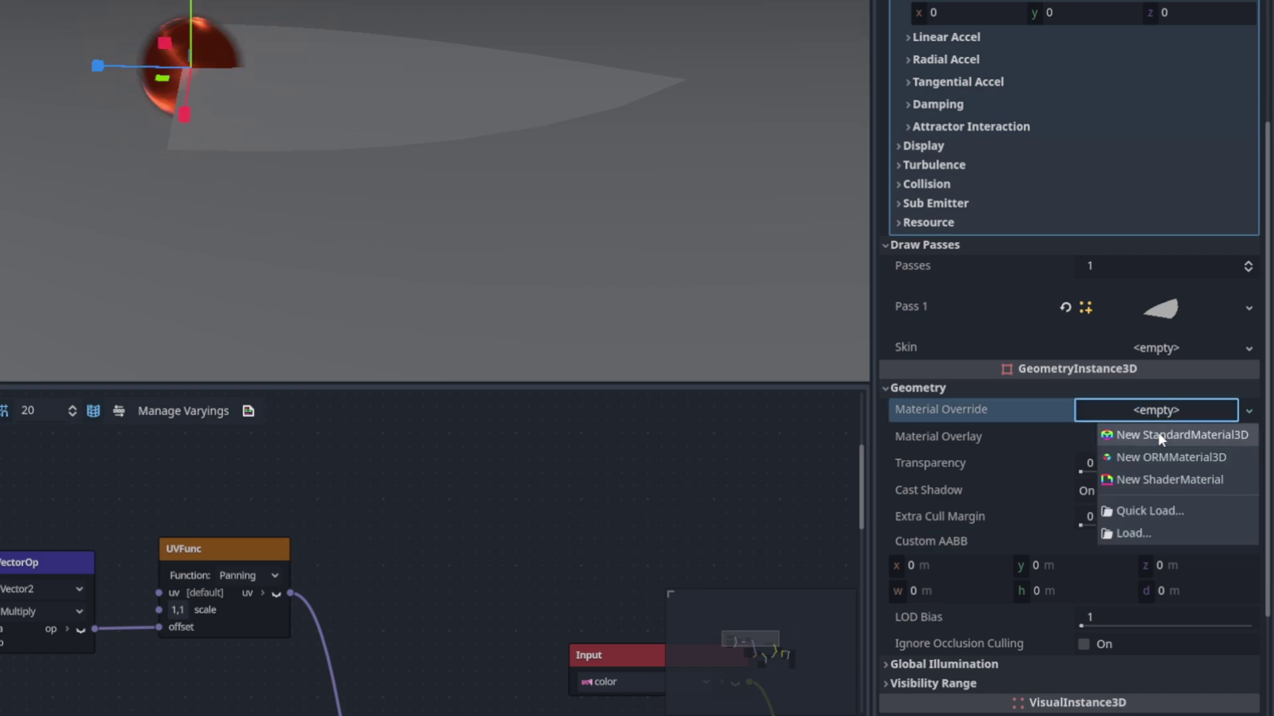
click(1148, 477)
scroll(1147, 475, down, 2)
scroll(1158, 413, down, 2)
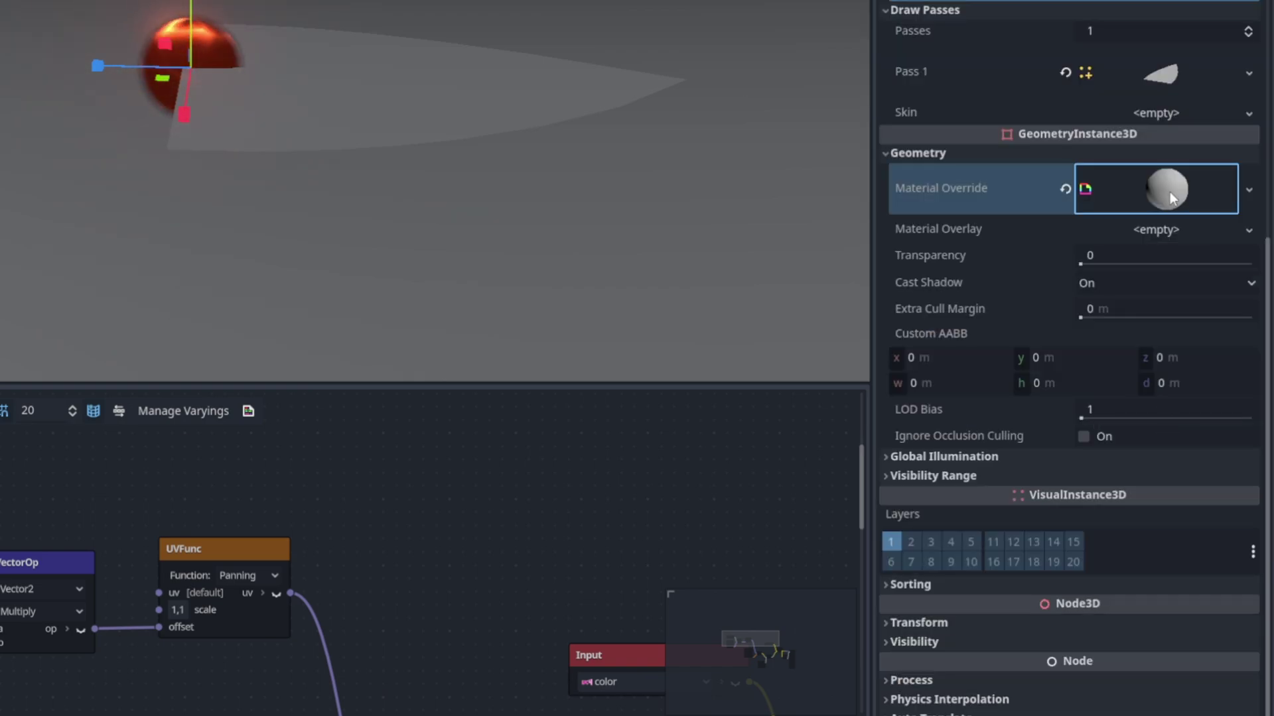
click(1169, 192)
Step: Quick-load PanShaderTut.tres as the material's shader and make it a unique copy
click(1165, 349)
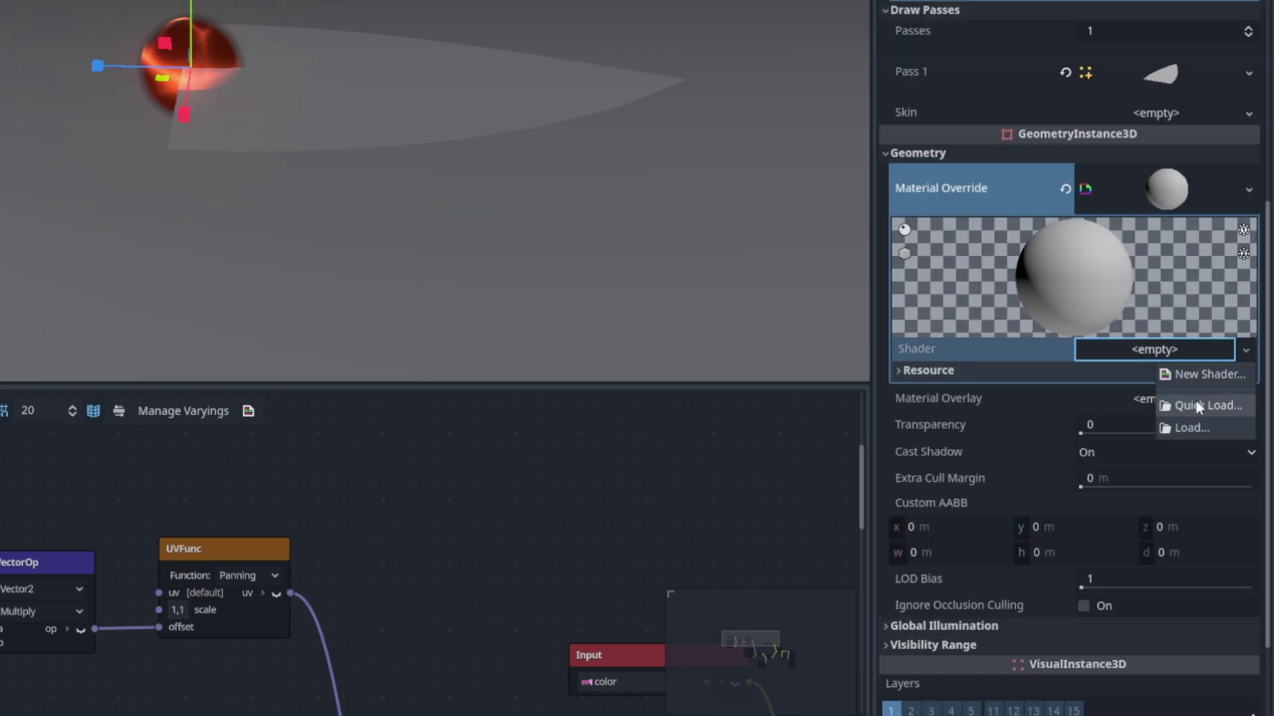
click(1195, 401)
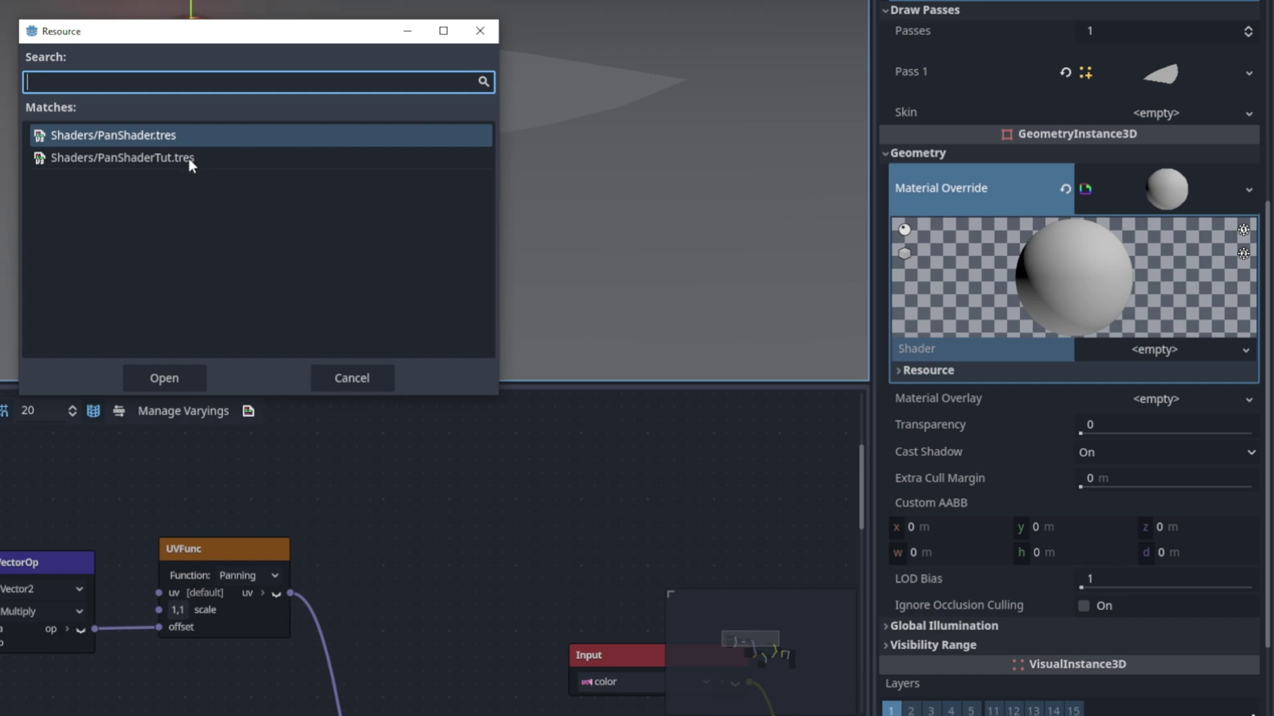
click(188, 159)
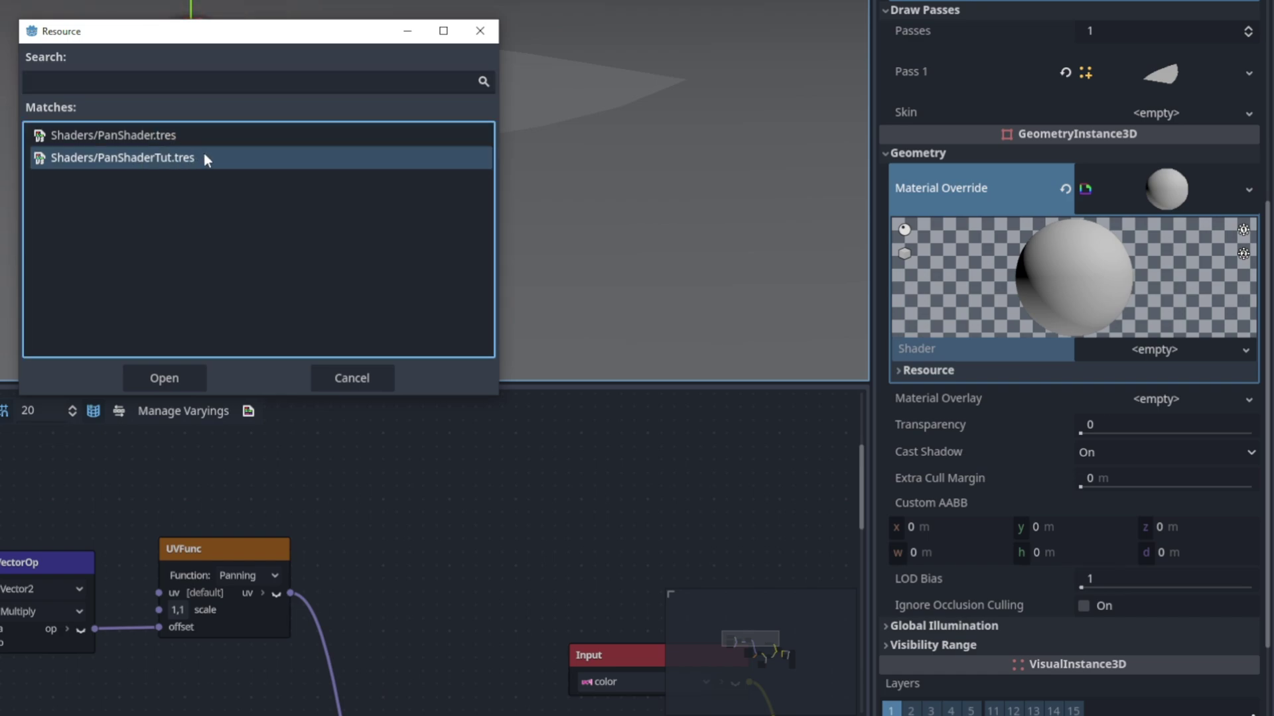
double_click(204, 155)
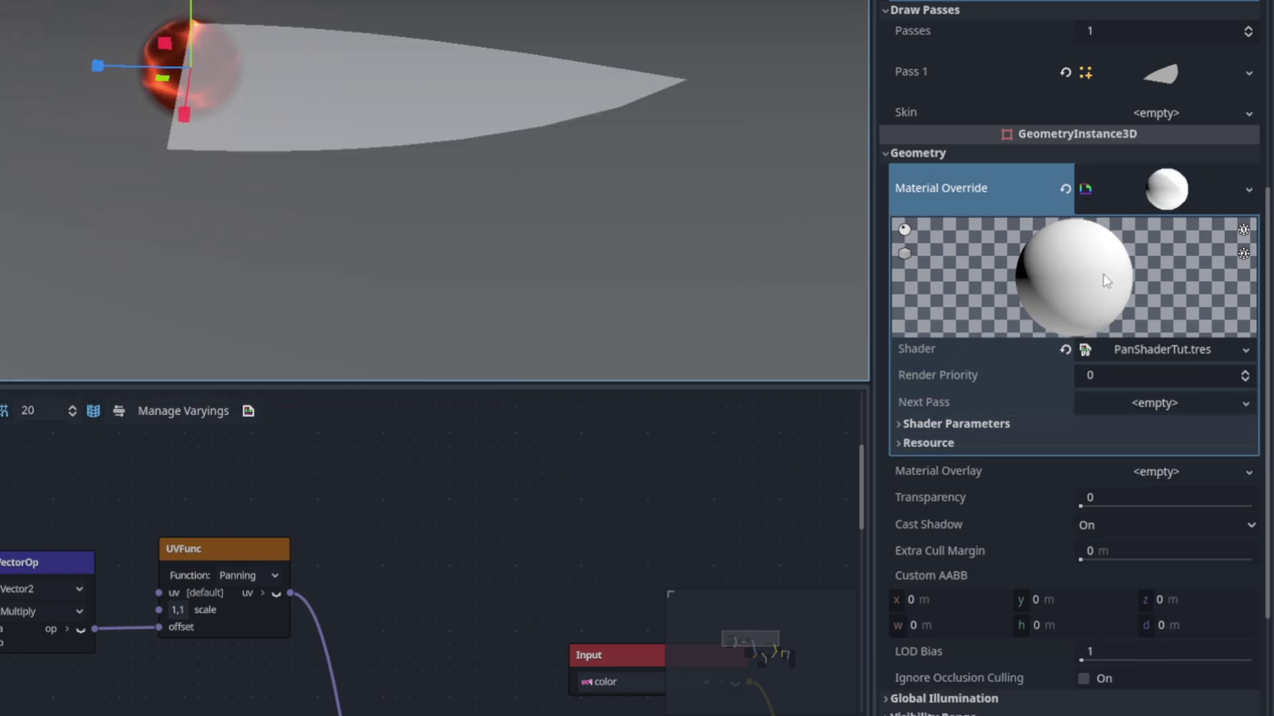
click(1246, 350)
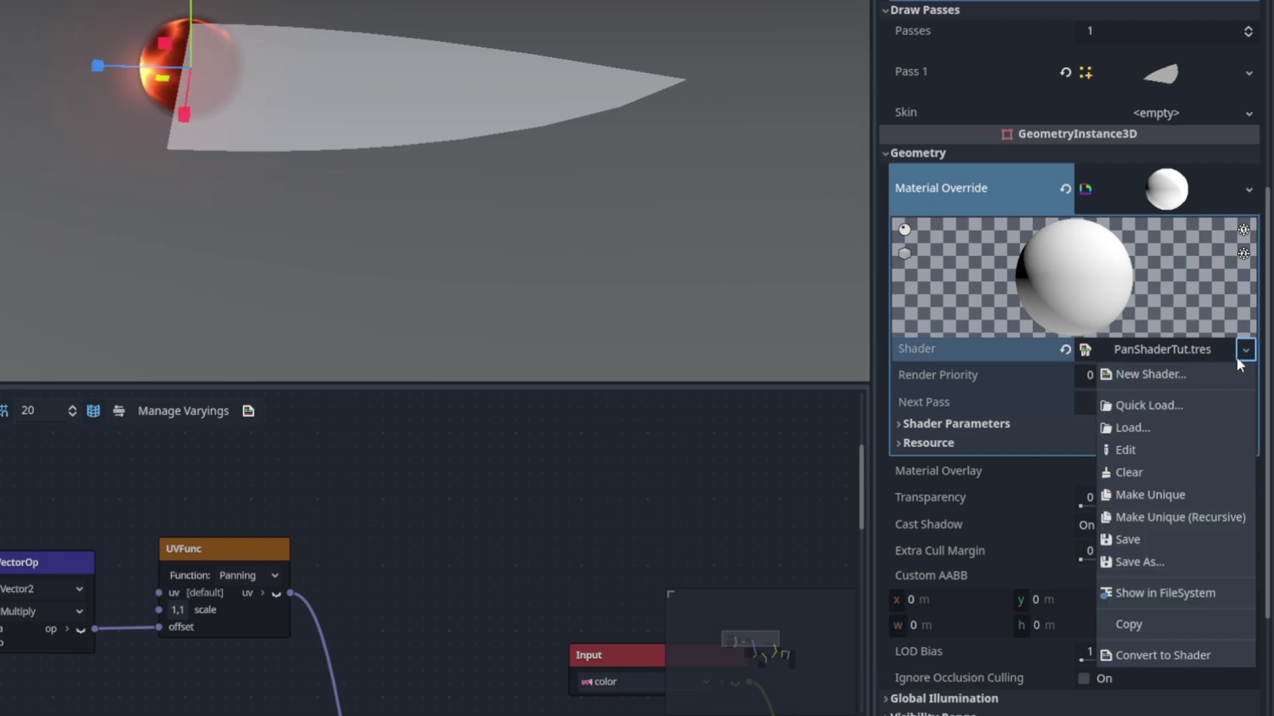
click(1171, 495)
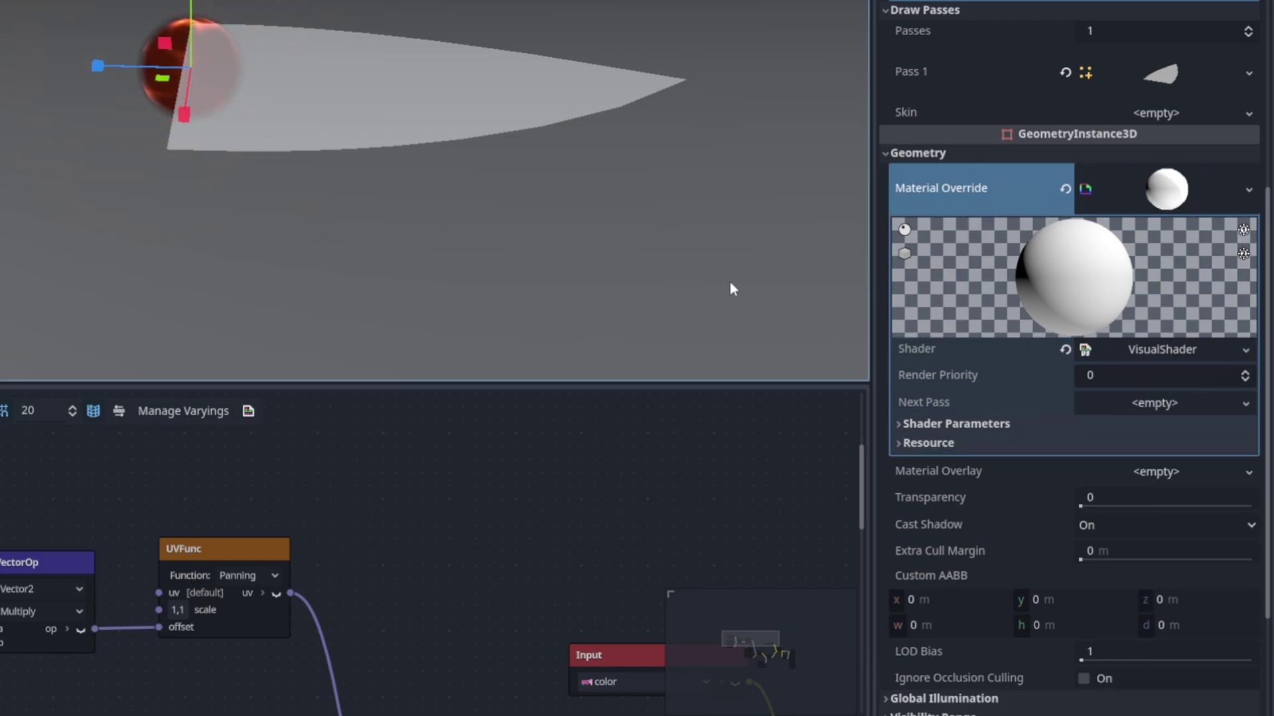
scroll(1045, 337, down, 3)
Step: Expand the shader's render Modes and check the Cull options without changing them
click(1045, 304)
click(1132, 232)
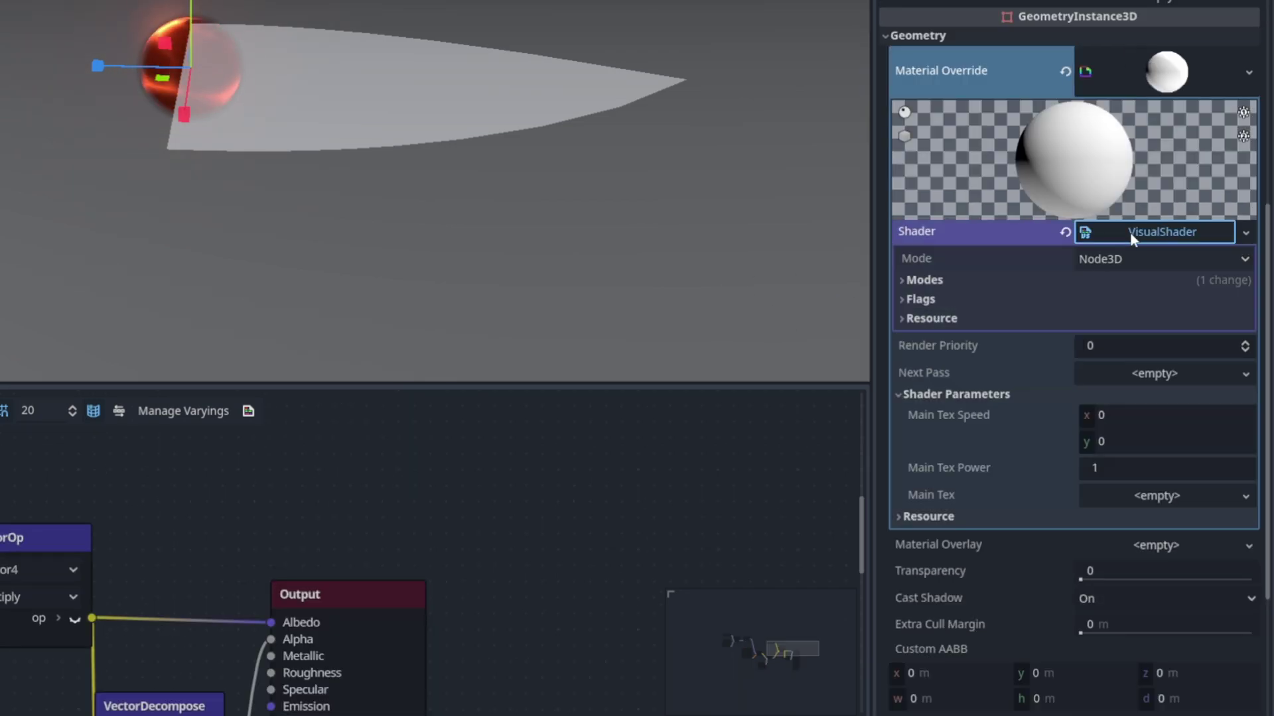
click(926, 283)
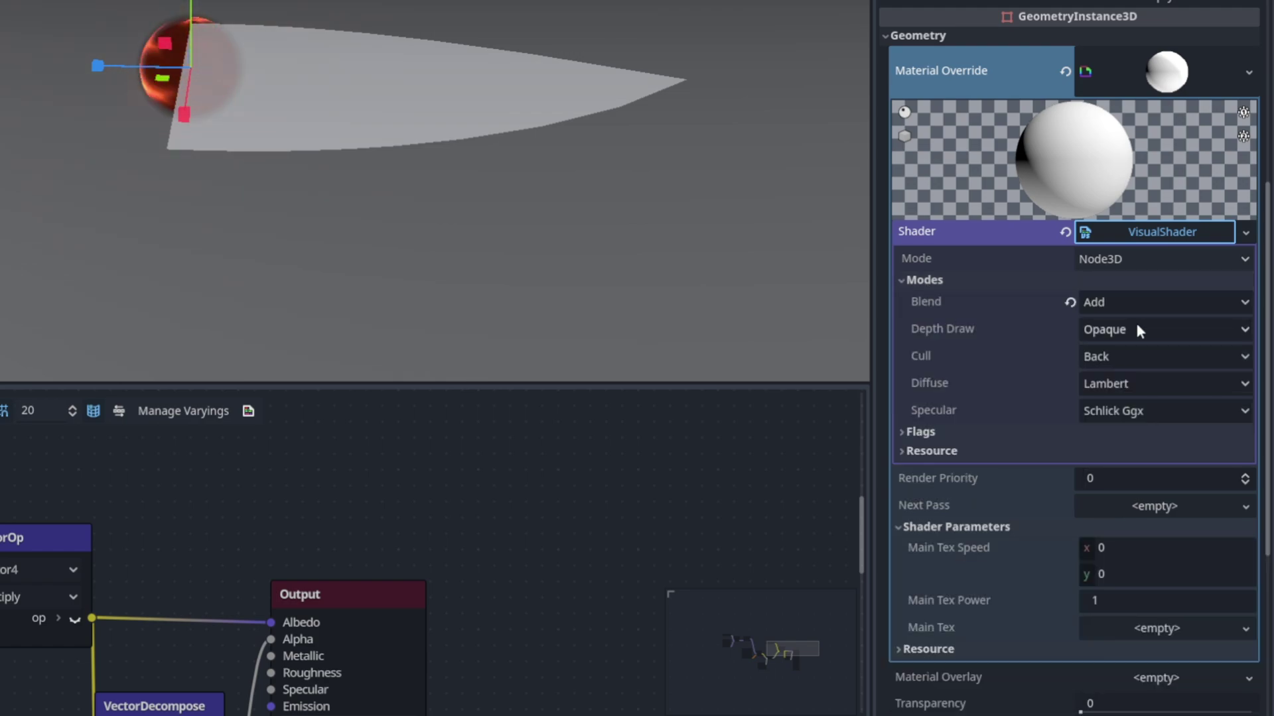
click(1130, 356)
key(Escape)
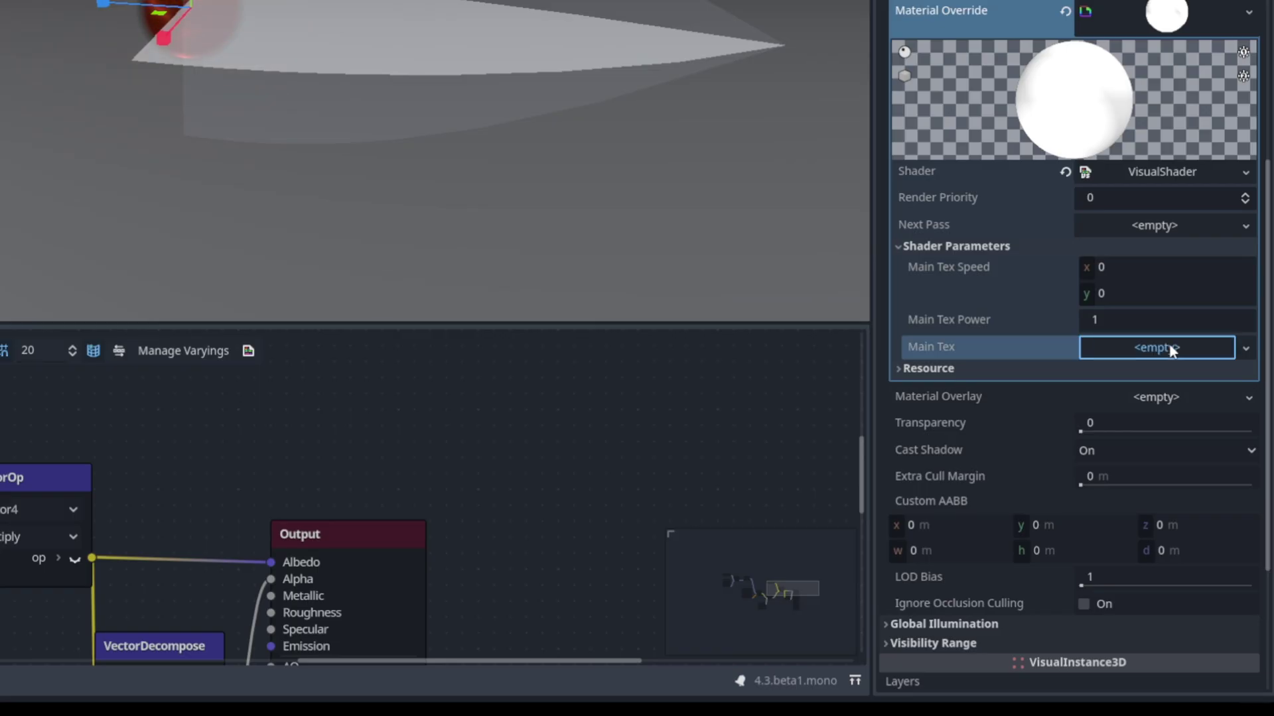
Step: Start quick-loading a project texture for the shader's Main Tex
click(1088, 347)
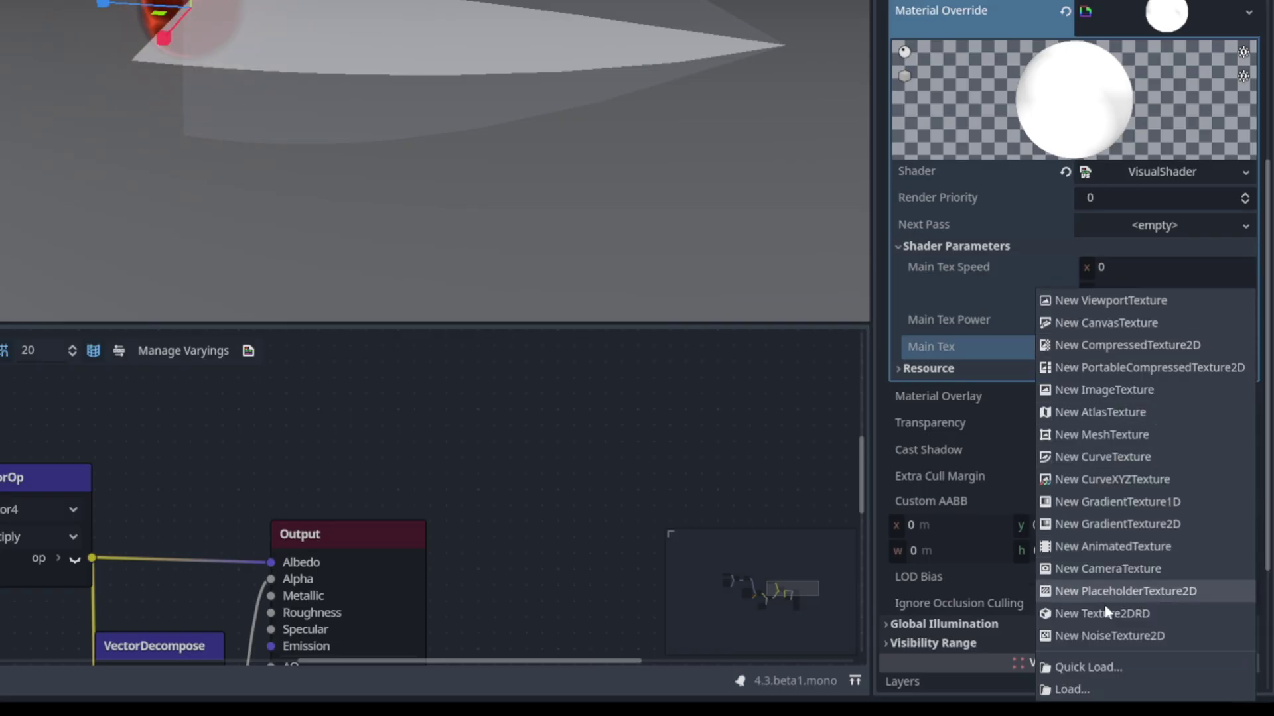
click(1090, 666)
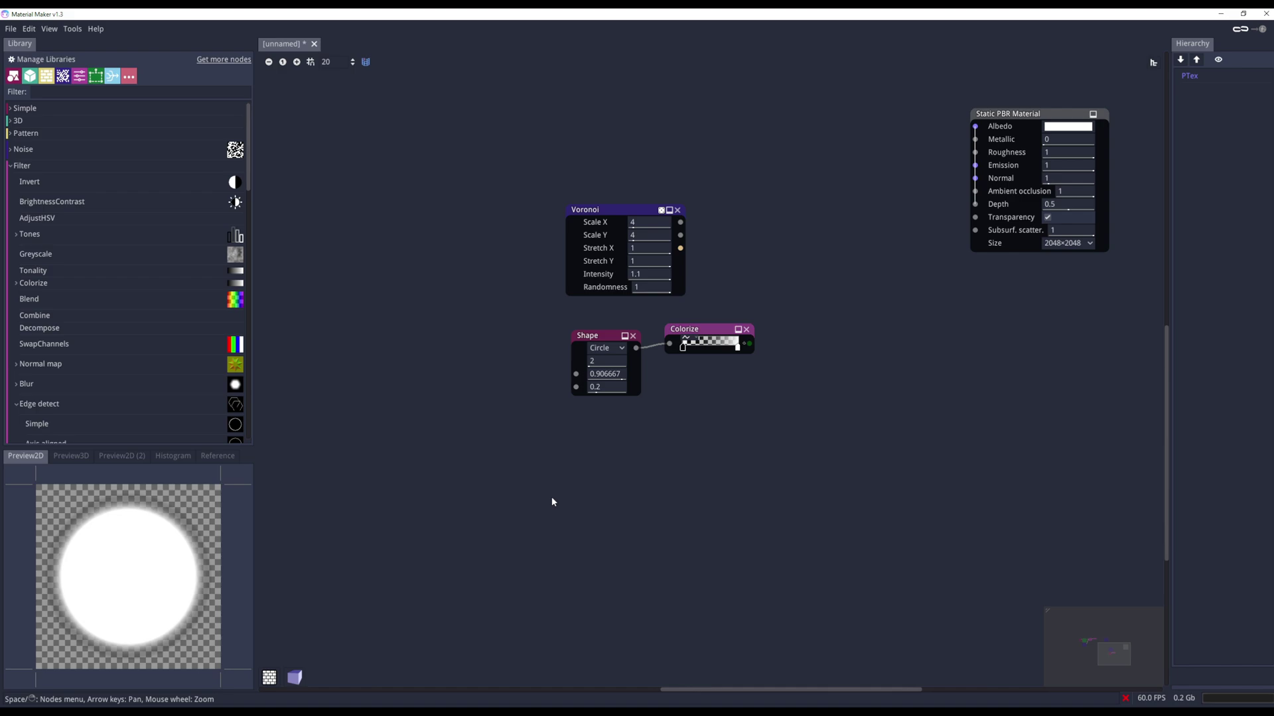
Step: Add a Shape node with 4 polygon sides and a wide soft edge (~0.6)
right_click(551, 497)
text(shape)
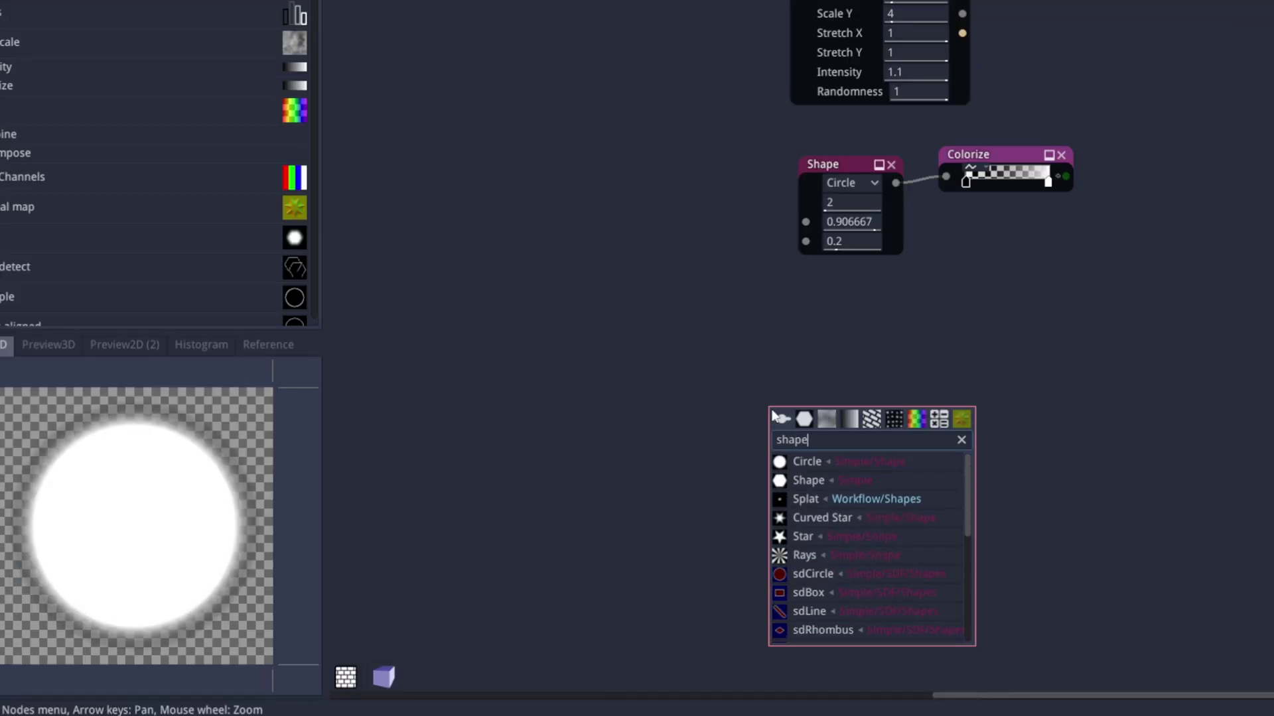
click(808, 480)
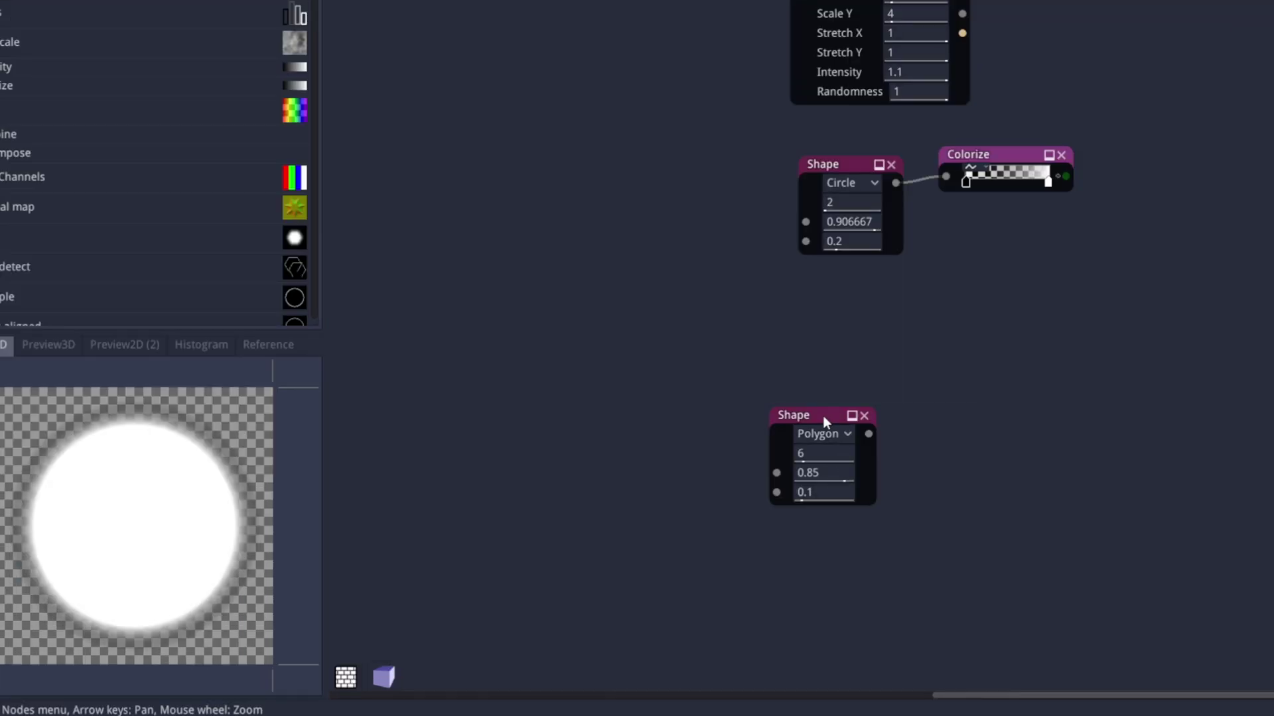
click(815, 454)
text(4)
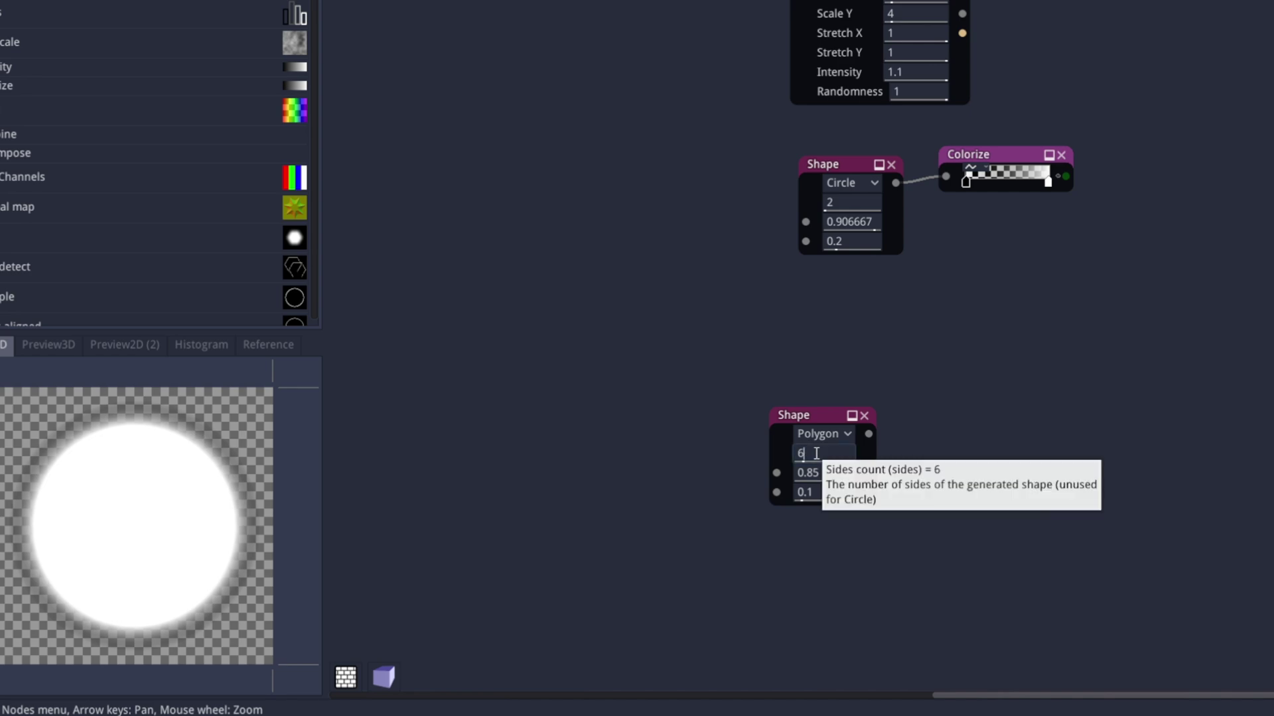
key(Return)
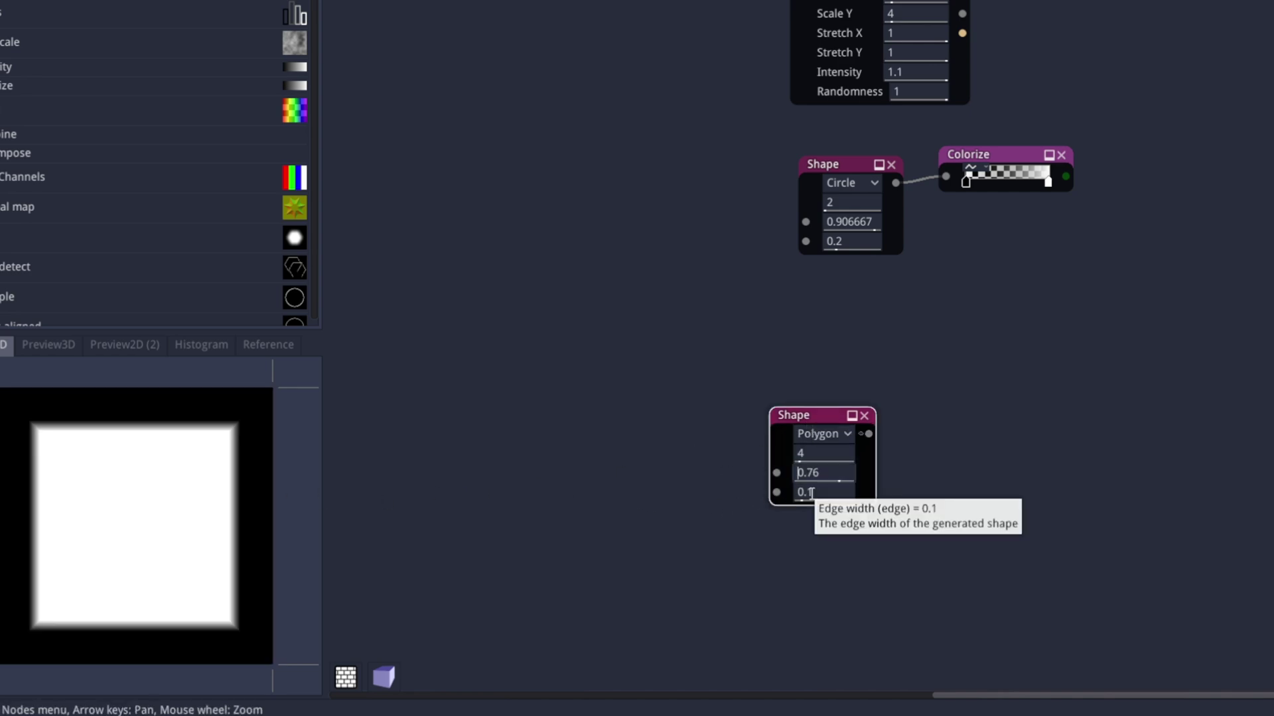
drag(800, 492, 903, 490)
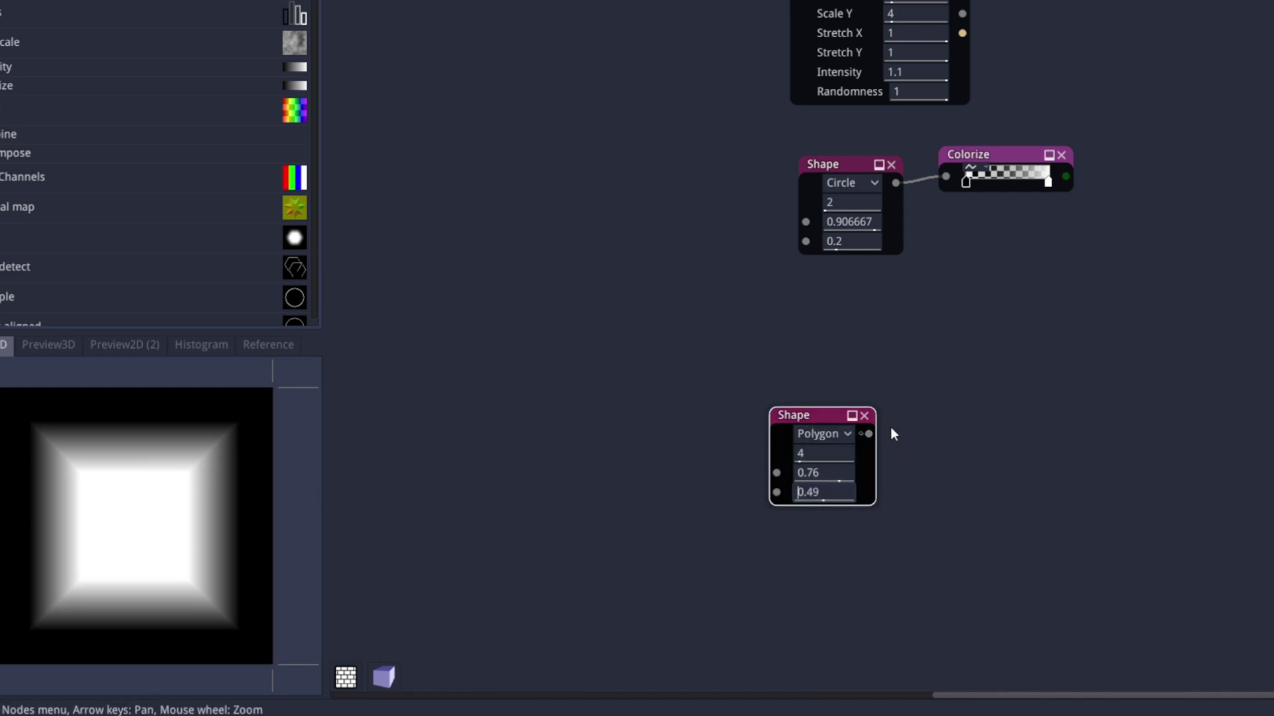
Step: Connect a Transform node stretching the shape to Scale X 4.7 and soften its edges
drag(867, 434, 908, 411)
text(trans)
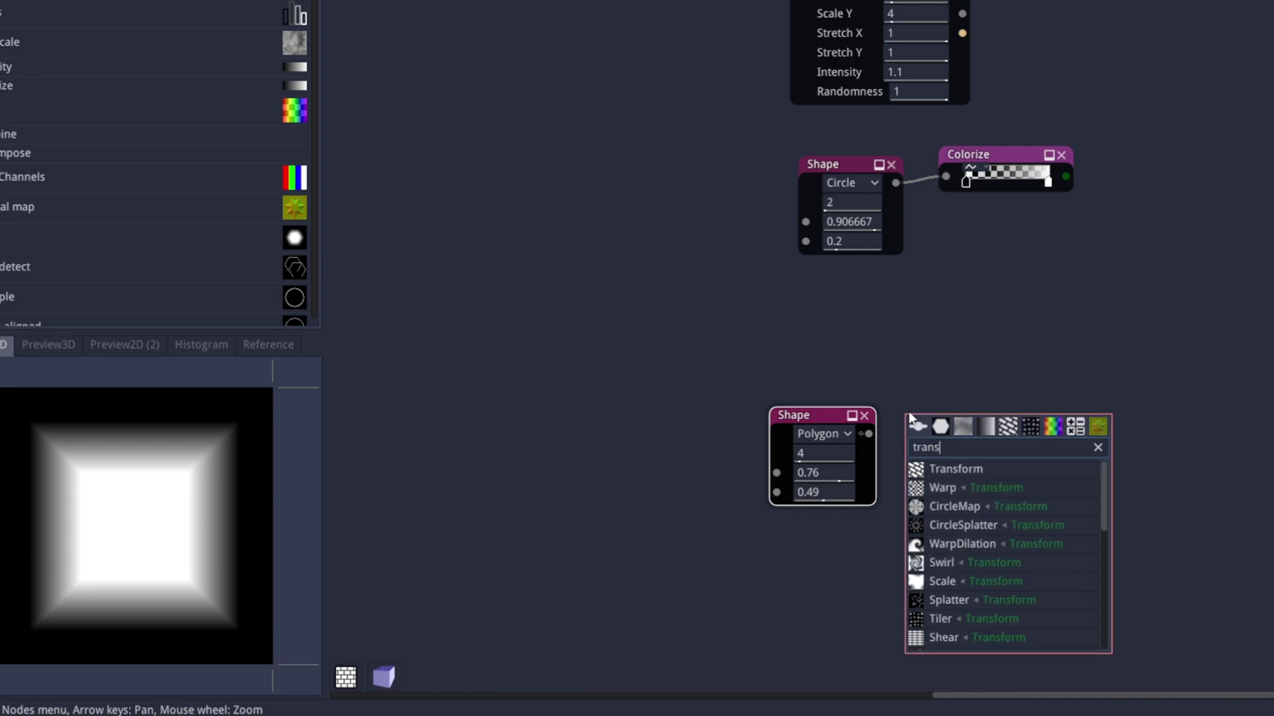
click(930, 467)
drag(938, 433, 939, 444)
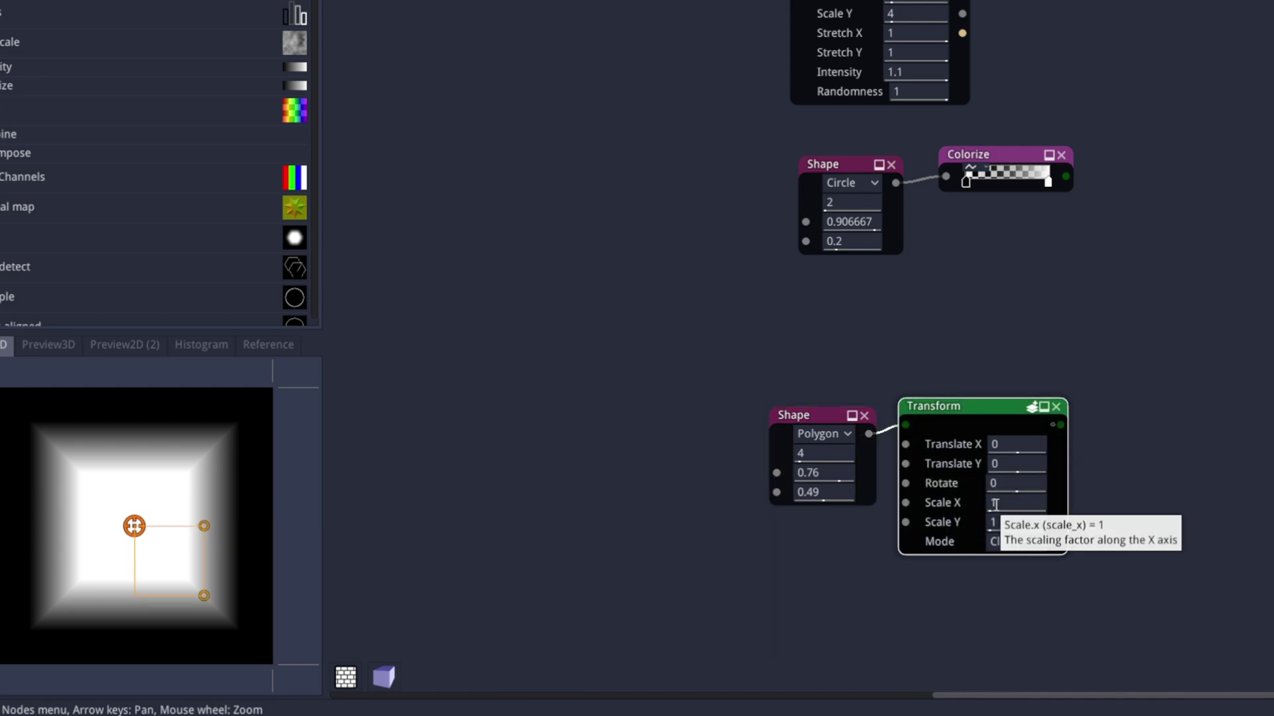
drag(989, 501, 1031, 494)
drag(842, 494, 890, 487)
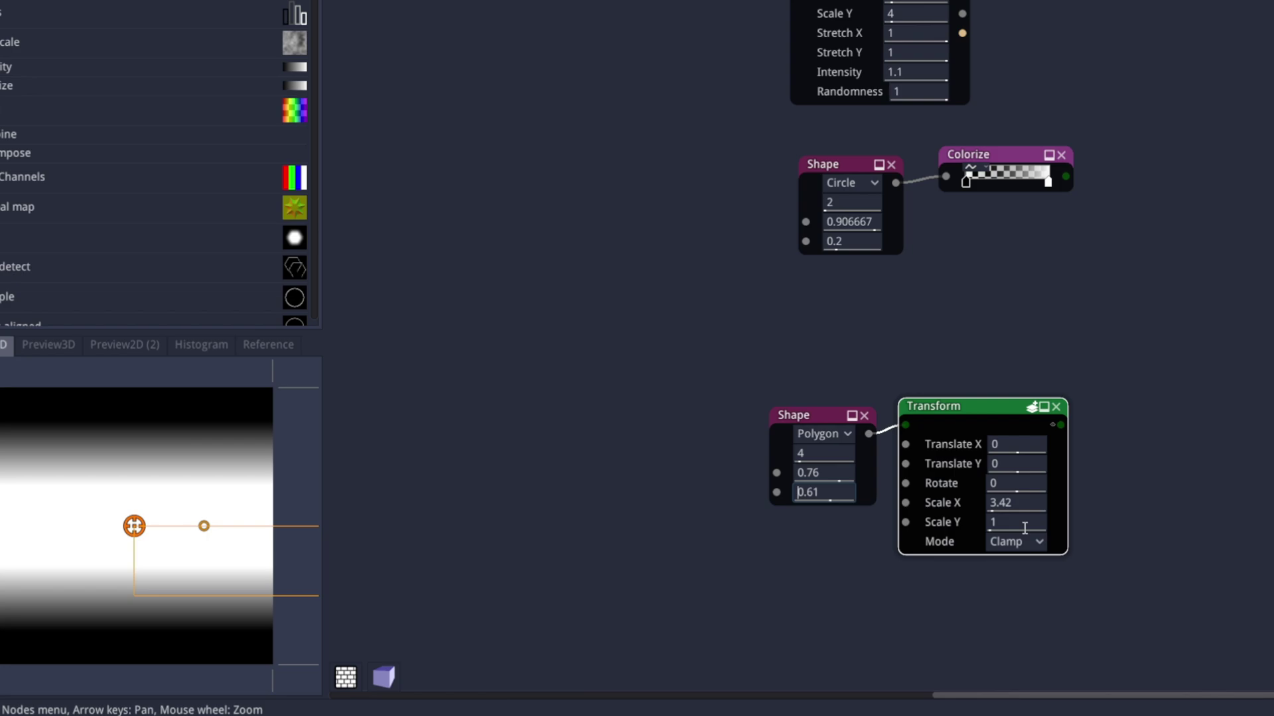
Step: Add a Voronoi node and multiply it with the Transform output through a Math node set to A*B
right_click(841, 509)
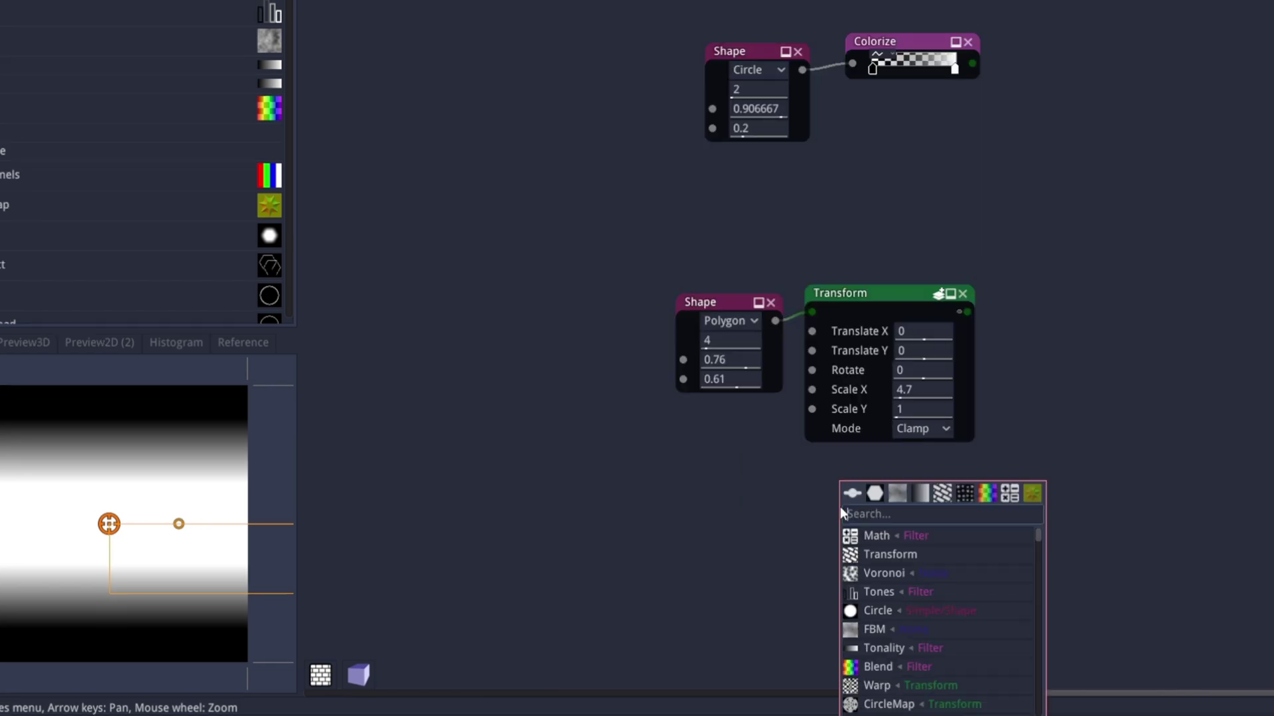
text(voro)
key(Return)
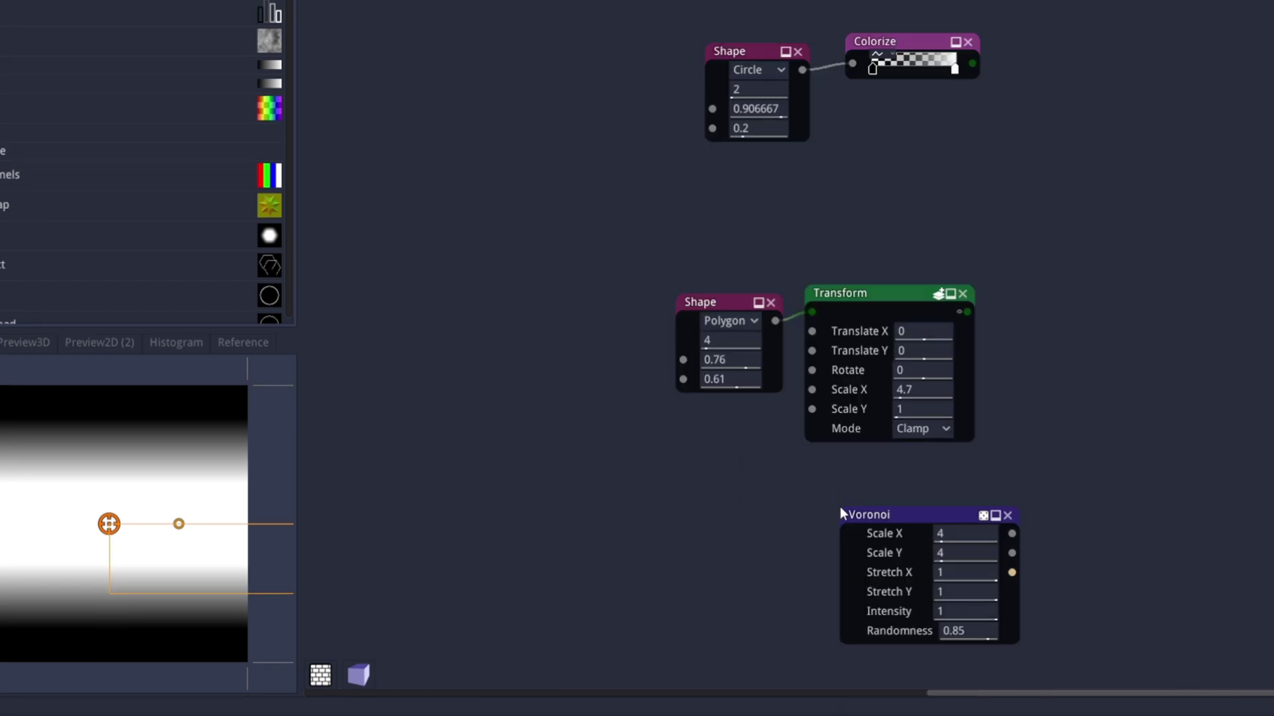
drag(830, 510, 826, 508)
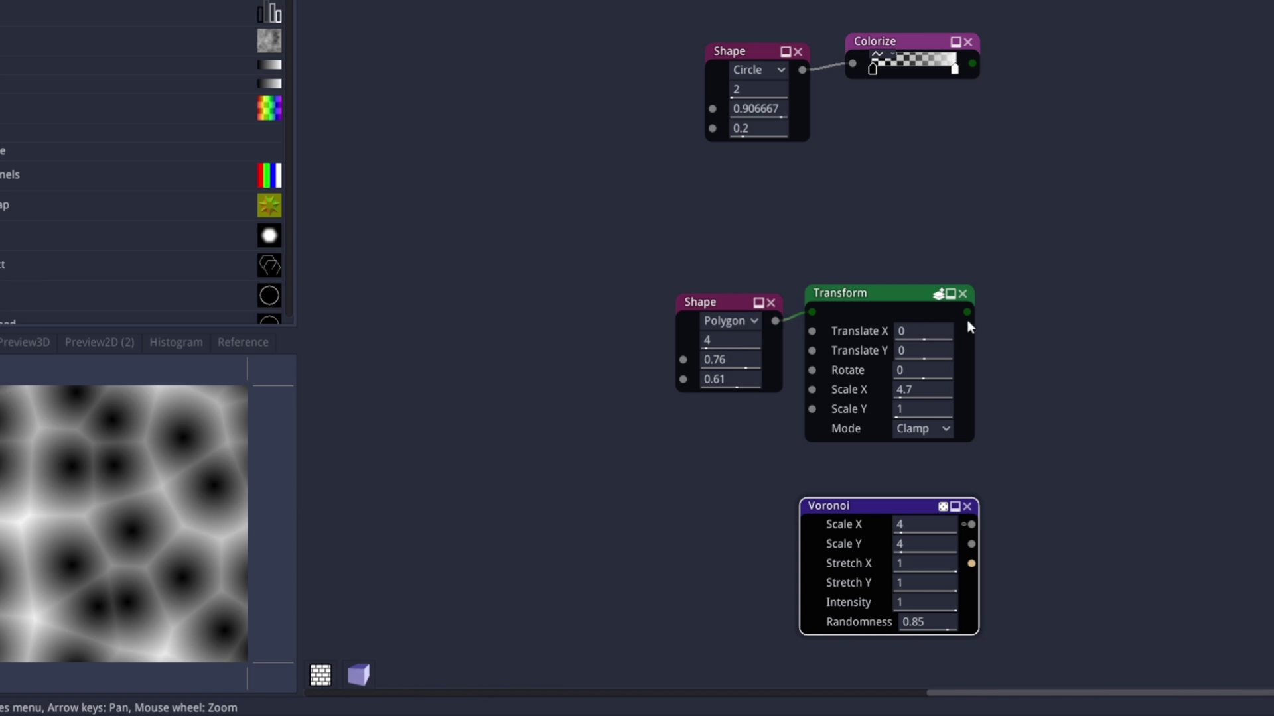
drag(967, 313, 1074, 356)
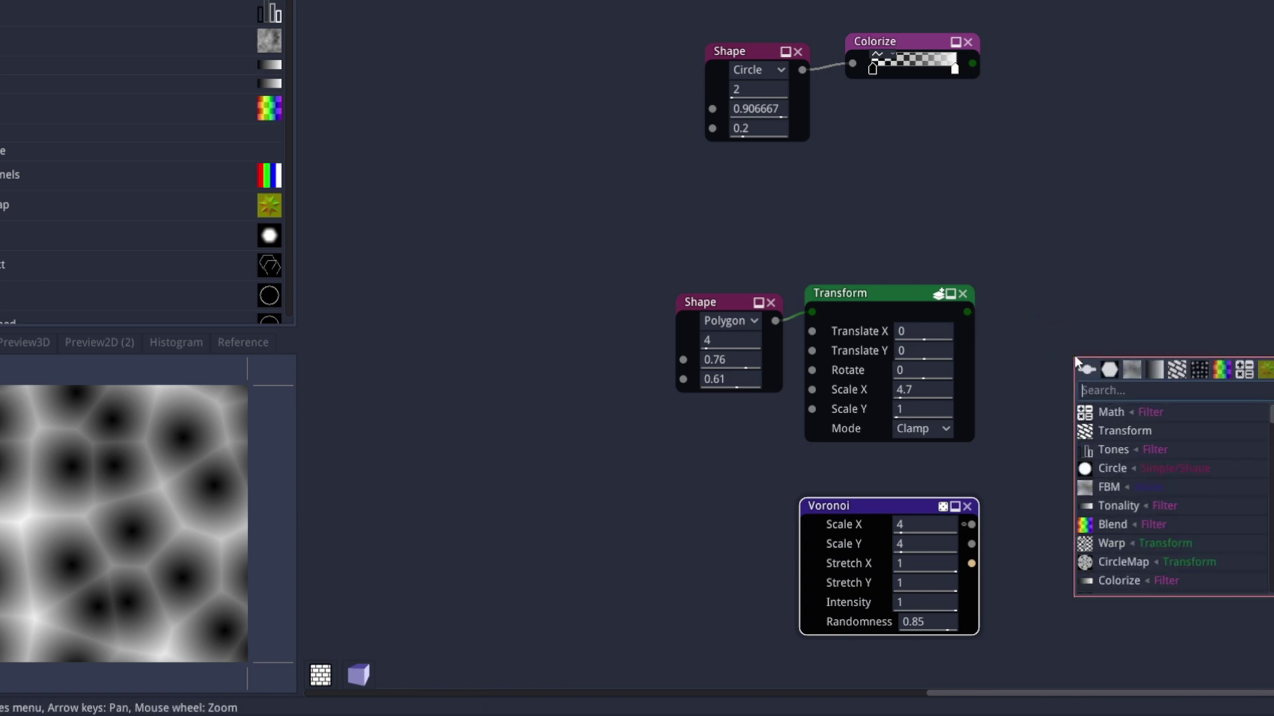
click(1112, 409)
click(1184, 338)
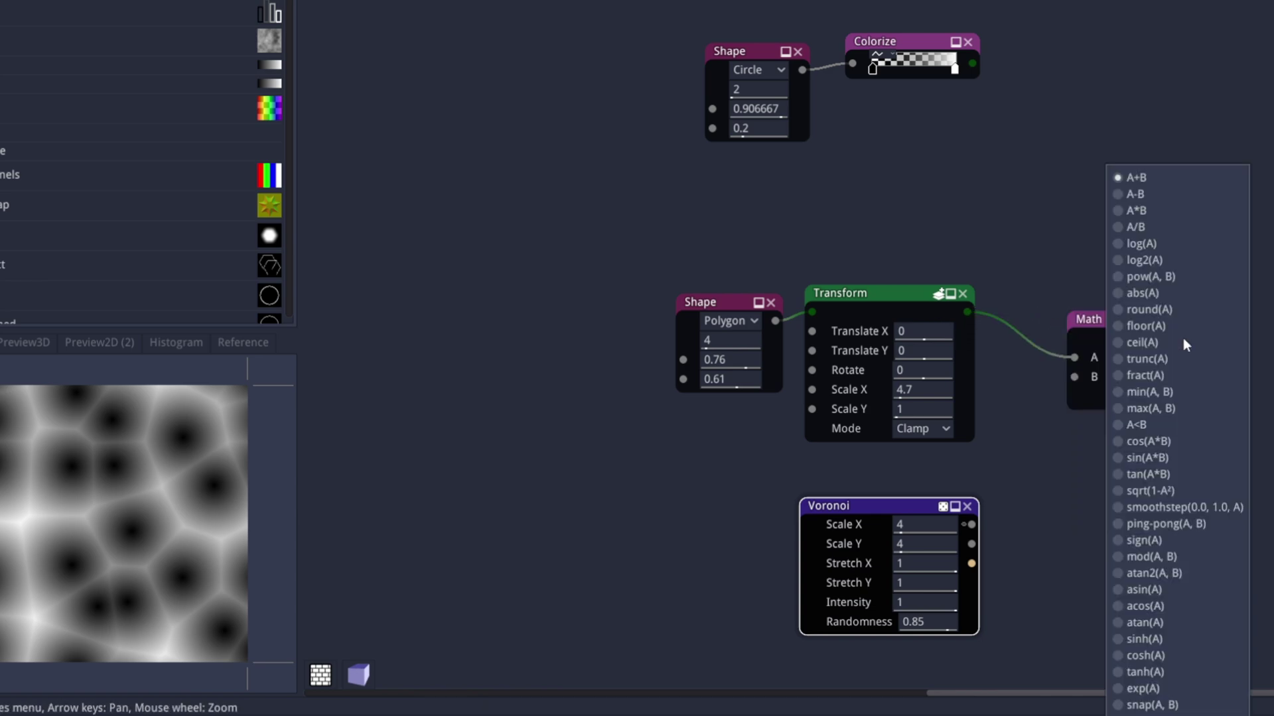
click(1132, 211)
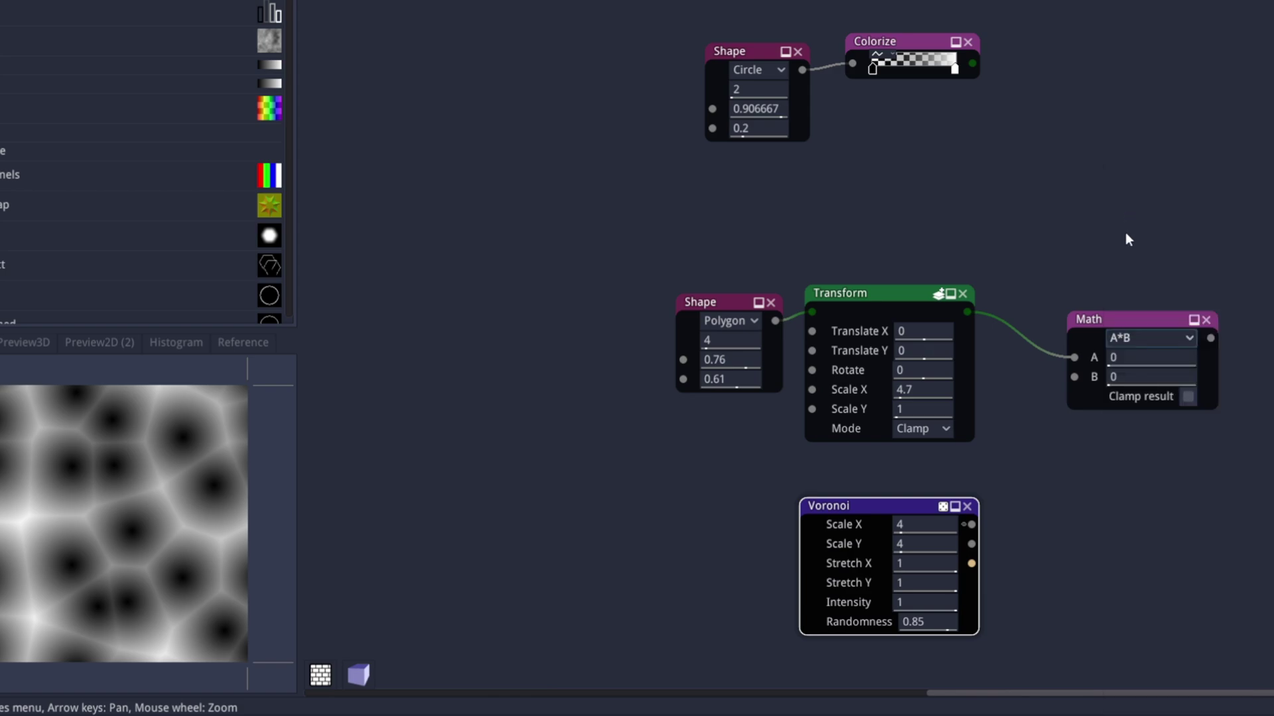
drag(971, 524, 1008, 455)
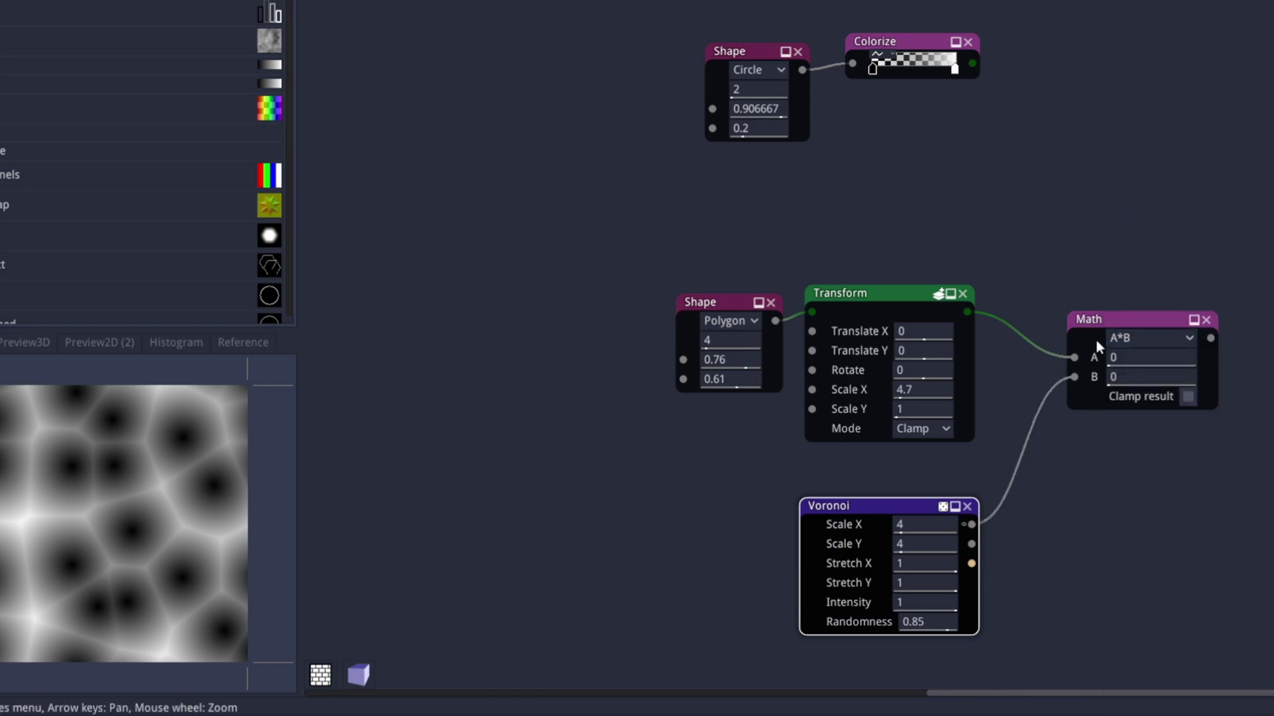
drag(1103, 316, 1120, 282)
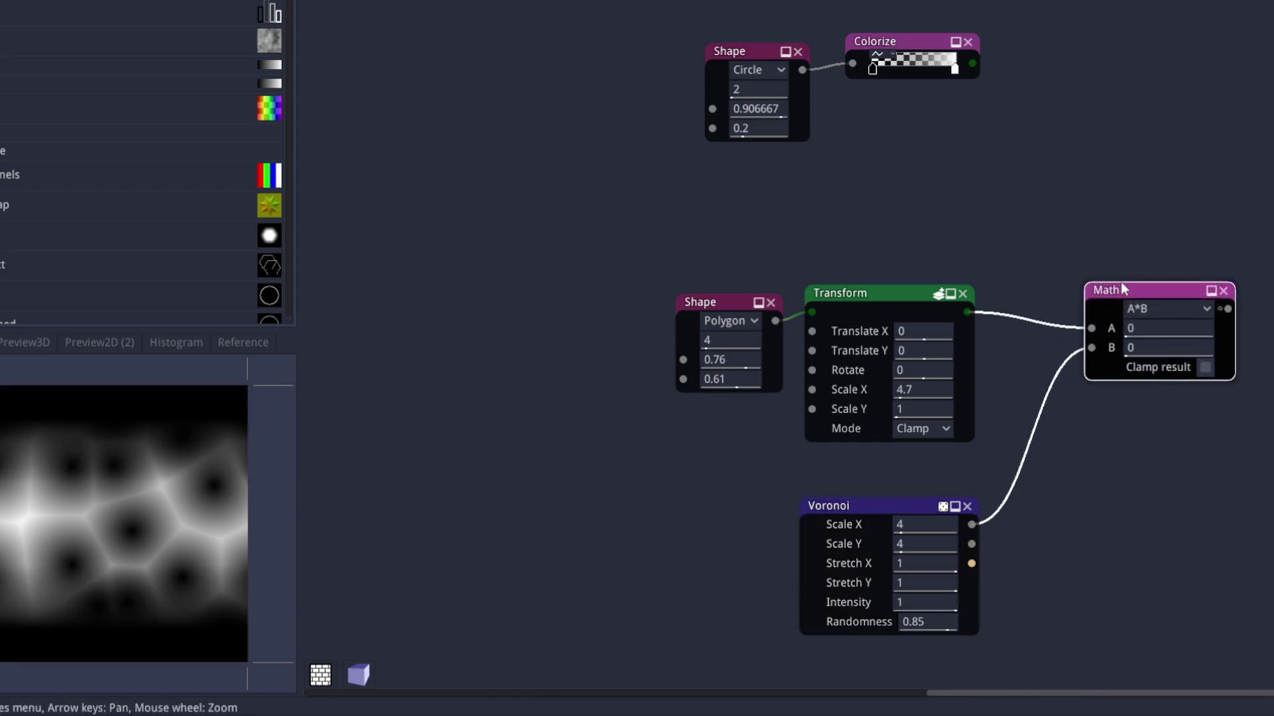
Step: Set the Voronoi Scale X to 3 and raise Stretch X to widen the cells horizontally
click(917, 530)
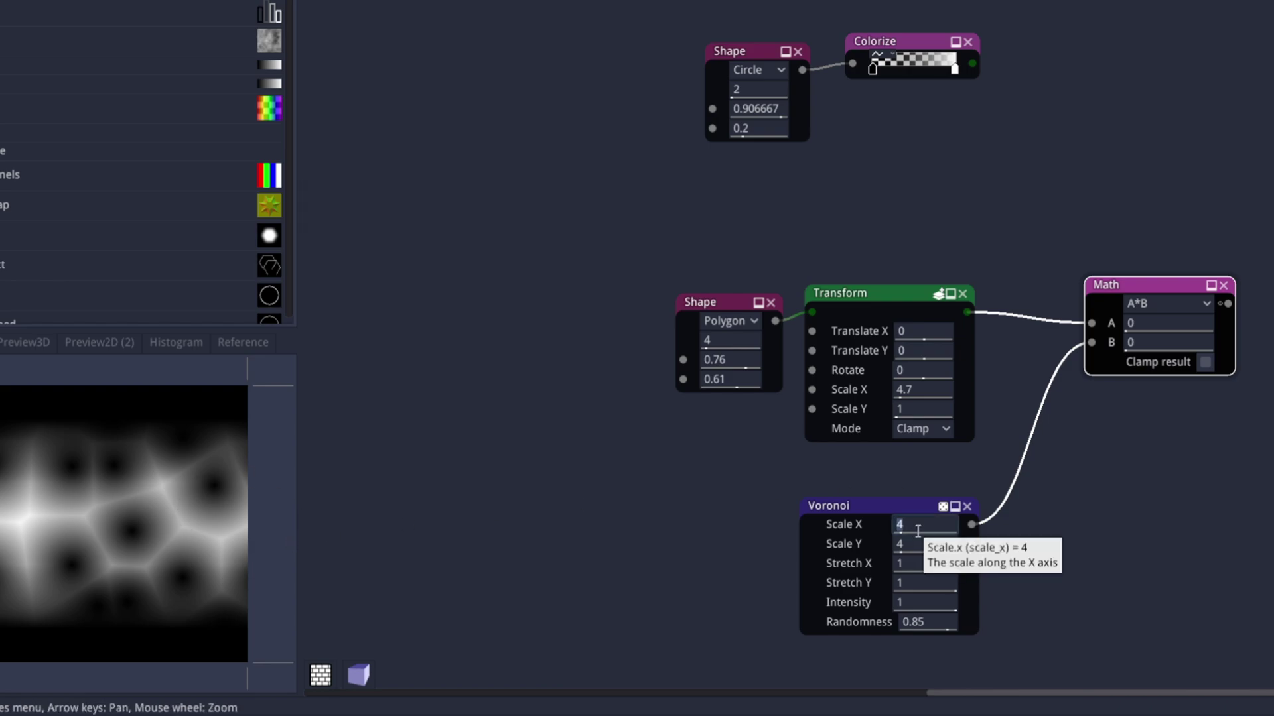
text(3)
key(Return)
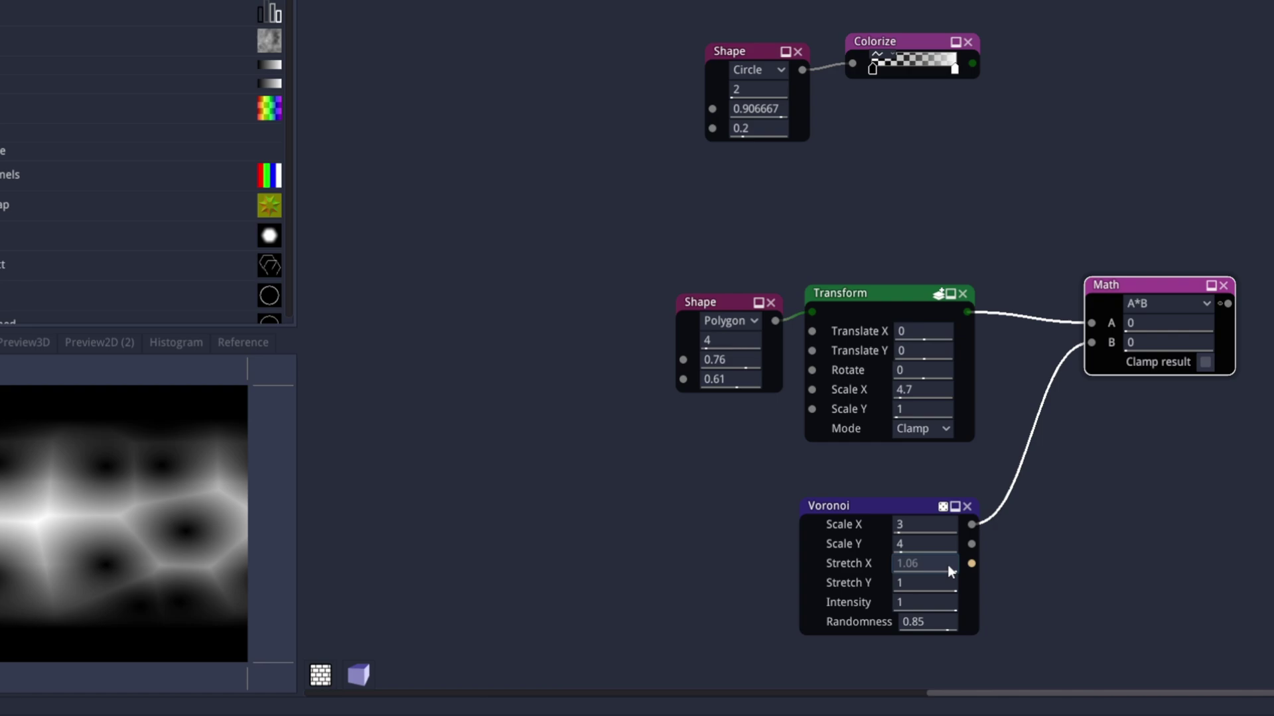
drag(947, 565, 1174, 564)
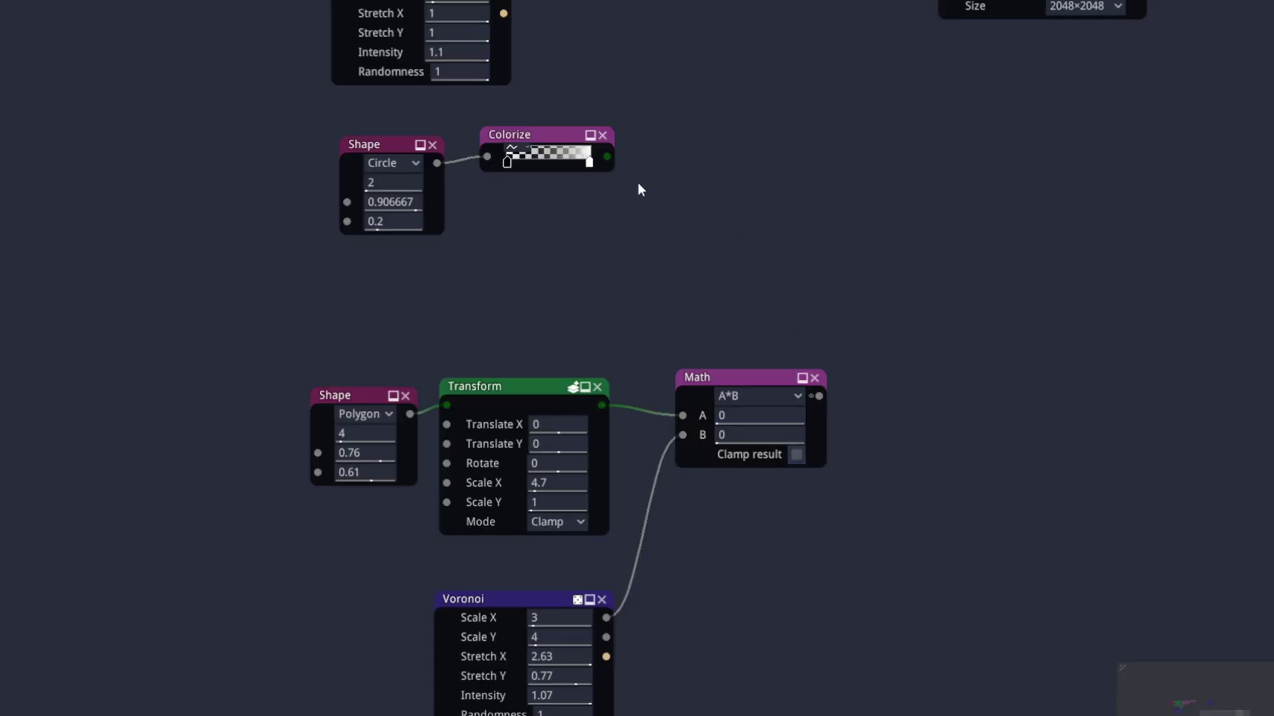
Step: Duplicate Colorize after the Math node and export the result as a 2048×2048 texture
click(551, 131)
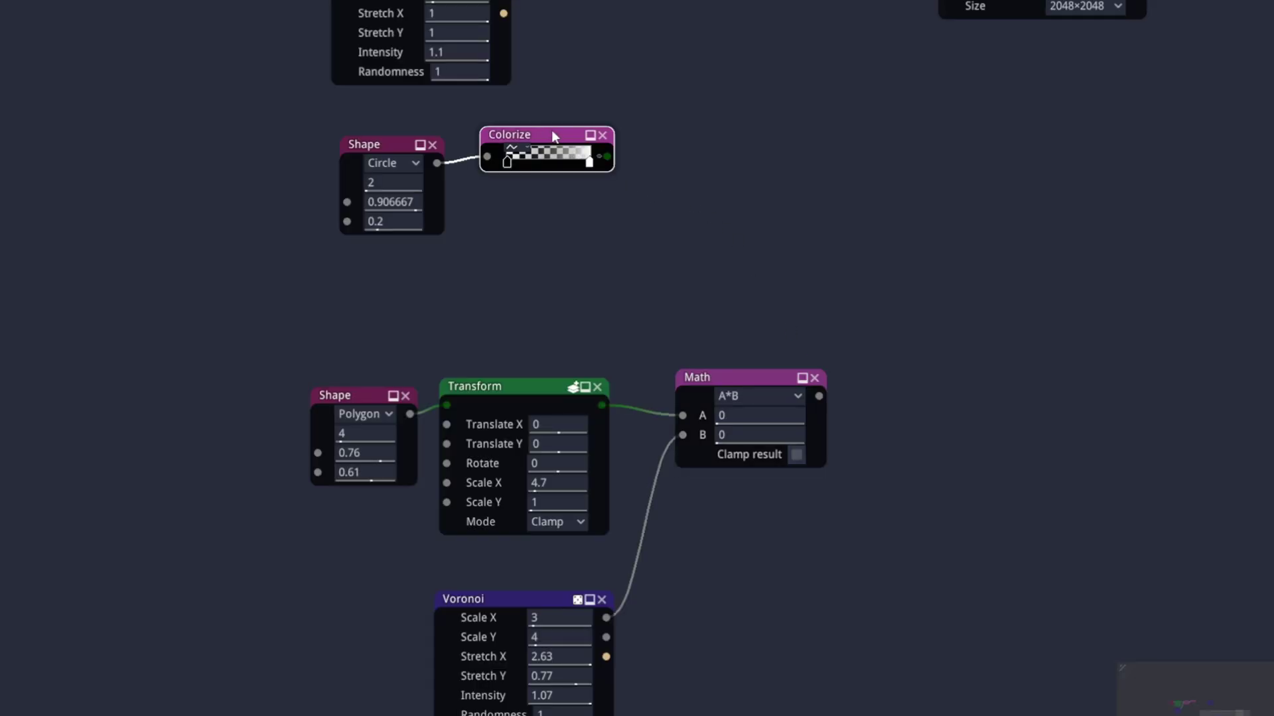
key(ctrl+d)
drag(883, 256, 881, 410)
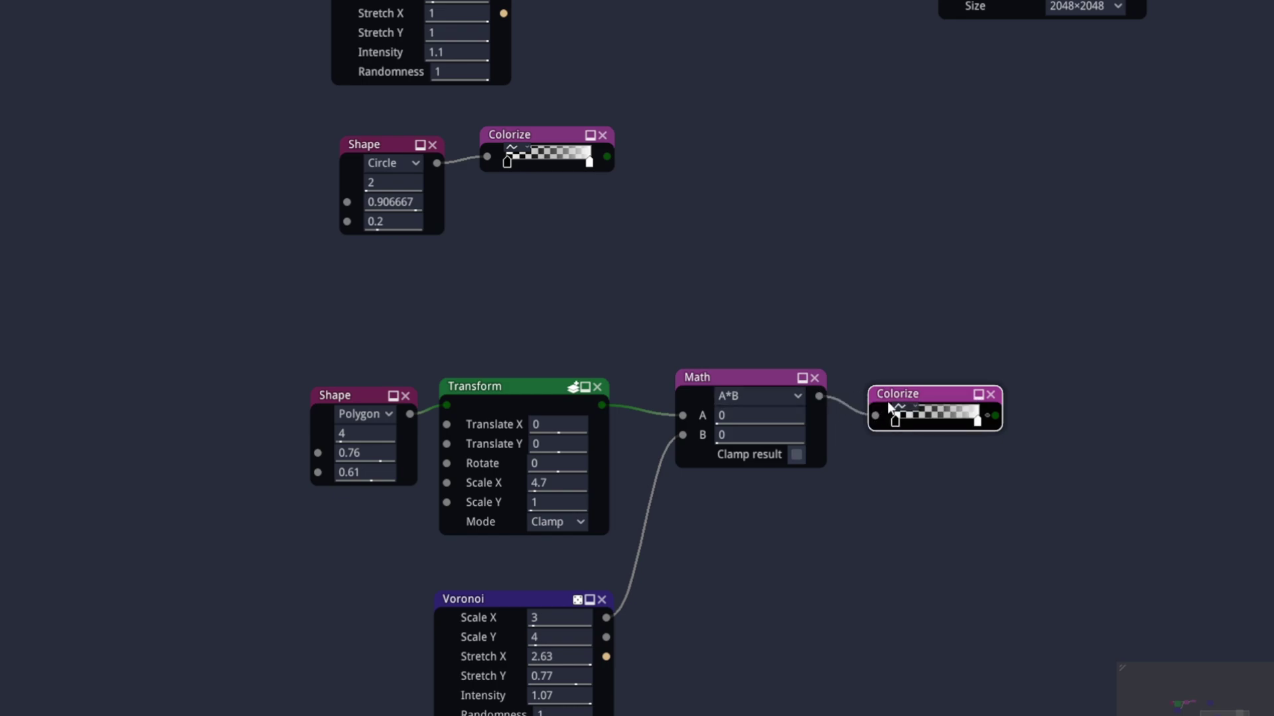
drag(886, 402, 888, 375)
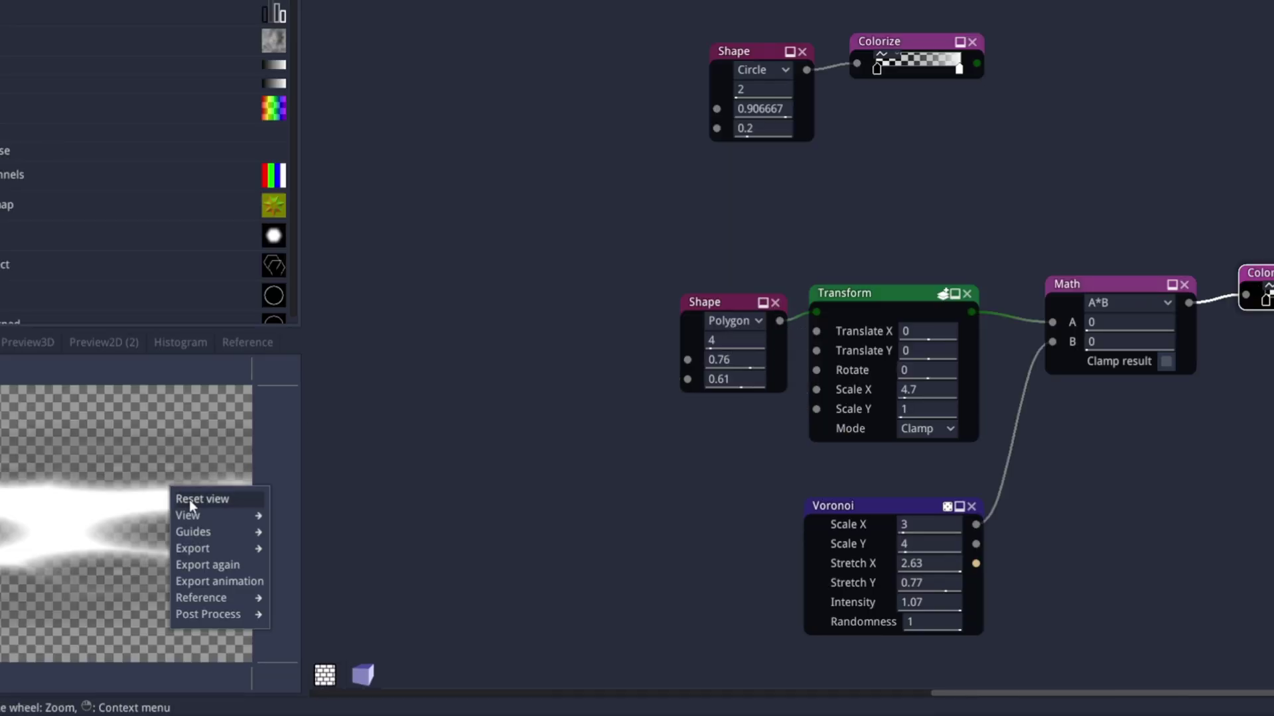
mouse_move(193, 548)
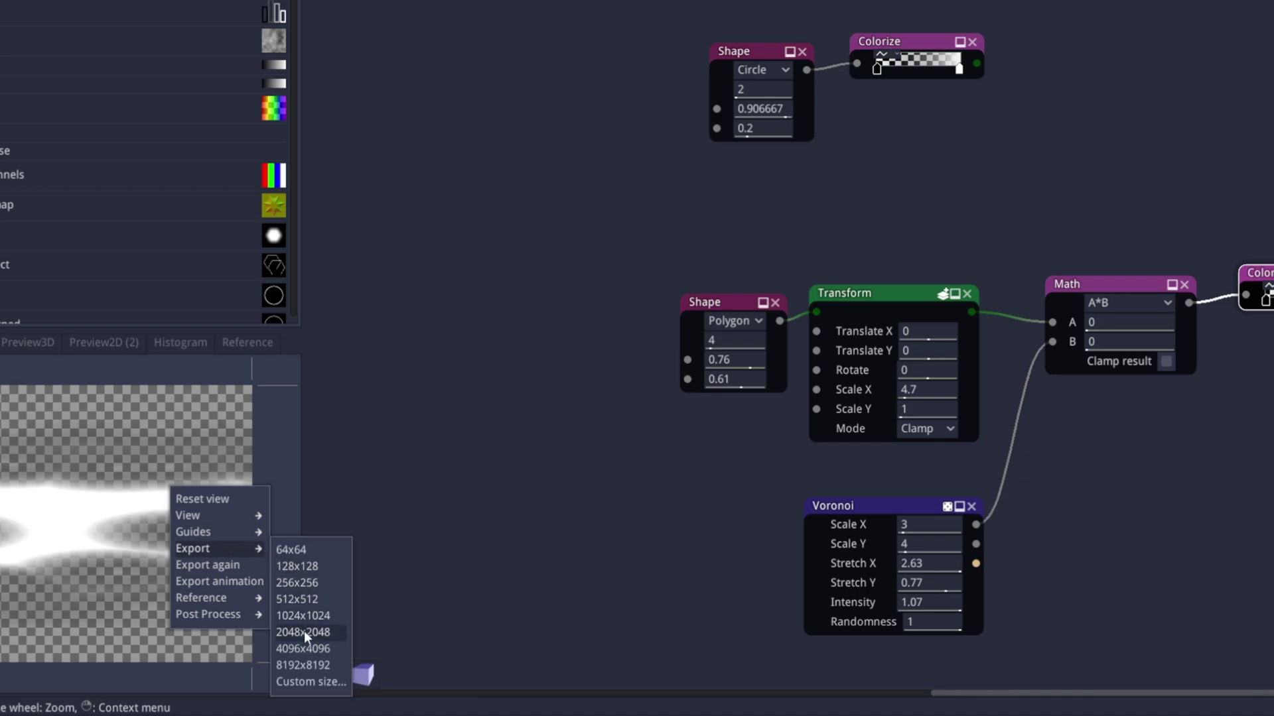
click(304, 631)
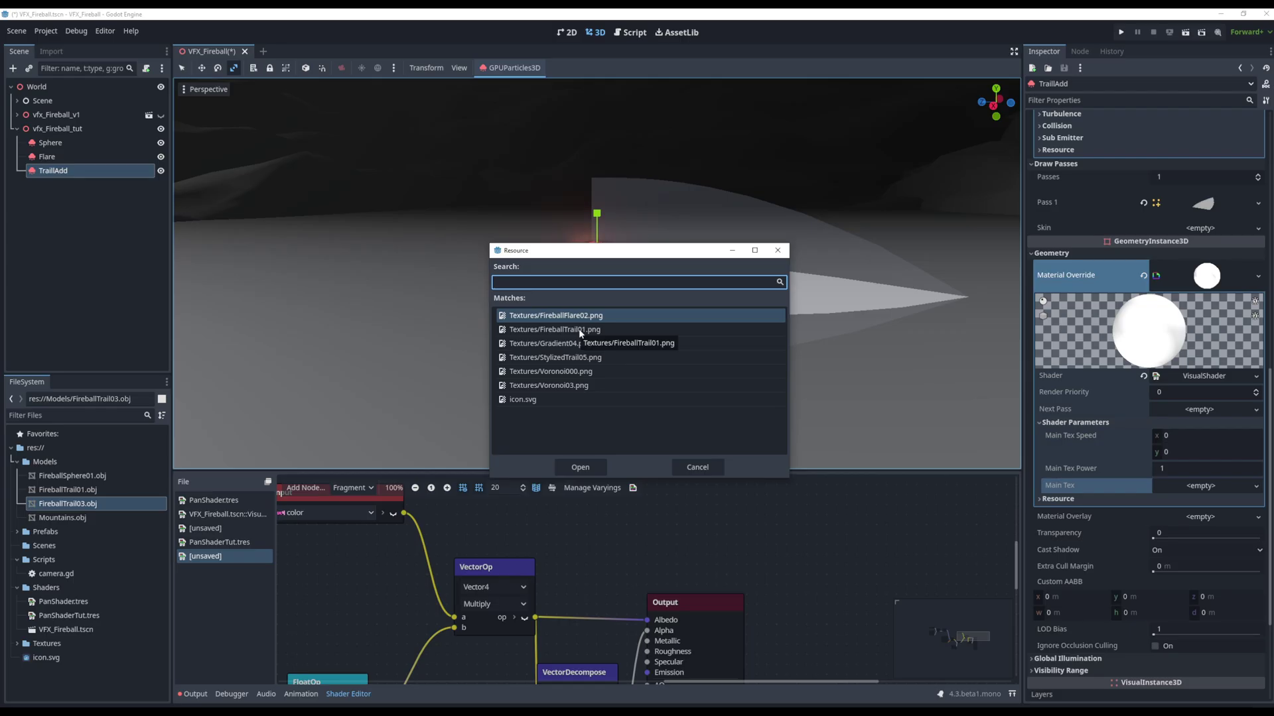
Step: Assign Textures/FireballTrail01.png as TrailAdd's Main Tex
click(585, 329)
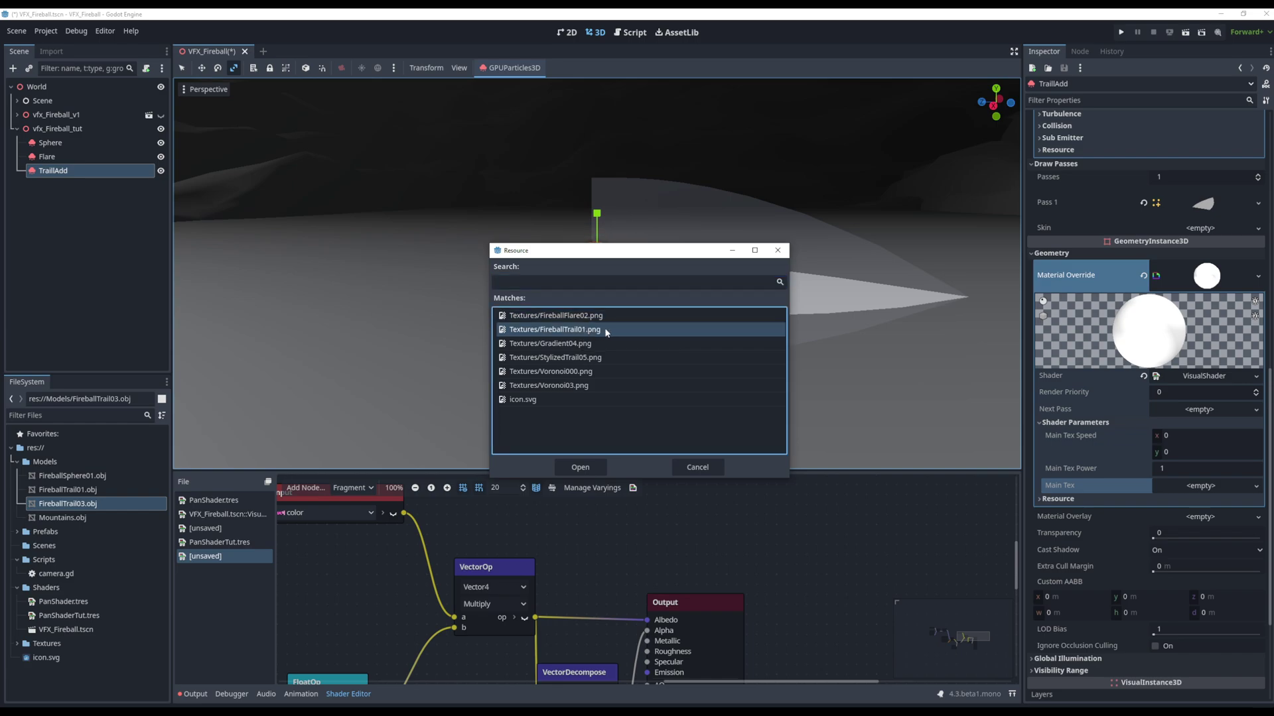
double_click(605, 330)
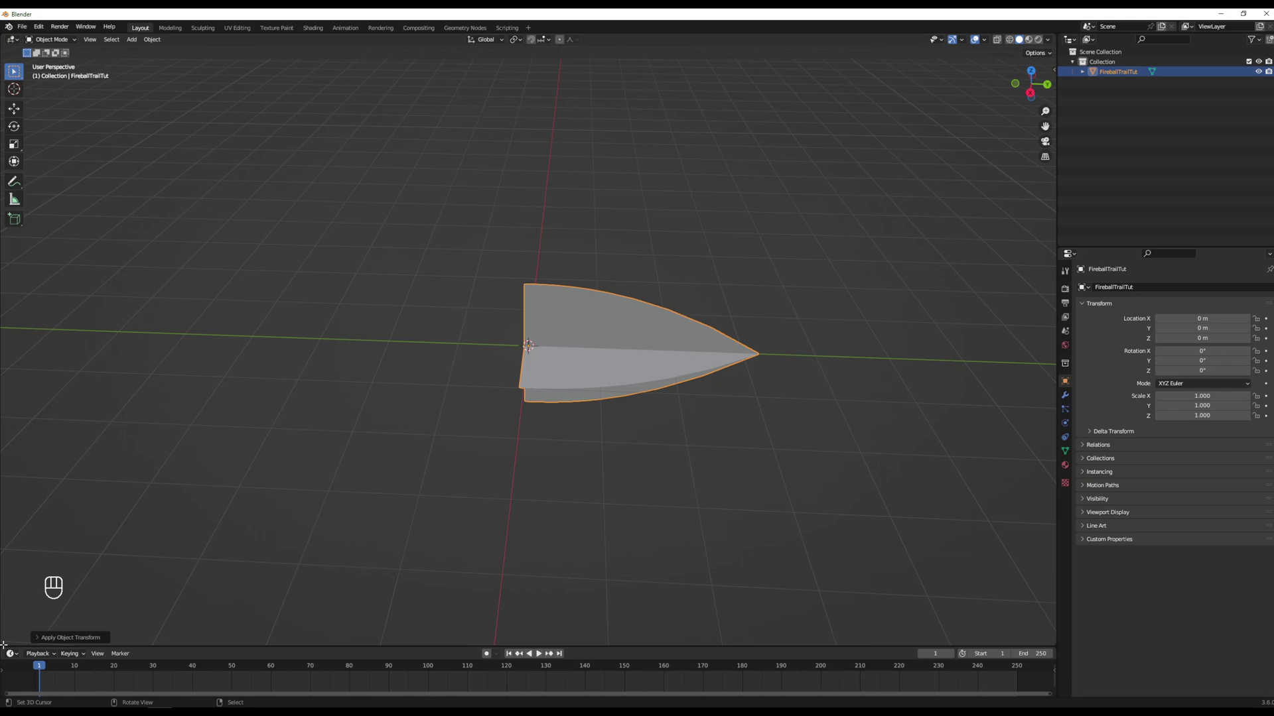
Step: Split the viewport, make the left area a UV Editor and enter Edit Mode
drag(3, 644, 366, 348)
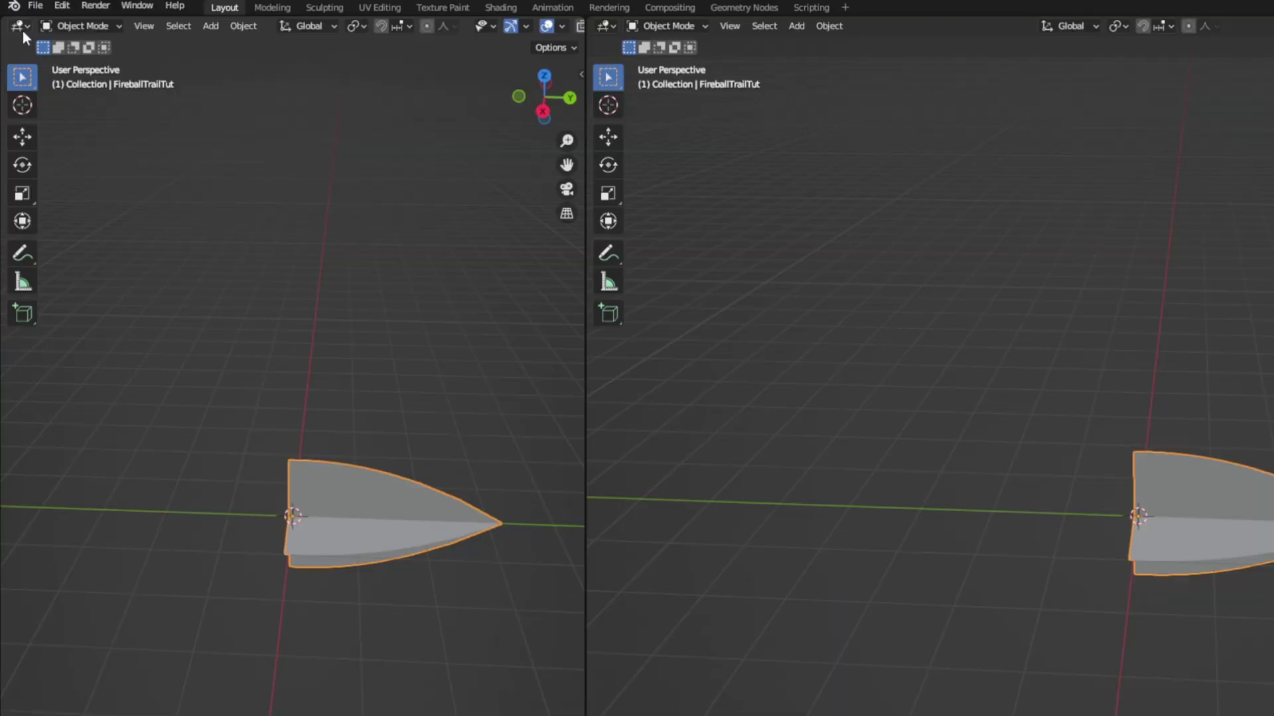
click(12, 39)
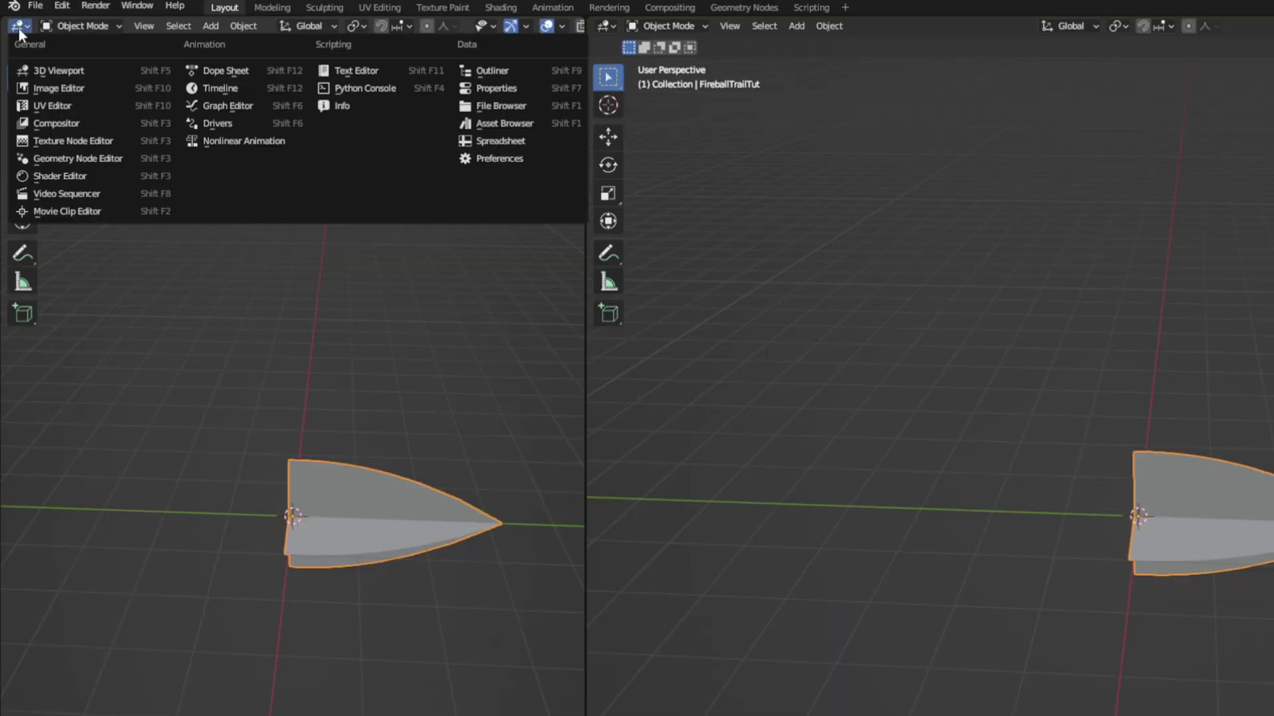
click(81, 106)
key(Tab)
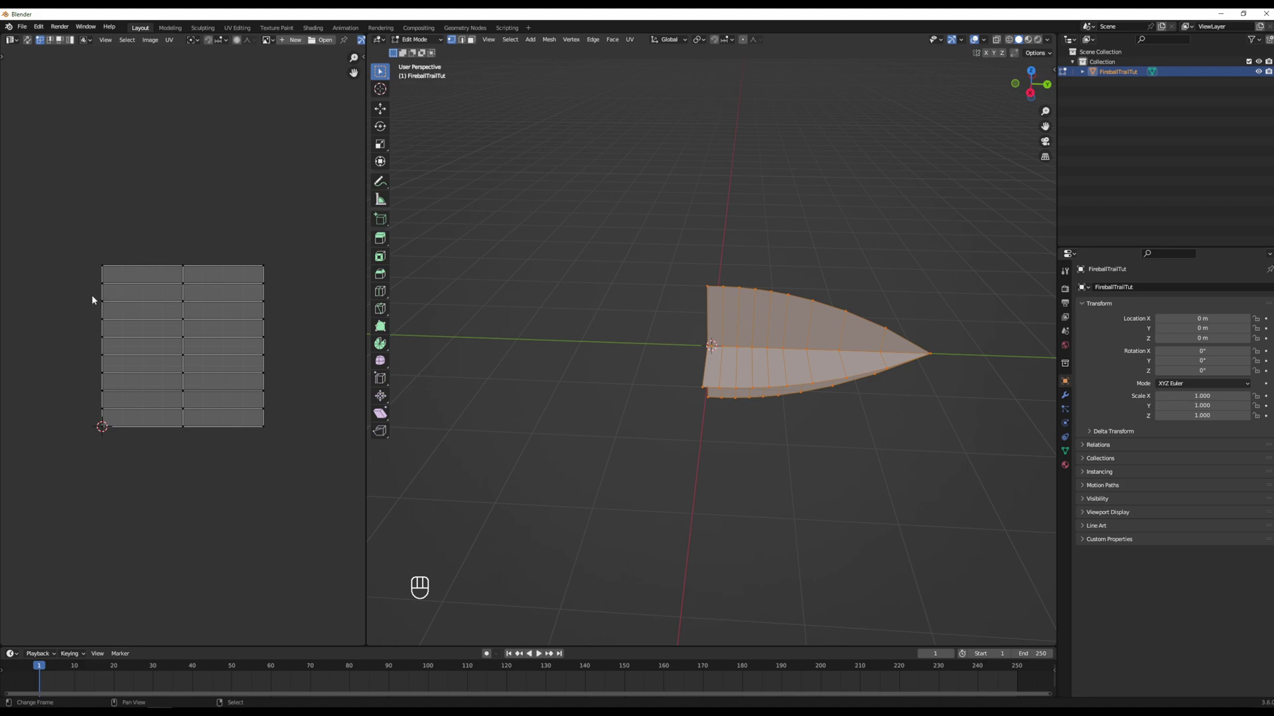
Step: Select all UVs, rotate them 90 degrees and return to object mode
key(a)
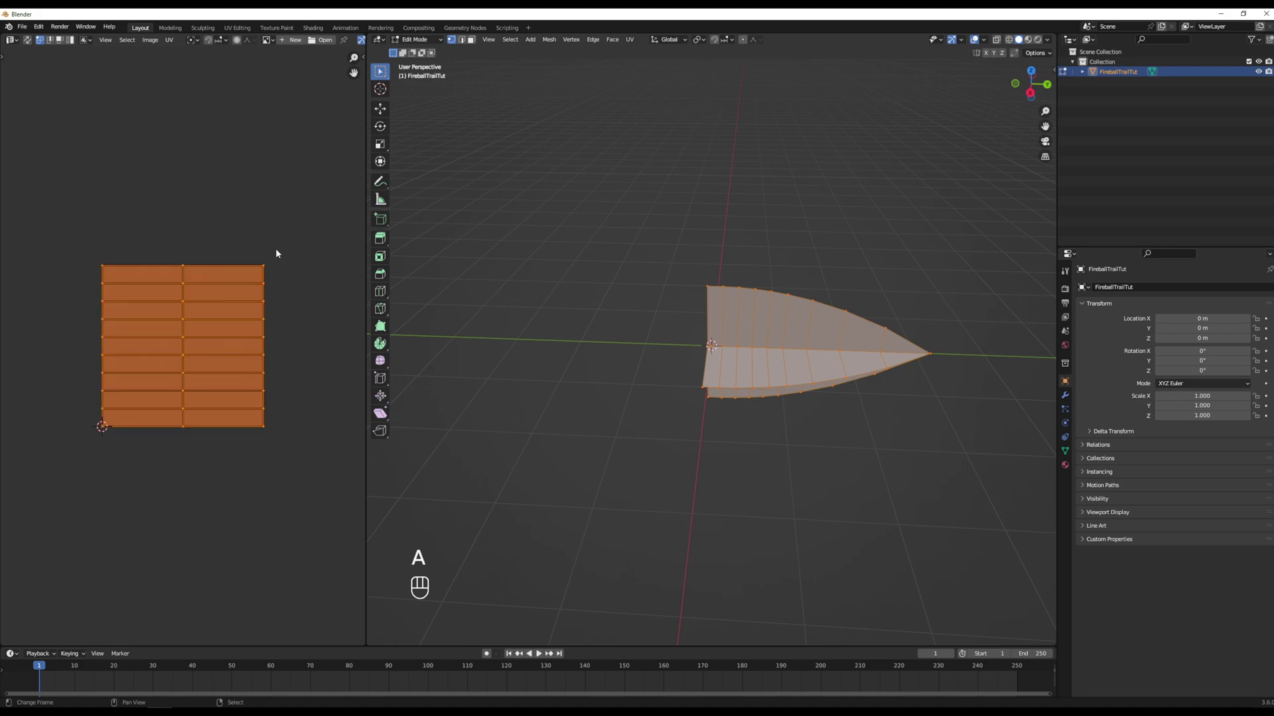
key(r)
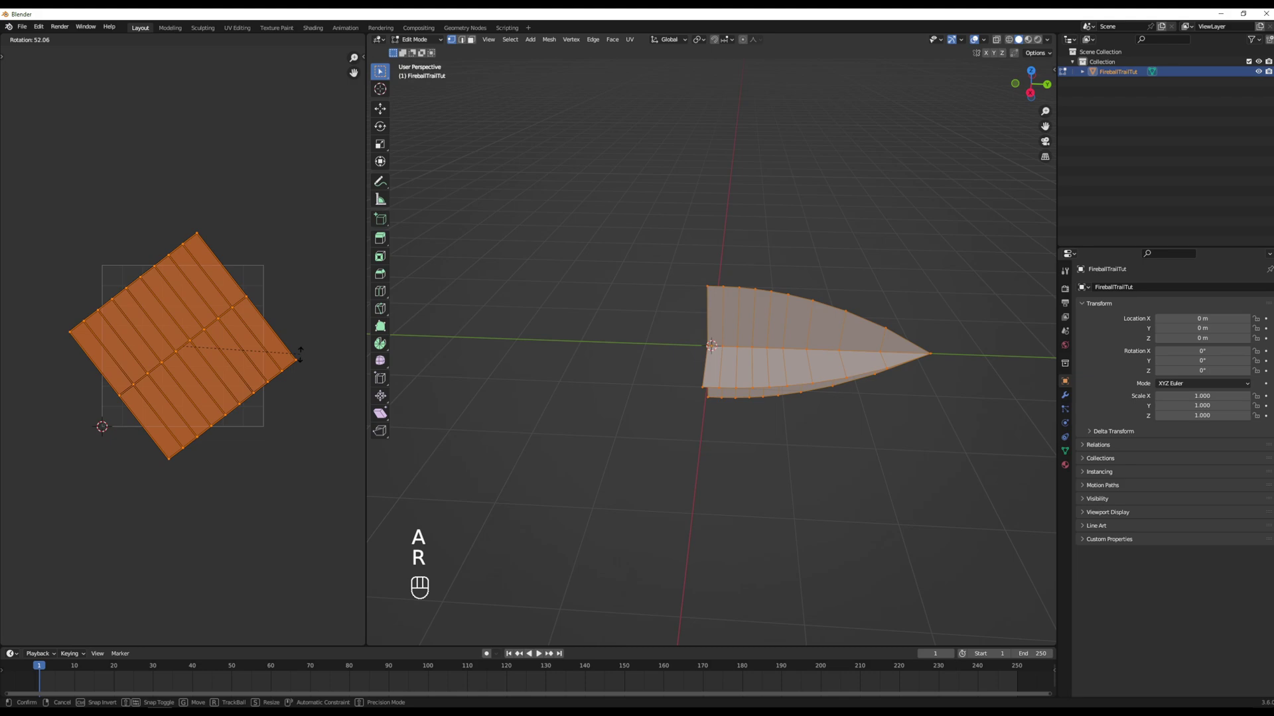
text(90)
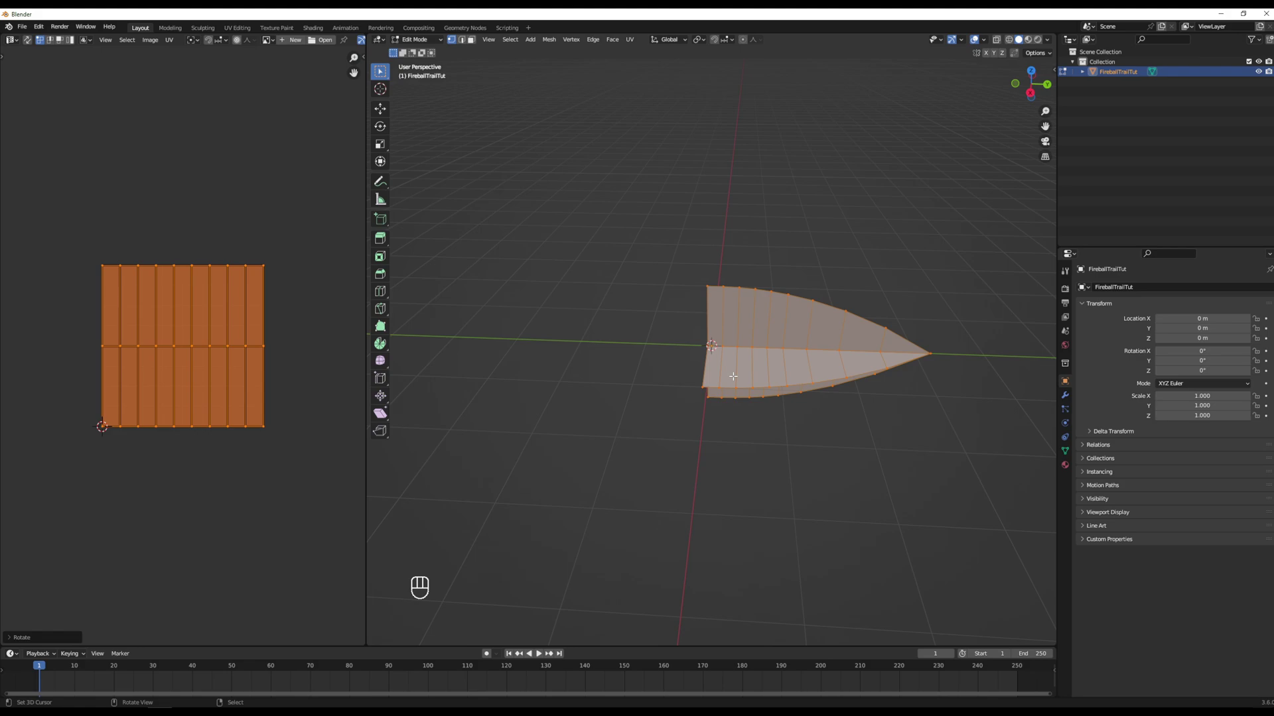
key(Tab)
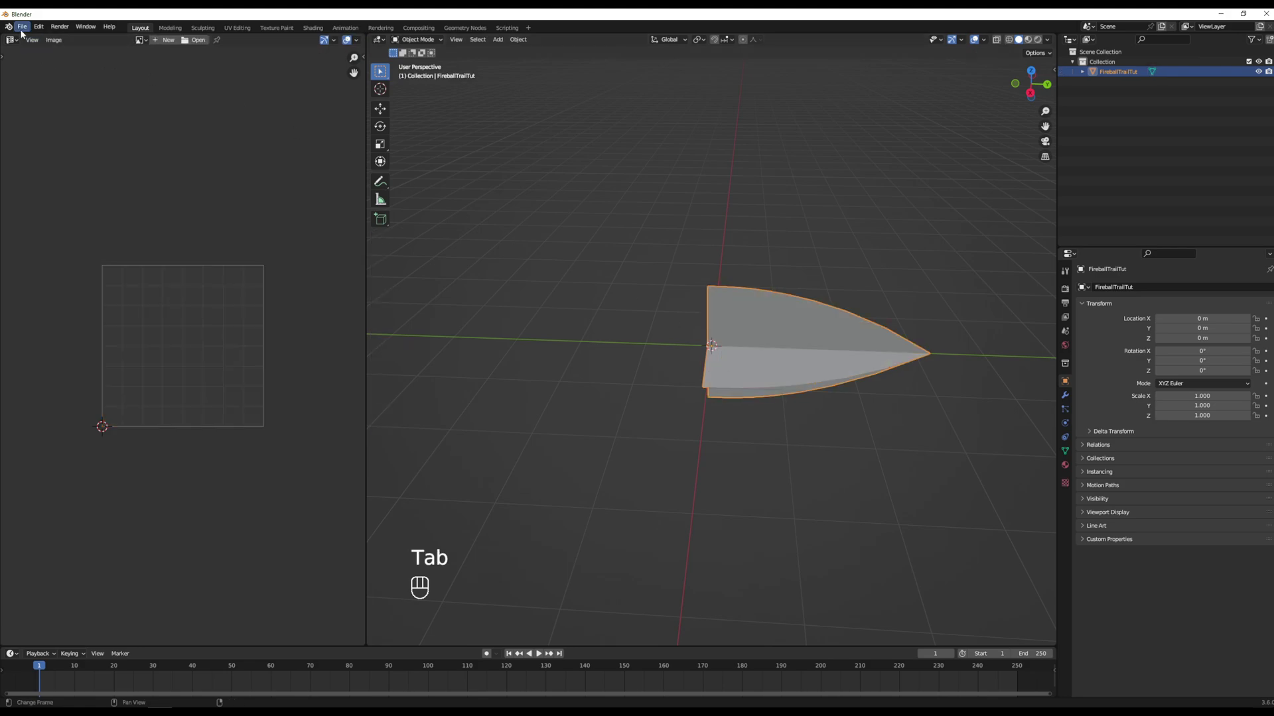
Step: Export the trail mesh as Wavefront OBJ over FireballTrail03.obj
click(21, 27)
mouse_move(39, 171)
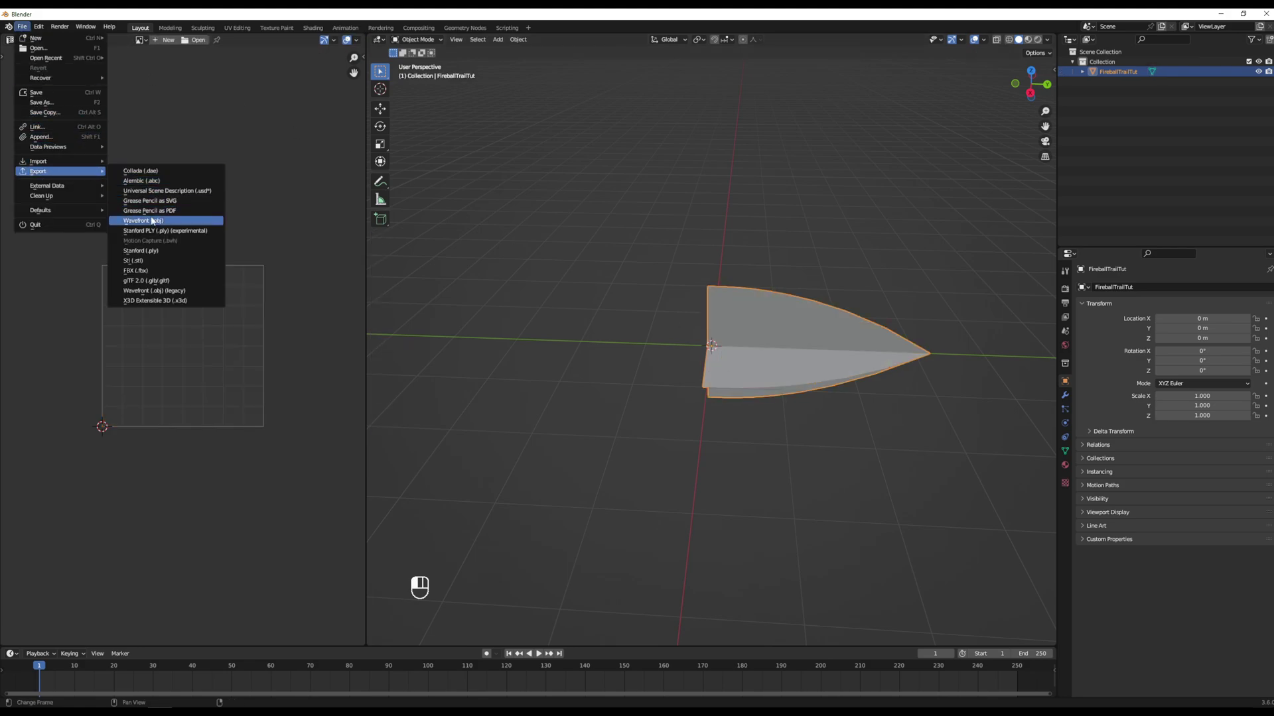
click(152, 221)
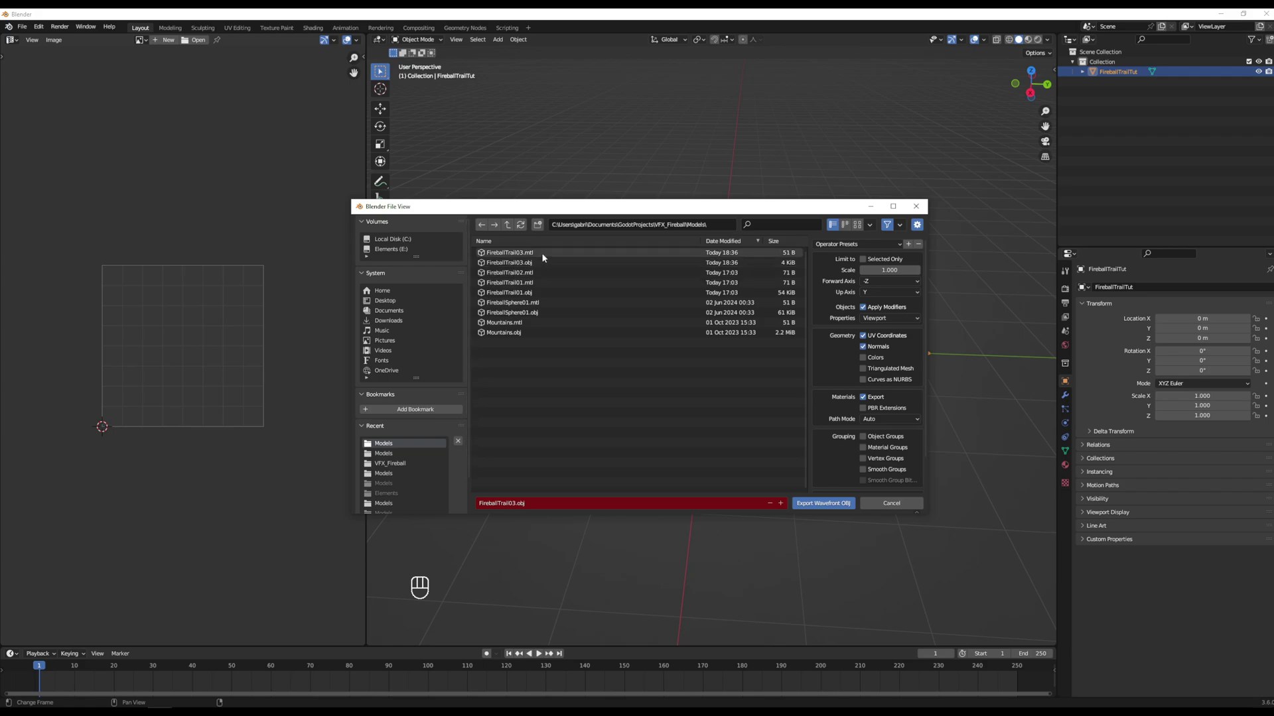
click(824, 503)
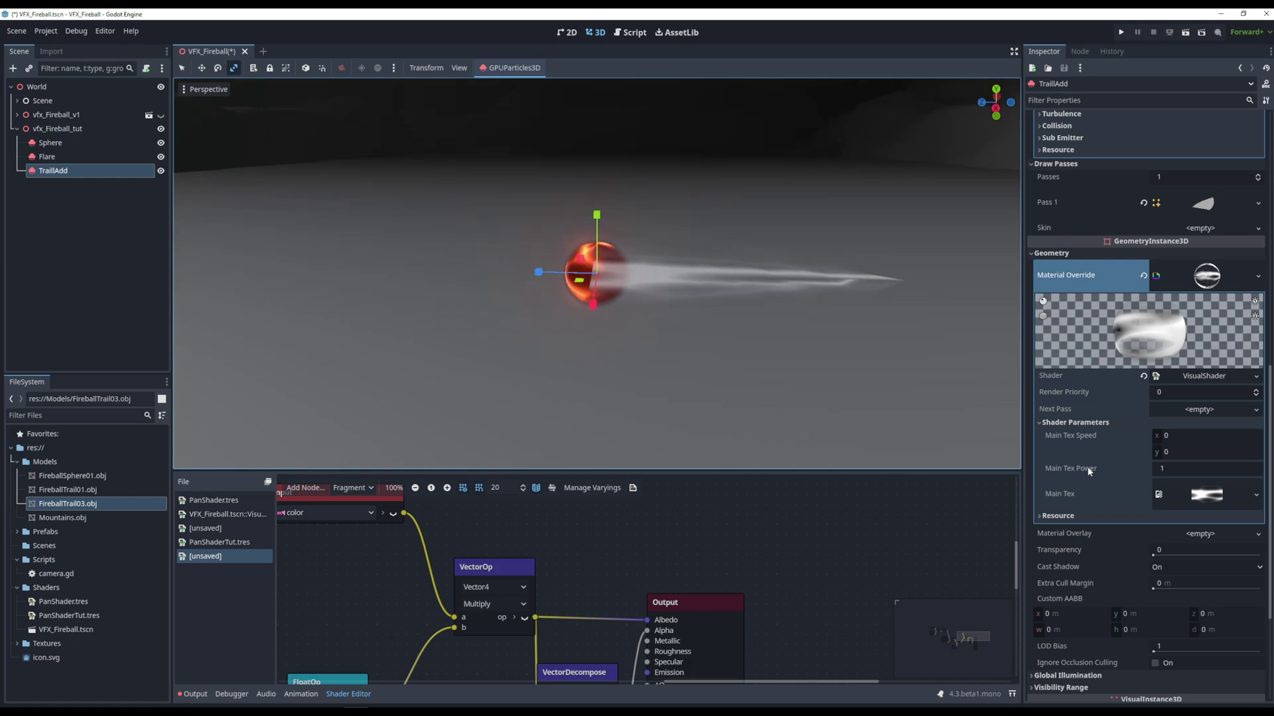
scroll(1090, 471, down, 5)
Step: Set the trail material's sorting offset to -2
click(926, 492)
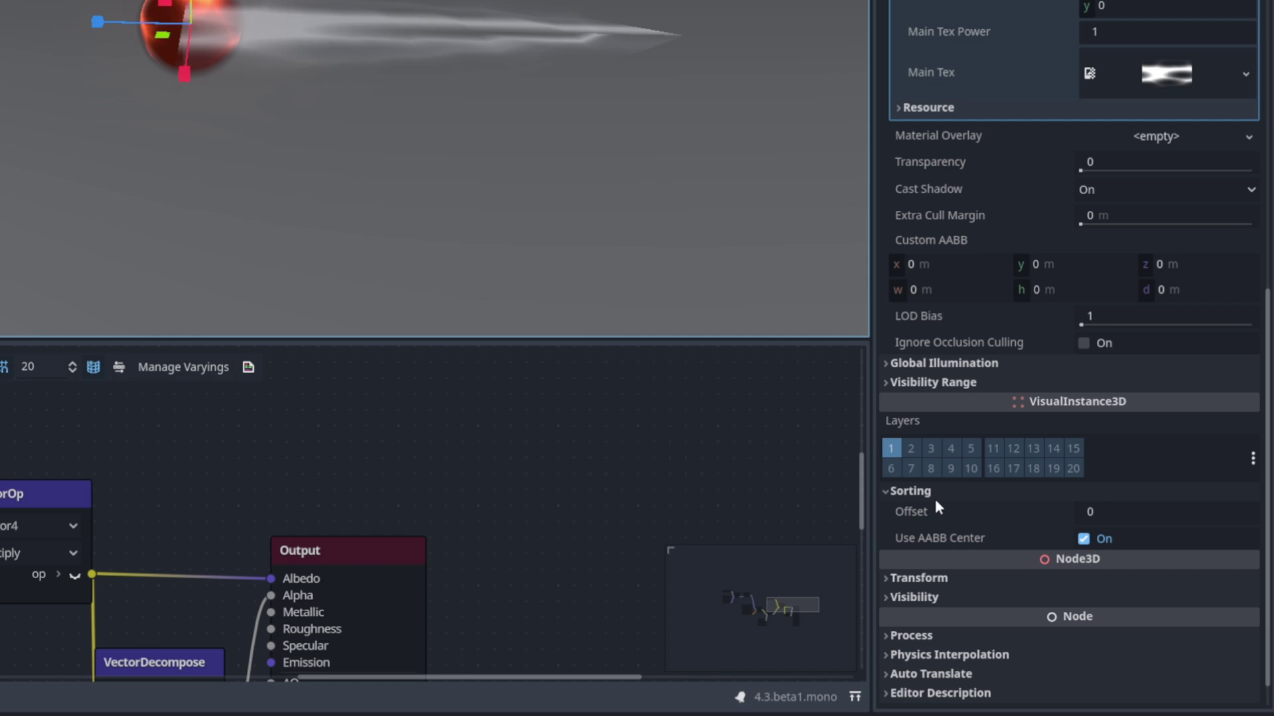
click(1119, 508)
text(-2)
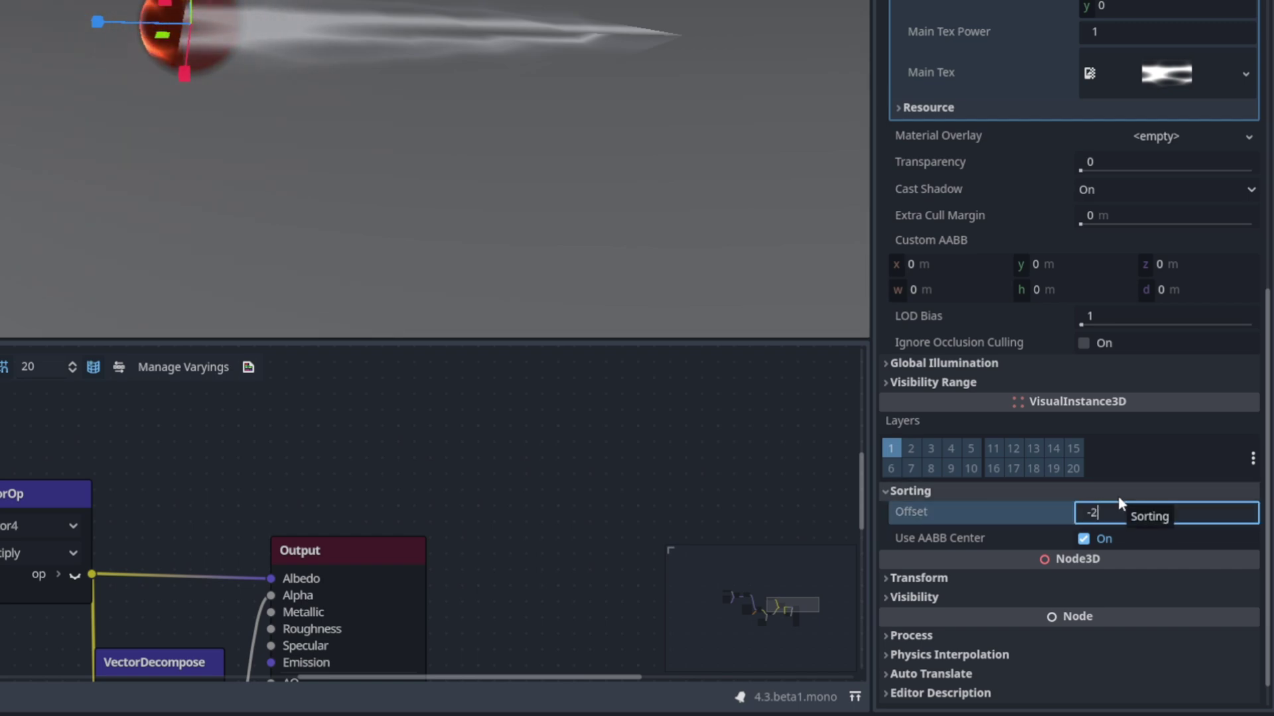
key(Return)
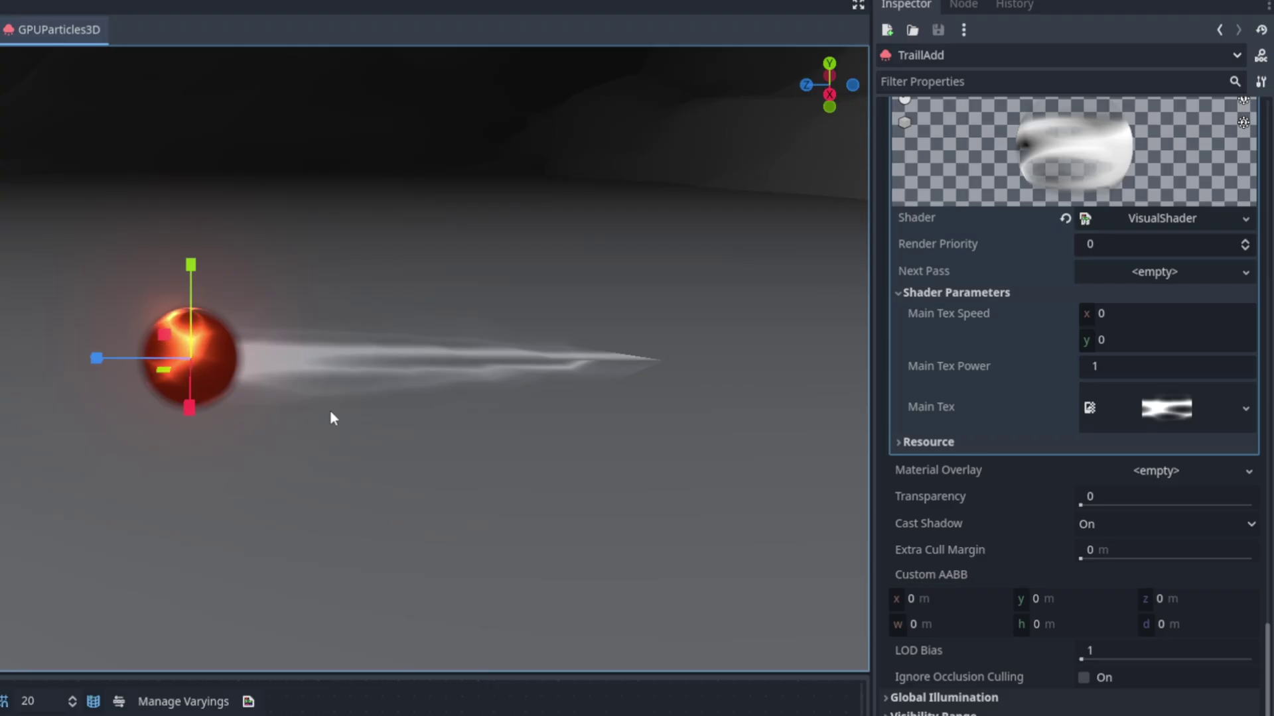
middle_drag(332, 418, 317, 442)
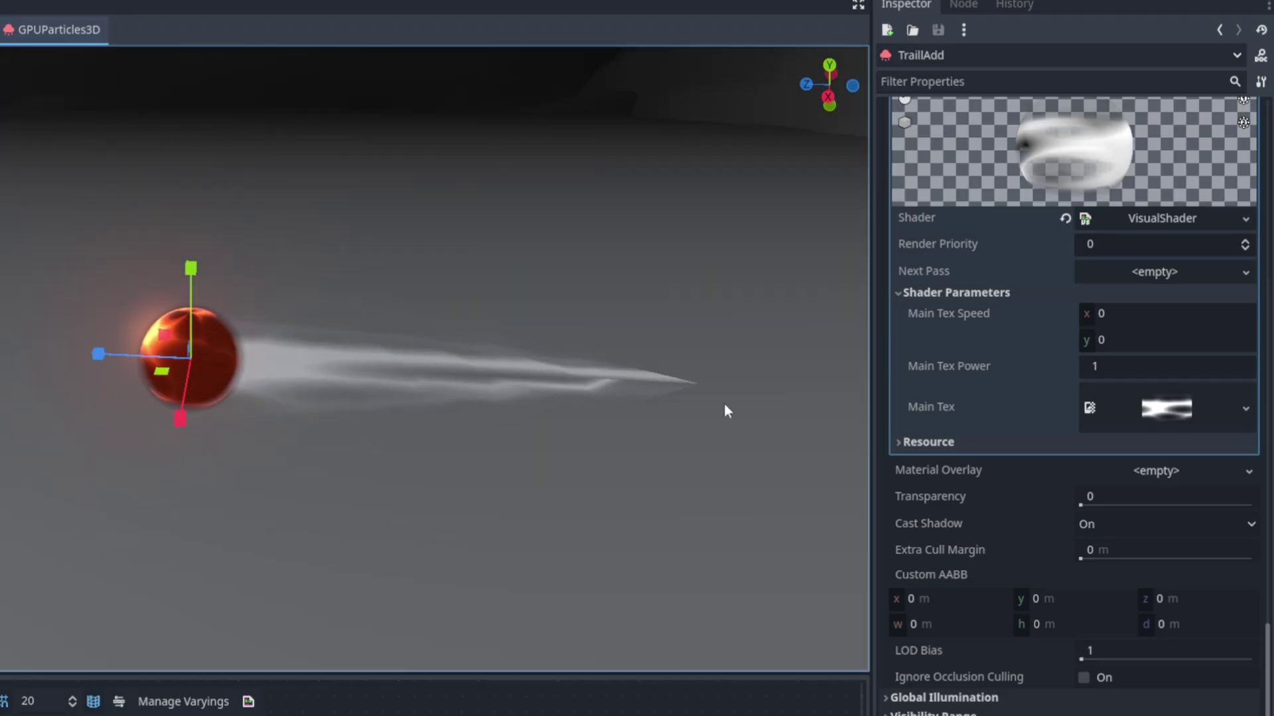
scroll(1086, 350, up, 2)
Step: Set Main Tex Speed x to -1.5 and Main Tex Power to 2
click(1141, 394)
key(Return)
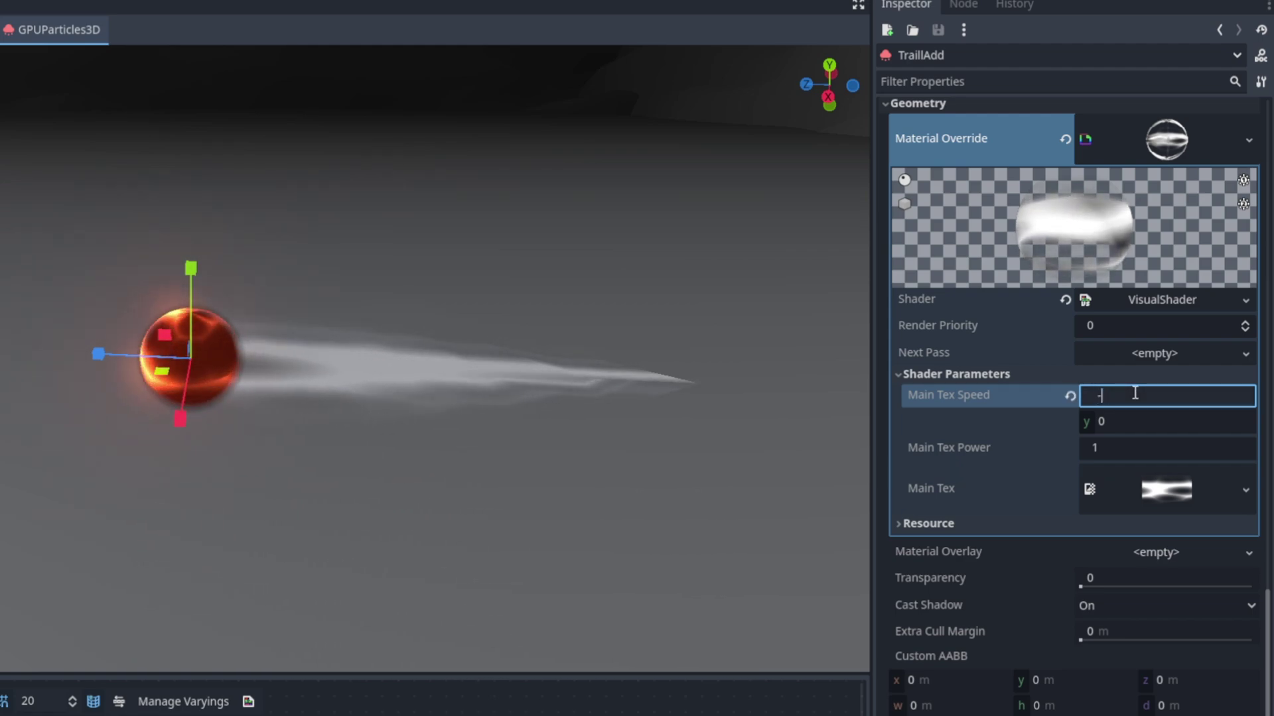
text(-1.5)
key(Return)
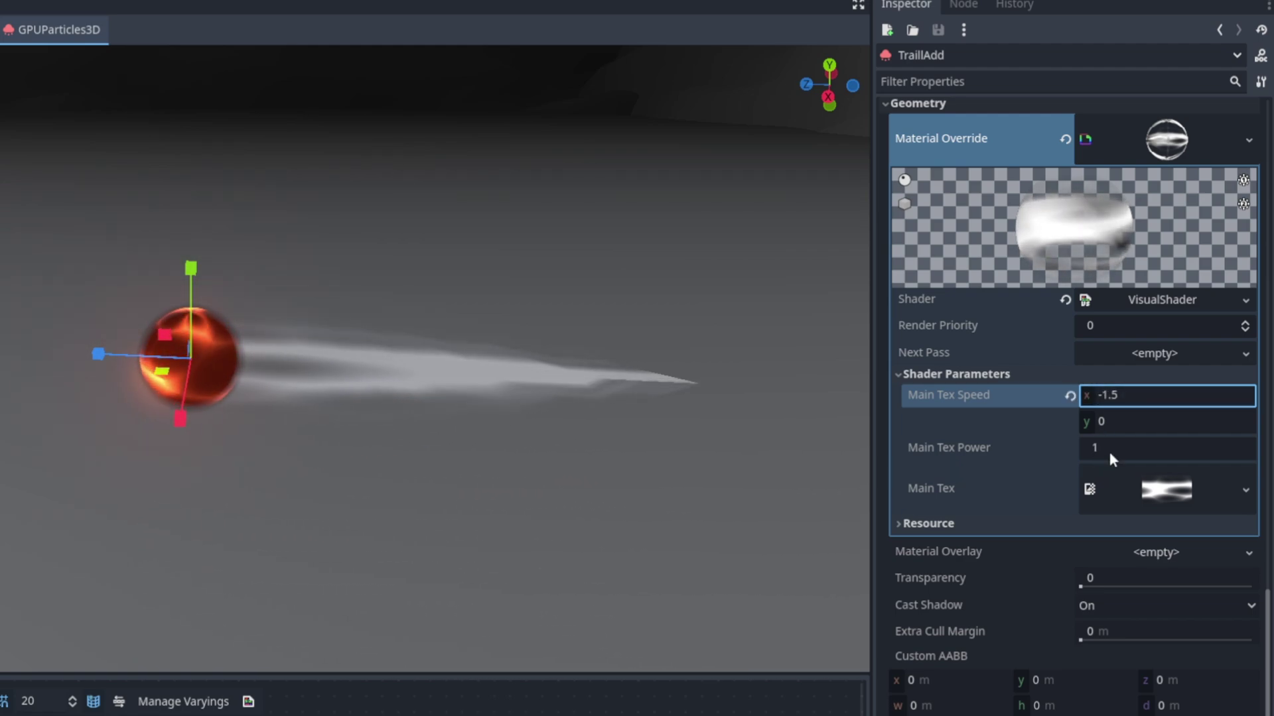
click(1115, 448)
text(2)
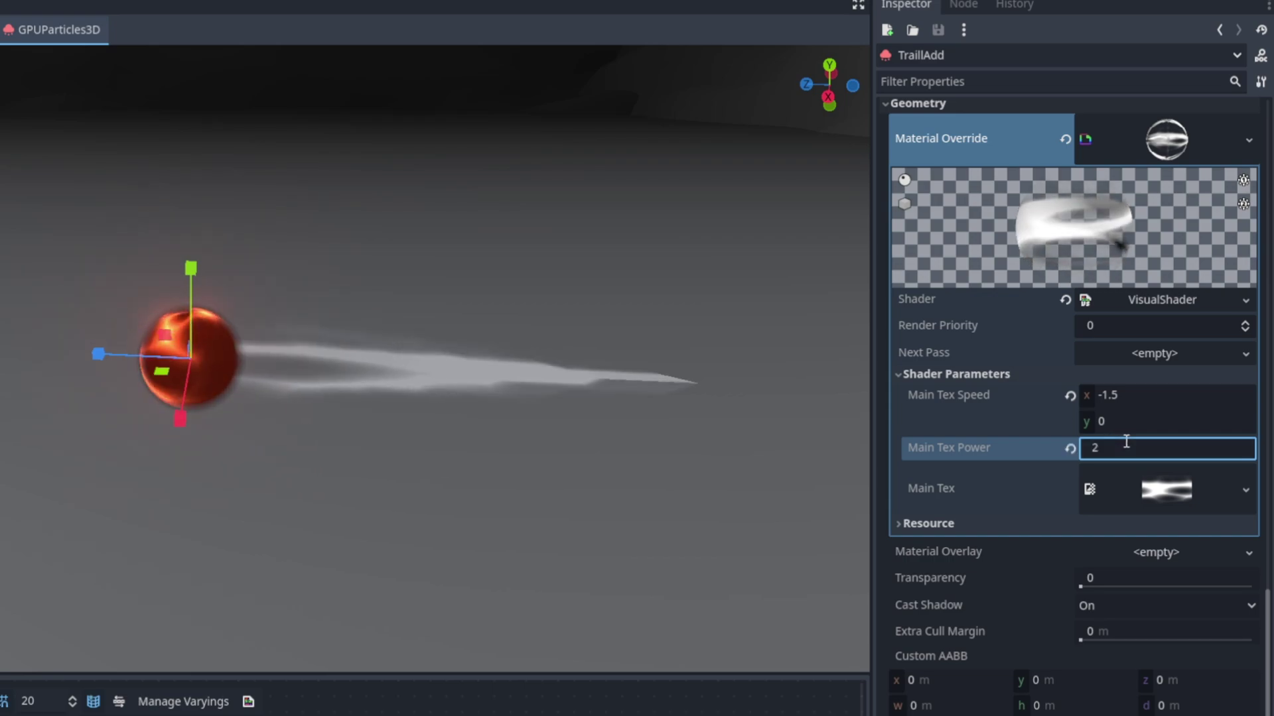
key(Return)
scroll(1127, 527, up, 2)
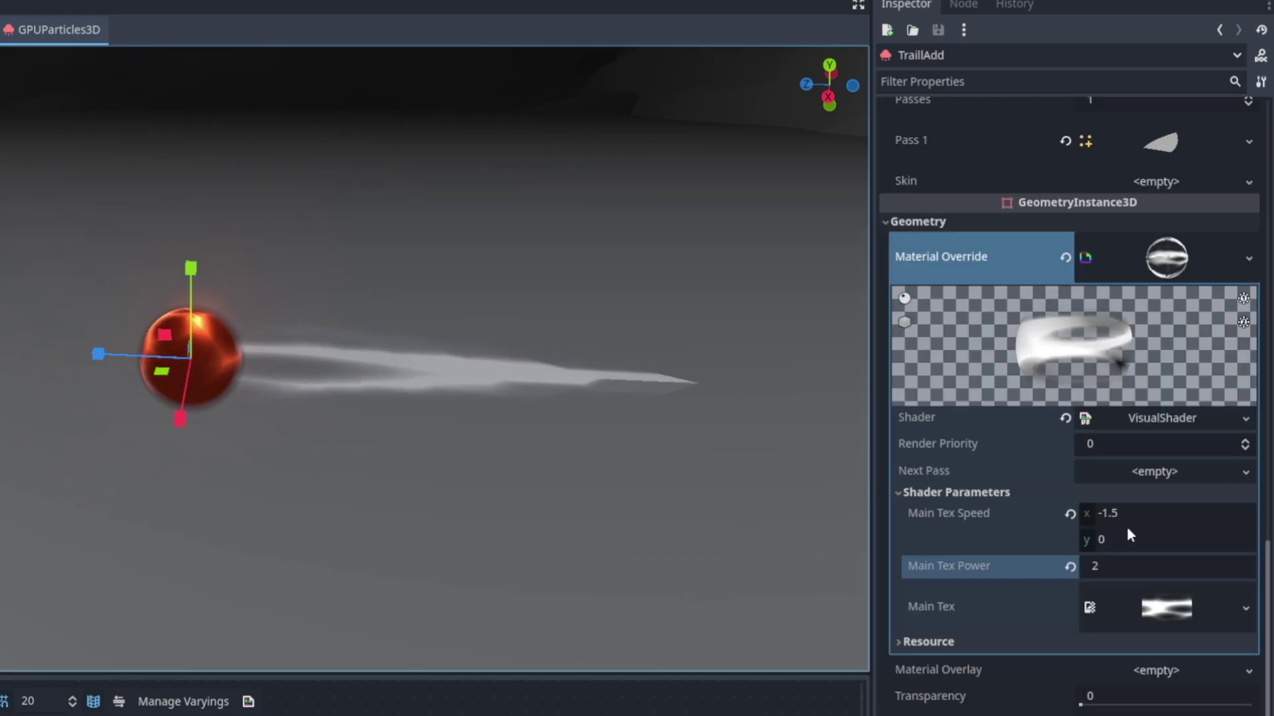
scroll(1106, 575, up, 4)
scroll(1083, 558, up, 3)
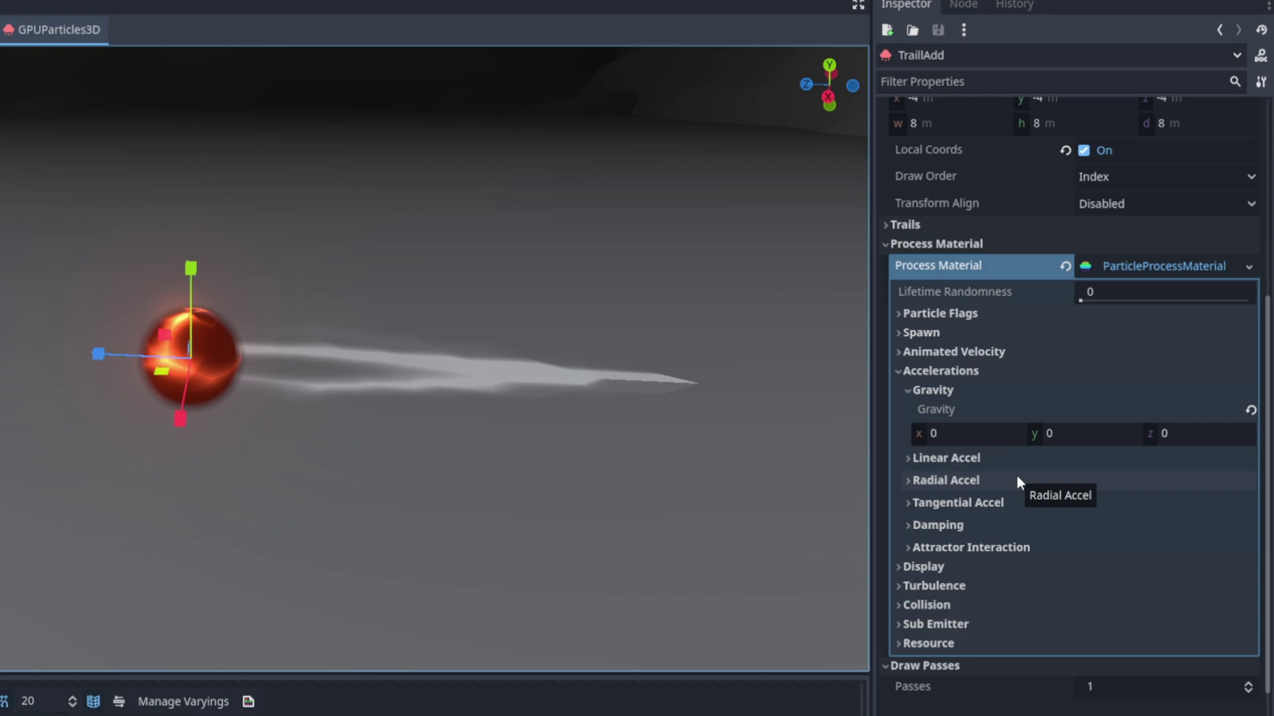
Step: Set the particle colour's HDR RAW red and green channels above 1 for an overbright glow
click(938, 567)
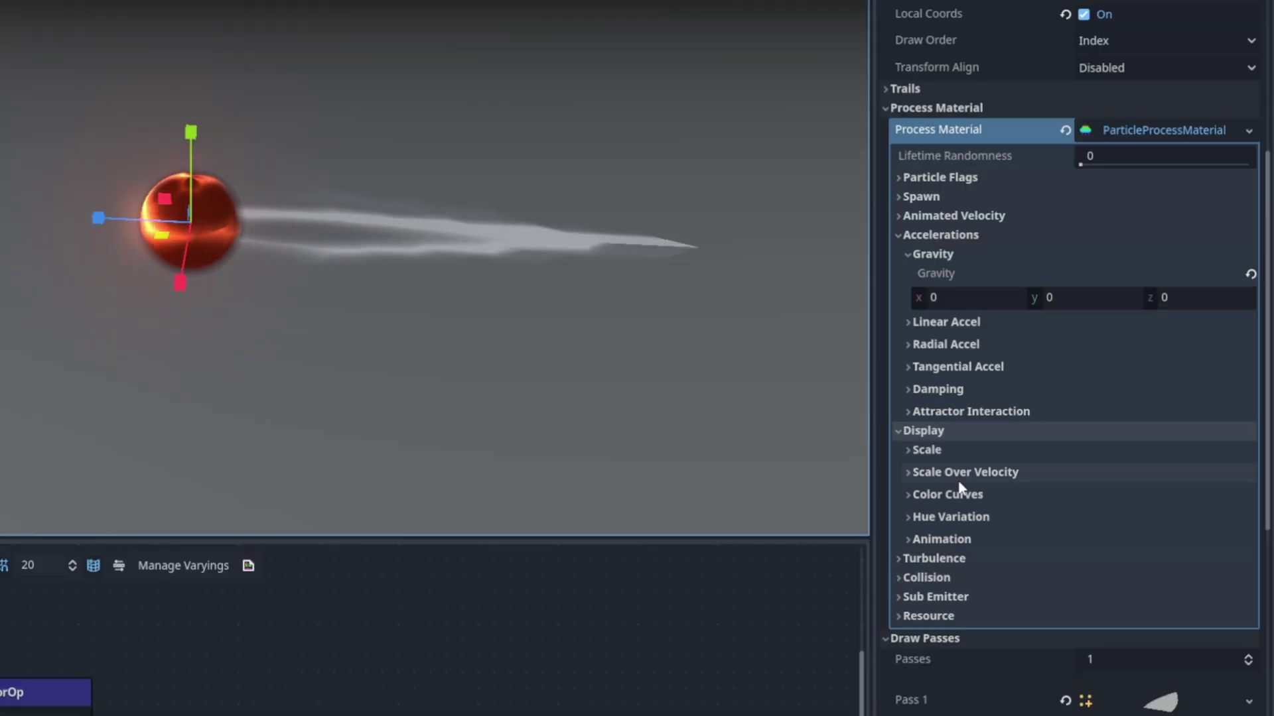
click(947, 630)
click(1170, 301)
double_click(1242, 594)
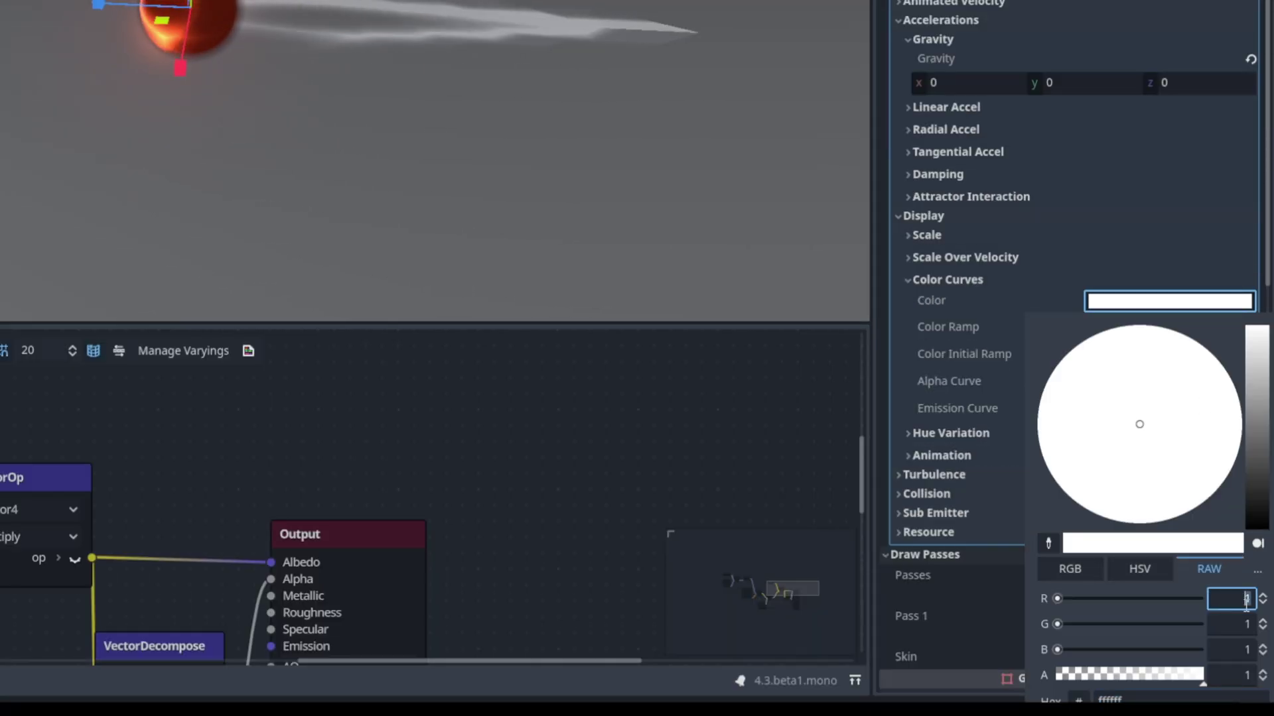
text(5)
click(1245, 625)
text(2)
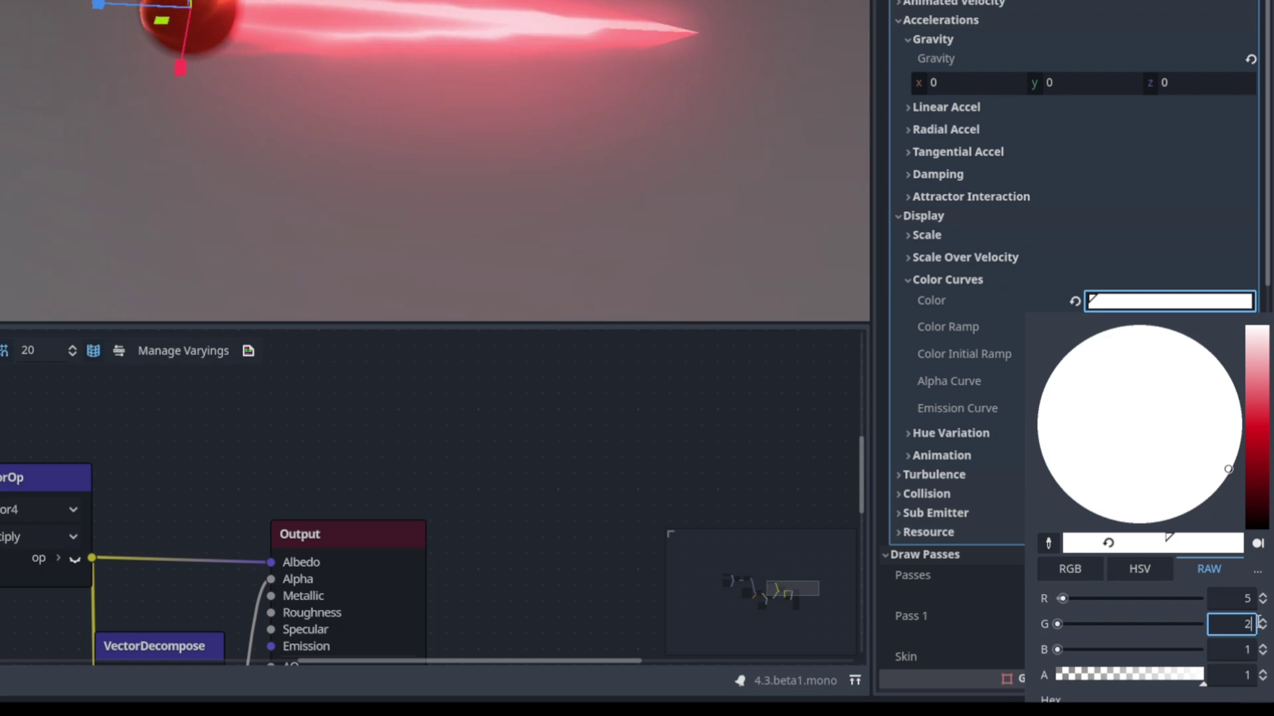
text(5)
click(815, 327)
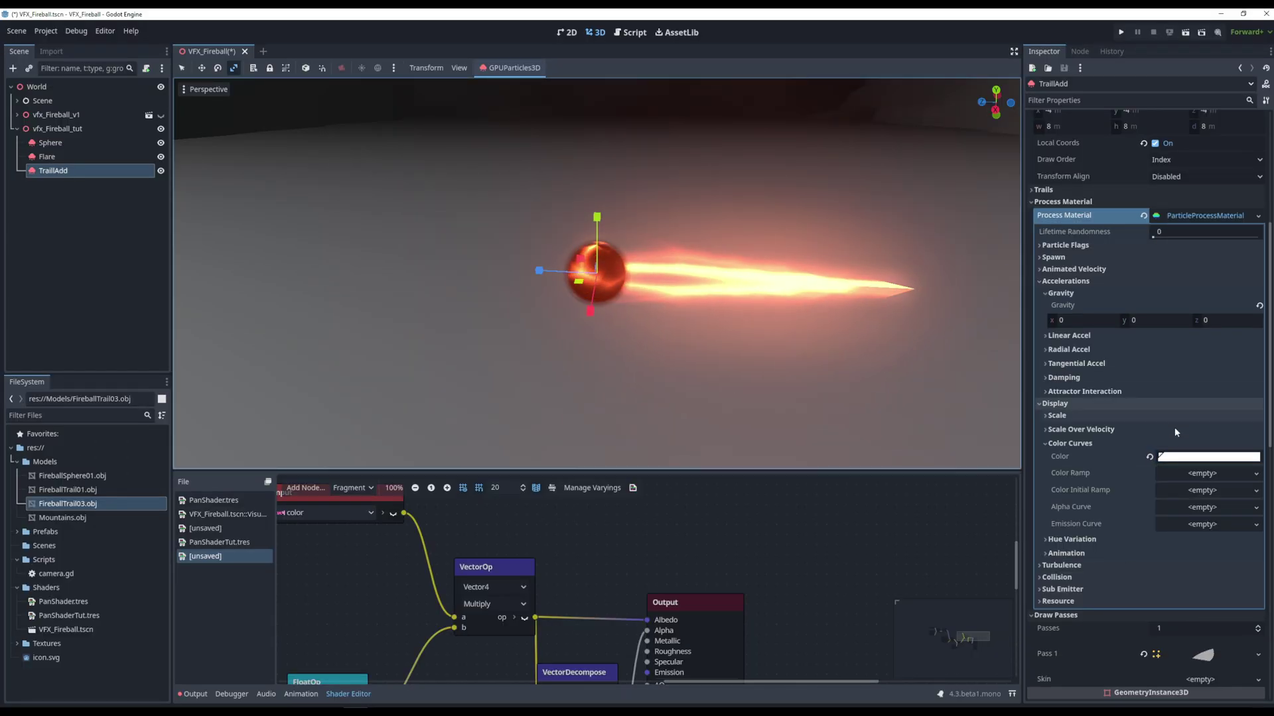
Step: Adjust the particle colour's channel values again to a fiery yellow-orange
click(1208, 457)
double_click(1253, 642)
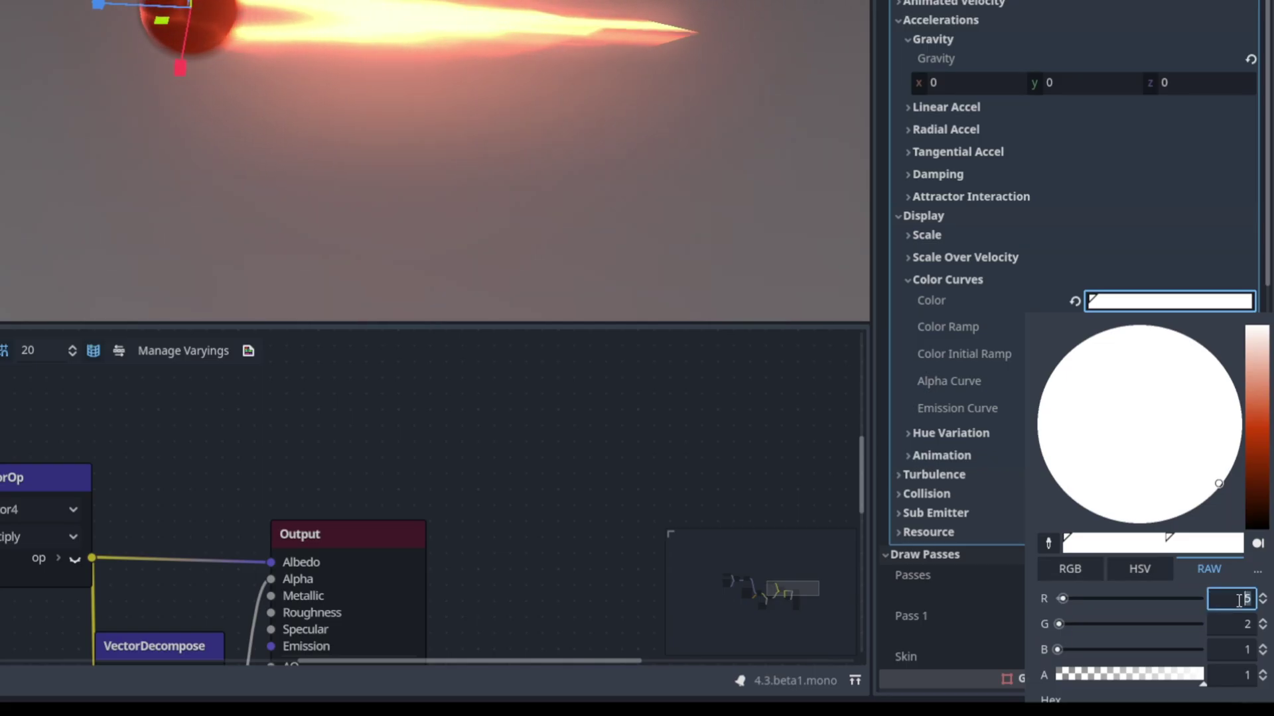
double_click(1244, 648)
text(0)
key(Escape)
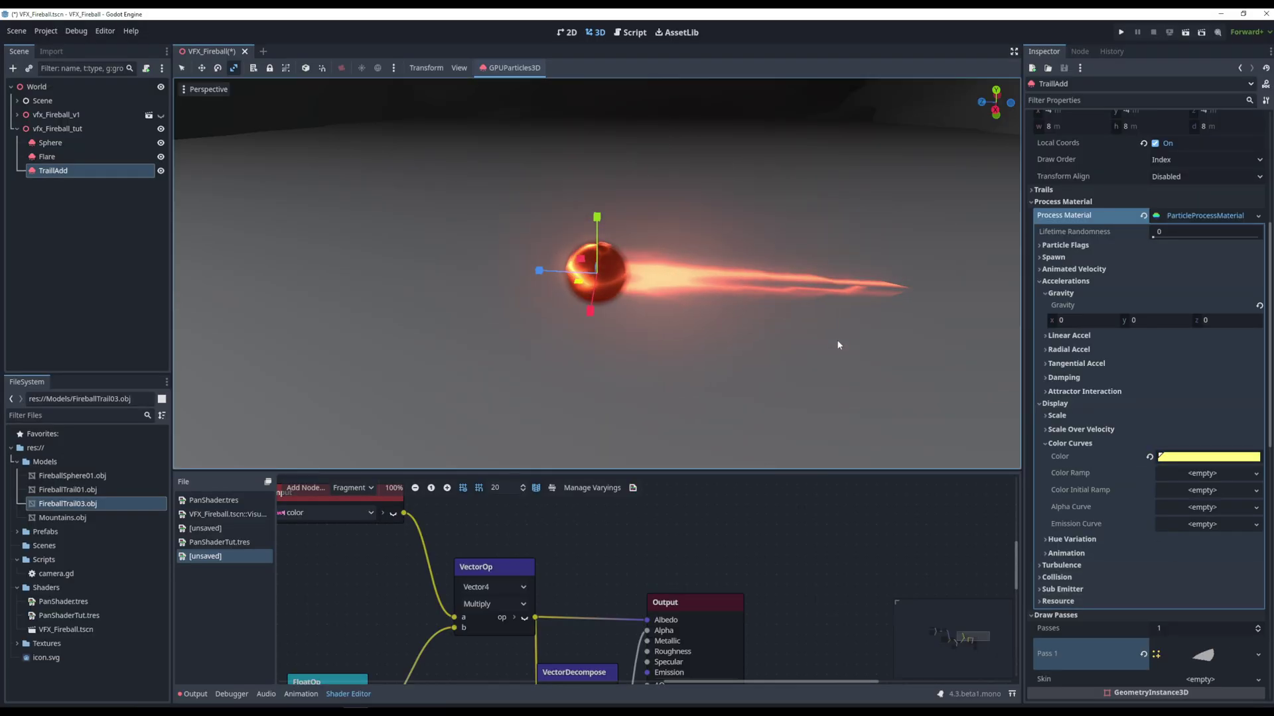
middle_drag(833, 348, 833, 329)
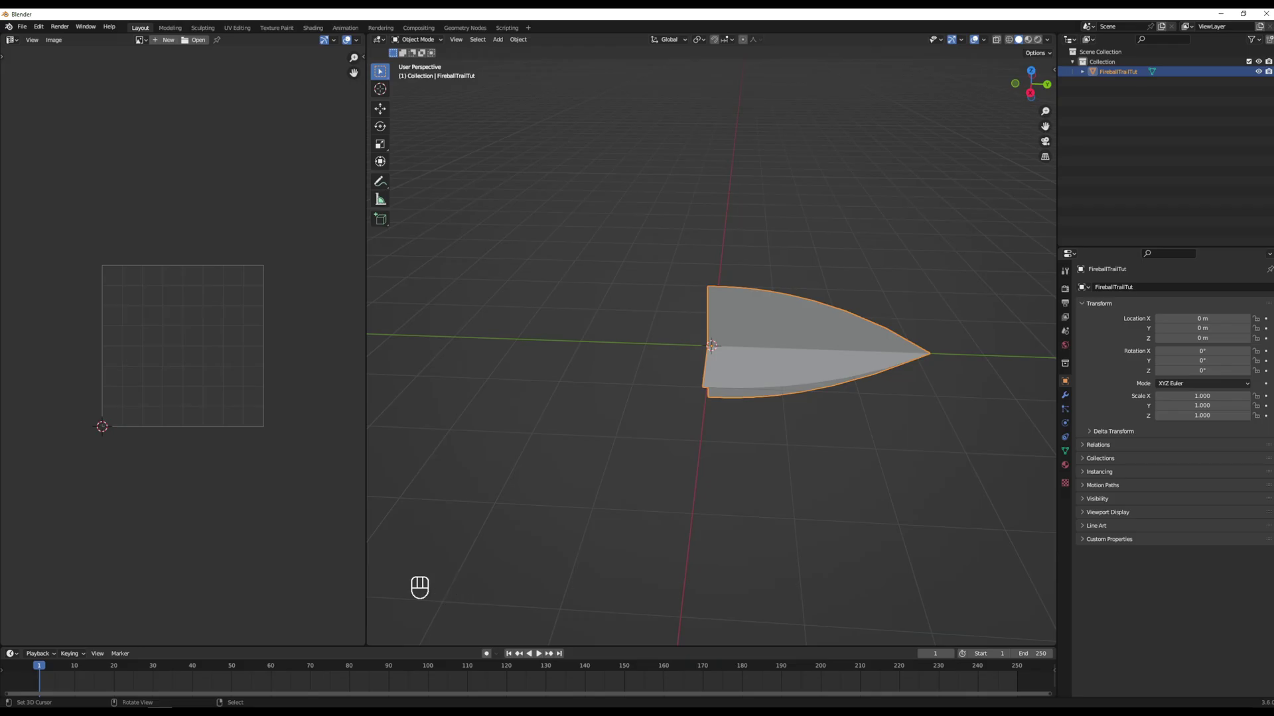
Step: Add a Subdivision Surface modifier to the FireballTrailTut mesh
click(1064, 394)
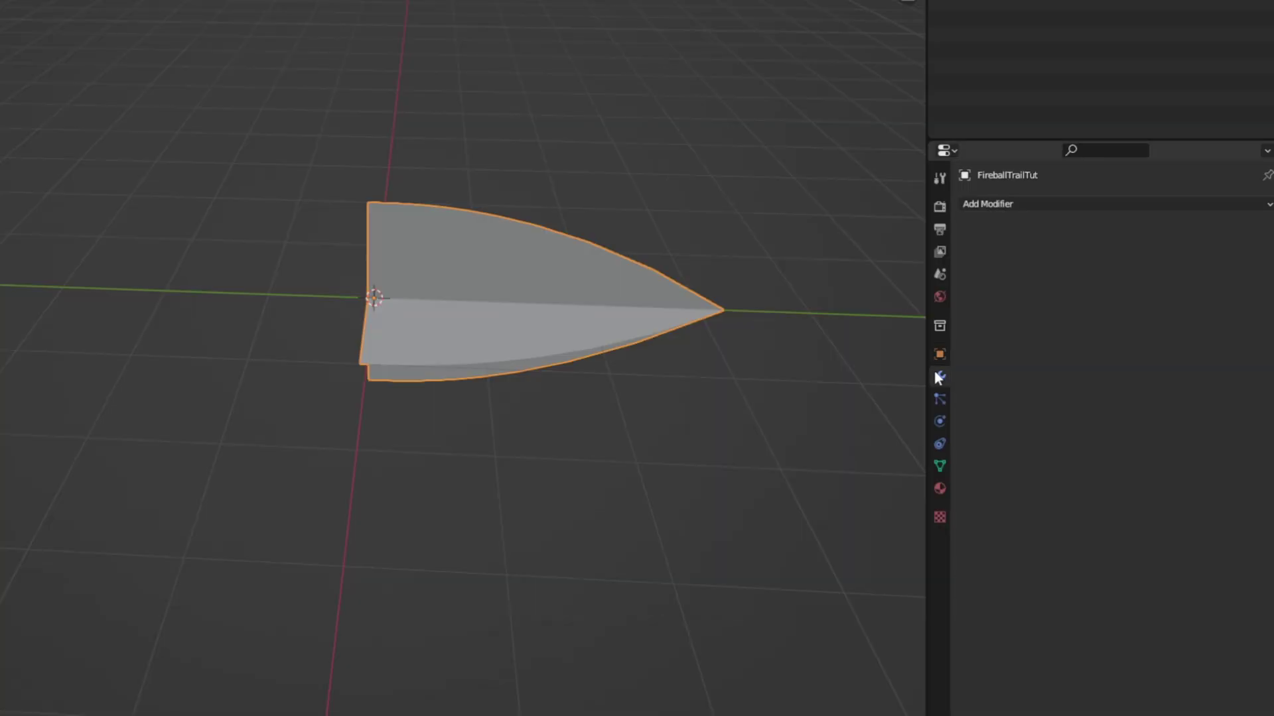
click(1028, 204)
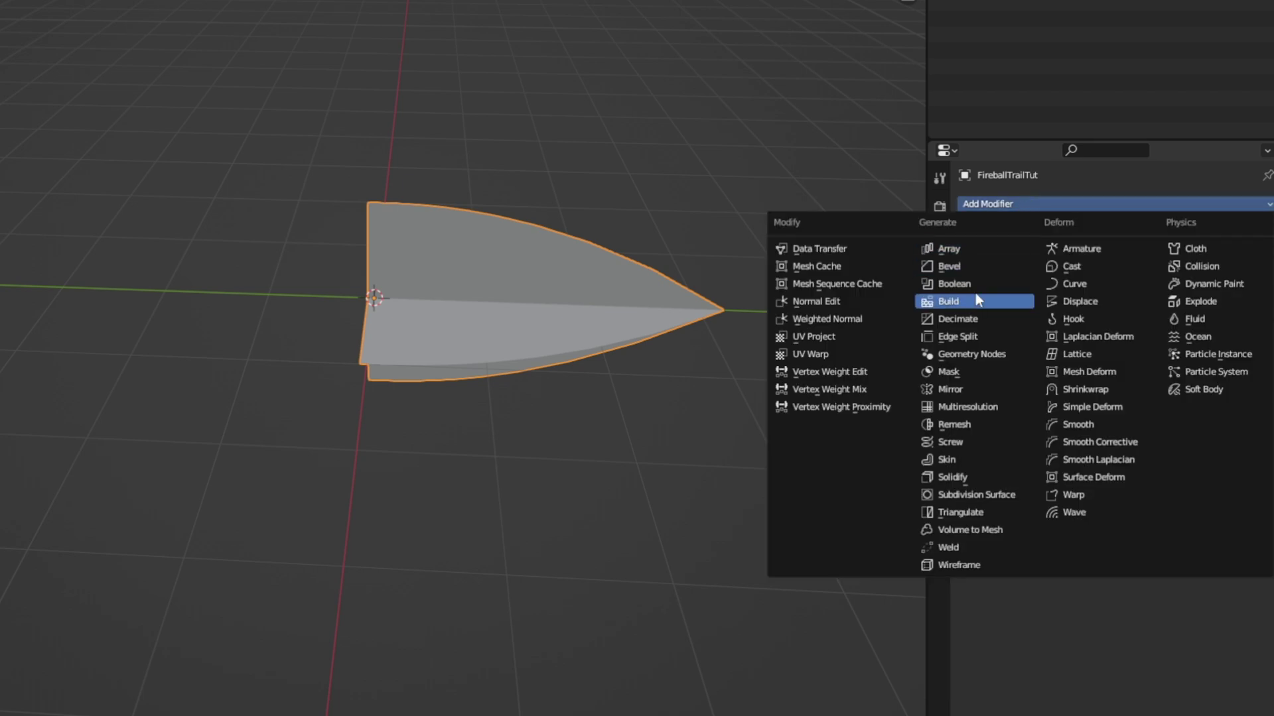
click(974, 496)
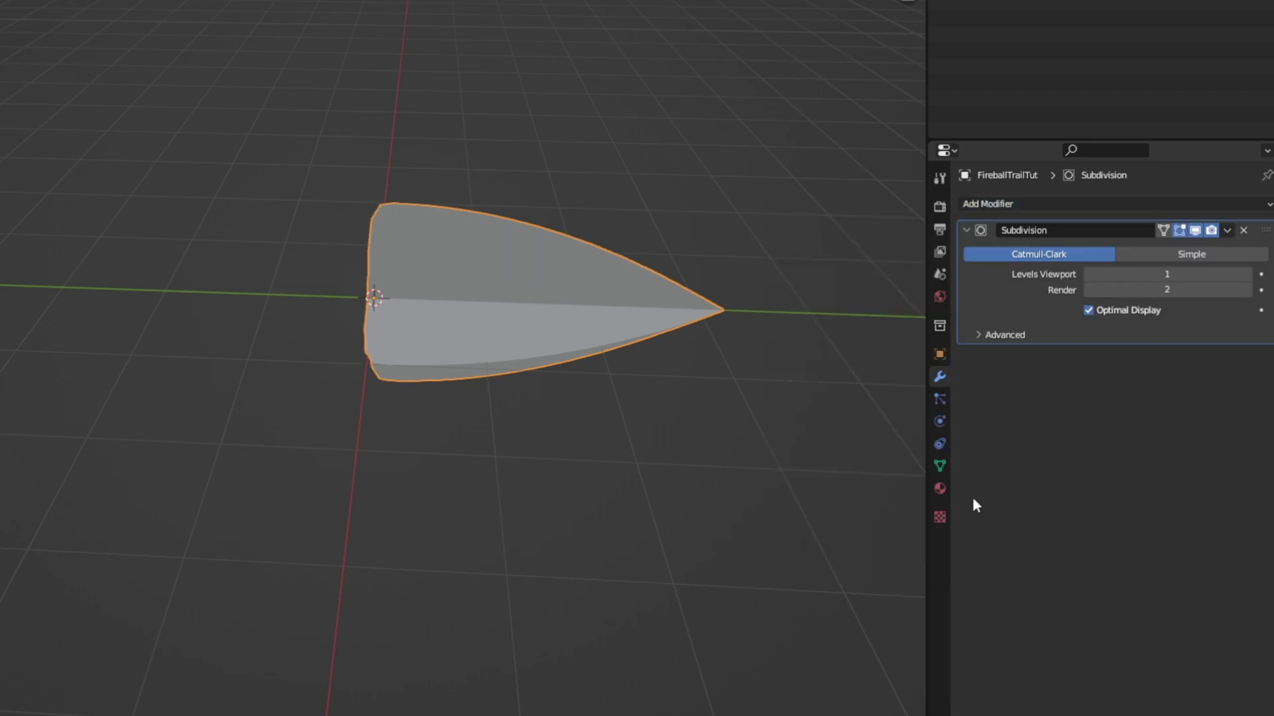
middle_drag(646, 305, 641, 286)
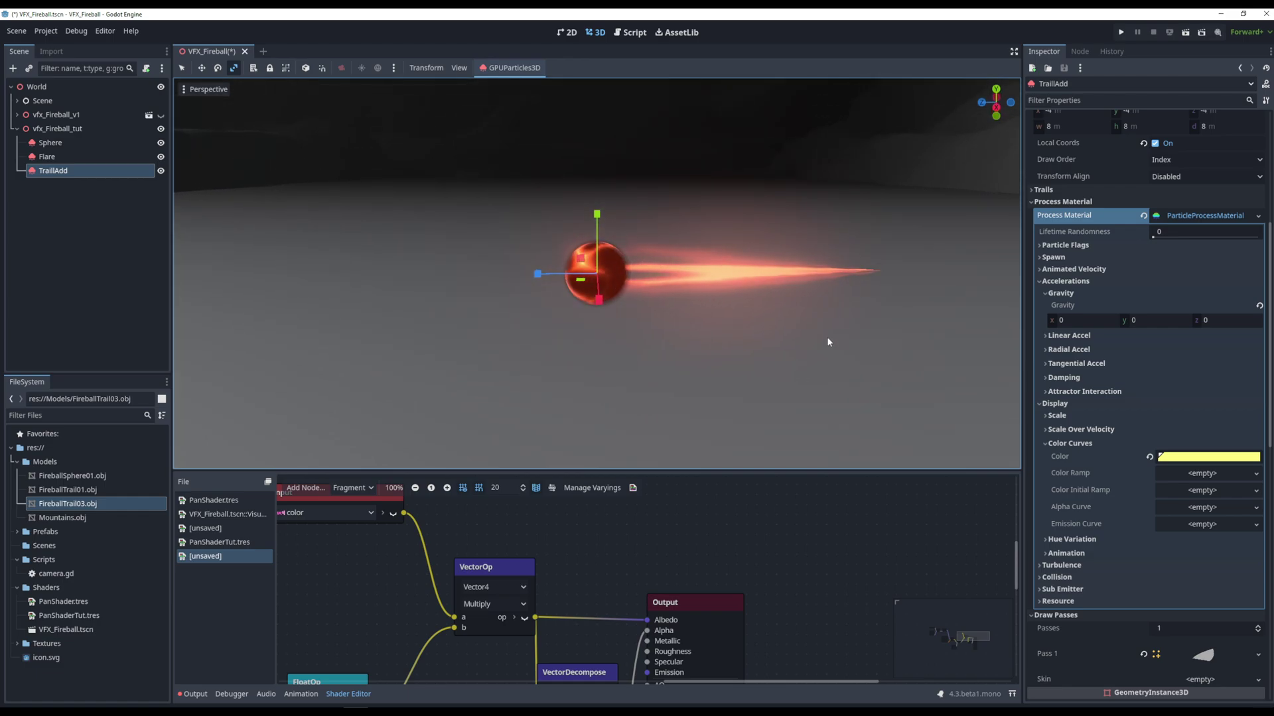
Step: Scale TraillAdd down along Z with the blue handle so it sits closer behind the fireball
drag(537, 274, 555, 277)
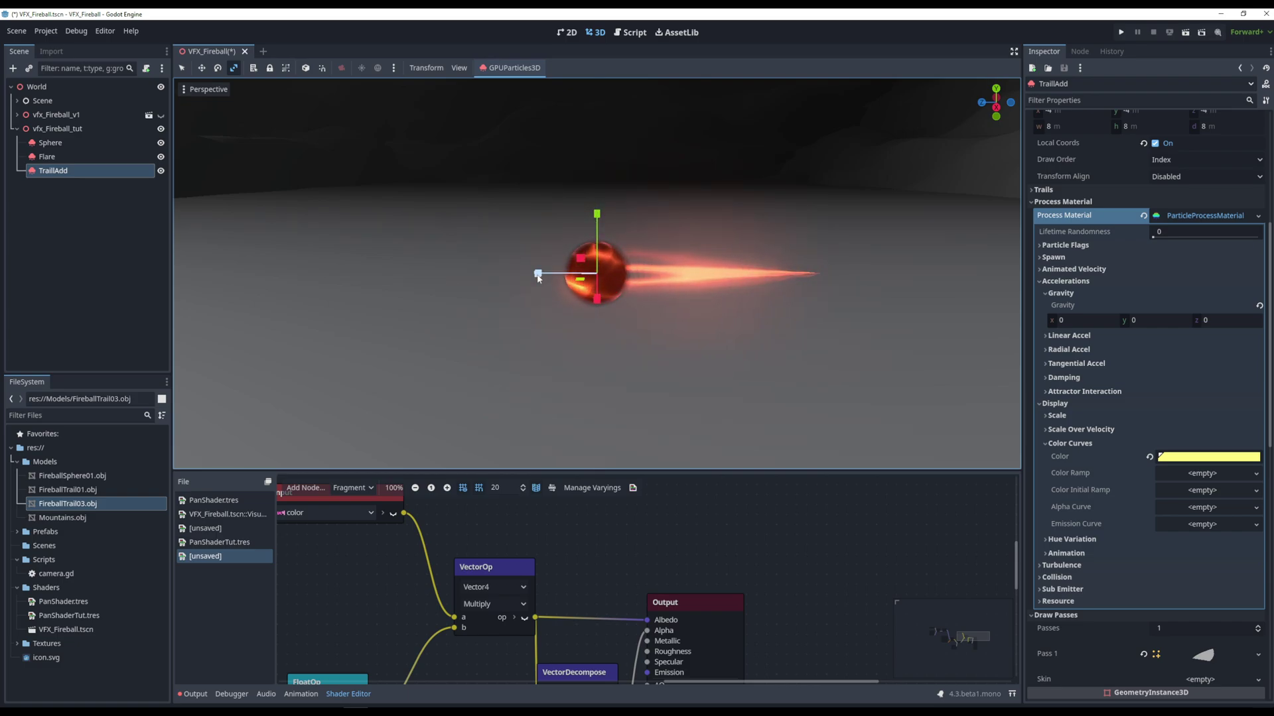
drag(537, 276, 541, 278)
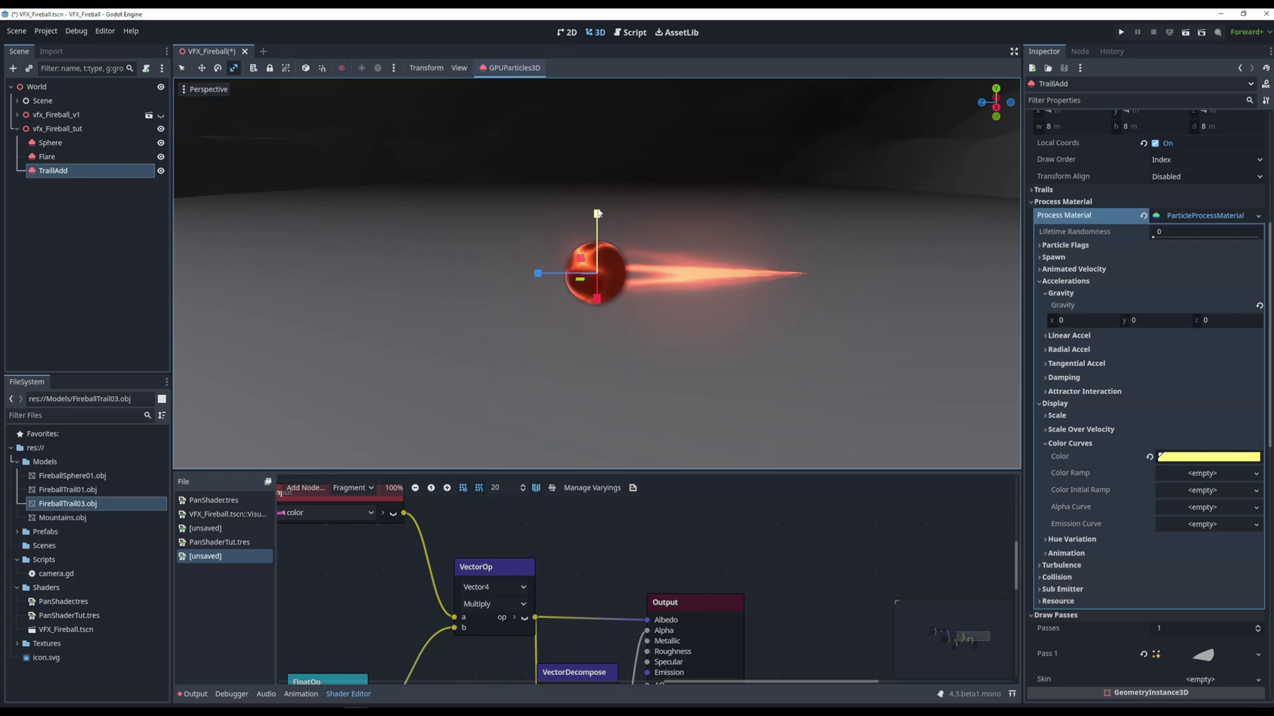
drag(596, 214, 596, 214)
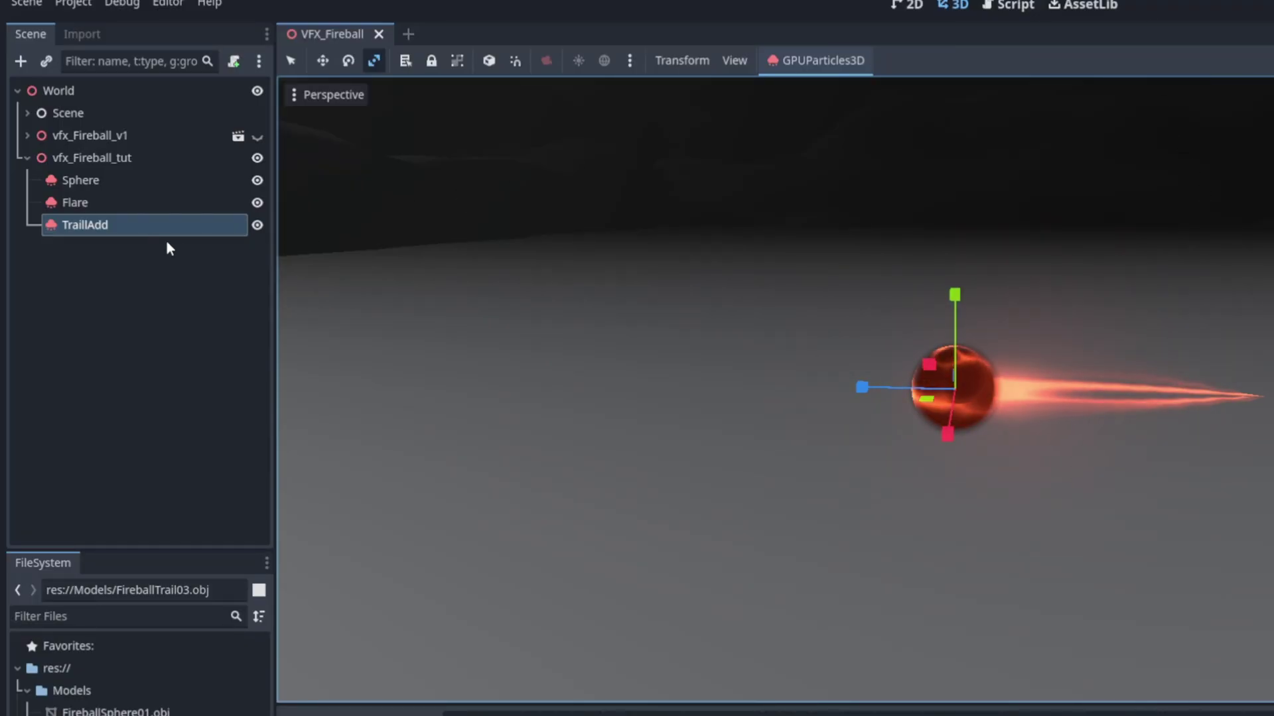
Step: Duplicate the TraillAdd node and rename the copy TraillAB
right_click(142, 228)
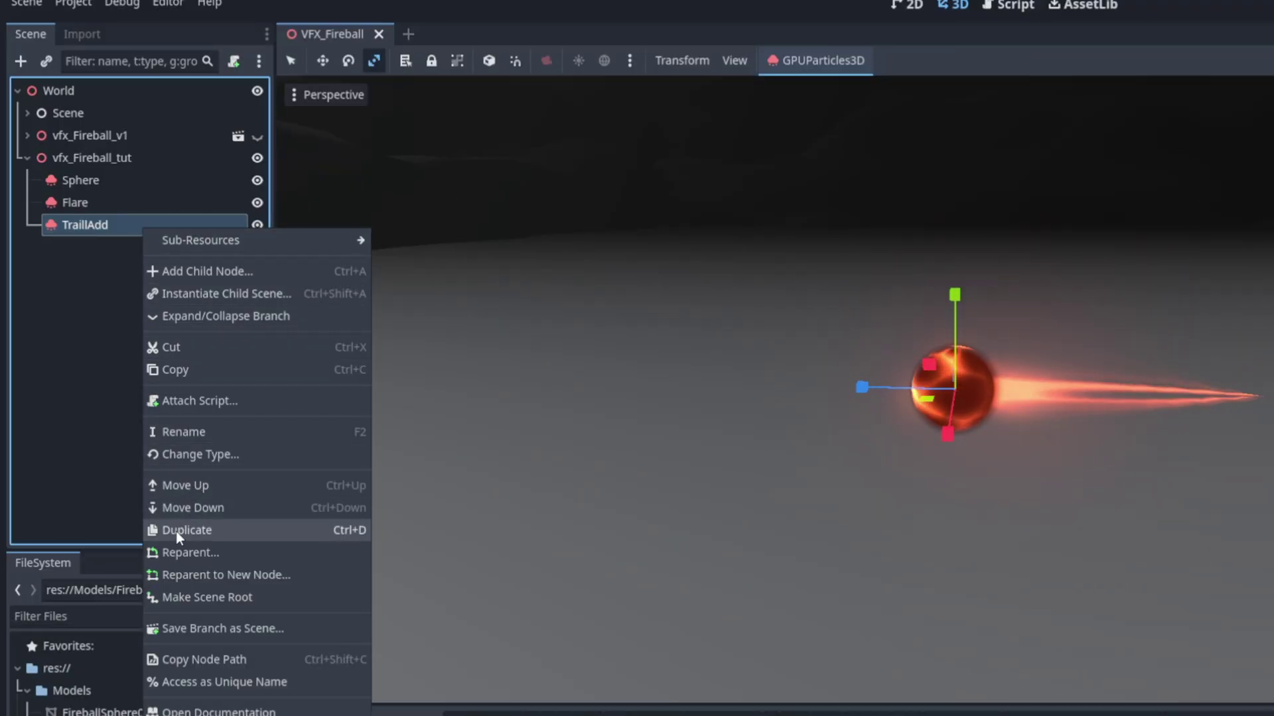
click(175, 534)
double_click(117, 246)
drag(112, 248, 99, 247)
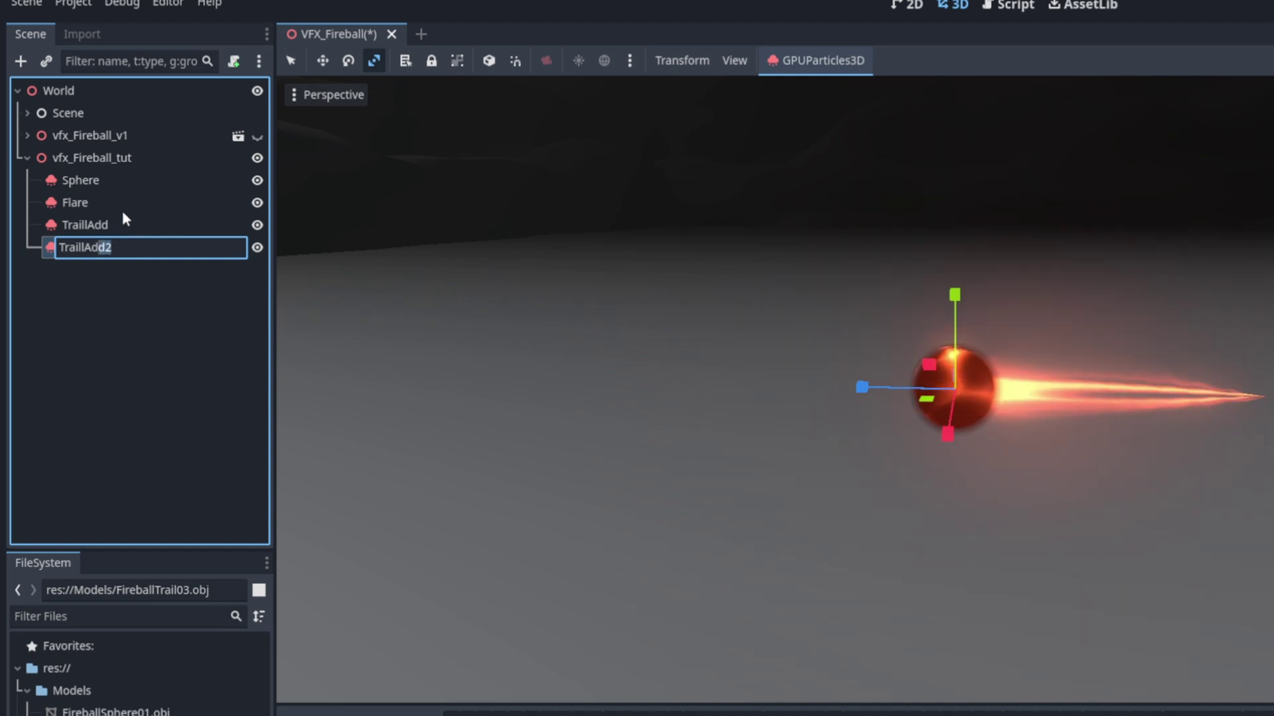
text(B)
key(Return)
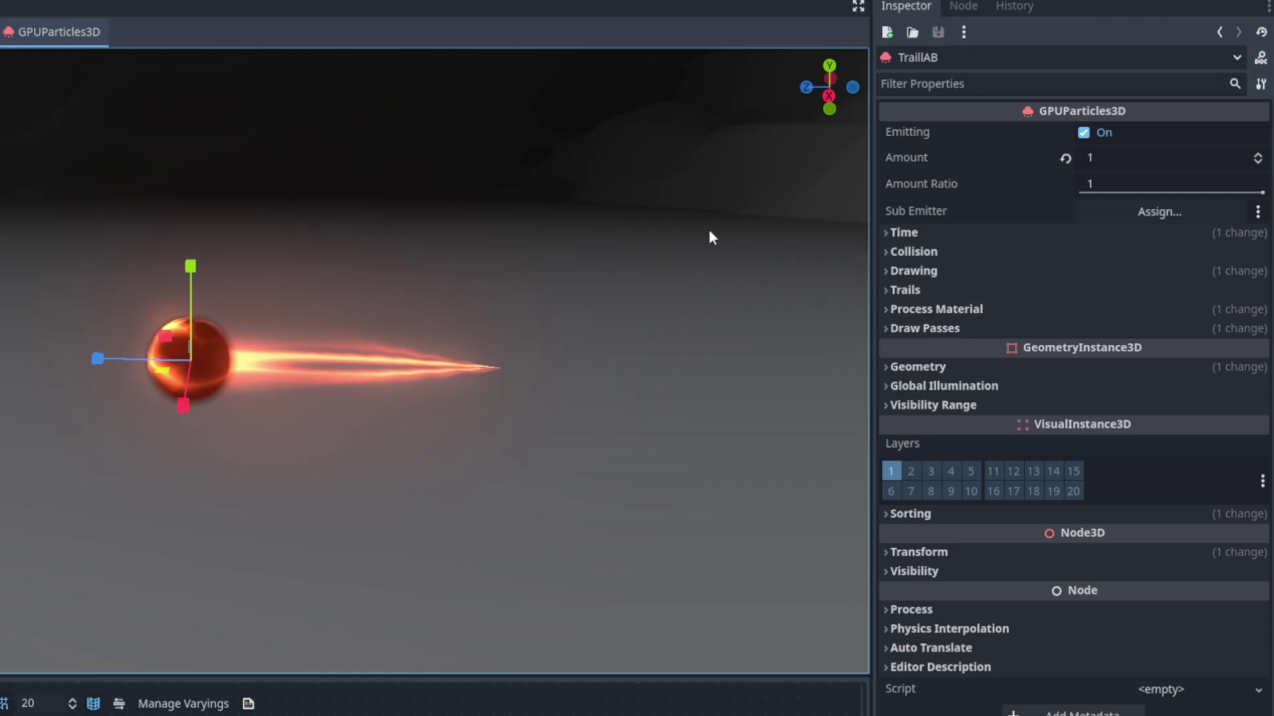
Step: Make TrailAB's process material and geometry override material unique copies, independent of TrailAdd
click(944, 309)
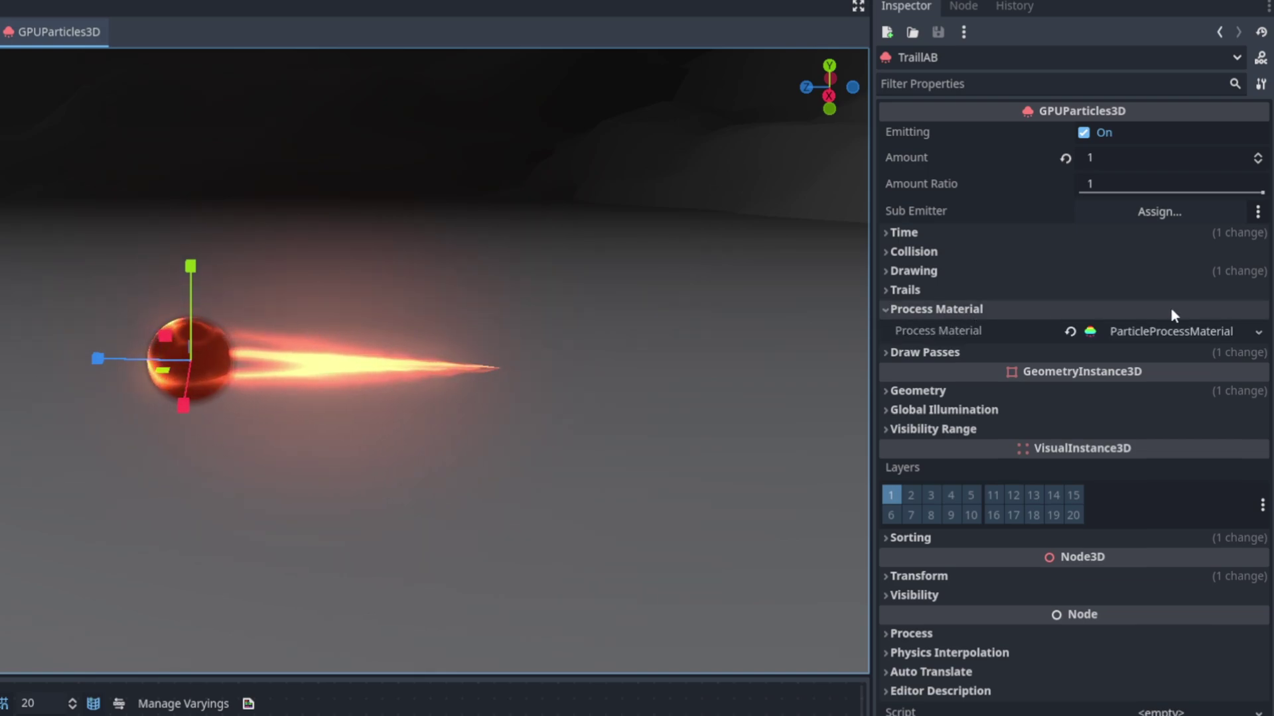
click(1258, 331)
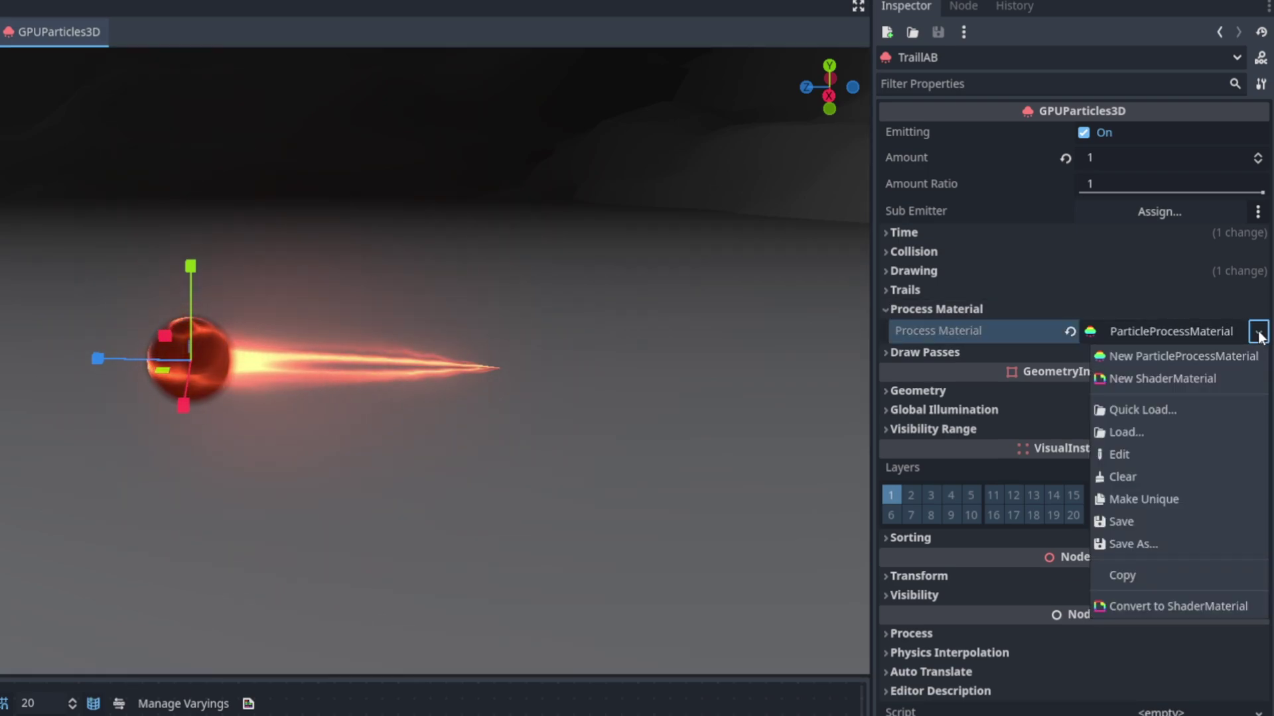
click(1144, 499)
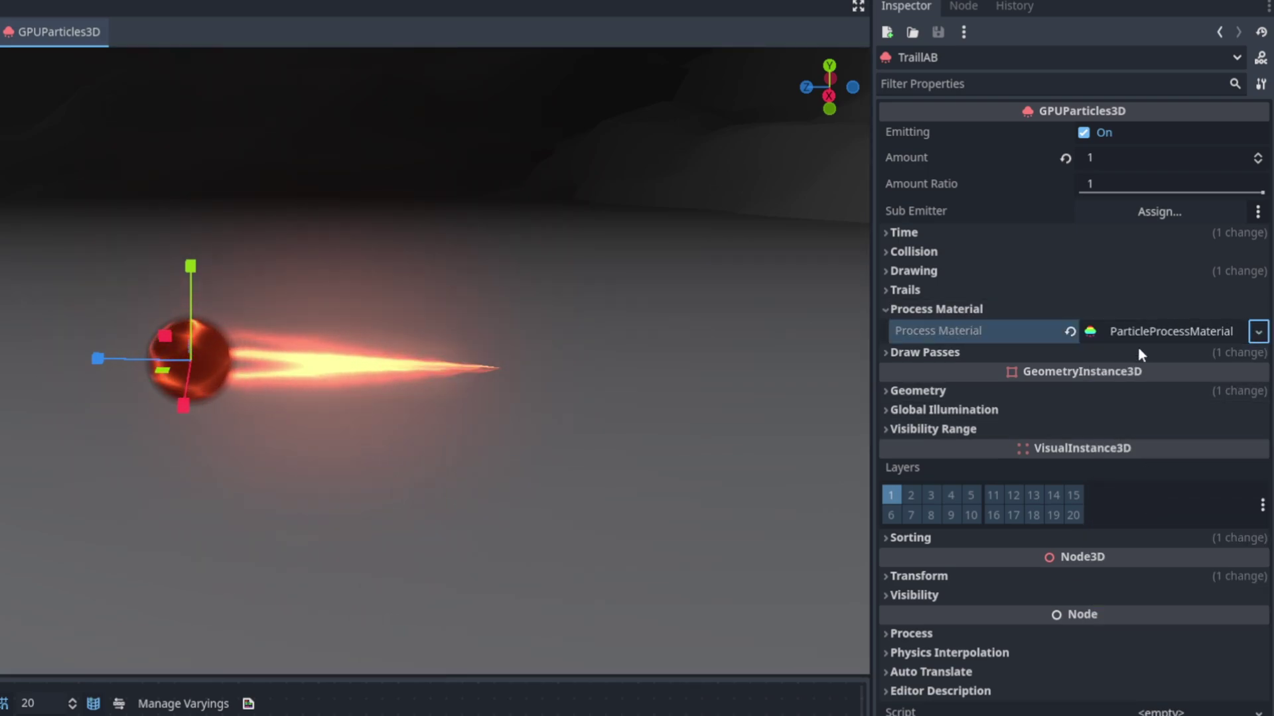
click(948, 391)
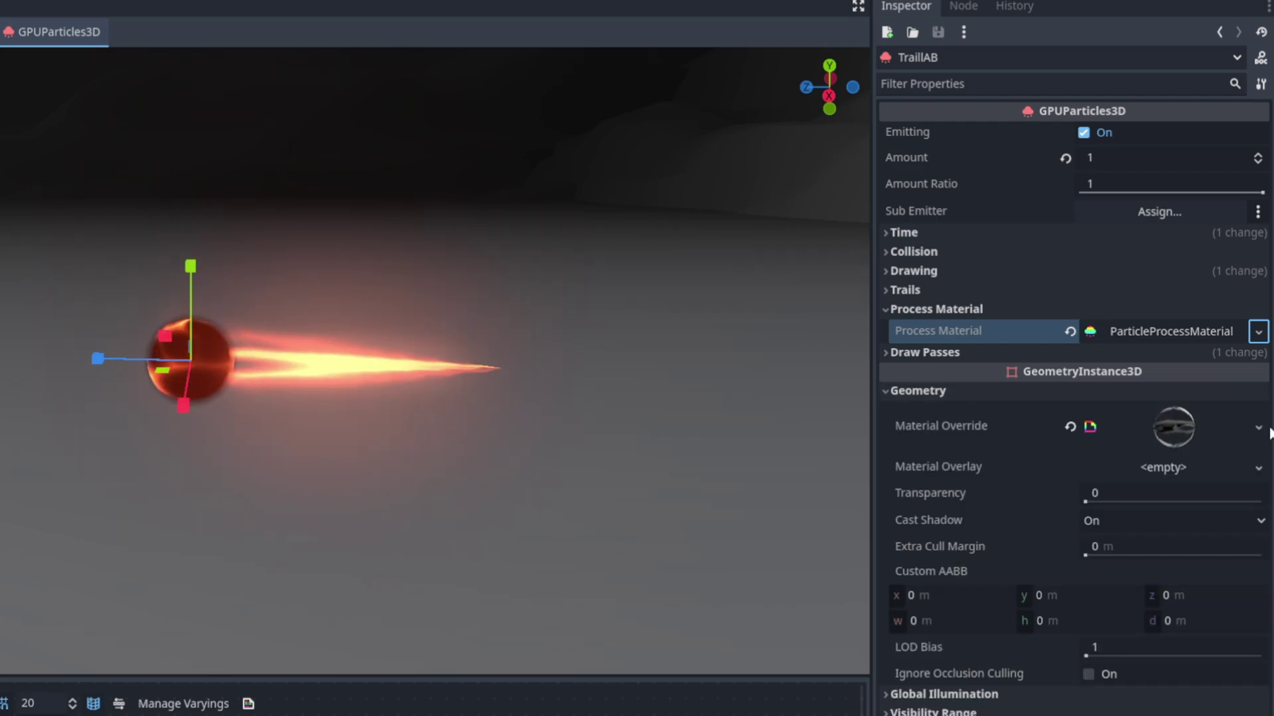
click(1259, 431)
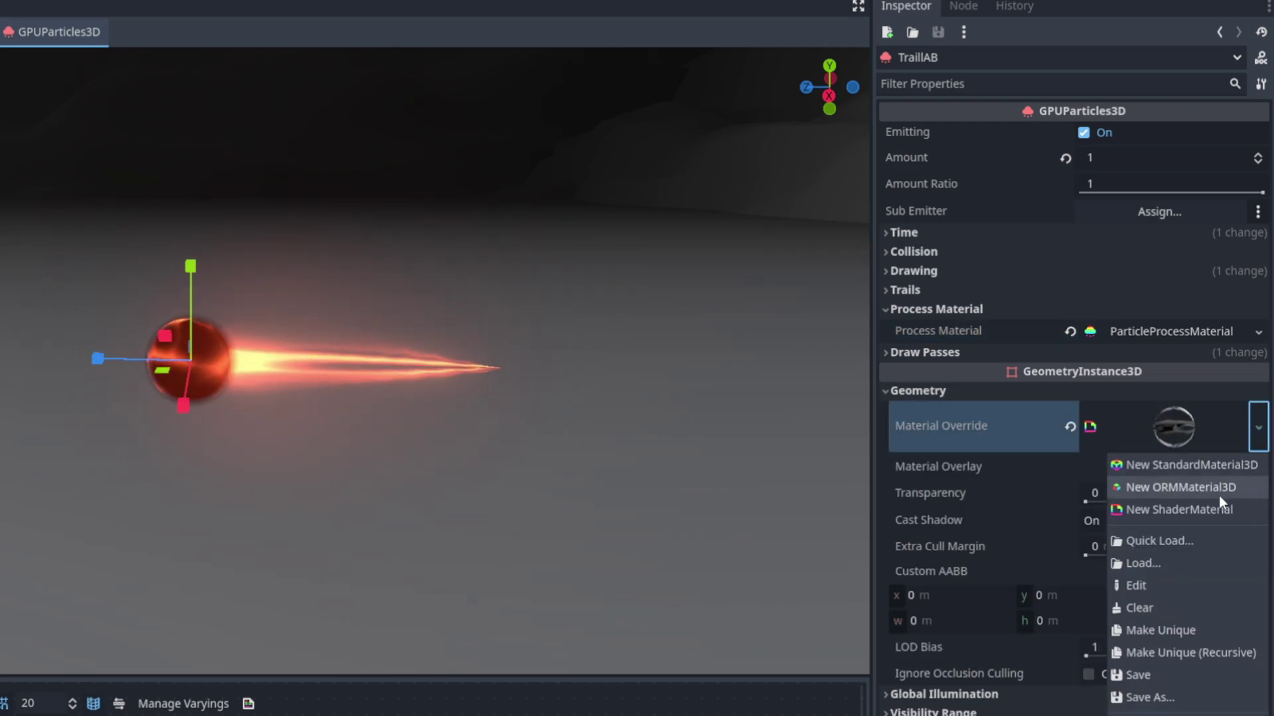
click(1186, 626)
Step: Make TrailAB's shader unique and switch its render blend mode to Mix
click(1184, 423)
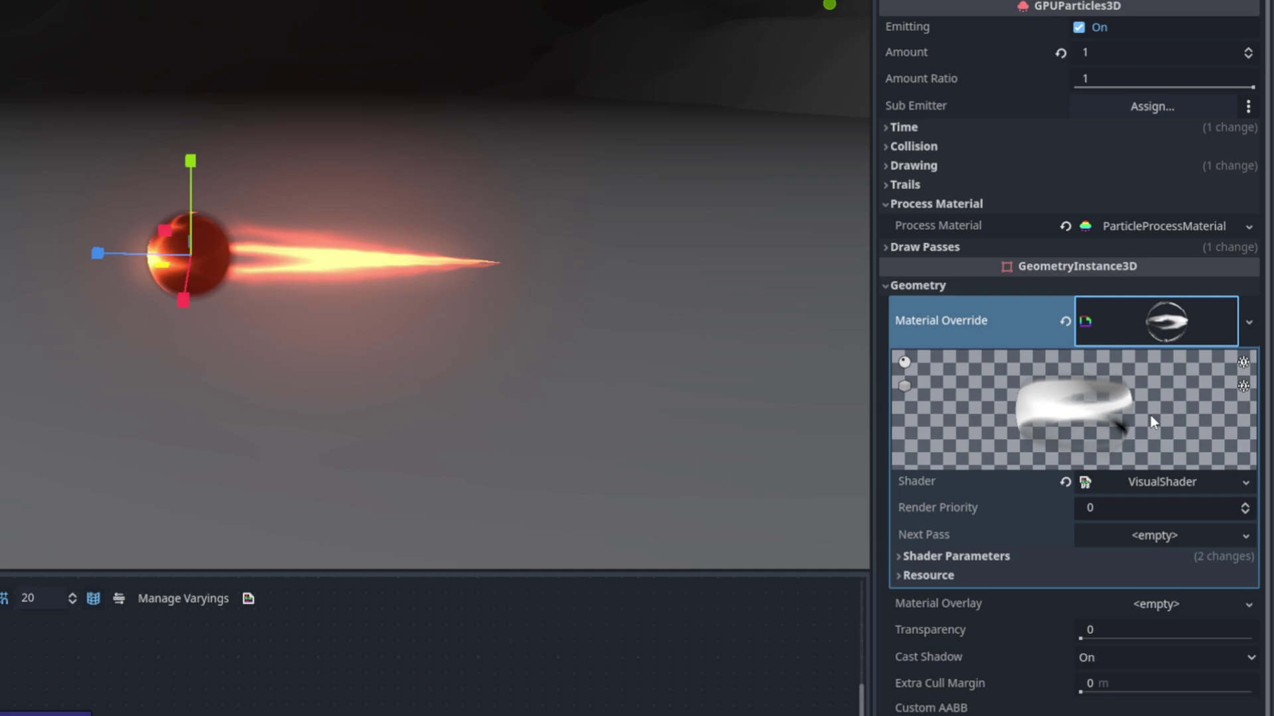
click(1204, 482)
click(1243, 482)
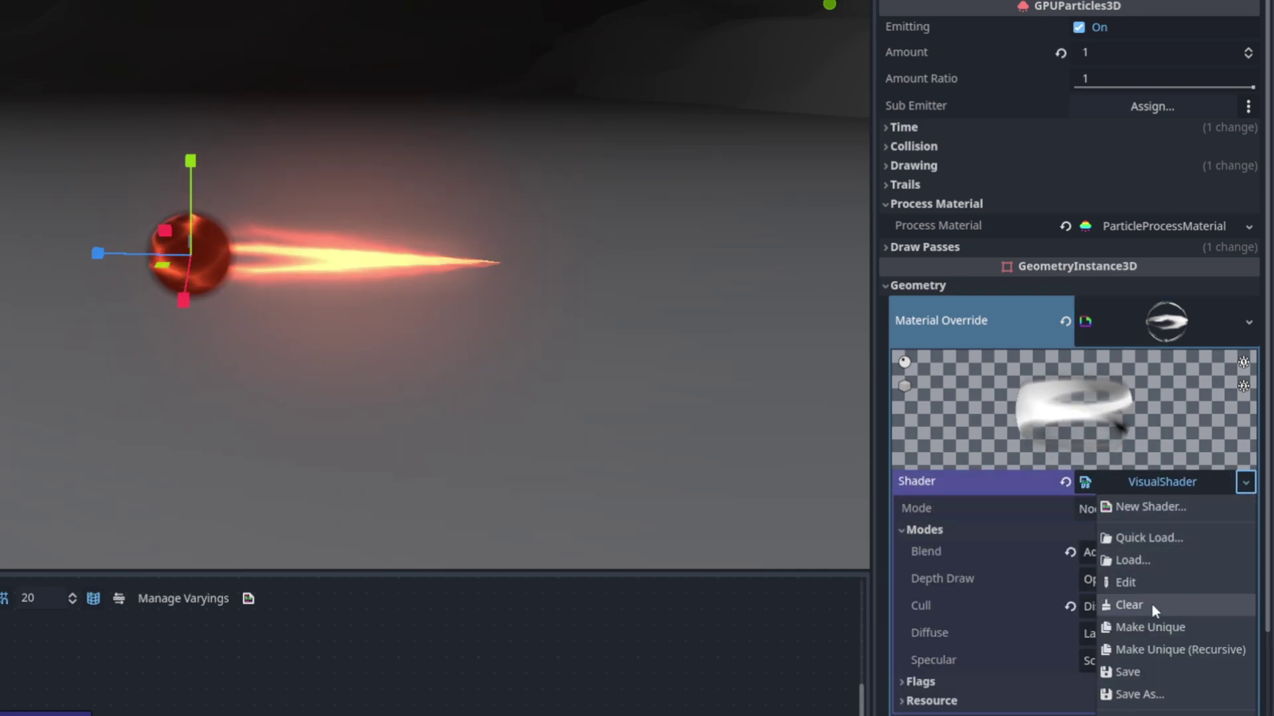
click(1146, 623)
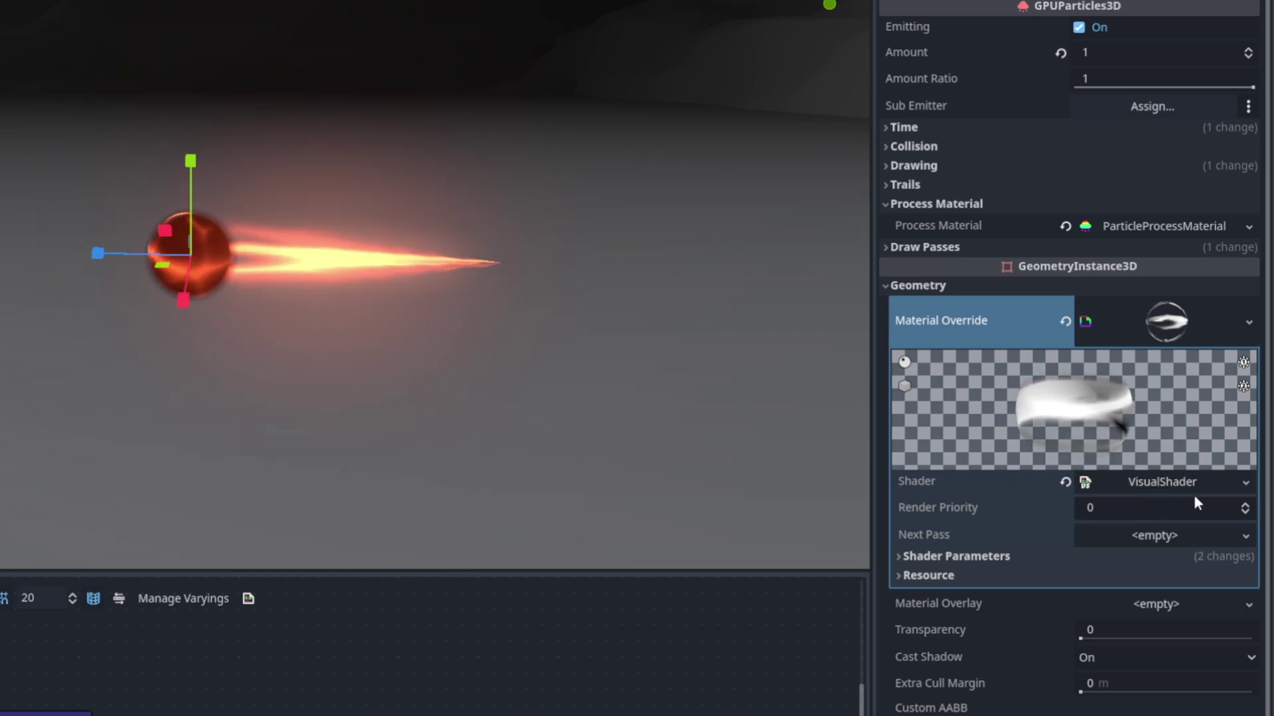
click(1132, 485)
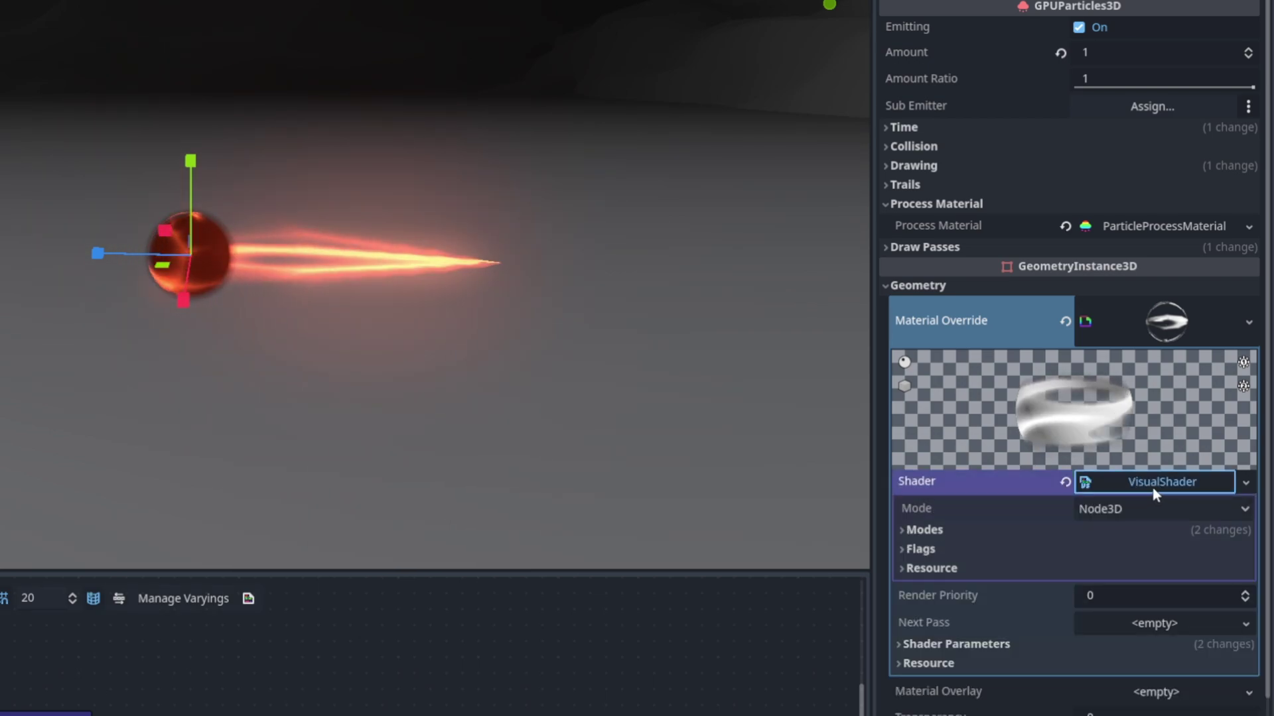
click(946, 532)
click(1169, 551)
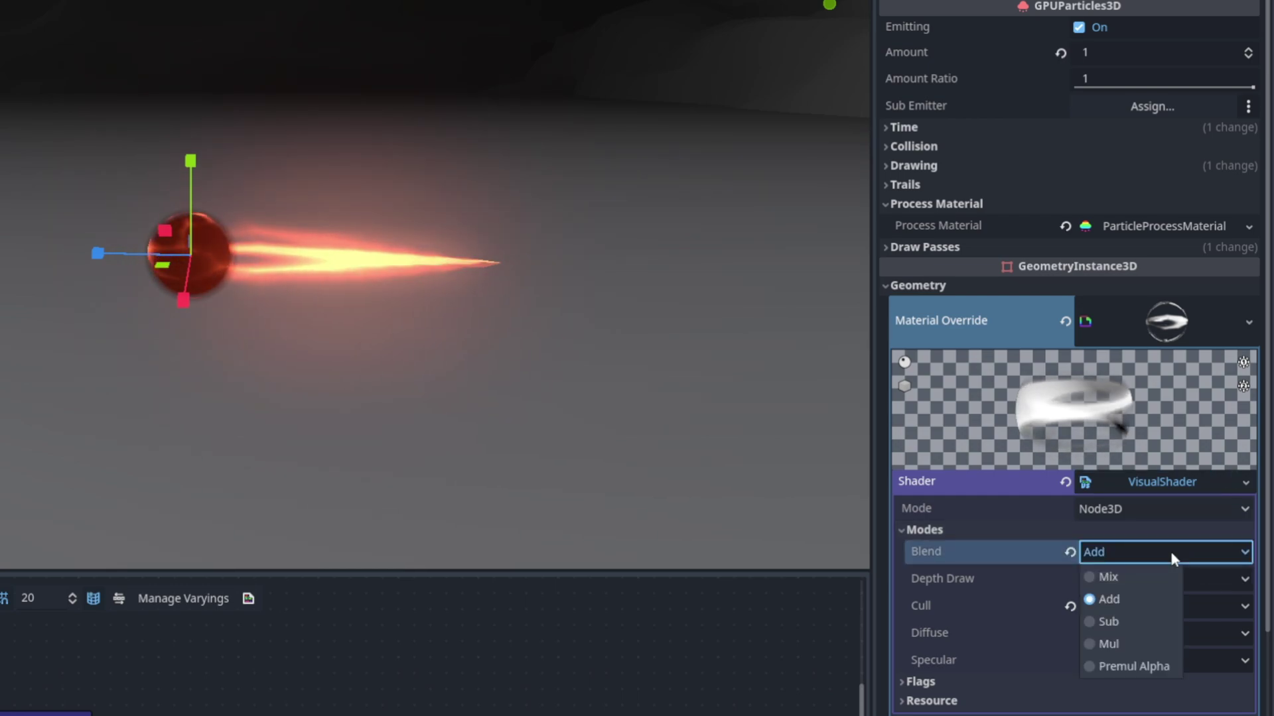
click(1127, 577)
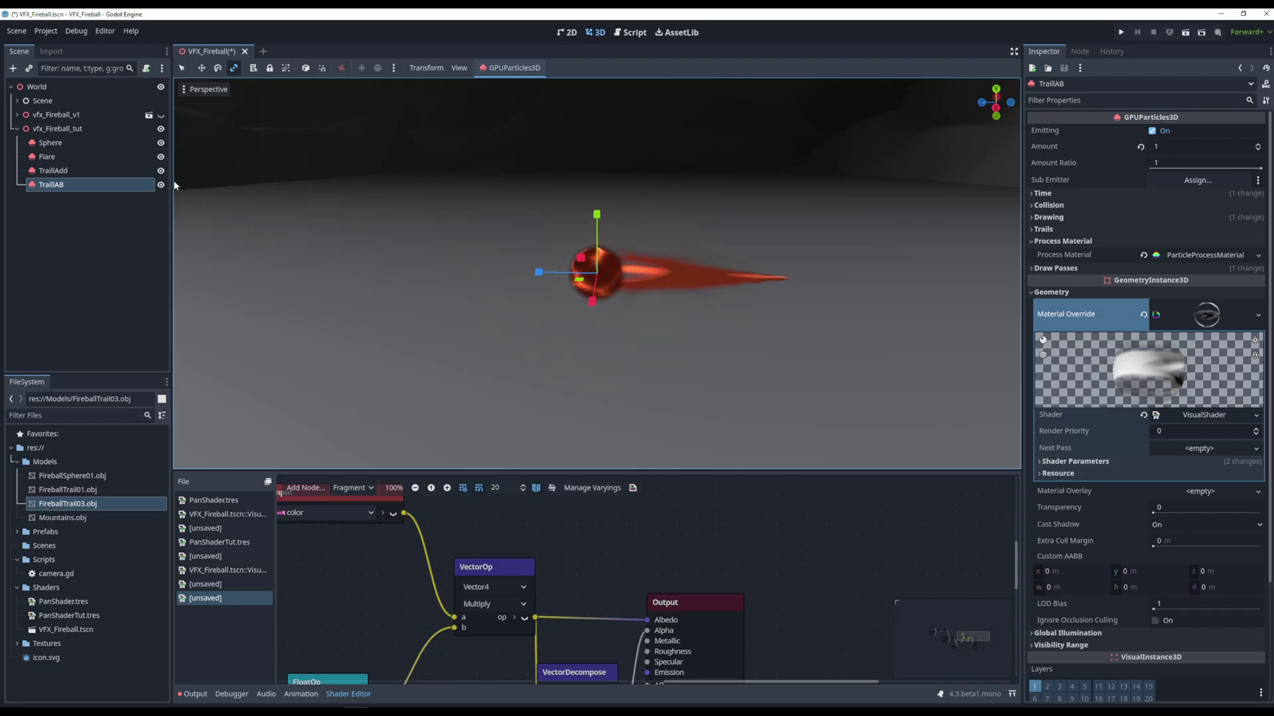
Step: Toggle TrailAdd's visibility a few times to compare the darker TrailAB trail against the orange one
click(161, 171)
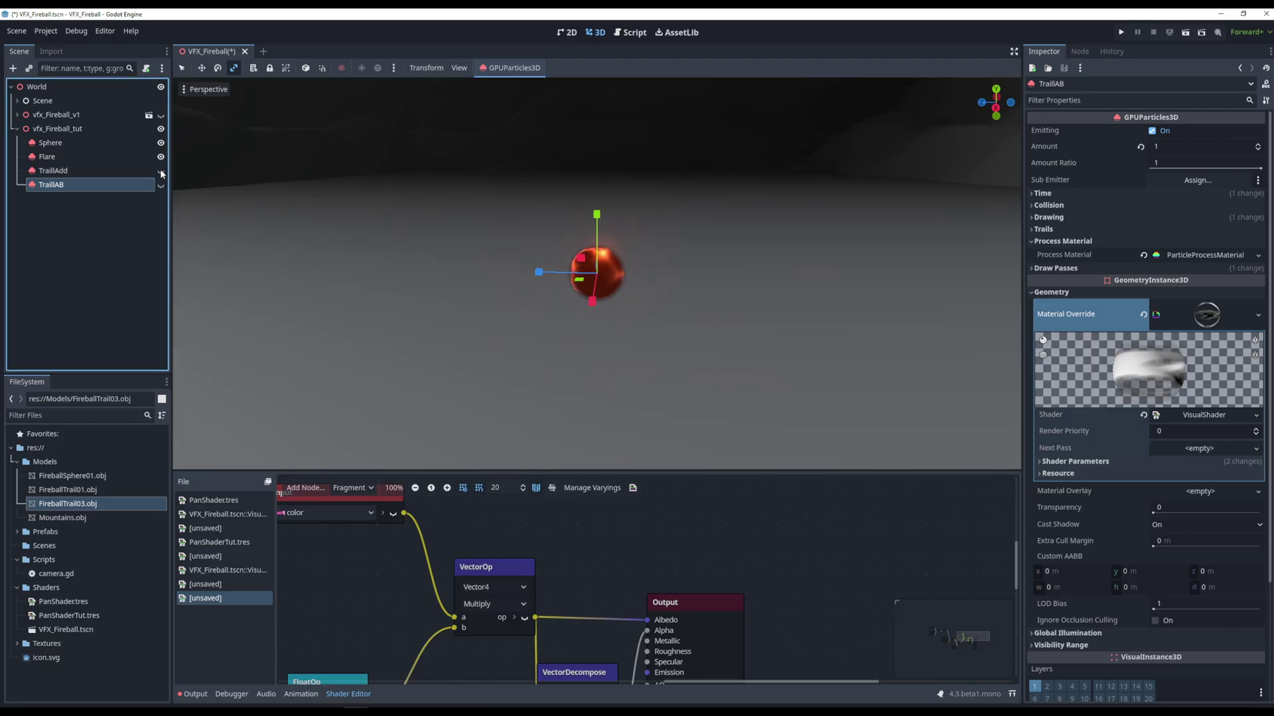
click(161, 170)
click(160, 170)
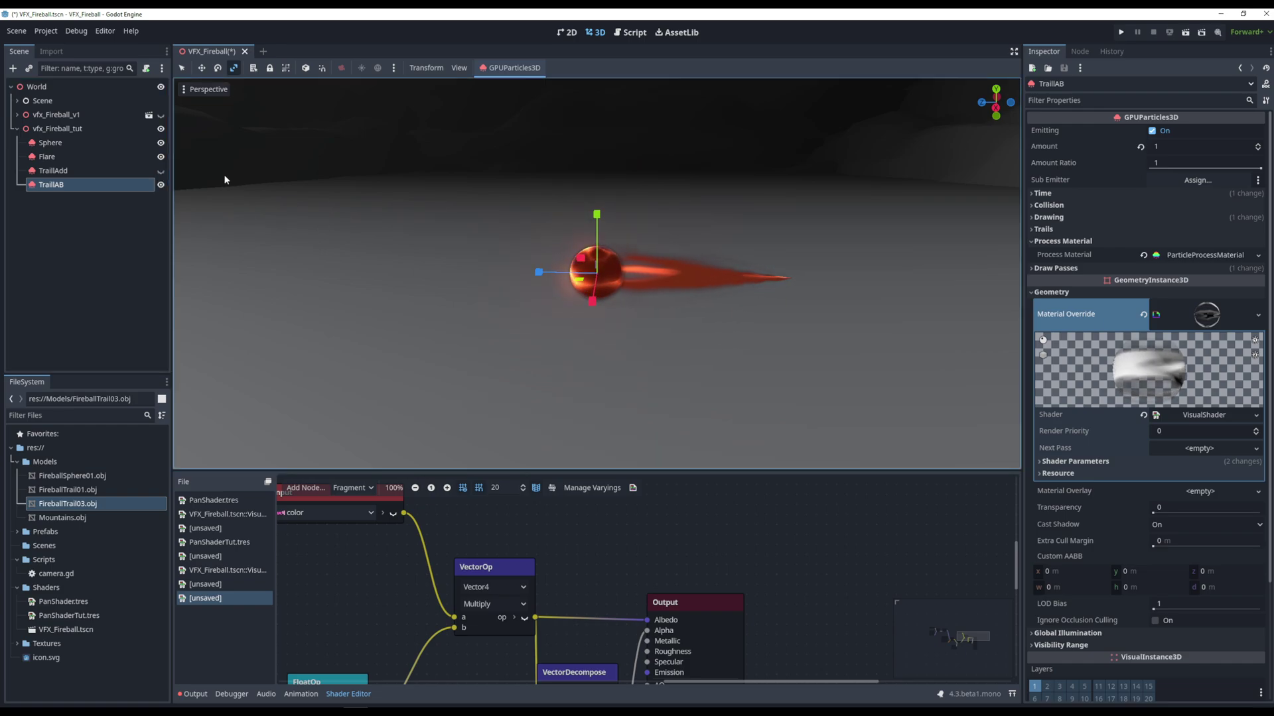
click(160, 171)
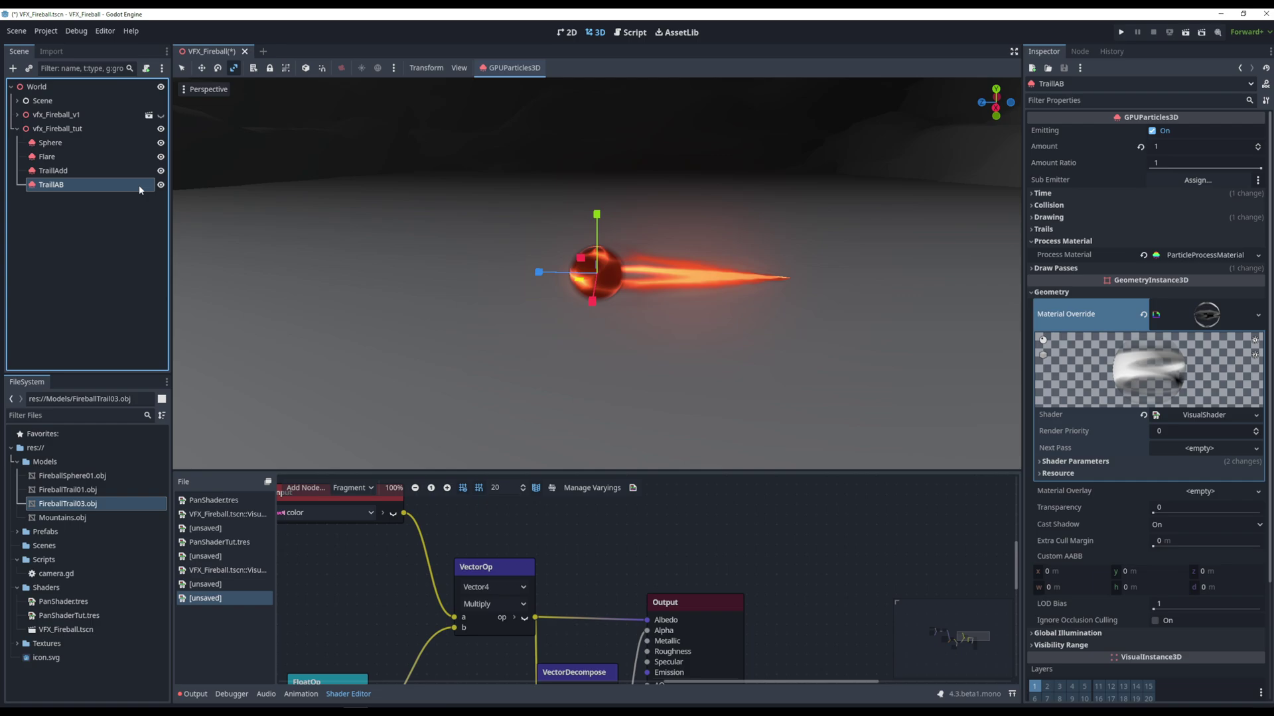
scroll(1166, 475, down, 5)
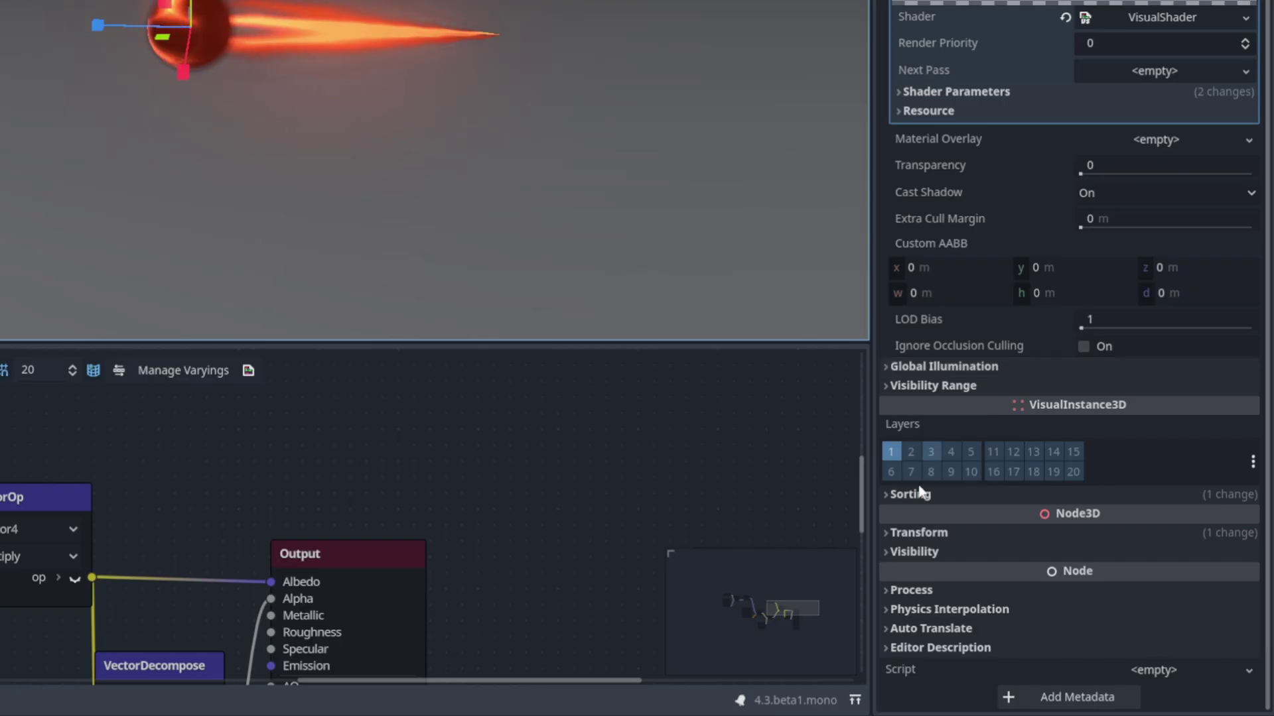
Step: Set TrailAB's visibility sorting offset to -4 so it draws behind the orange trail
click(918, 502)
click(1126, 513)
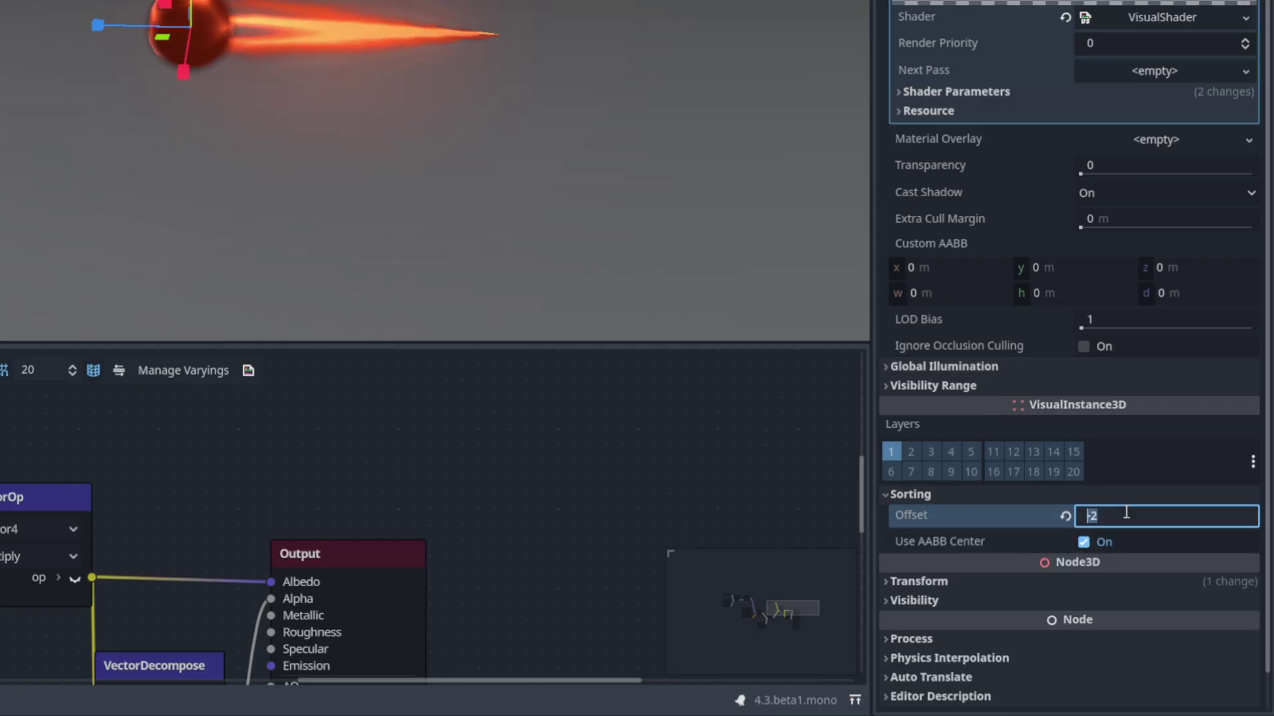
key(BackSpace)
text(-4)
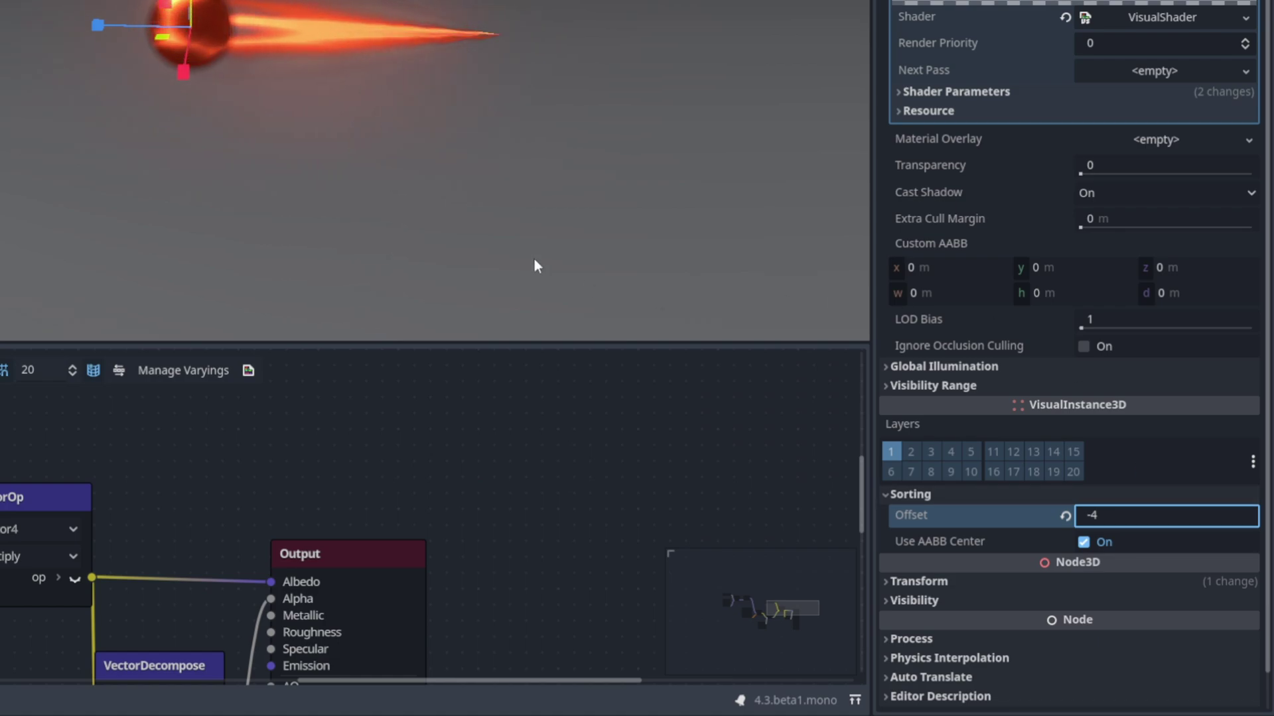
click(534, 264)
scroll(1174, 179, up, 3)
scroll(1173, 181, up, 2)
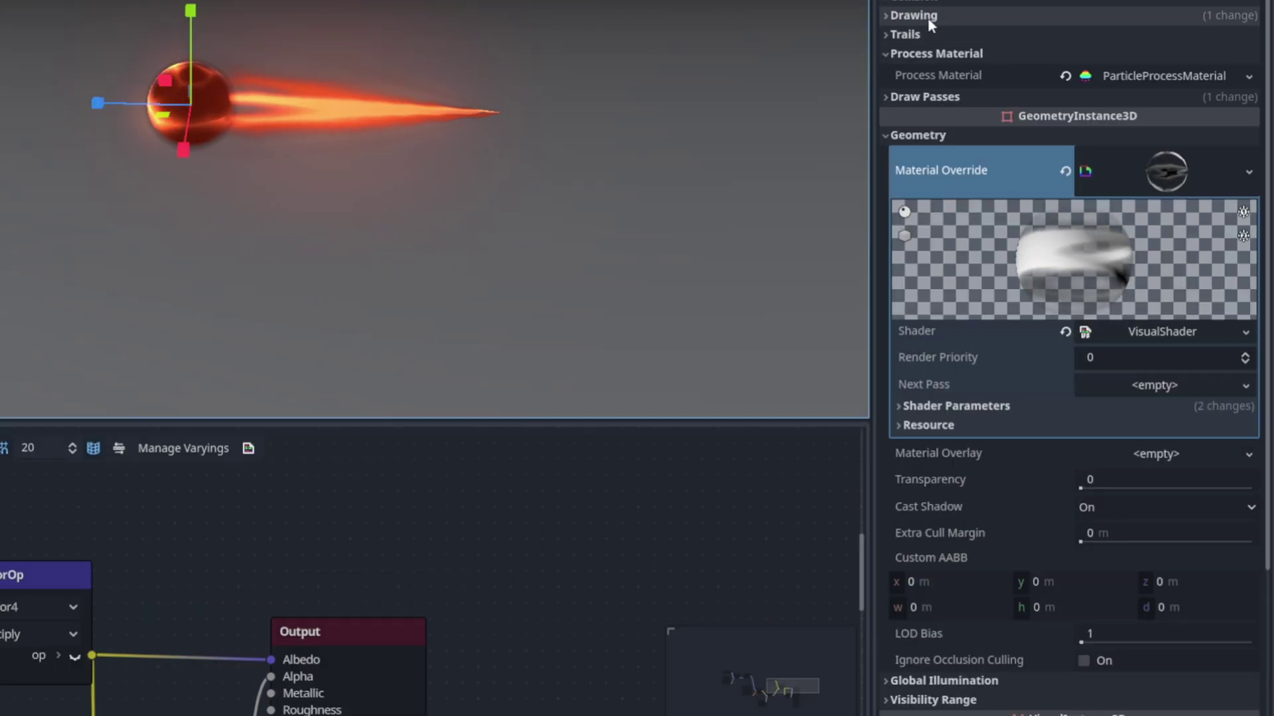
Step: Set the process material's Color Curves colour to black (RGB 0, 0, 0)
click(1155, 75)
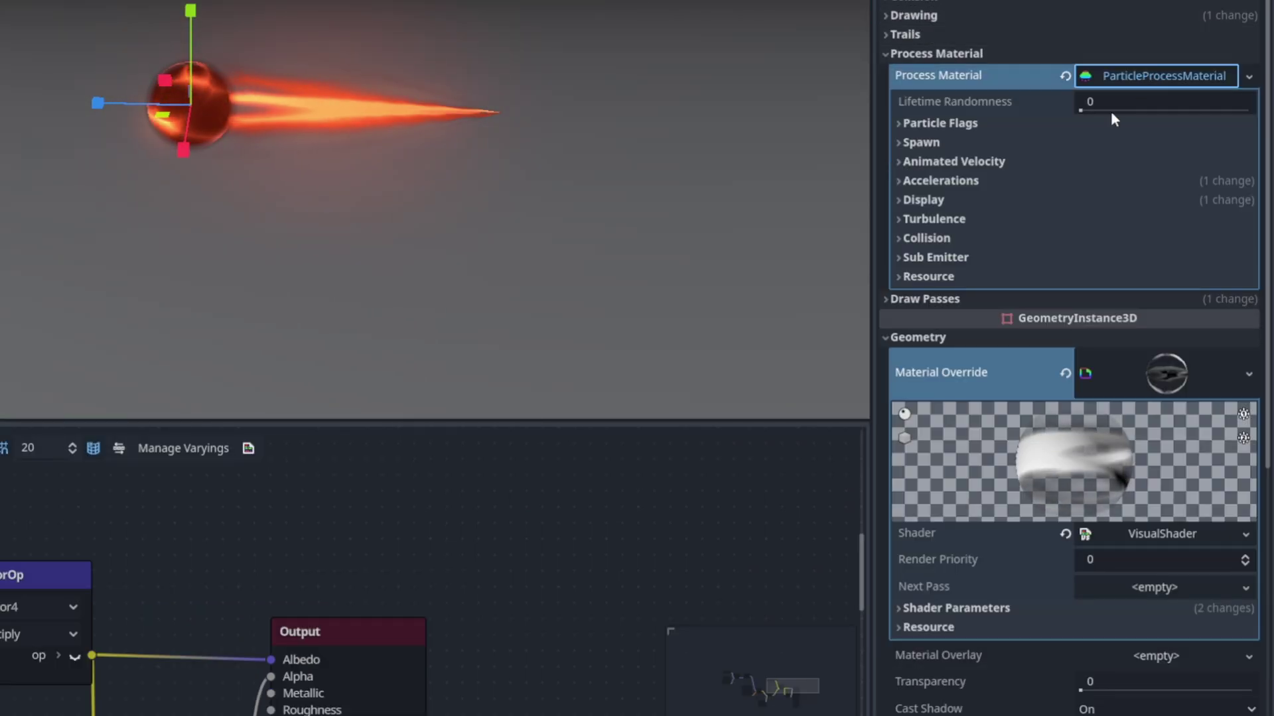
click(936, 201)
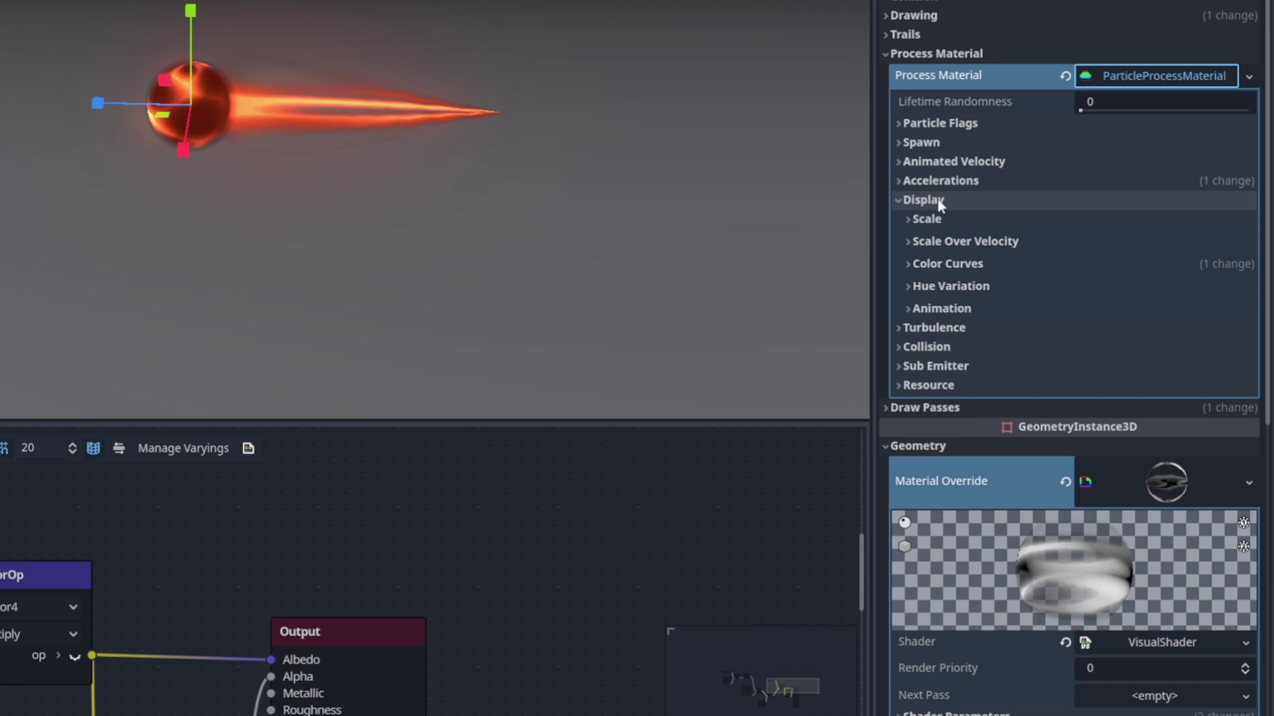
click(960, 264)
click(1145, 286)
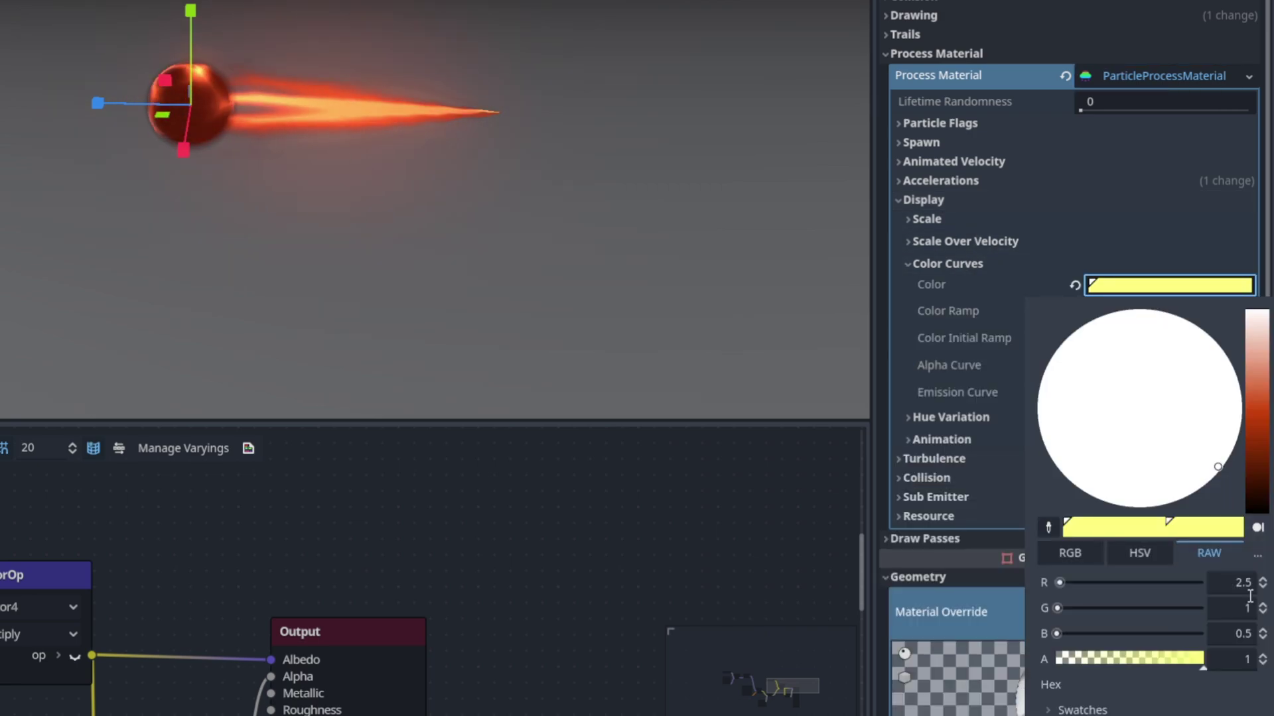
text(0)
key(Tab)
text(0)
key(Tab)
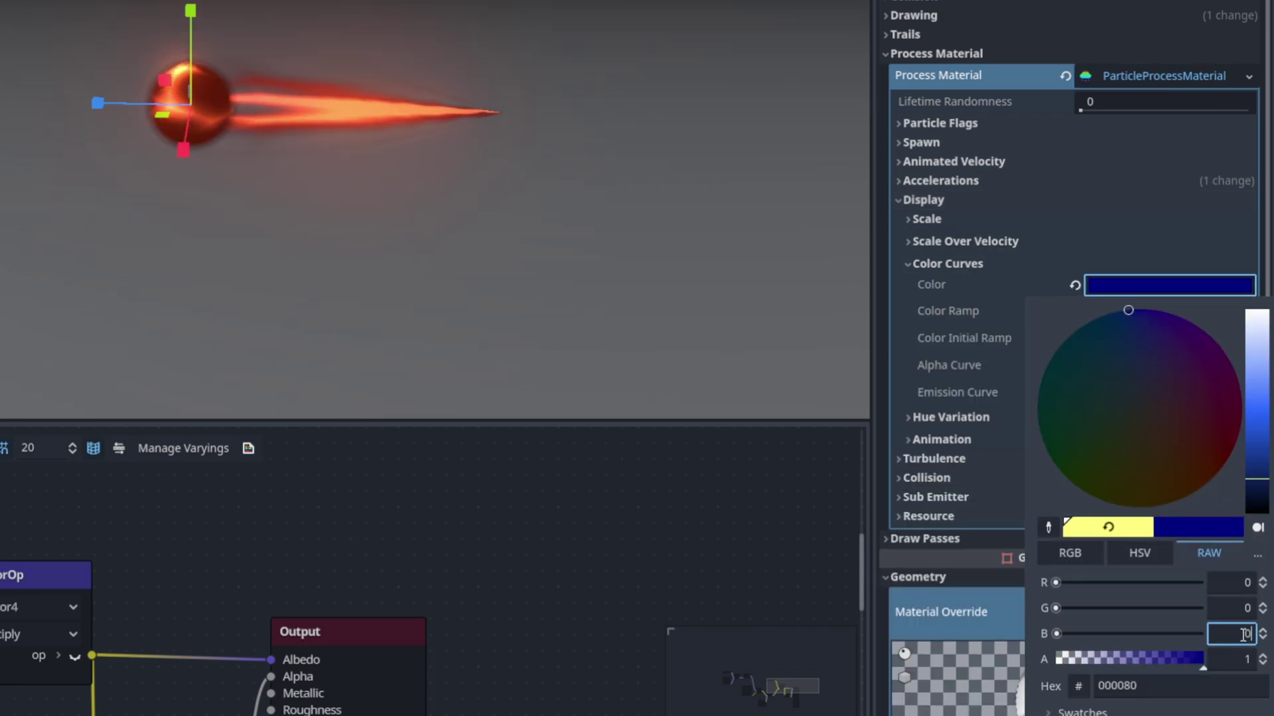
text(0)
key(Escape)
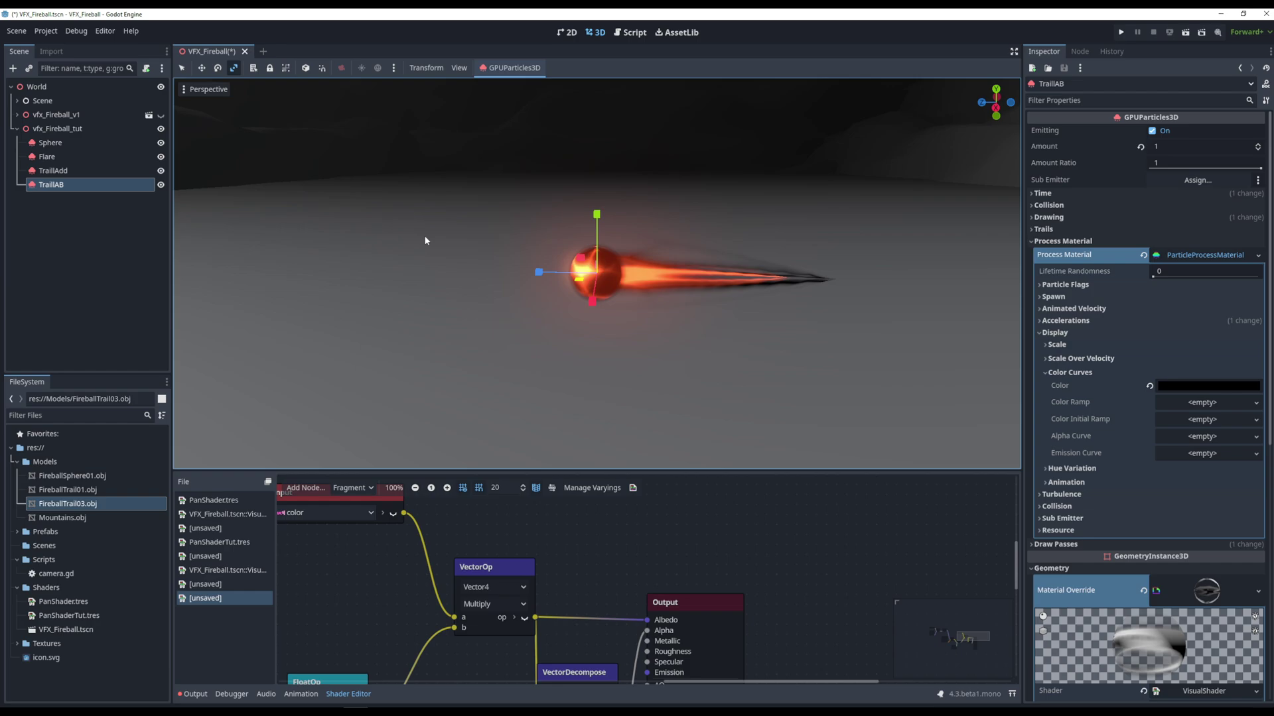
Step: Retint TrailAB's particle colour from black to a dark, semi-transparent reddish brown in the colour picker
click(119, 175)
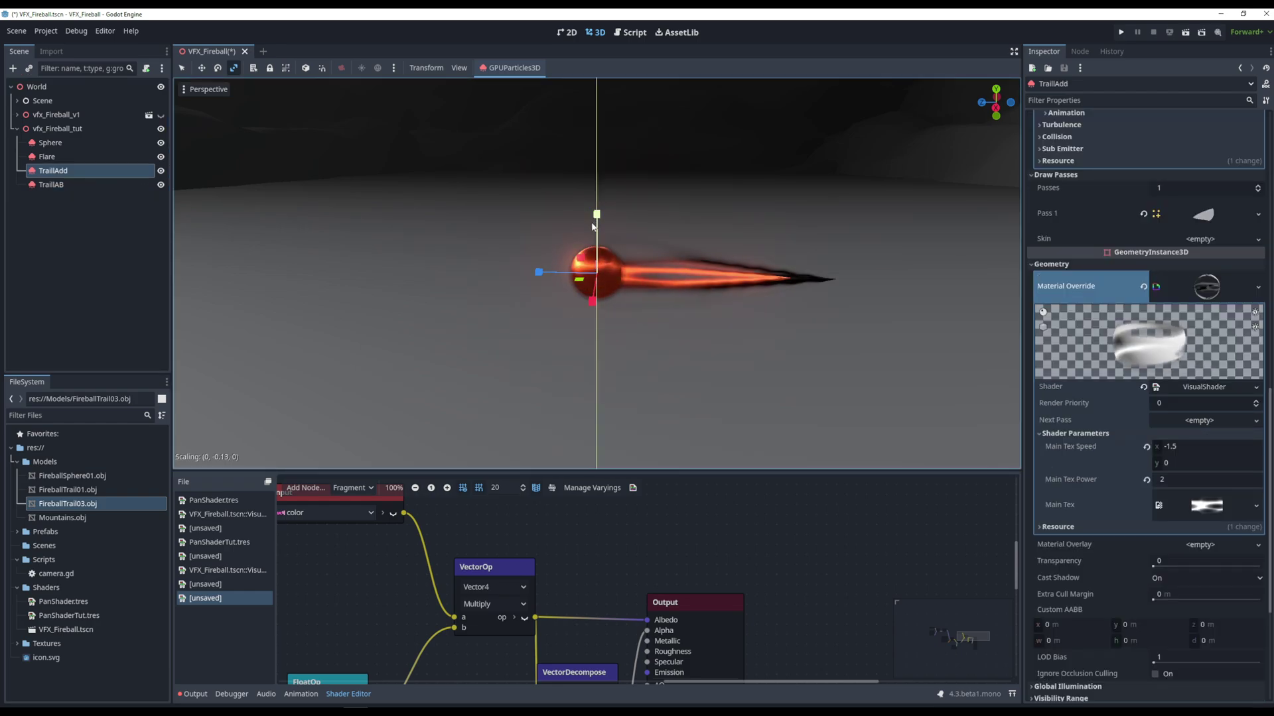
click(85, 187)
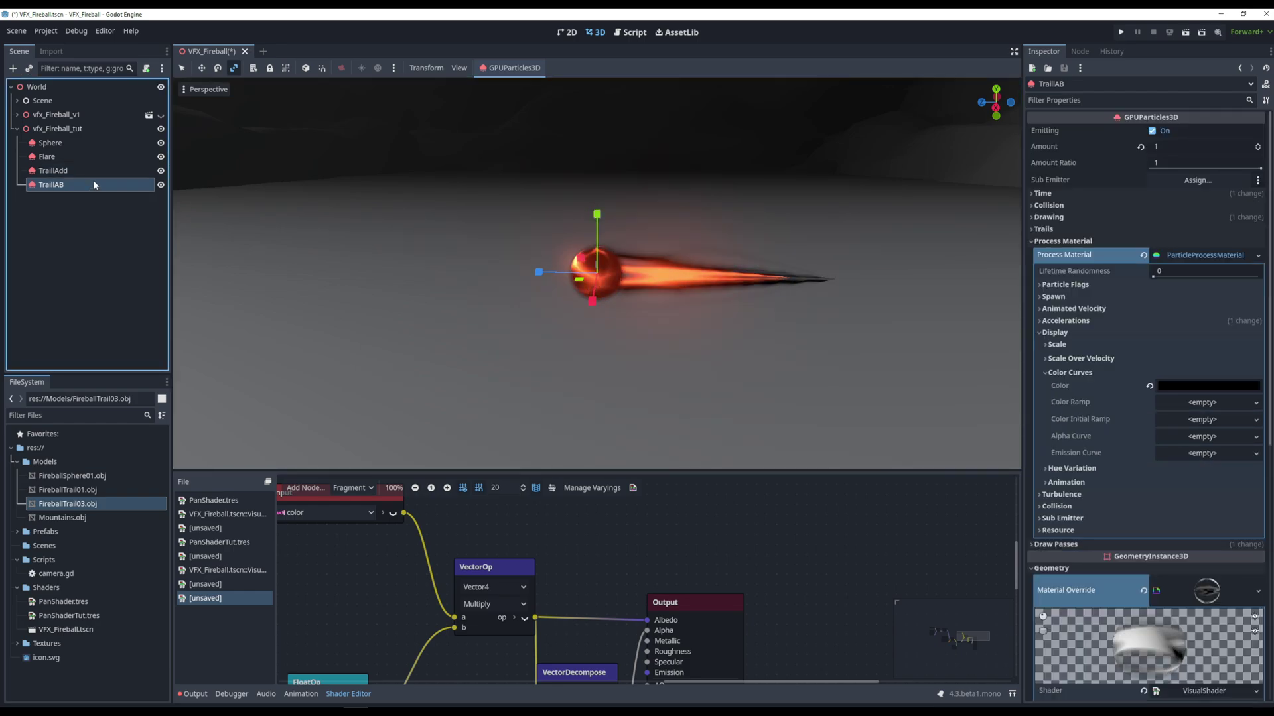
click(1184, 388)
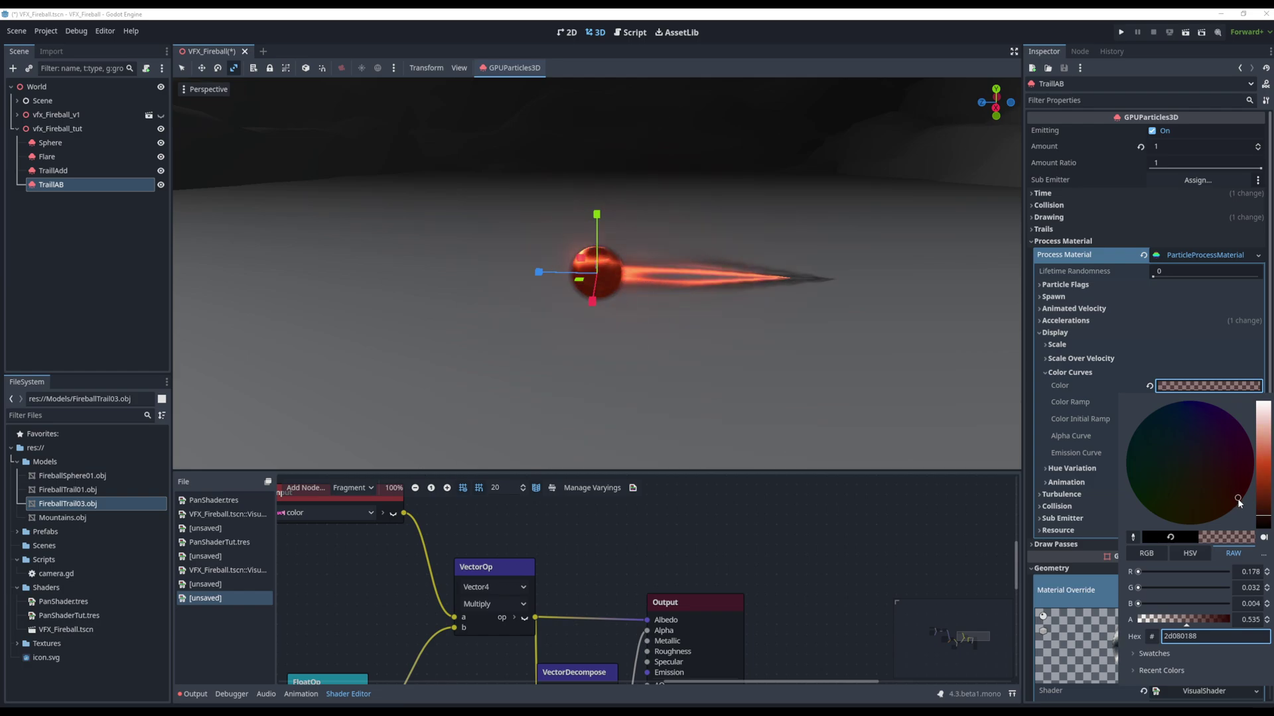
drag(1237, 498, 1270, 427)
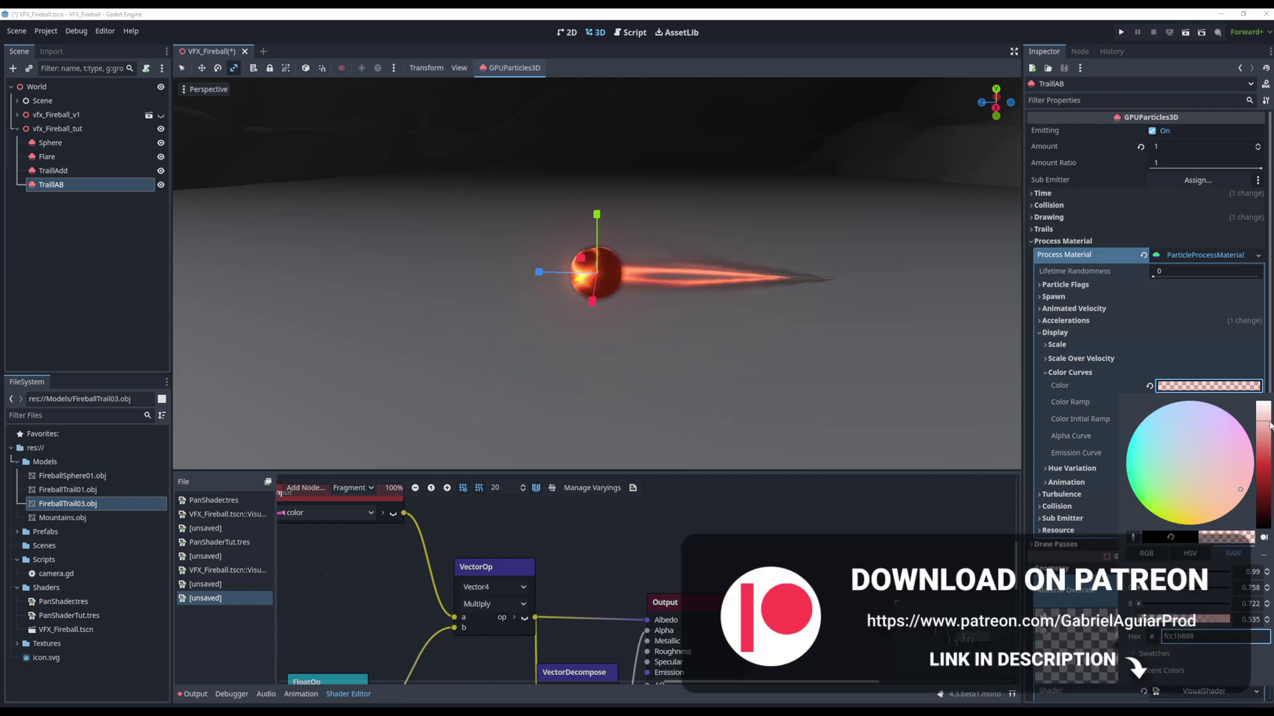
drag(1271, 518, 1271, 510)
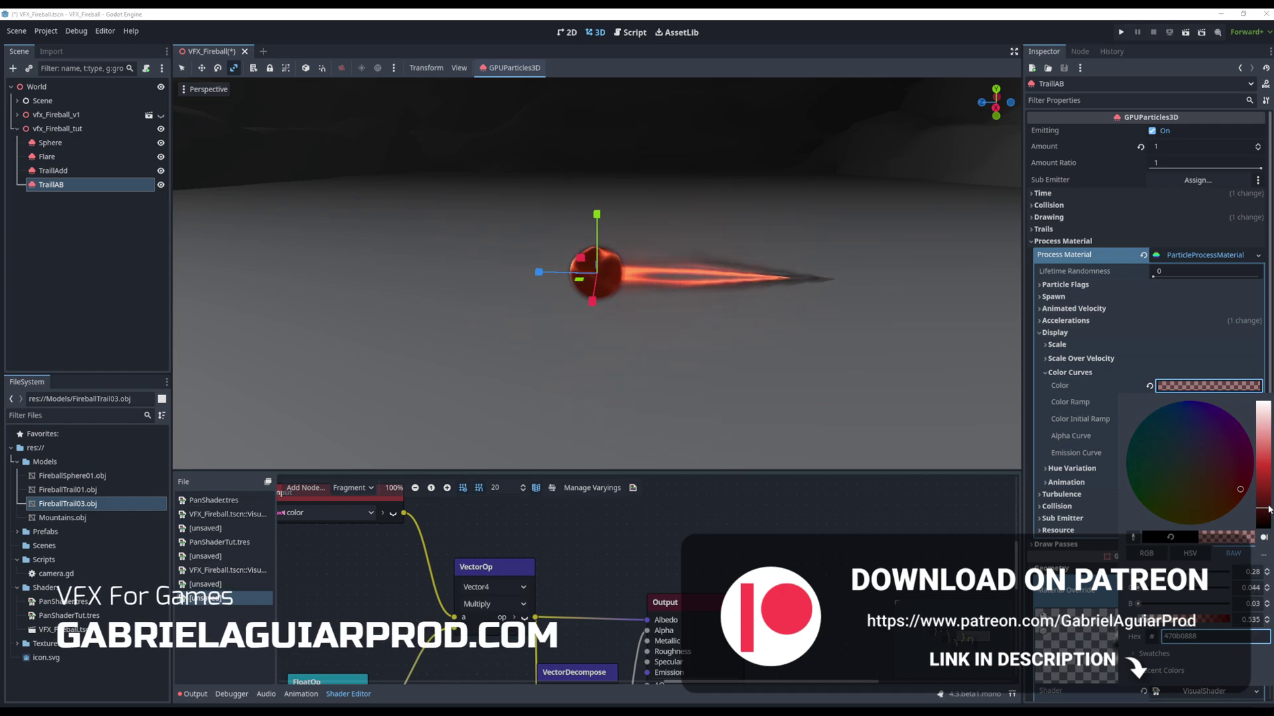
click(827, 130)
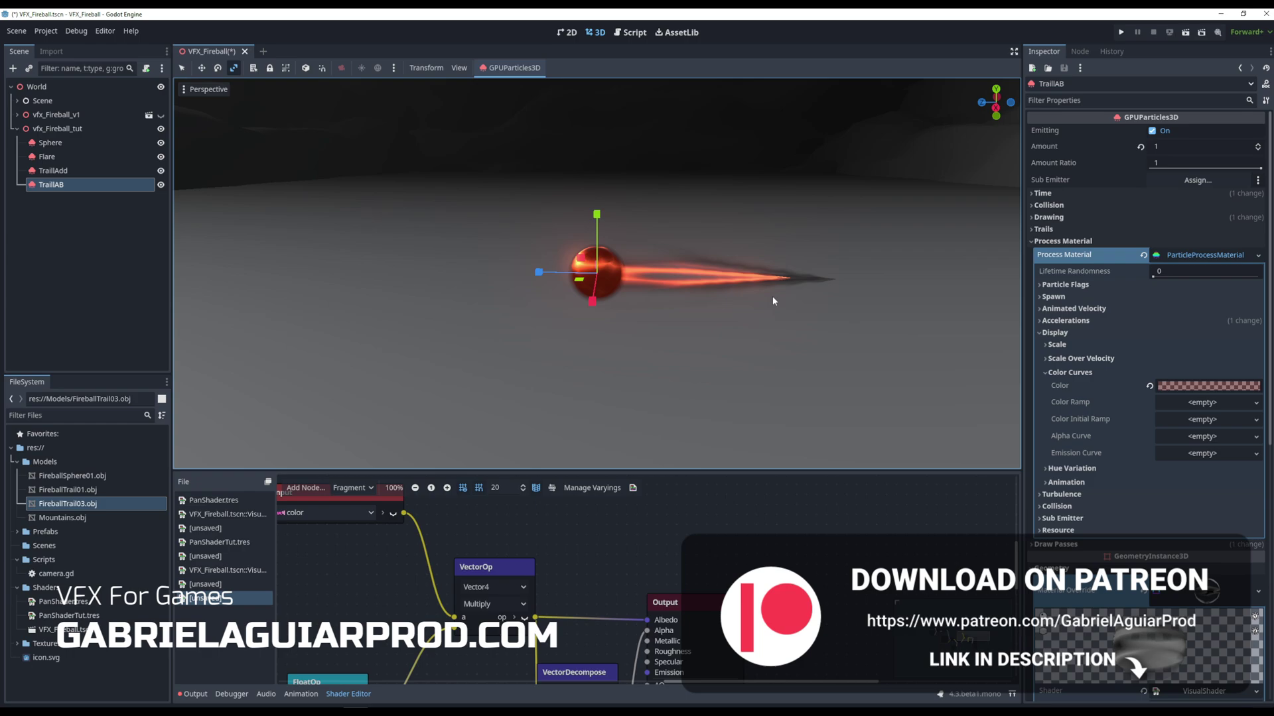
middle_drag(772, 295, 711, 306)
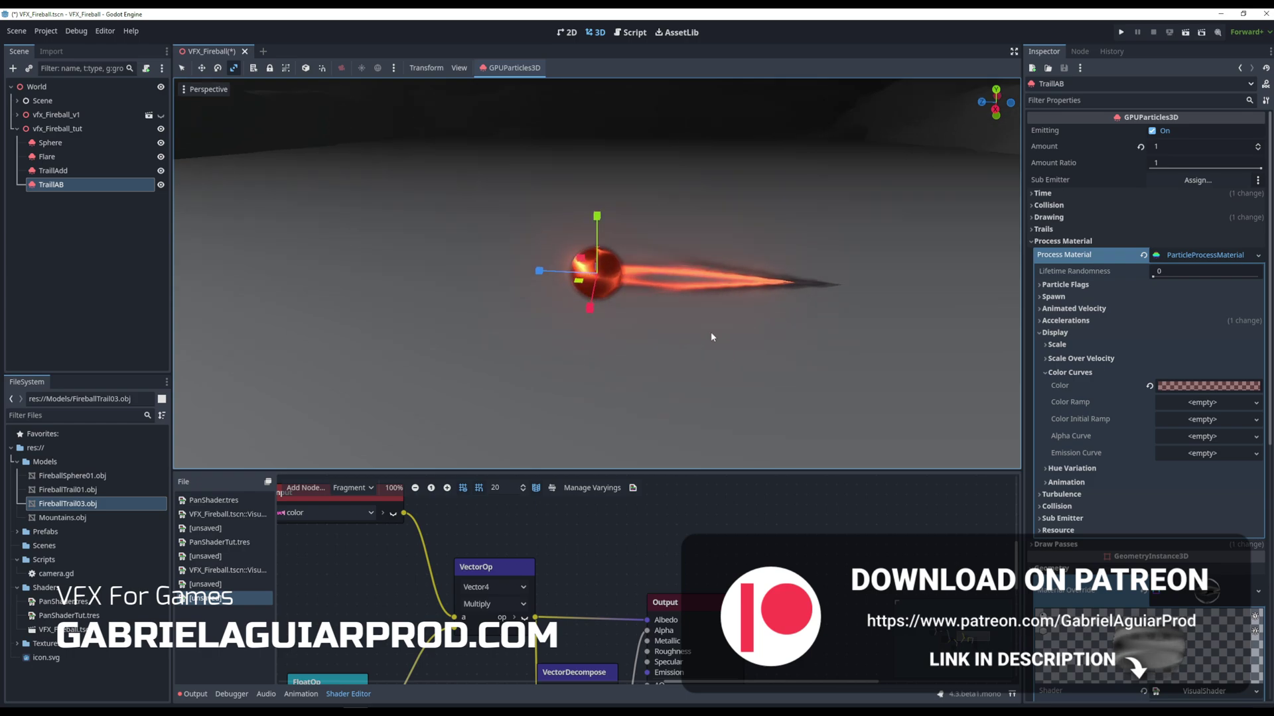